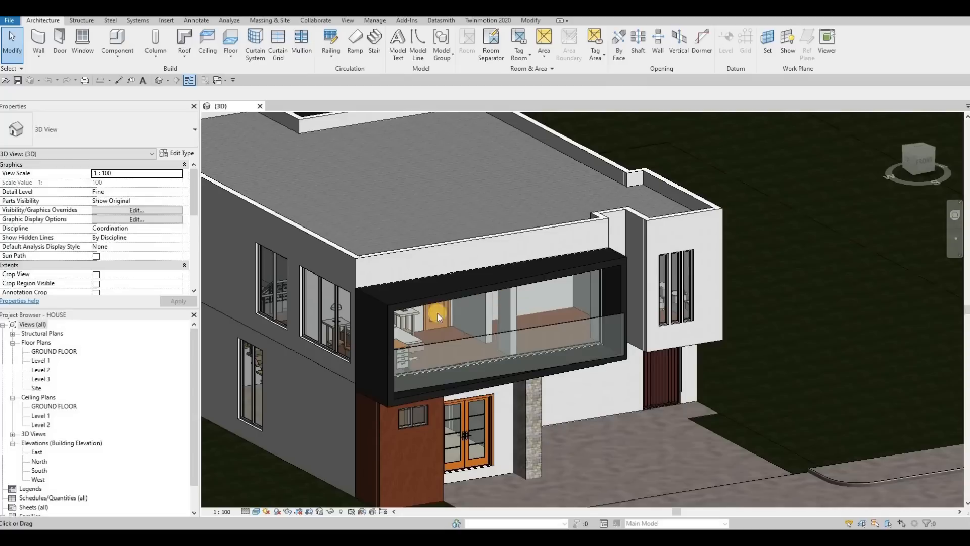
Open the black balcony frame on the upper front facade for in-place editing.
{"action": "key", "text": "Escape"}
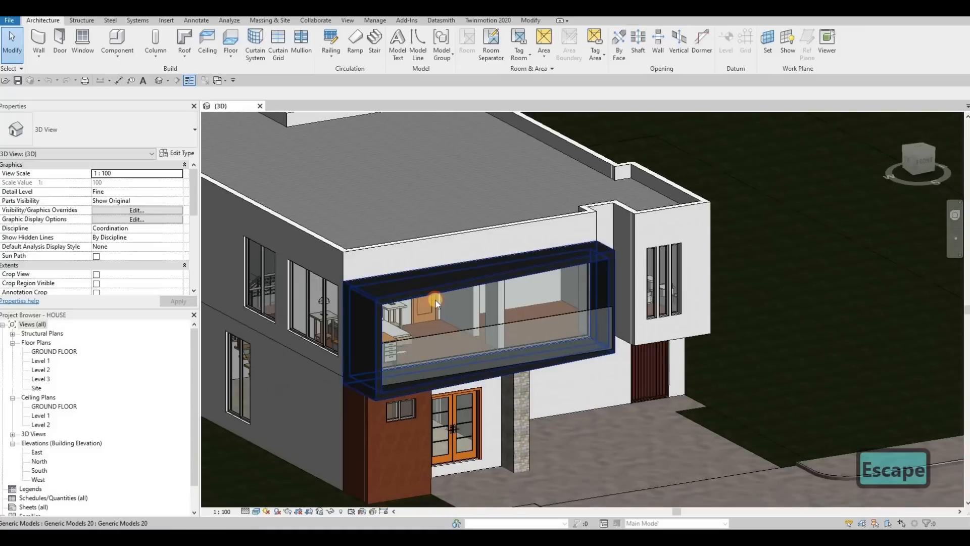
{"action": "left_click", "coordinate": [435, 301]}
{"action": "key", "text": "Escape"}
{"action": "key", "text": "Tab"}
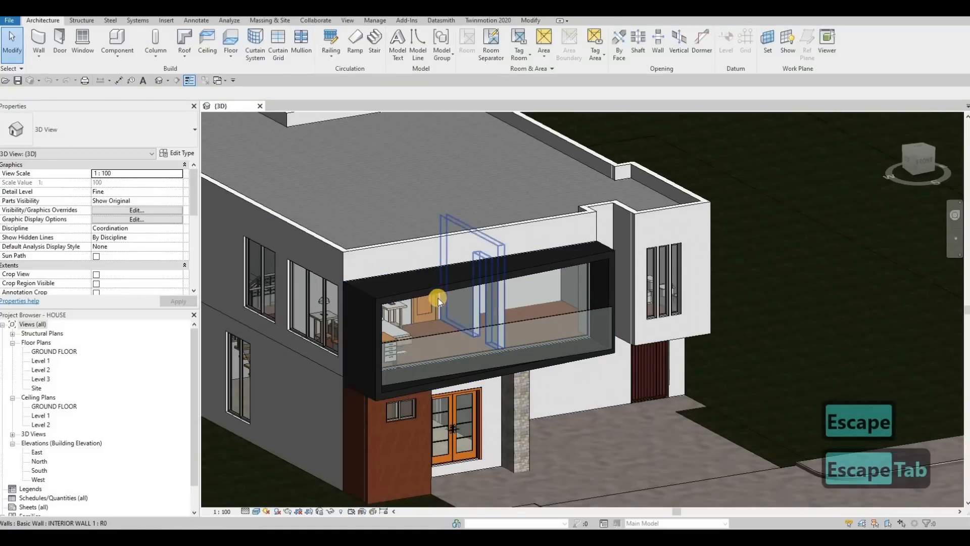
{"action": "key", "text": "Tab"}
{"action": "key", "text": "Tab"}
{"action": "left_click", "coordinate": [435, 270]}
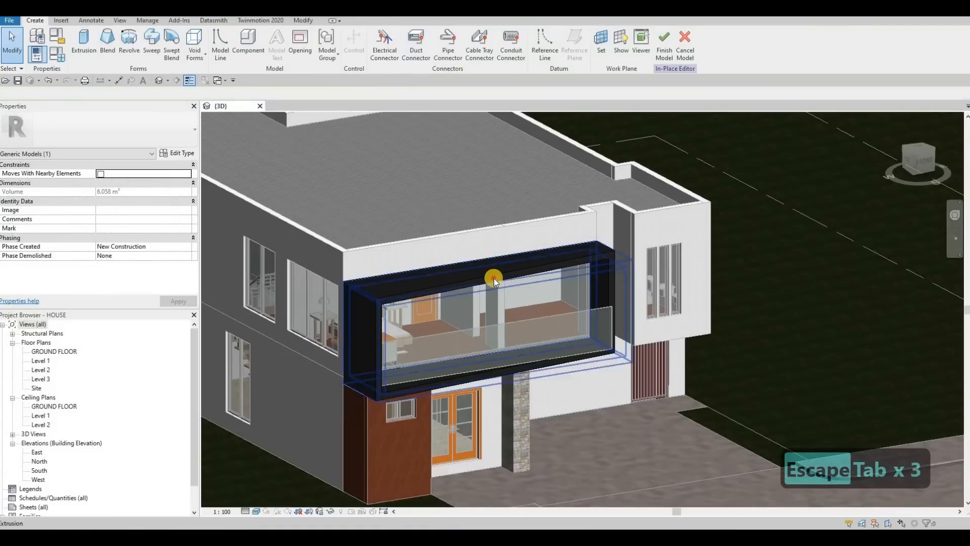
Open the void extrusion's sketch for editing and show it in the Level 2 floor plan.
{"action": "left_click", "coordinate": [465, 266]}
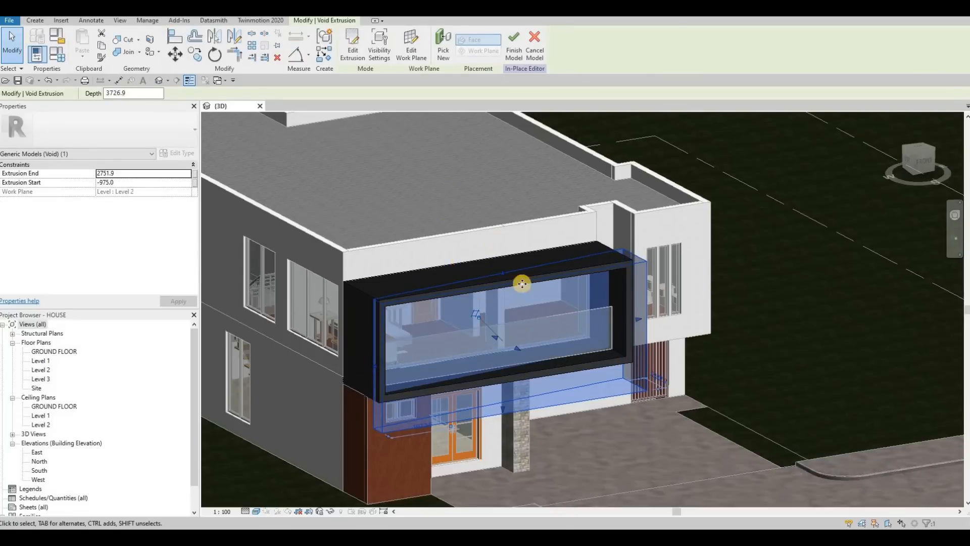
{"action": "left_click", "coordinate": [353, 50]}
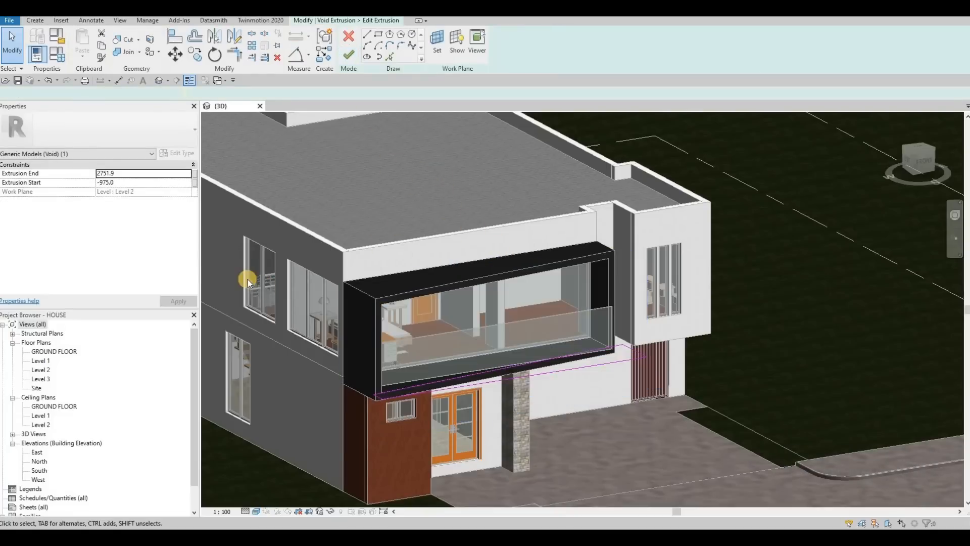
{"action": "double_click", "coordinate": [42, 370]}
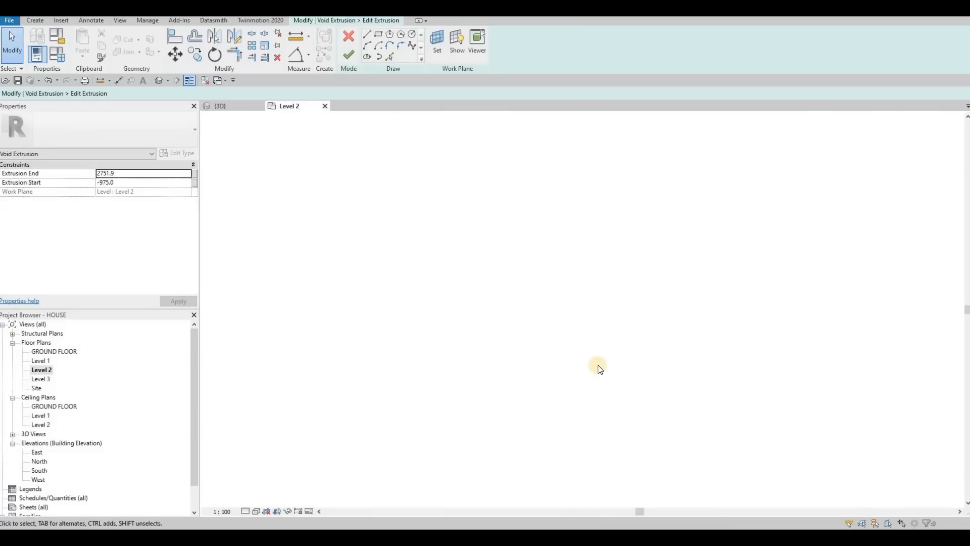
{"action": "scroll", "coordinate": [630, 431], "scroll_direction": "up", "scroll_amount": 3}
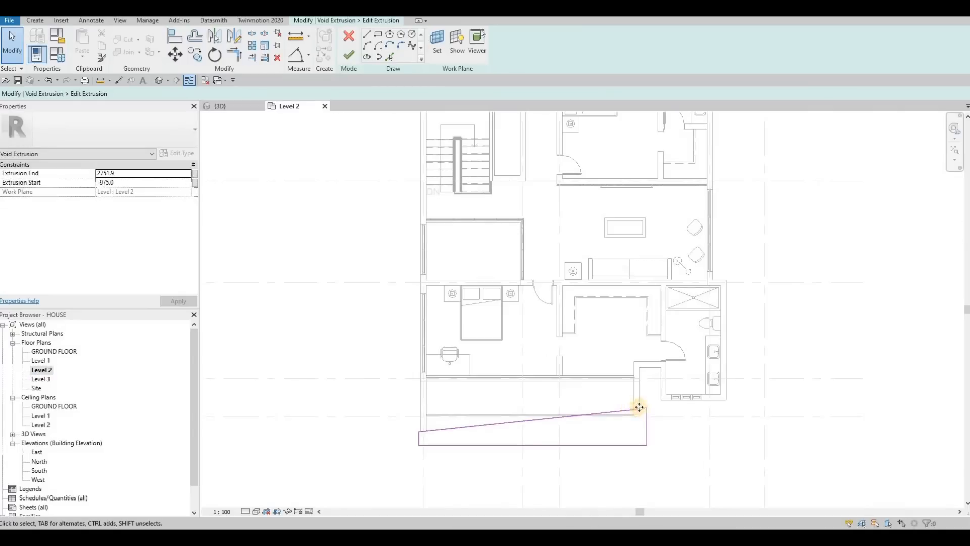
Stretch the right end of the slanted void sketch line back to the bathroom's exterior front wall line.
{"action": "left_click", "coordinate": [639, 408]}
{"action": "left_click_drag", "start_coordinate": [642, 394], "coordinate": [646, 393]}
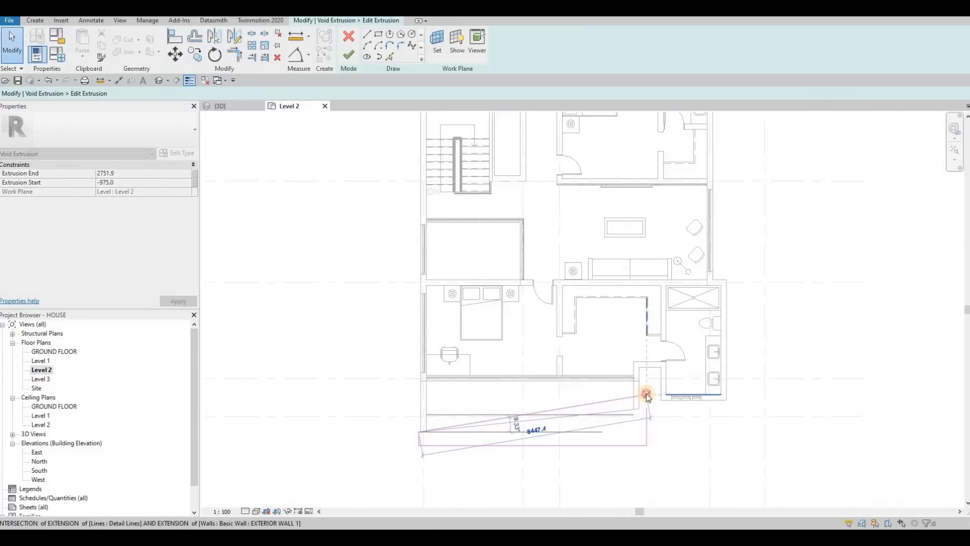
{"action": "key", "text": "Escape"}
{"action": "key", "text": "Escape"}
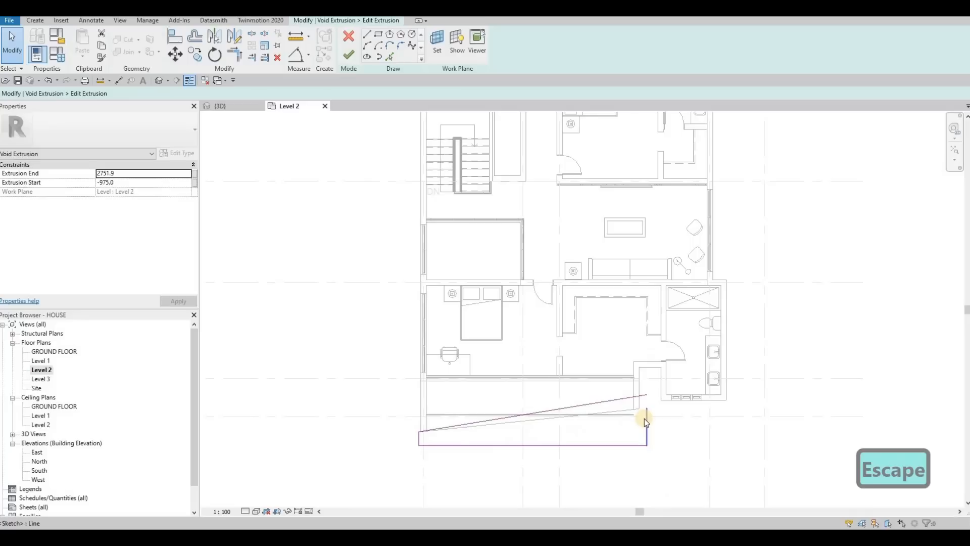
Trim the slanted line and the short right side line to a closed corner and finish the void sketch.
{"action": "key", "text": "t"}
{"action": "key", "text": "r"}
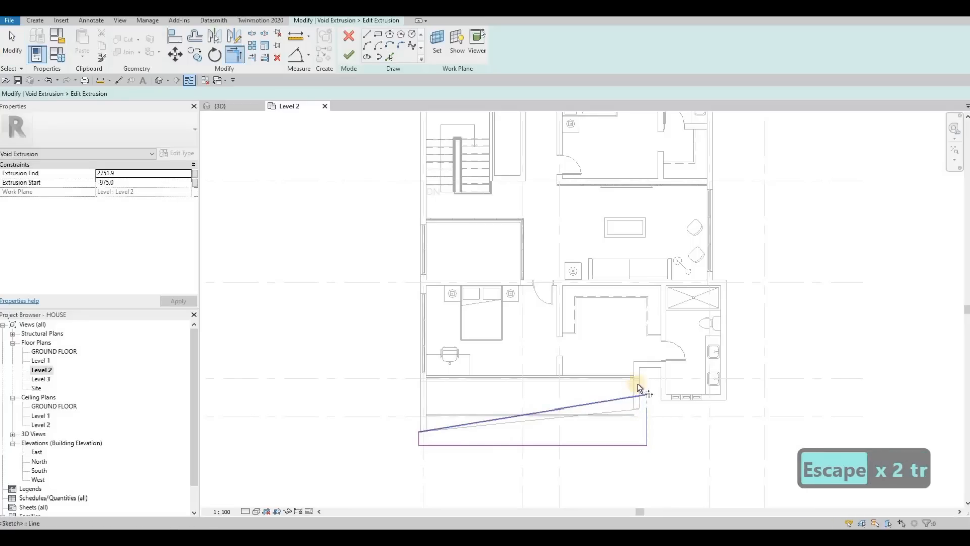
{"action": "key", "text": "Escape"}
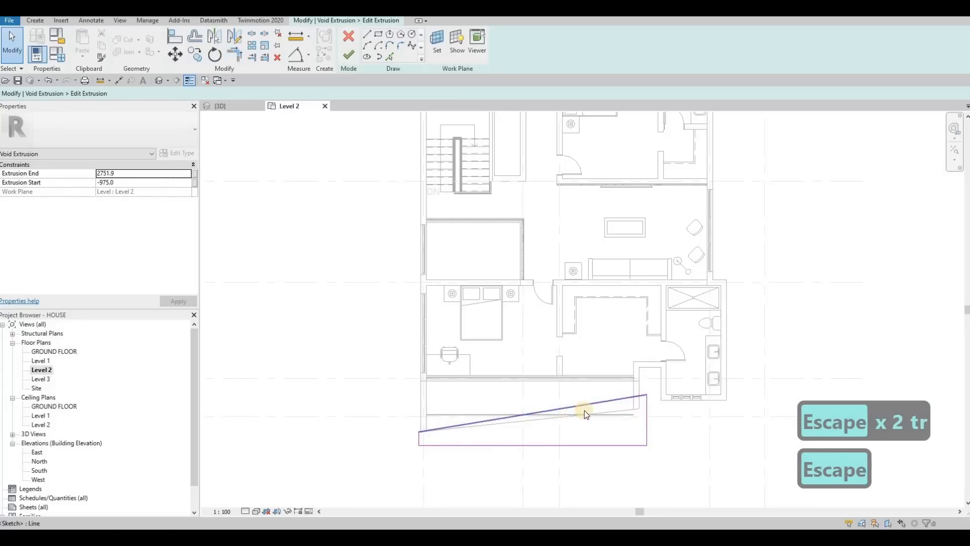
{"action": "left_click", "coordinate": [584, 407]}
{"action": "key", "text": "Escape"}
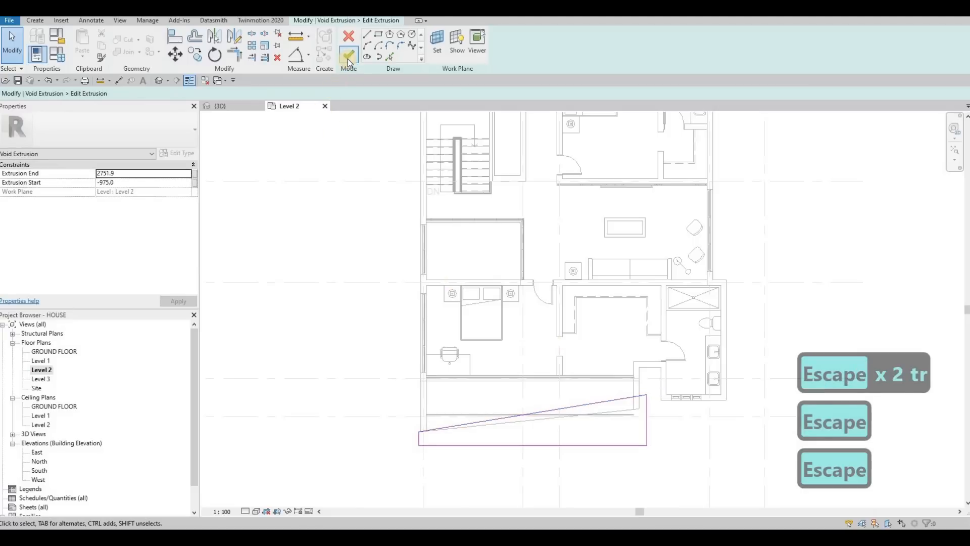
{"action": "left_click", "coordinate": [348, 55]}
Cut the black frame with the reshaped void extrusion in the 3D view.
{"action": "left_click", "coordinate": [227, 106]}
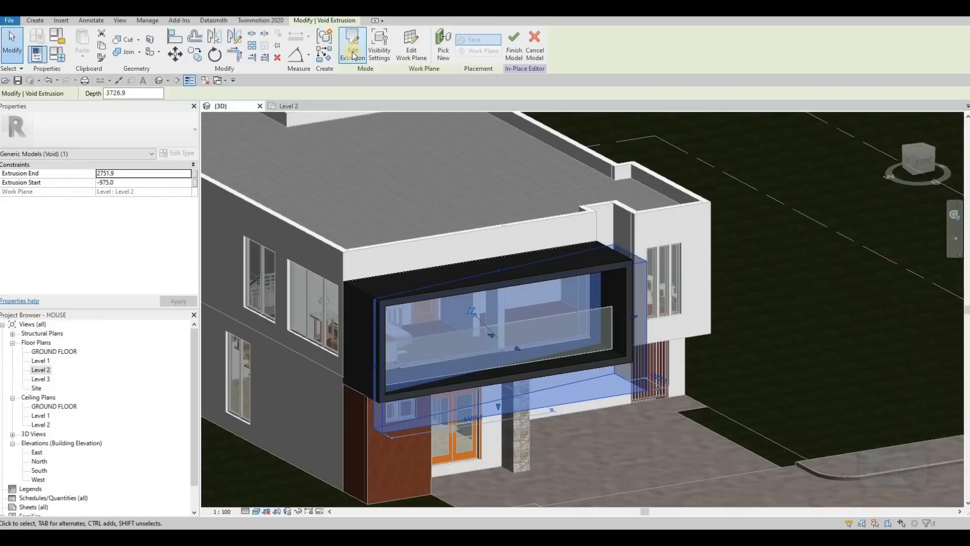
{"action": "left_click", "coordinate": [123, 43]}
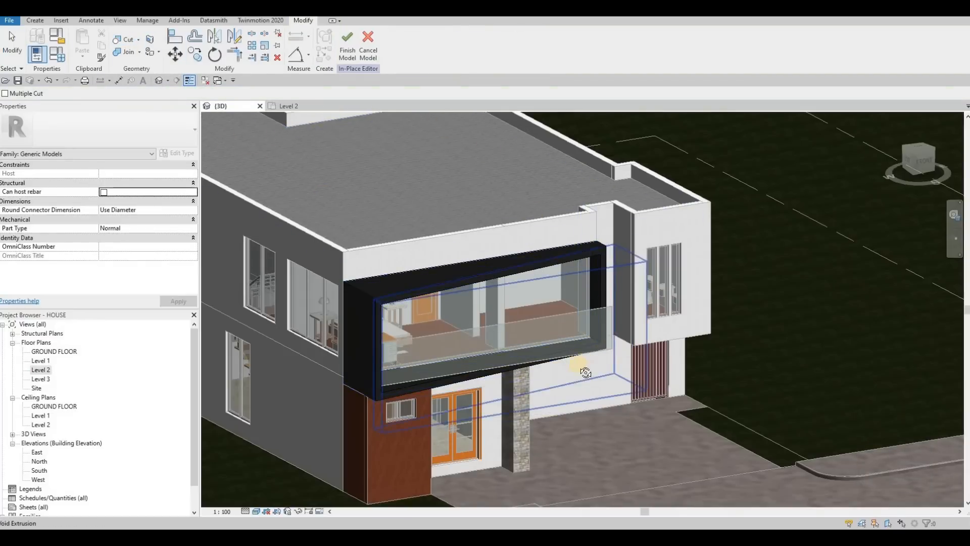
{"action": "middle_click_drag", "start_coordinate": [561, 333], "coordinate": [545, 324], "text": "shift"}
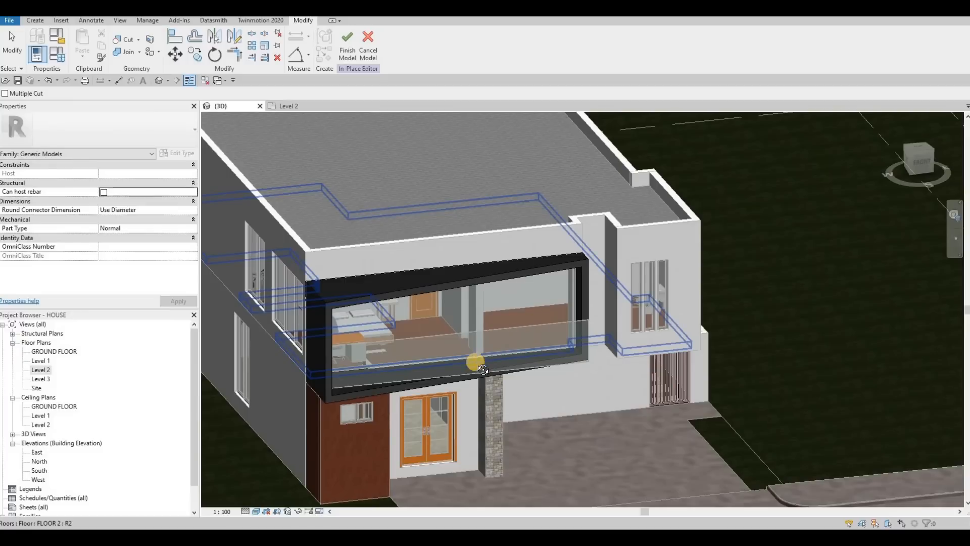
{"action": "key", "text": "Escape"}
{"action": "middle_click_drag", "start_coordinate": [483, 370], "coordinate": [451, 379], "text": "shift"}
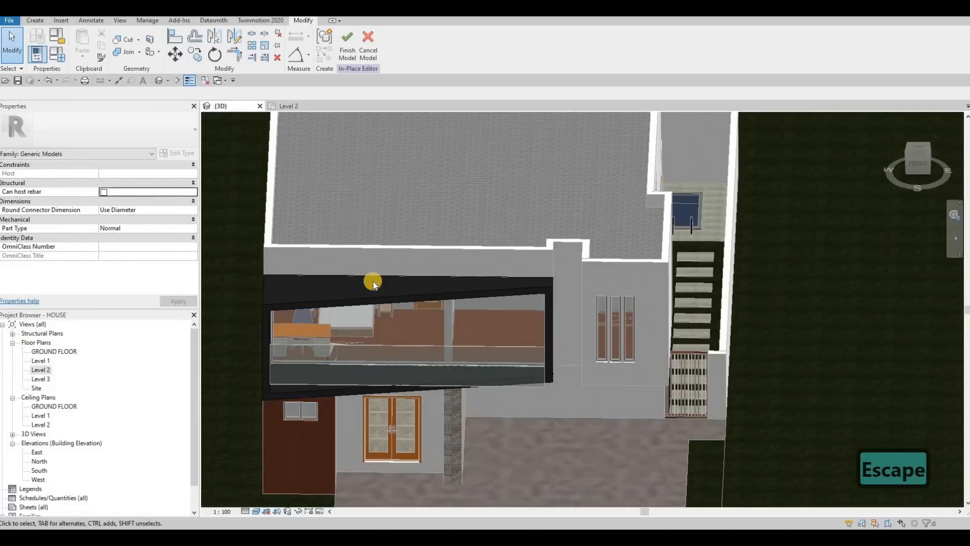
Edit the frame's extrusion sketch in the South elevation and nudge both bottom horizontal lines slightly down.
{"action": "left_click", "coordinate": [375, 294]}
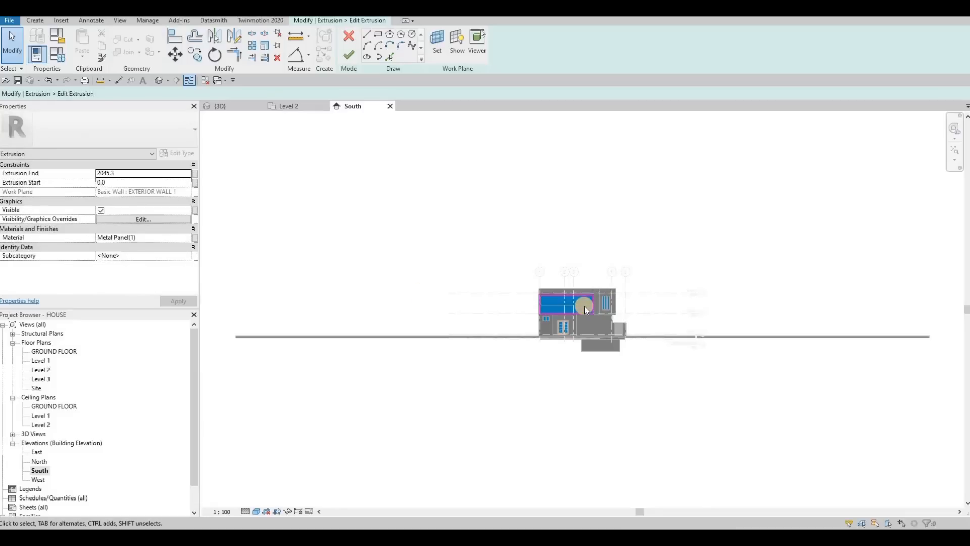
{"action": "scroll", "coordinate": [557, 327], "scroll_direction": "up", "scroll_amount": 6}
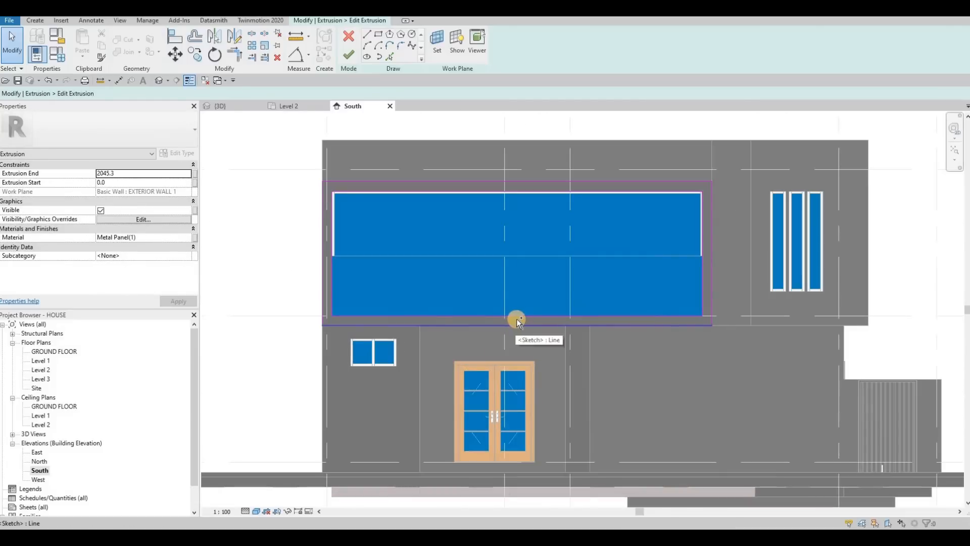
{"action": "left_click", "coordinate": [516, 318]}
{"action": "left_click", "coordinate": [516, 318], "text": "ctrl"}
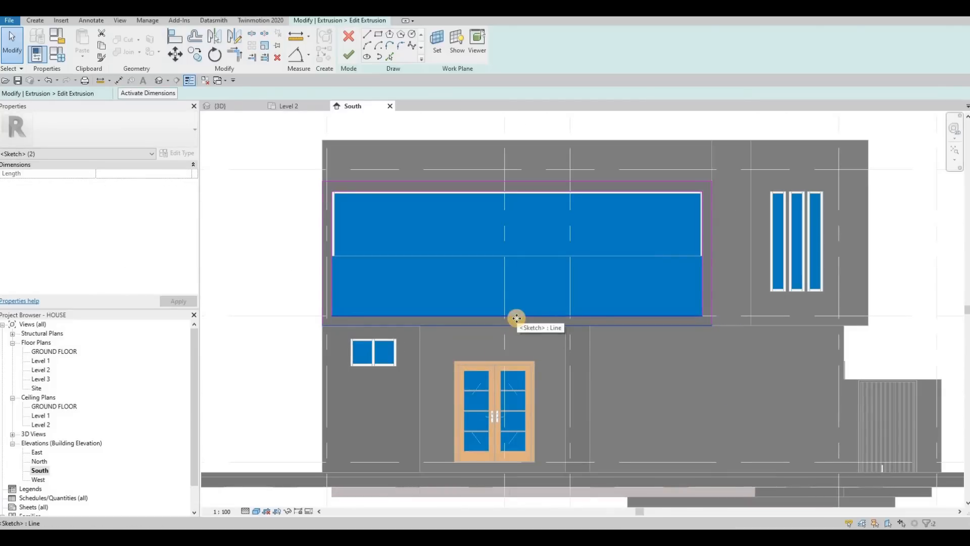
{"action": "key", "text": "Down"}
{"action": "key", "text": "Down"}
{"action": "key", "text": "Down"}
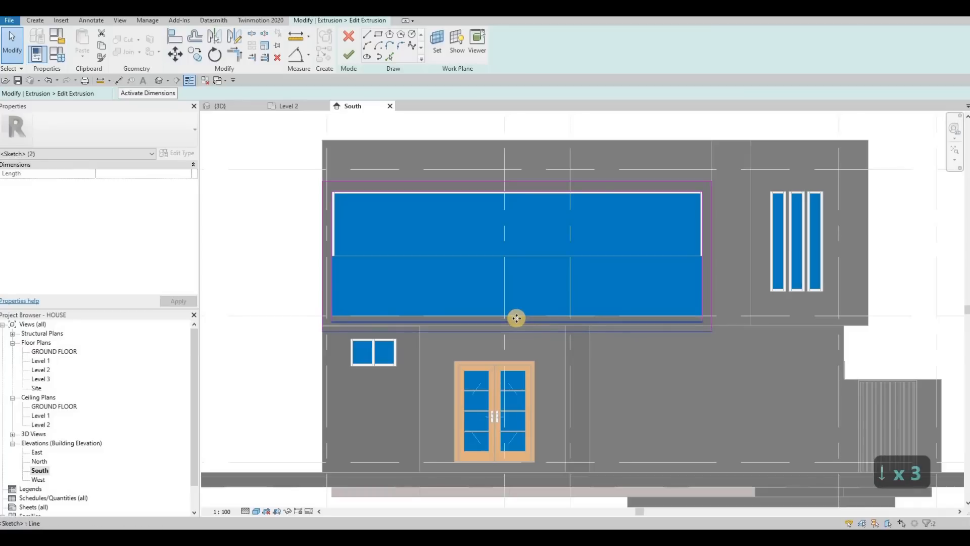
Move both bottom sketch lines down until the inner one aligns with the lower edge of the upper-floor wall.
{"action": "key", "text": "m"}
{"action": "key", "text": "v"}
{"action": "scroll", "coordinate": [683, 322], "scroll_direction": "up", "scroll_amount": 4}
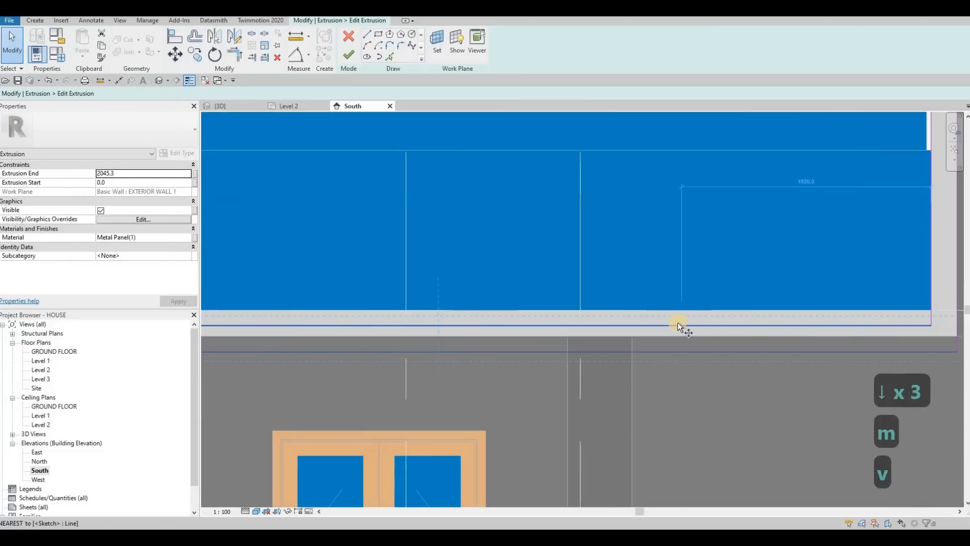
{"action": "left_click", "coordinate": [678, 323]}
{"action": "left_click", "coordinate": [675, 335]}
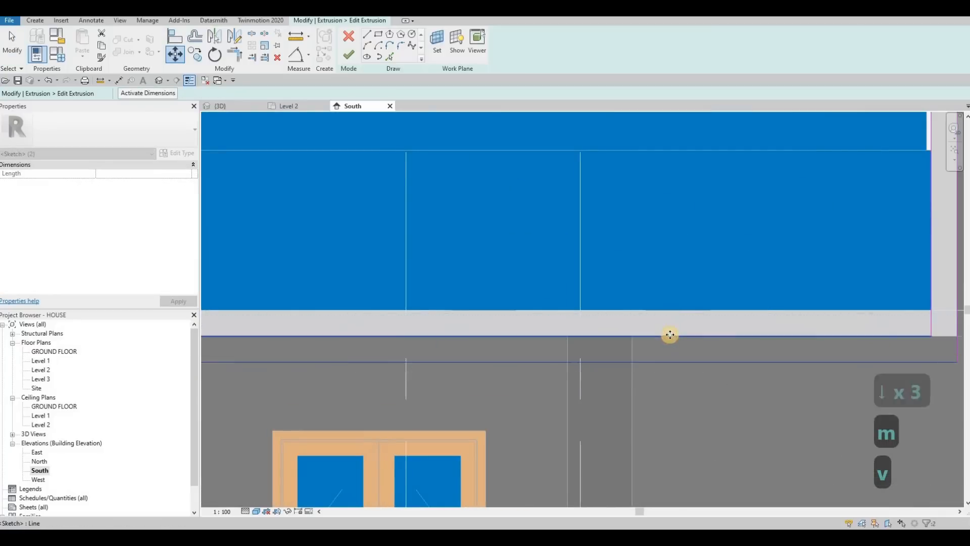
{"action": "scroll", "coordinate": [606, 351], "scroll_direction": "down", "scroll_amount": 4}
{"action": "key", "text": "Escape"}
{"action": "key", "text": "Escape"}
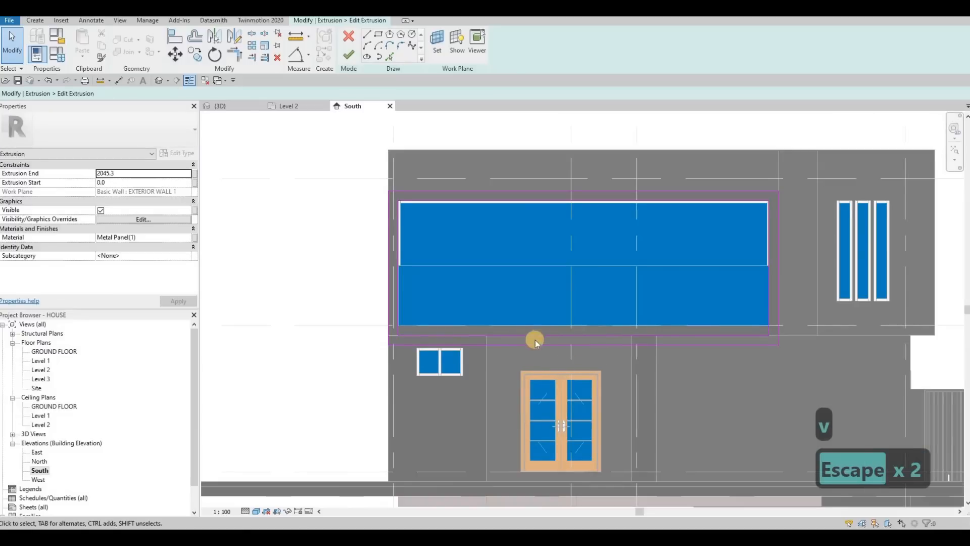
Check the frame's lowered sketch lines and finish the extrusion edit.
{"action": "scroll", "coordinate": [533, 336], "scroll_direction": "down", "scroll_amount": 2}
{"action": "scroll", "coordinate": [566, 330], "scroll_direction": "up", "scroll_amount": 2}
{"action": "middle_click_drag", "start_coordinate": [573, 335], "coordinate": [626, 322]}
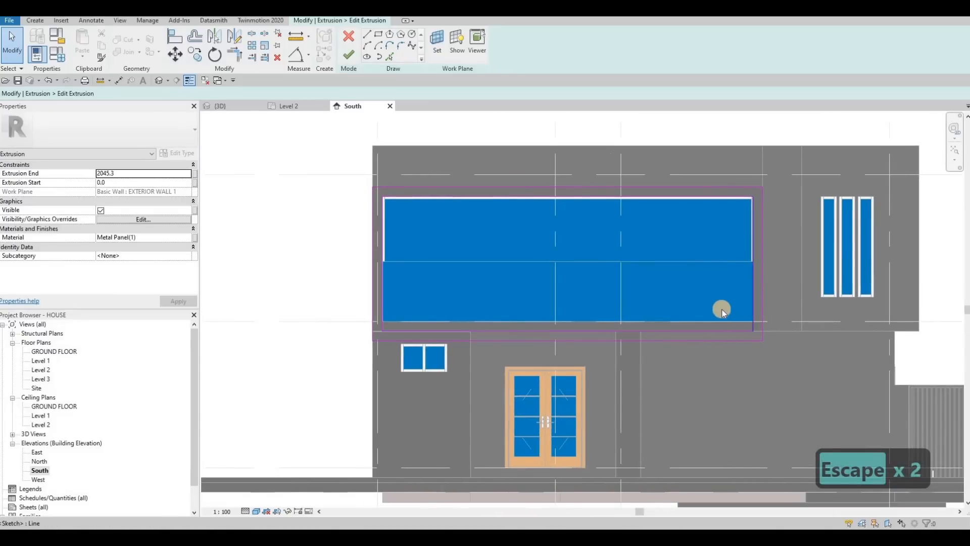
{"action": "left_click", "coordinate": [484, 329]}
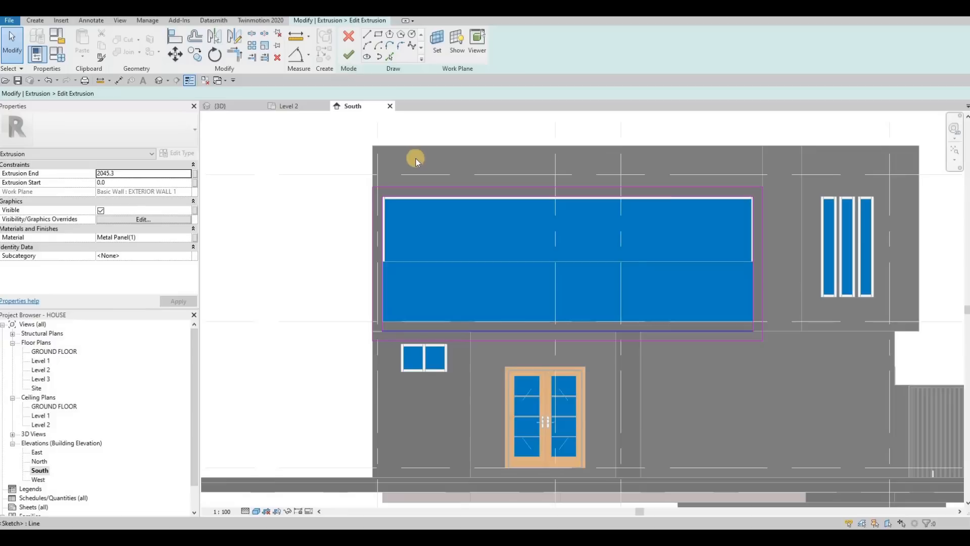
{"action": "key", "text": "Escape"}
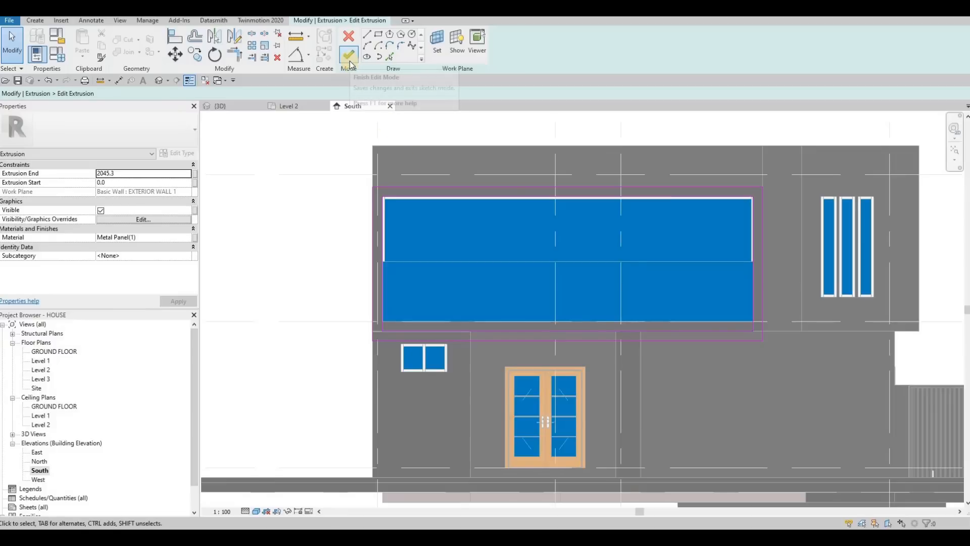
{"action": "left_click", "coordinate": [350, 60]}
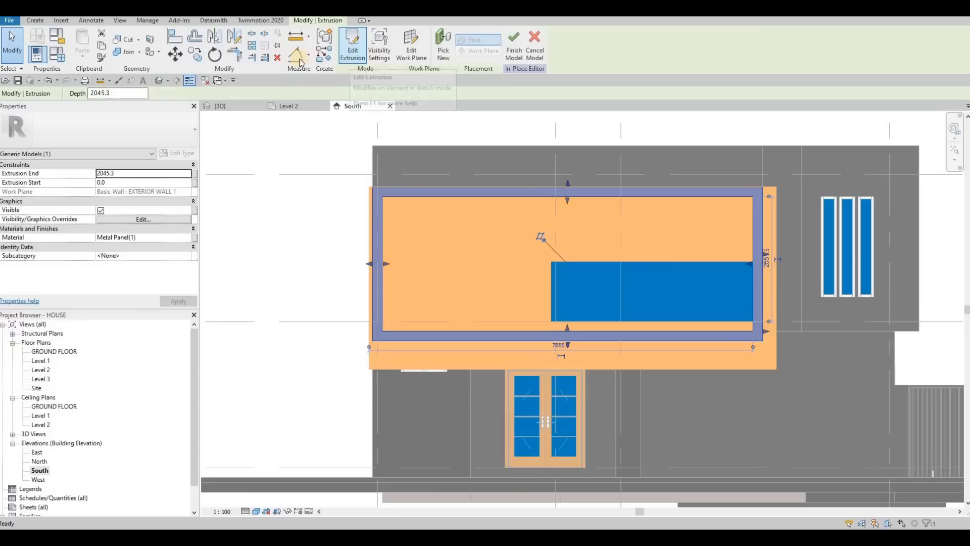
Cut the deepened frame with the void extrusion in the 3D view and return to the South elevation.
{"action": "key", "text": "ctrl+Tab"}
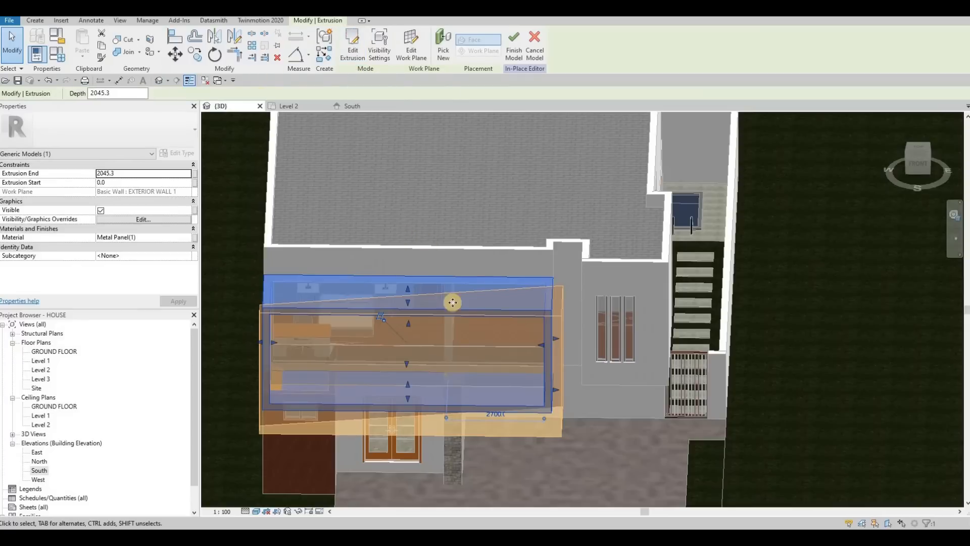
{"action": "middle_click_drag", "start_coordinate": [527, 268], "coordinate": [256, 129], "text": "shift"}
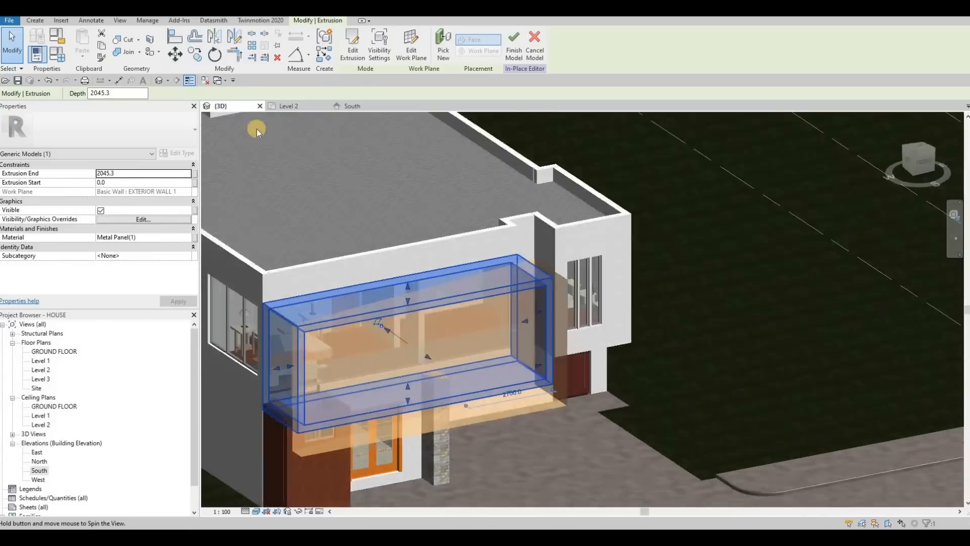
{"action": "left_click", "coordinate": [458, 191]}
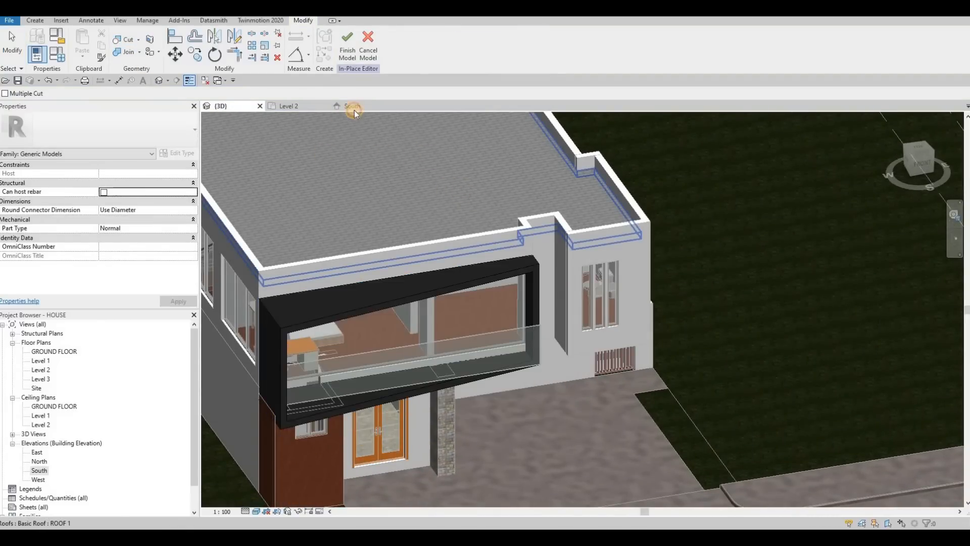
{"action": "key", "text": "ctrl+Tab"}
{"action": "scroll", "coordinate": [502, 174], "scroll_direction": "down", "scroll_amount": 1}
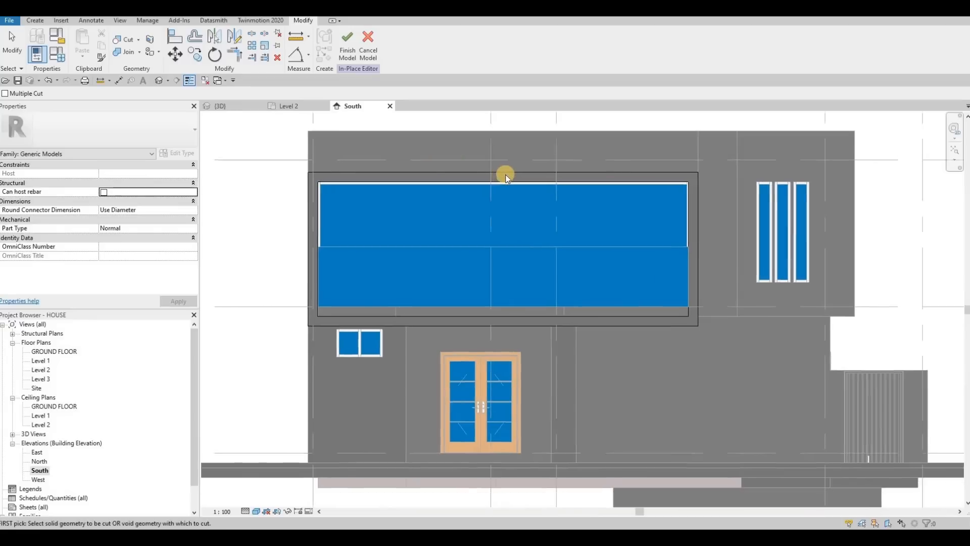
{"action": "key", "text": "Escape"}
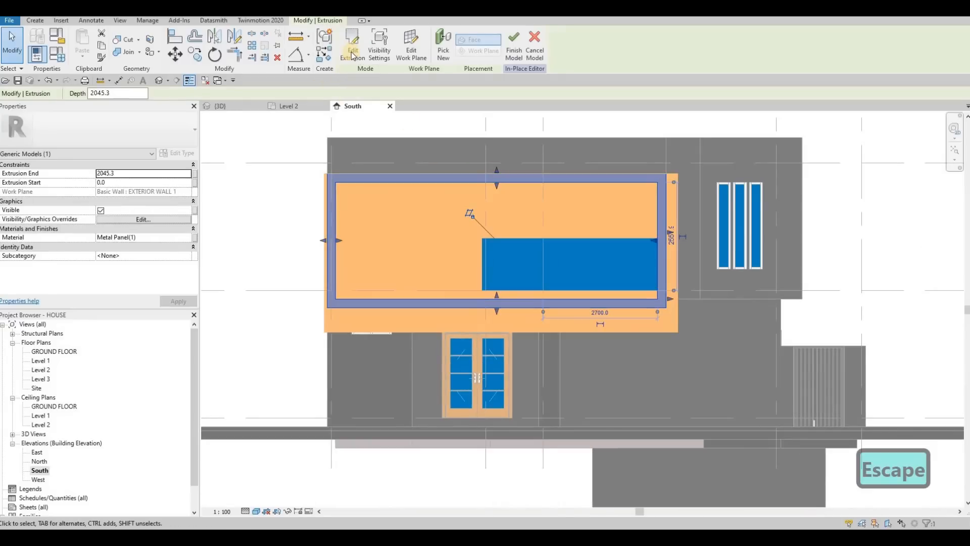
{"action": "left_click", "coordinate": [352, 54]}
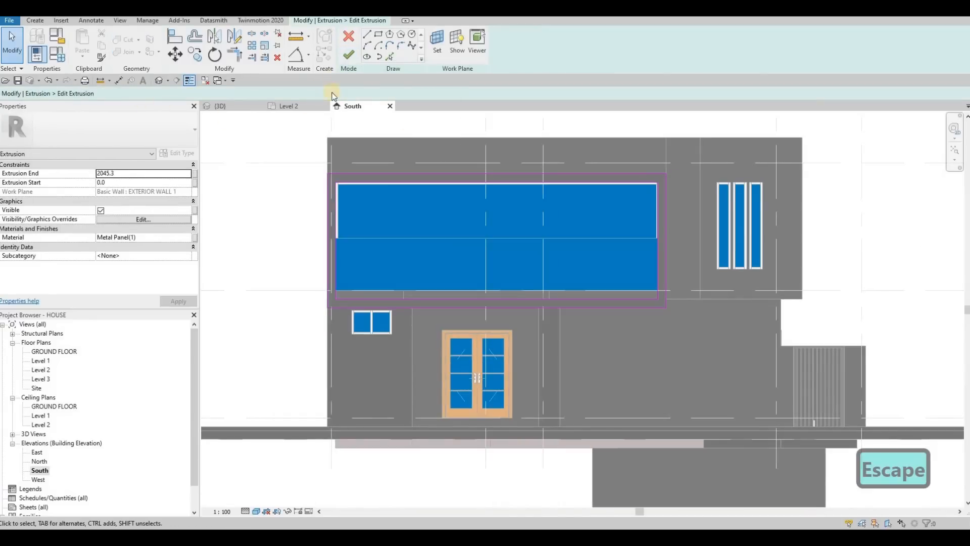
{"action": "key", "text": "Escape"}
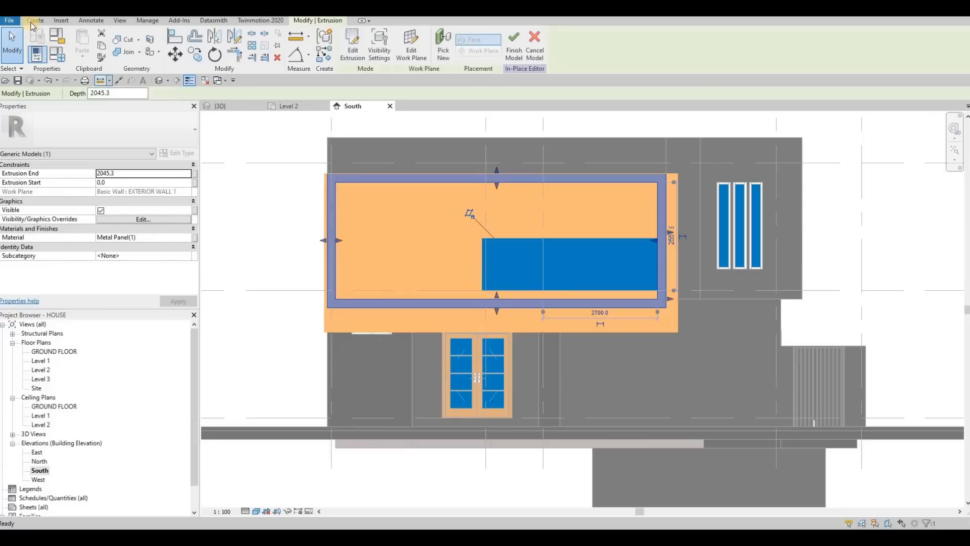
Start another extrusion in the in-place model using the exterior wall's face in the South elevation as work plane.
{"action": "left_click", "coordinate": [35, 20]}
{"action": "left_click", "coordinate": [84, 46]}
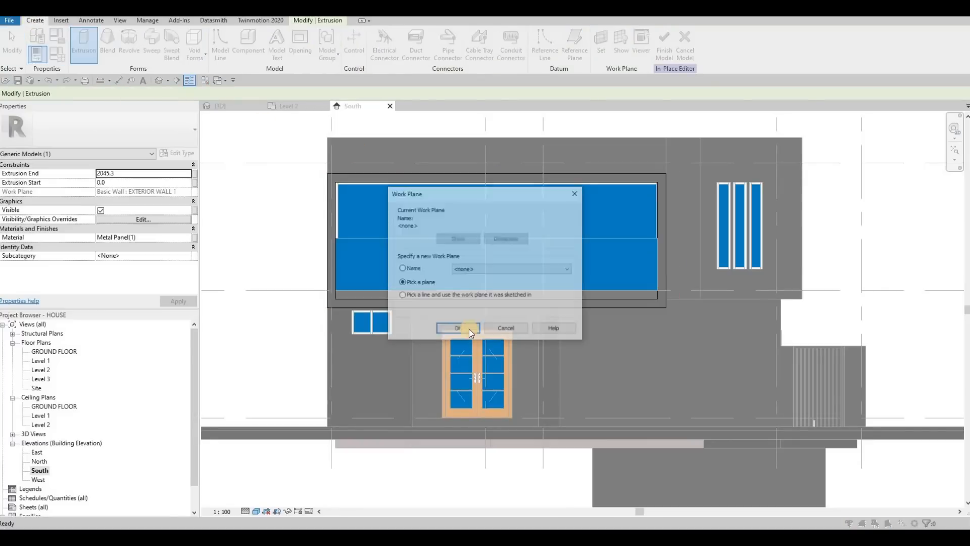
{"action": "left_click", "coordinate": [456, 329]}
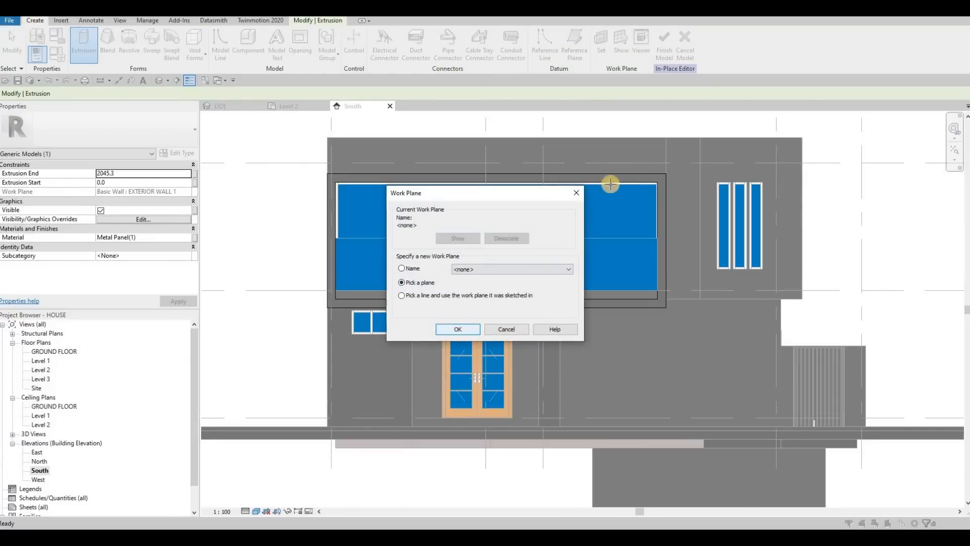
{"action": "left_click", "coordinate": [603, 142]}
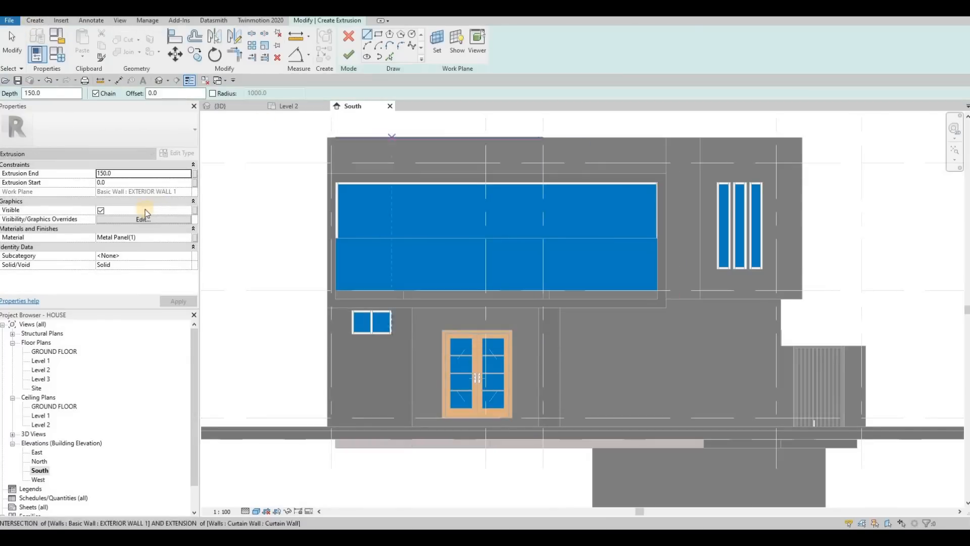
Assign the new extrusion a duplicate of the Tile, Porcelain, 4in material.
{"action": "left_click", "coordinate": [187, 237]}
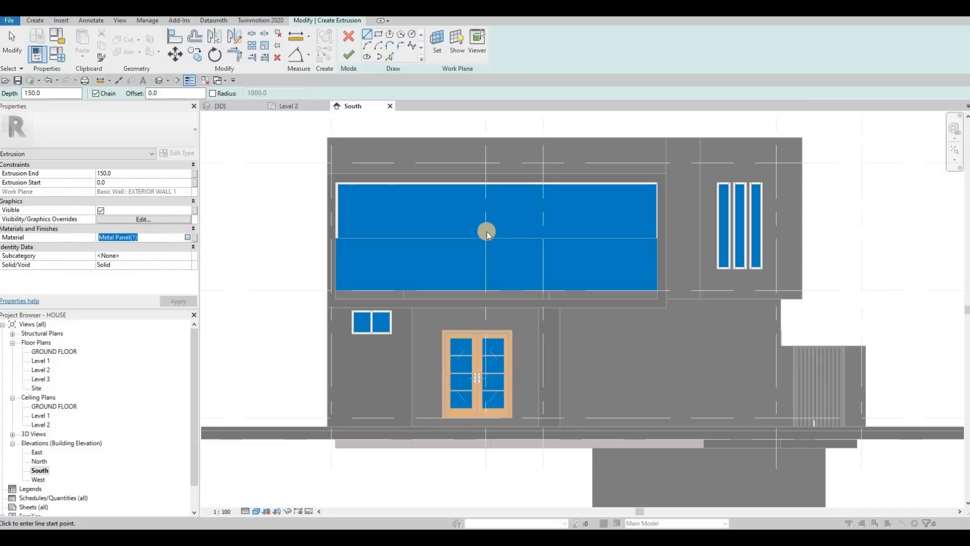
{"action": "scroll", "coordinate": [302, 184], "scroll_direction": "down", "scroll_amount": 5}
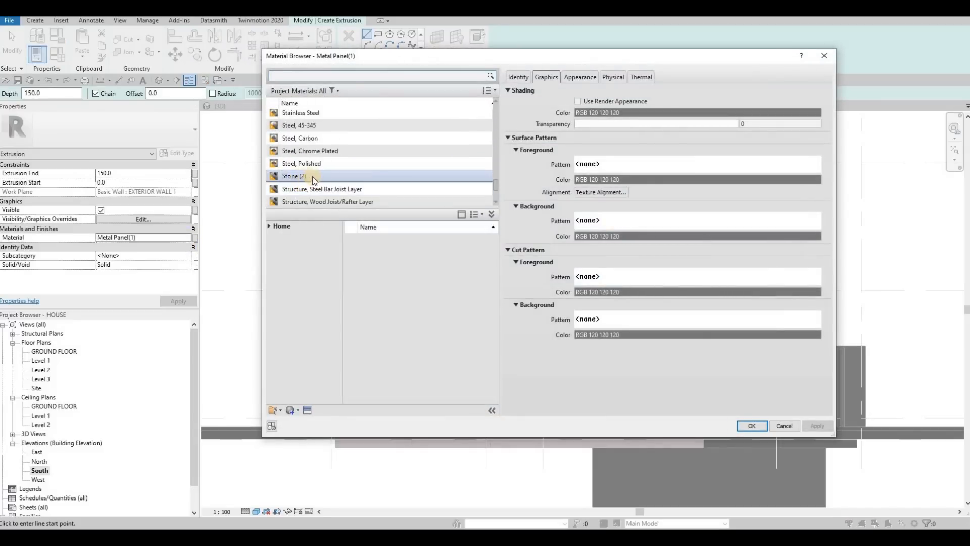
{"action": "scroll", "coordinate": [316, 177], "scroll_direction": "down", "scroll_amount": 3}
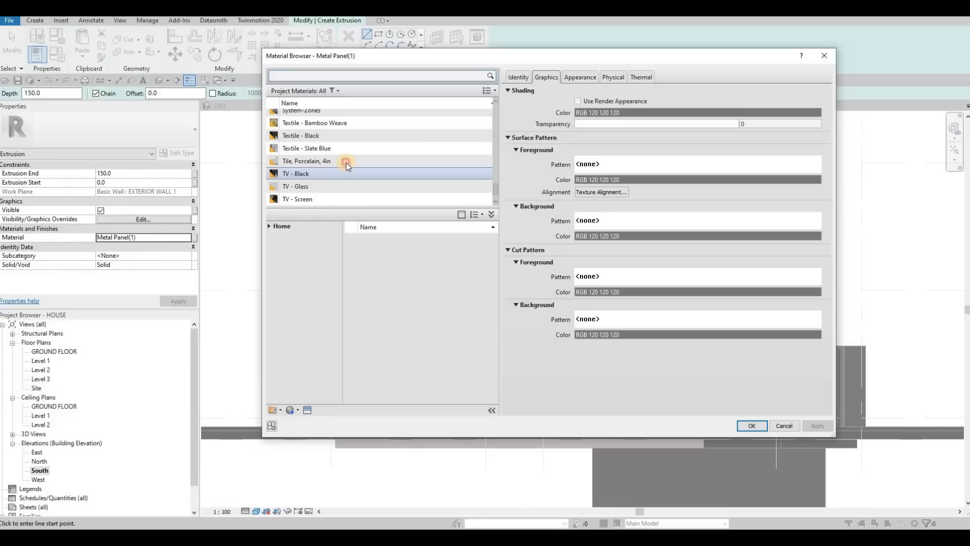
{"action": "left_click", "coordinate": [347, 162]}
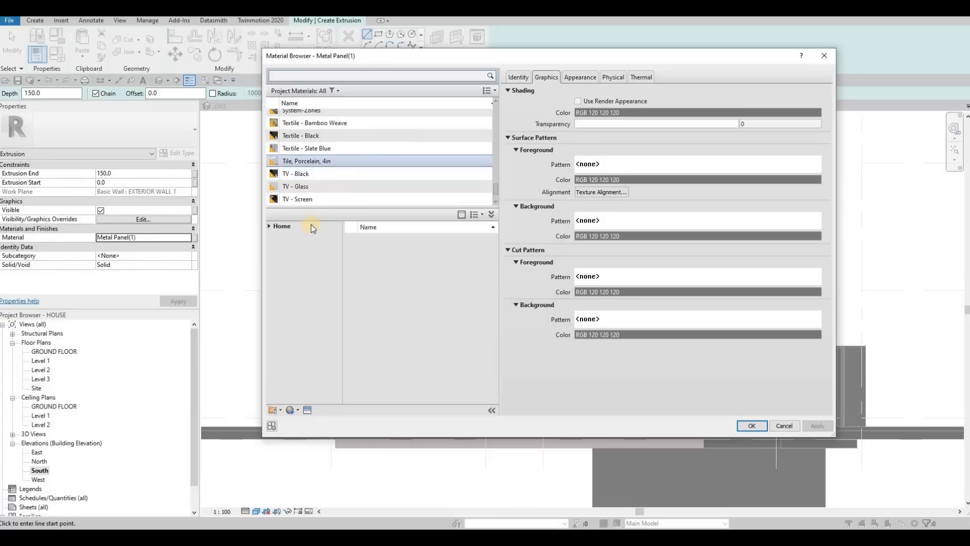
{"action": "left_click", "coordinate": [298, 414]}
{"action": "left_click", "coordinate": [303, 430]}
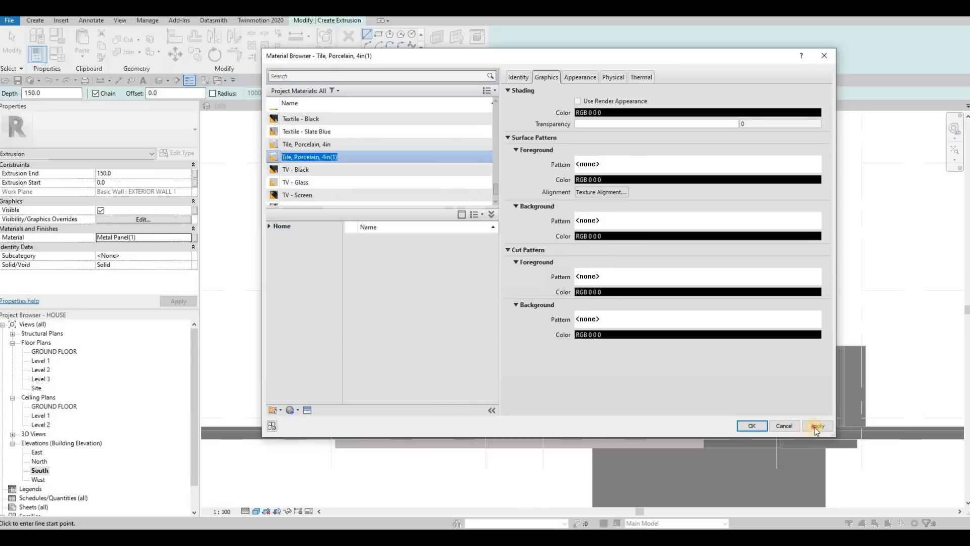
{"action": "left_click", "coordinate": [762, 427]}
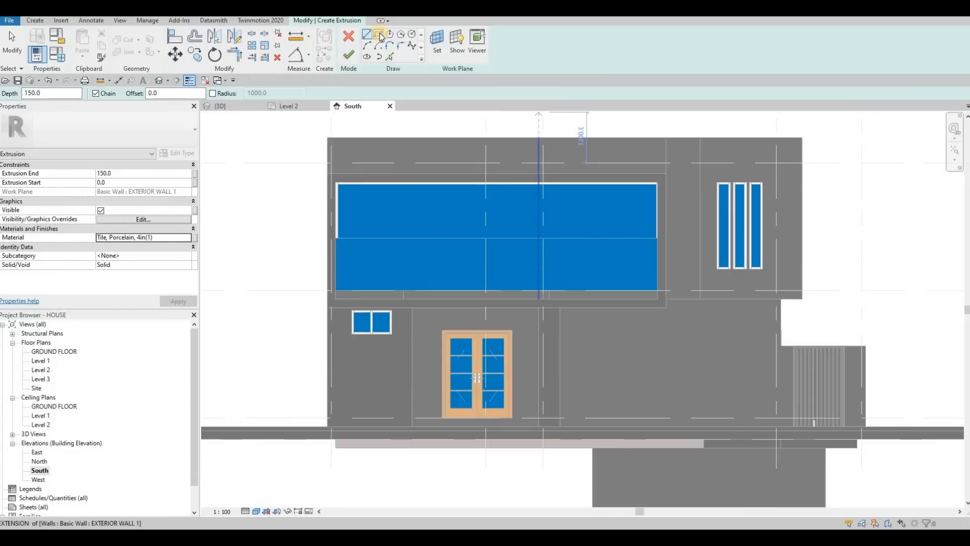
Sketch a rectangle tracing the inner edge of the balcony frame, from its upper-right corner to its lower-left corner.
{"action": "left_click", "coordinate": [378, 35]}
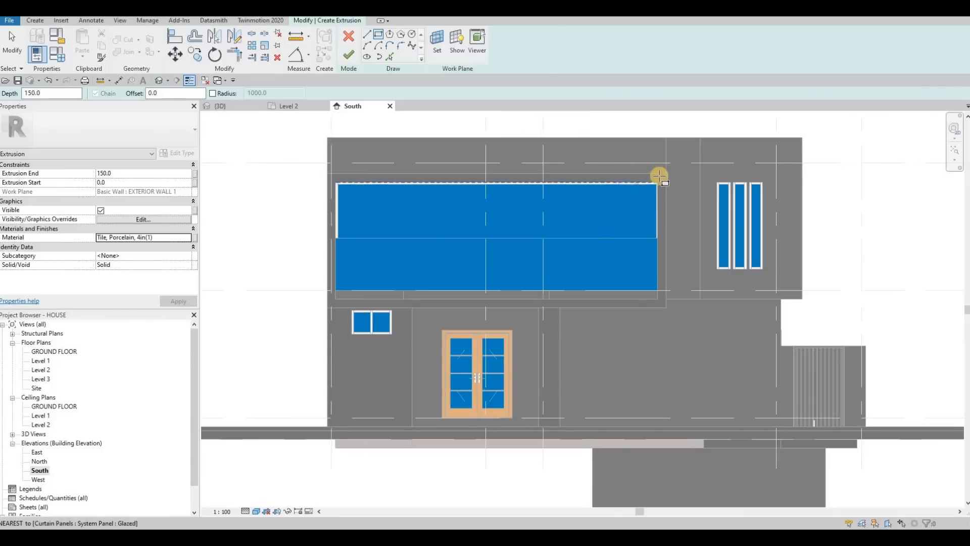
{"action": "scroll", "coordinate": [659, 176], "scroll_direction": "up", "scroll_amount": 5}
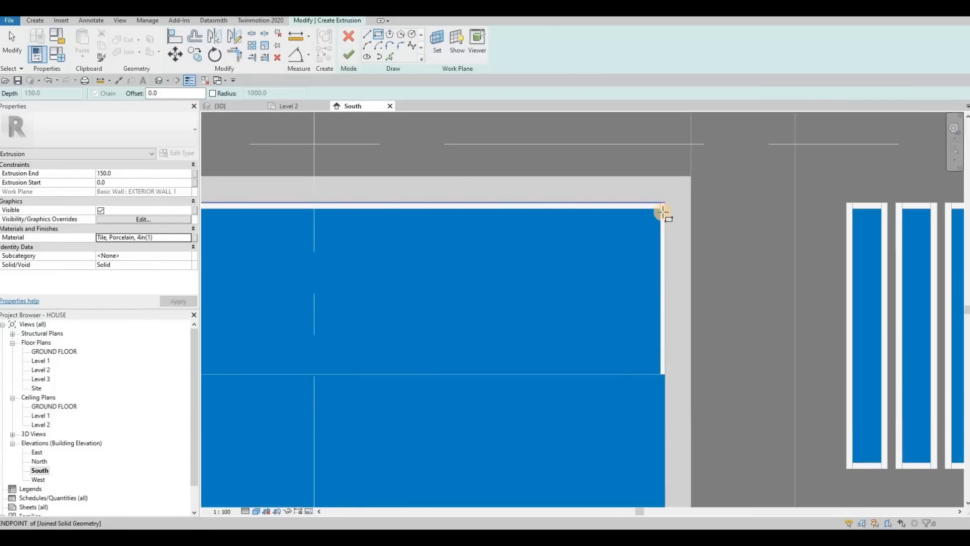
{"action": "left_click", "coordinate": [664, 211]}
{"action": "scroll", "coordinate": [656, 265], "scroll_direction": "down", "scroll_amount": 3}
{"action": "scroll", "coordinate": [656, 234], "scroll_direction": "down", "scroll_amount": 1}
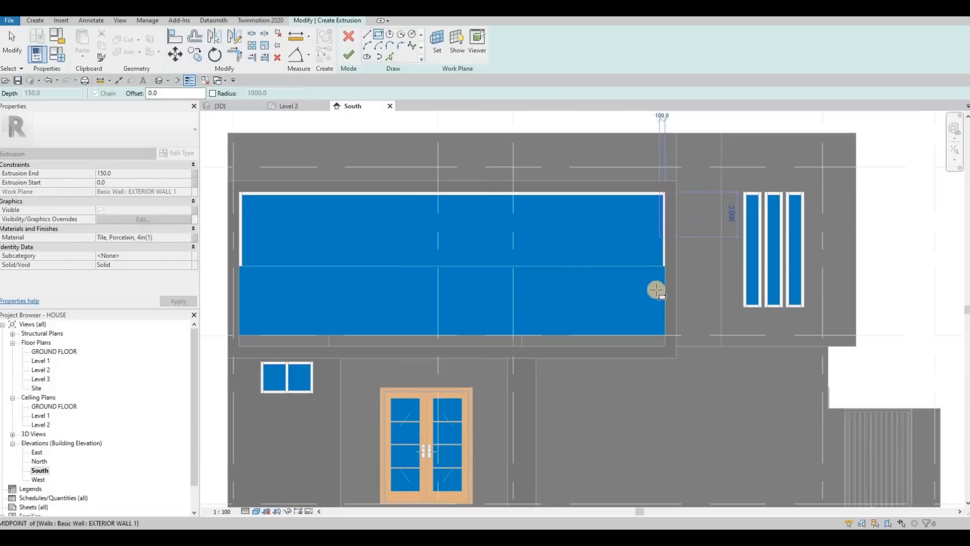
{"action": "middle_click_drag", "start_coordinate": [655, 336], "coordinate": [674, 303]}
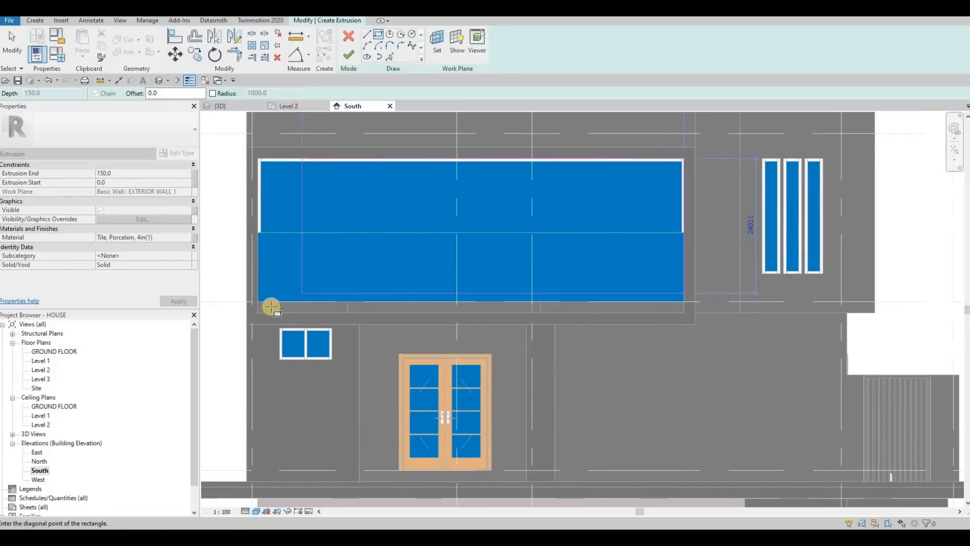
{"action": "left_click", "coordinate": [295, 276]}
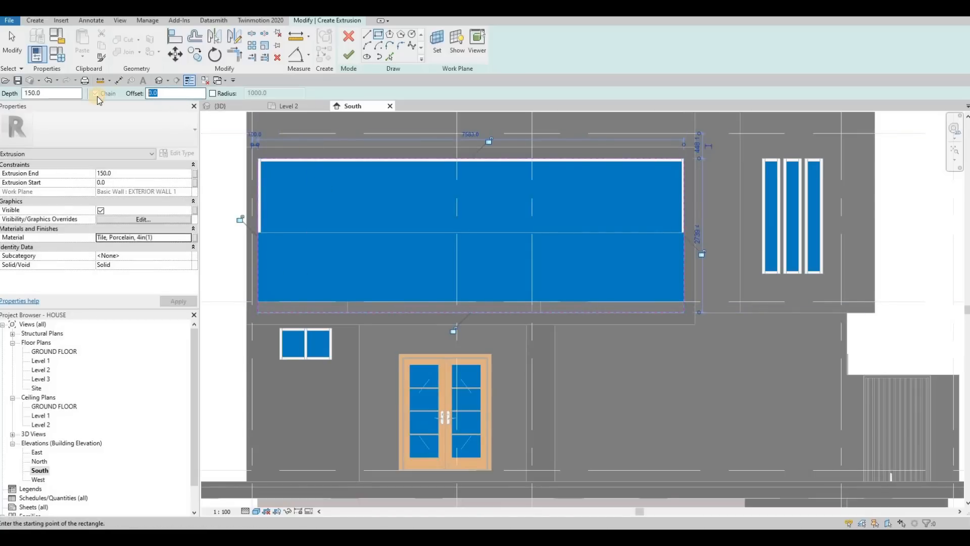
Add a second rectangle offset 200 mm inside the first one and finish the extrusion sketch.
{"action": "type", "text": "00"}
{"action": "key", "text": "Return"}
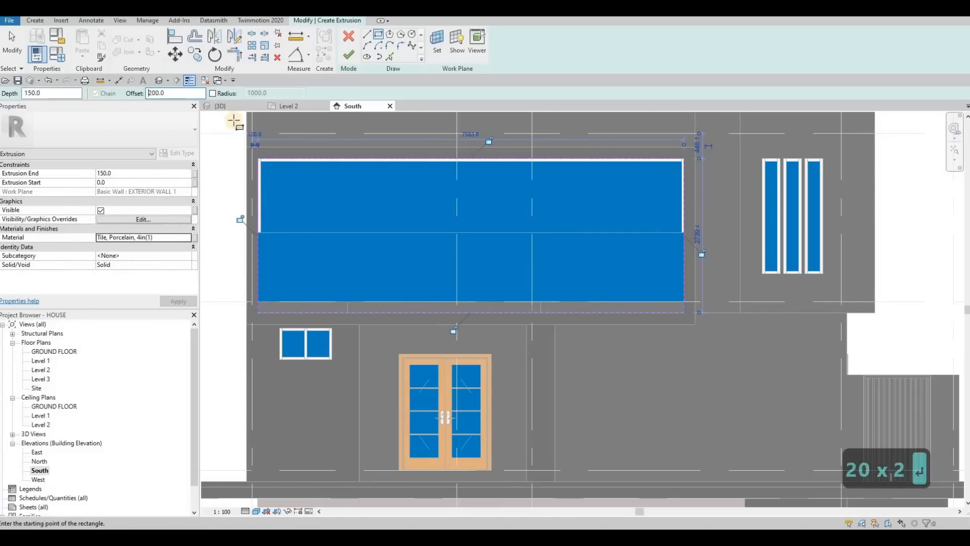
{"action": "left_click", "coordinate": [258, 156]}
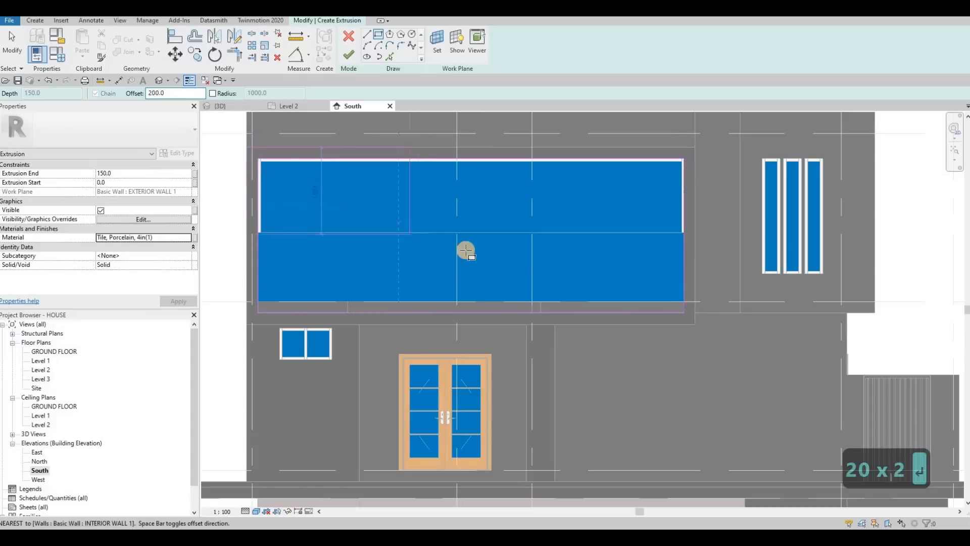
{"action": "left_click", "coordinate": [677, 313]}
{"action": "key", "text": "Escape"}
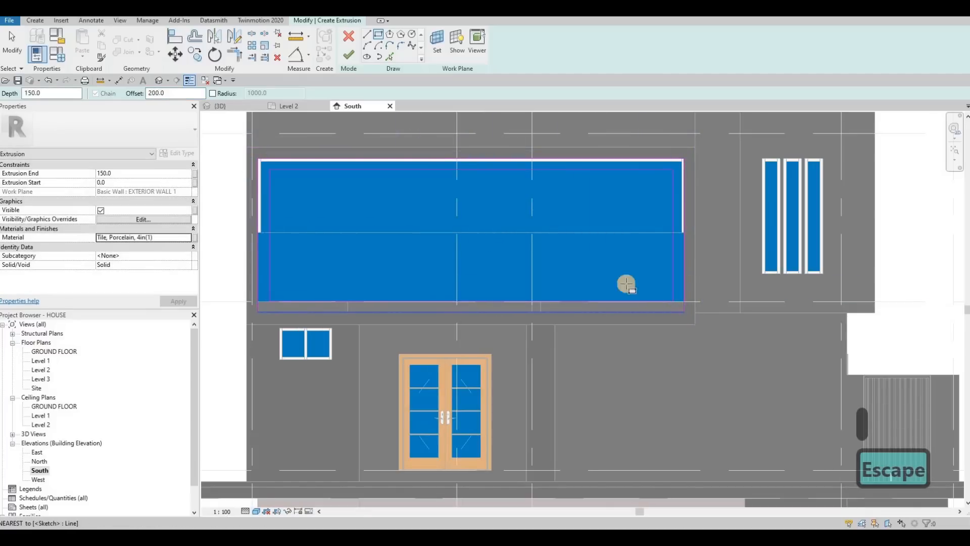
{"action": "left_click", "coordinate": [348, 56]}
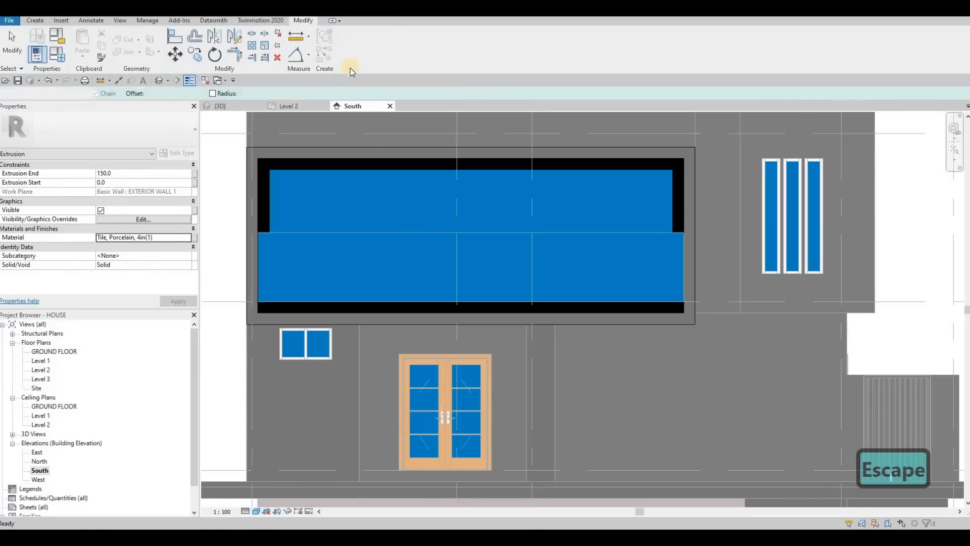
Stretch the new inner frame extrusion outward in the 3D view to a depth of about 2216 mm.
{"action": "key", "text": "ctrl+Tab"}
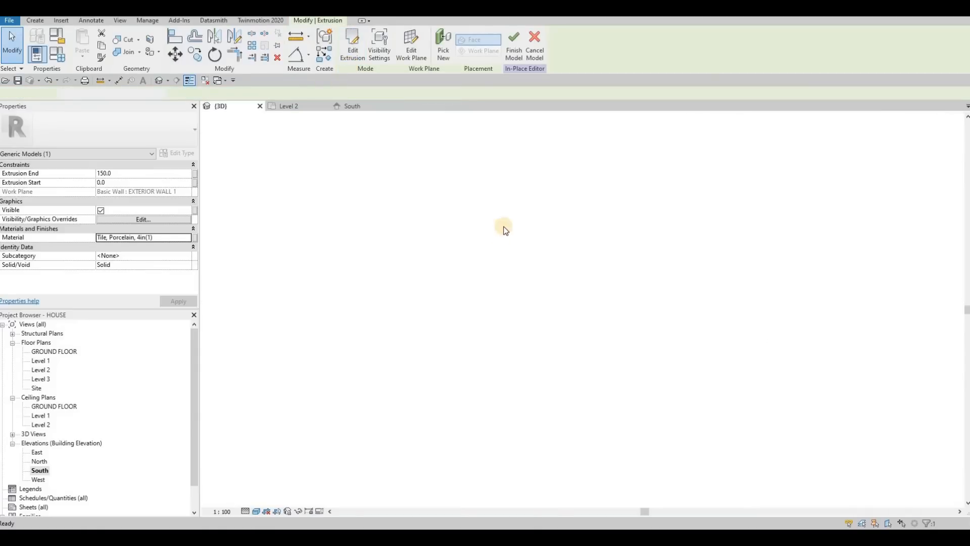
{"action": "left_click_drag", "start_coordinate": [404, 334], "coordinate": [449, 342]}
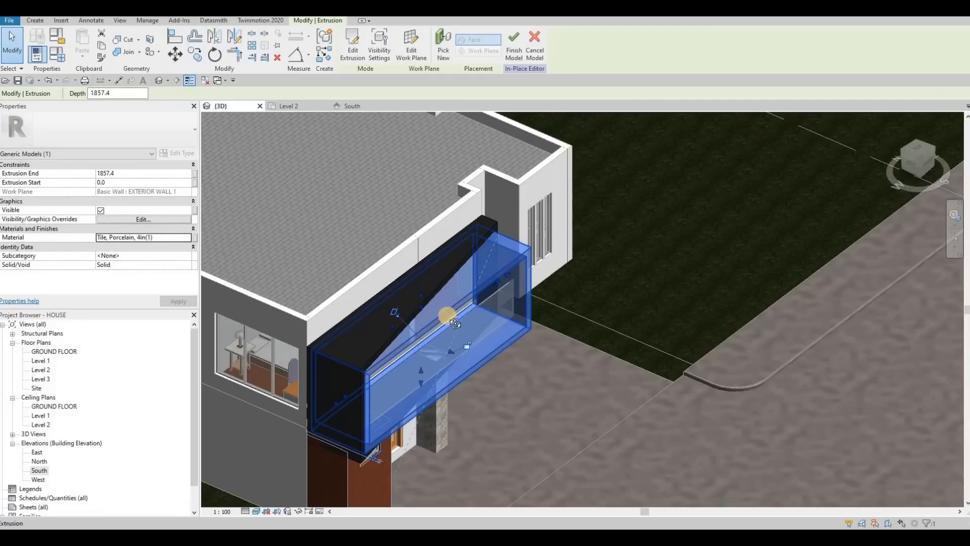
{"action": "middle_click_drag", "start_coordinate": [323, 351], "coordinate": [439, 368], "text": "shift"}
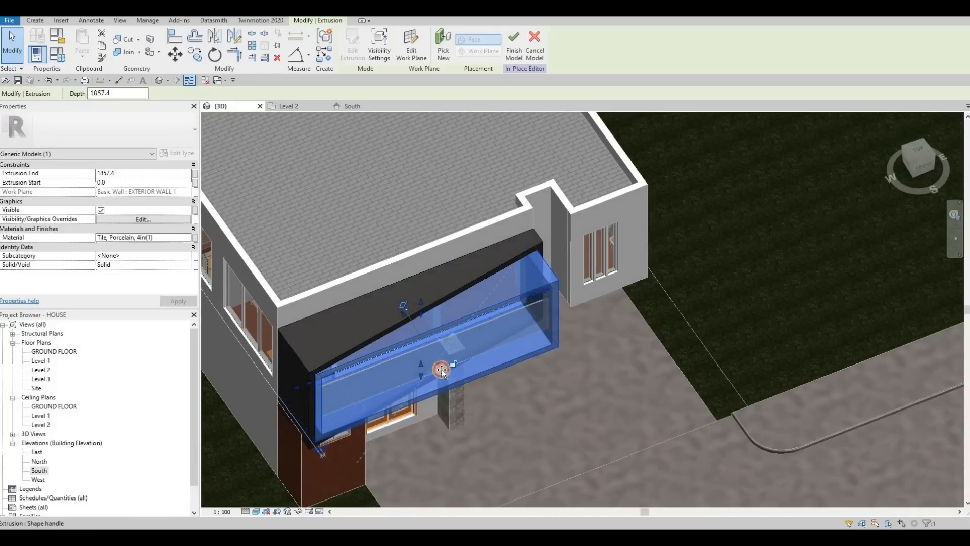
{"action": "key", "text": "Escape"}
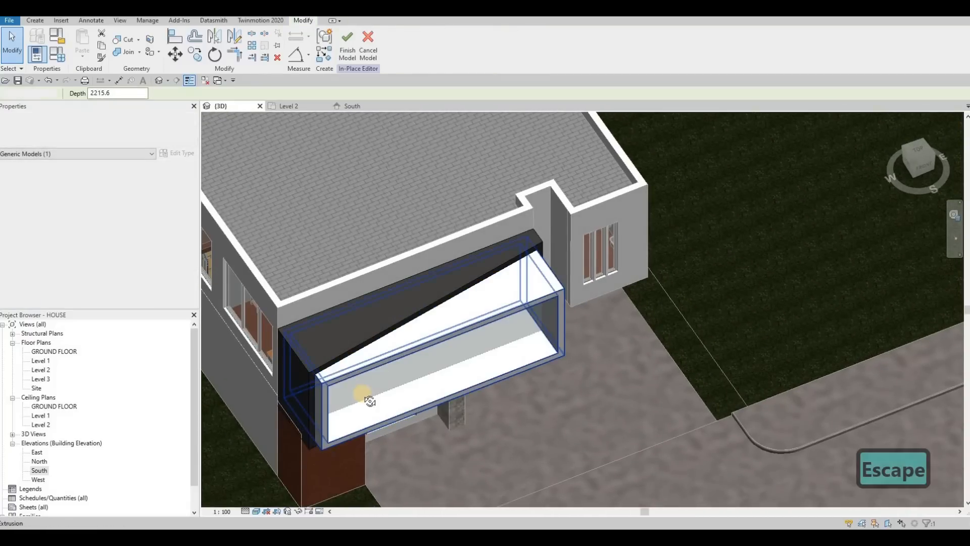
{"action": "middle_click_drag", "start_coordinate": [368, 395], "coordinate": [384, 311], "text": "shift"}
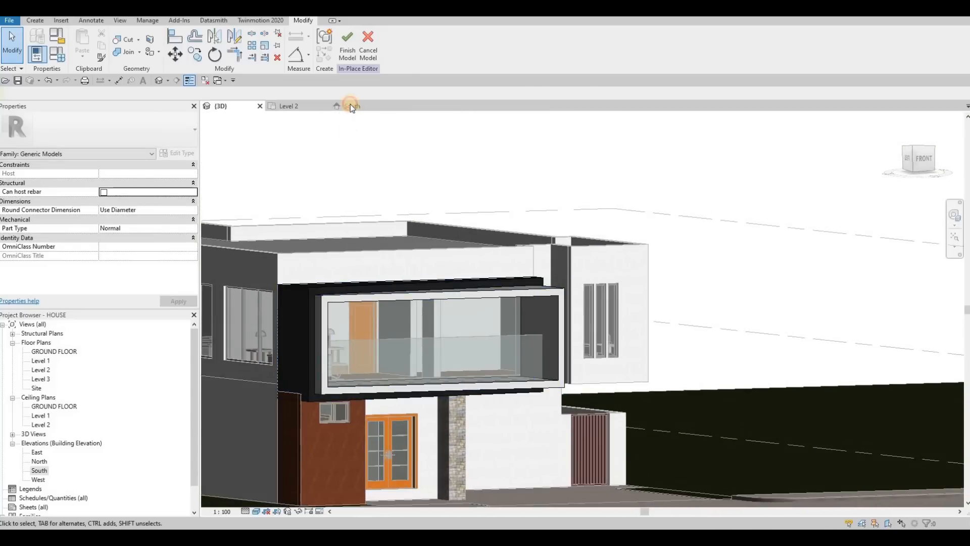
Show the South elevation in Hidden Line style and stretch the void extrusion vertically to run from -733.4 to 3000.
{"action": "left_click", "coordinate": [350, 104]}
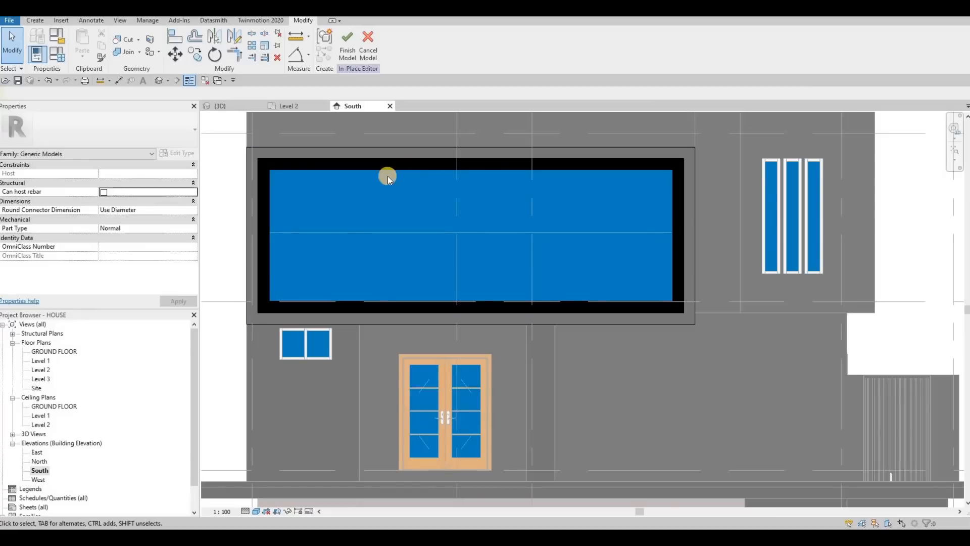
{"action": "left_click", "coordinate": [256, 511]}
{"action": "left_click", "coordinate": [283, 459]}
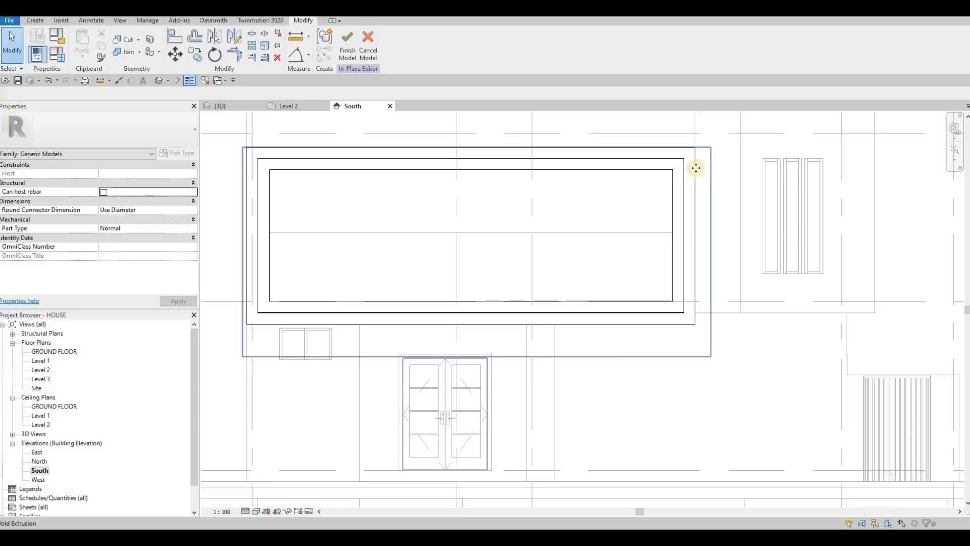
{"action": "left_click", "coordinate": [695, 168]}
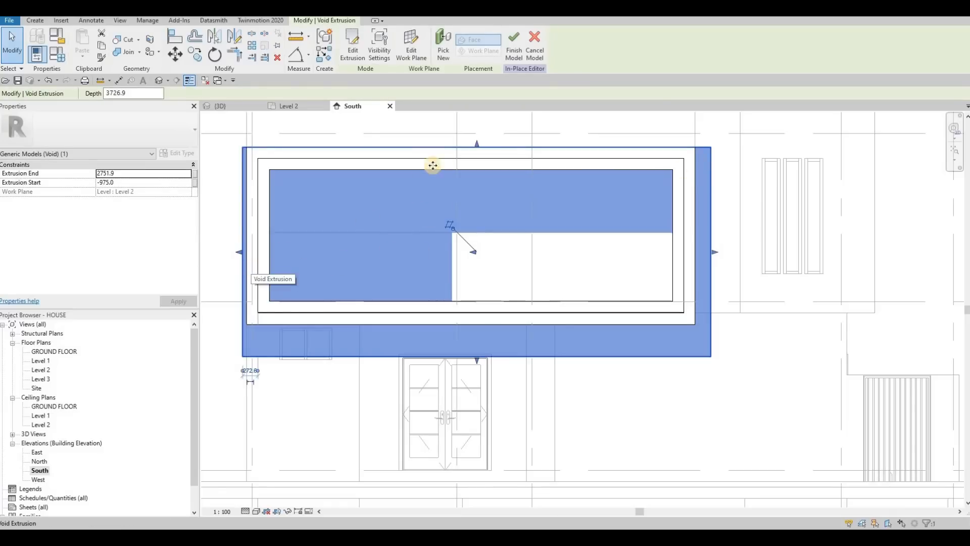
{"action": "left_click_drag", "start_coordinate": [478, 144], "coordinate": [480, 134]}
{"action": "left_click_drag", "start_coordinate": [479, 361], "coordinate": [479, 341]}
{"action": "key", "text": "Escape"}
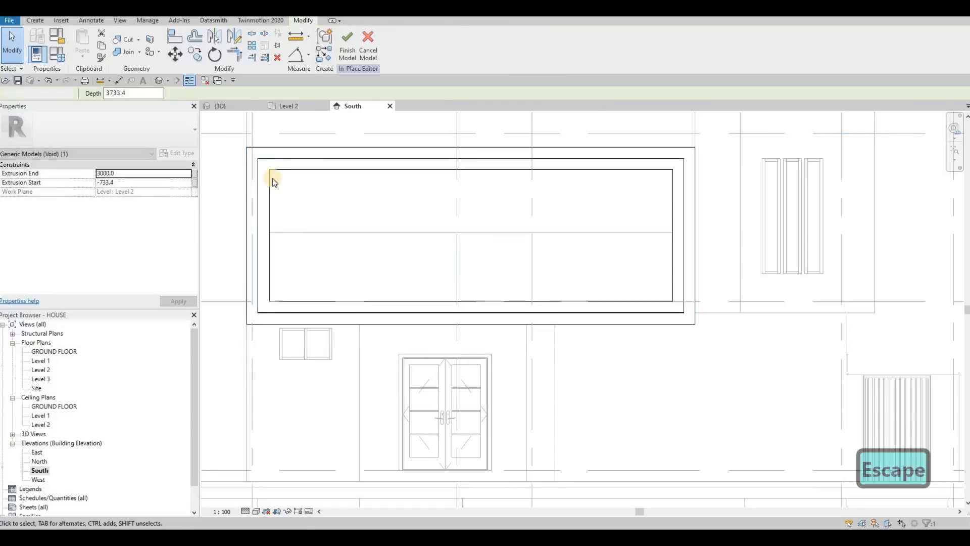
Finish the in-place model and pull both ends of the curtain wall in to the new frame's inner side edges.
{"action": "key", "text": "Tab"}
{"action": "key", "text": "Tab"}
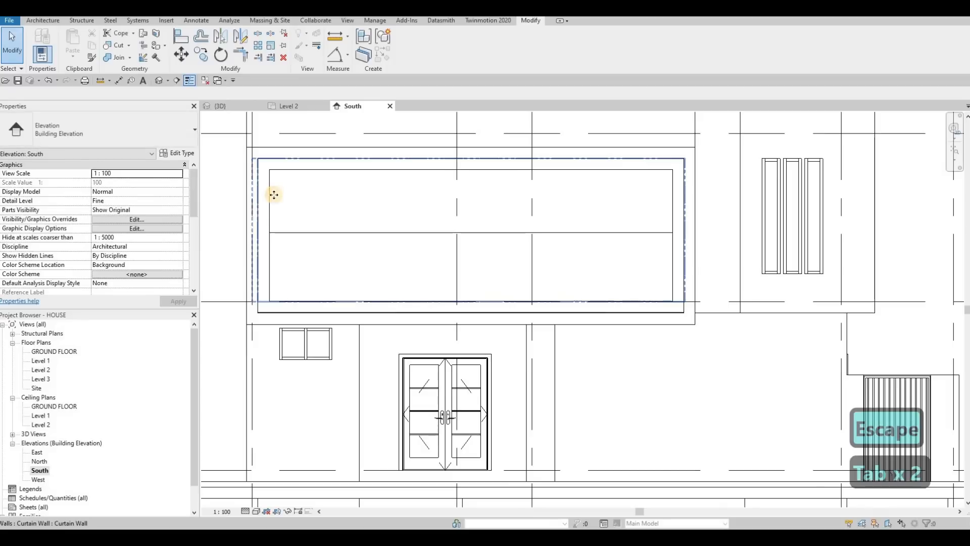
{"action": "left_click", "coordinate": [273, 193]}
{"action": "scroll", "coordinate": [257, 242], "scroll_direction": "up", "scroll_amount": 2}
{"action": "left_click_drag", "start_coordinate": [259, 238], "coordinate": [277, 235]}
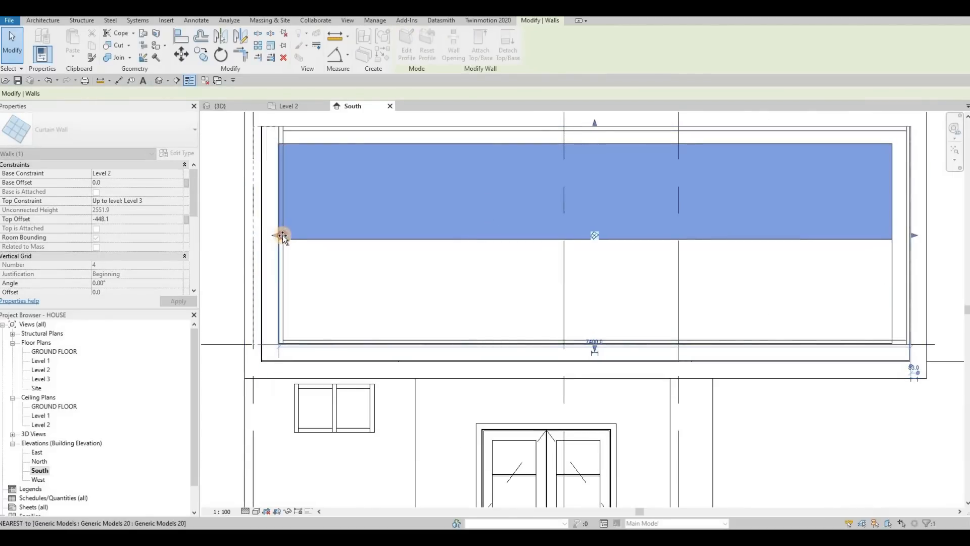
{"action": "middle_click_drag", "start_coordinate": [822, 252], "coordinate": [733, 249]}
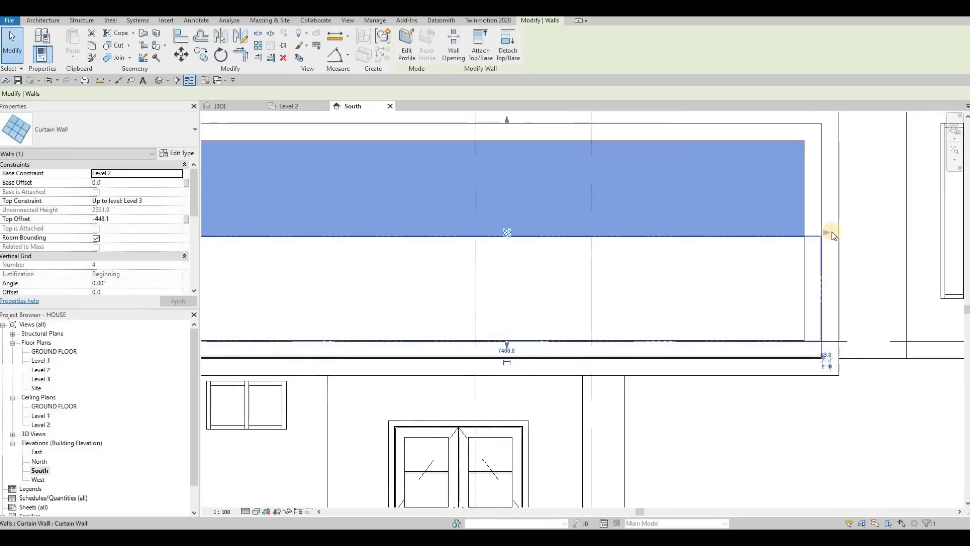
{"action": "left_click_drag", "start_coordinate": [826, 232], "coordinate": [770, 214]}
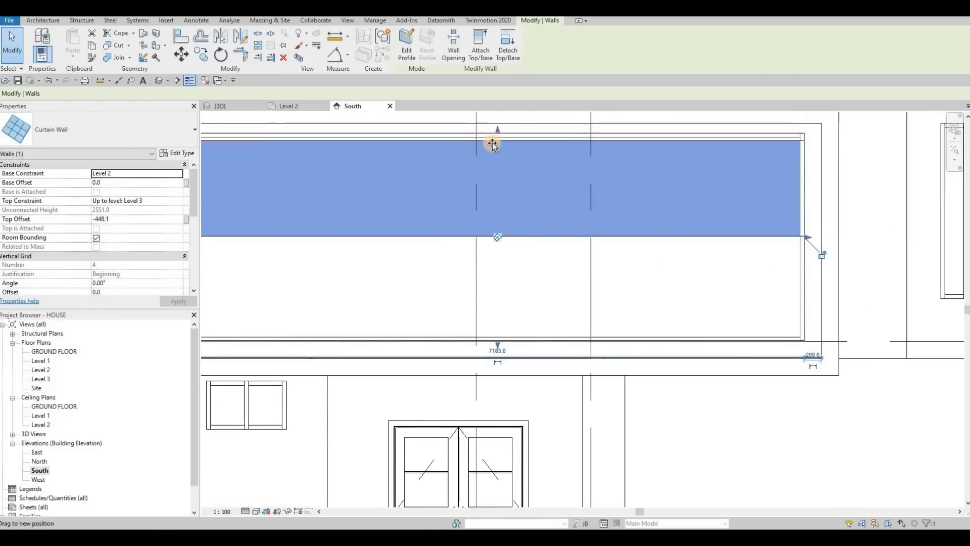
Lower the curtain wall's top edge to the new frame's inner upper edge, giving a top offset of -648.1.
{"action": "left_click_drag", "start_coordinate": [494, 142], "coordinate": [586, 307]}
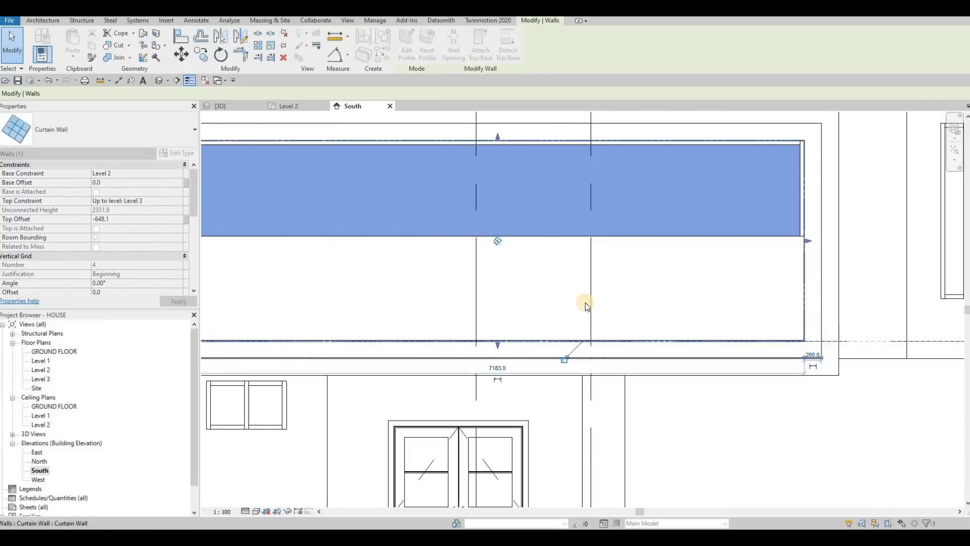
{"action": "scroll", "coordinate": [585, 304], "scroll_direction": "down", "scroll_amount": 2}
{"action": "key", "text": "Escape"}
{"action": "key", "text": "Escape"}
Examine the balcony frame and resized curtain wall from the front in the 3D view, and return to the South elevation.
{"action": "left_click", "coordinate": [223, 106]}
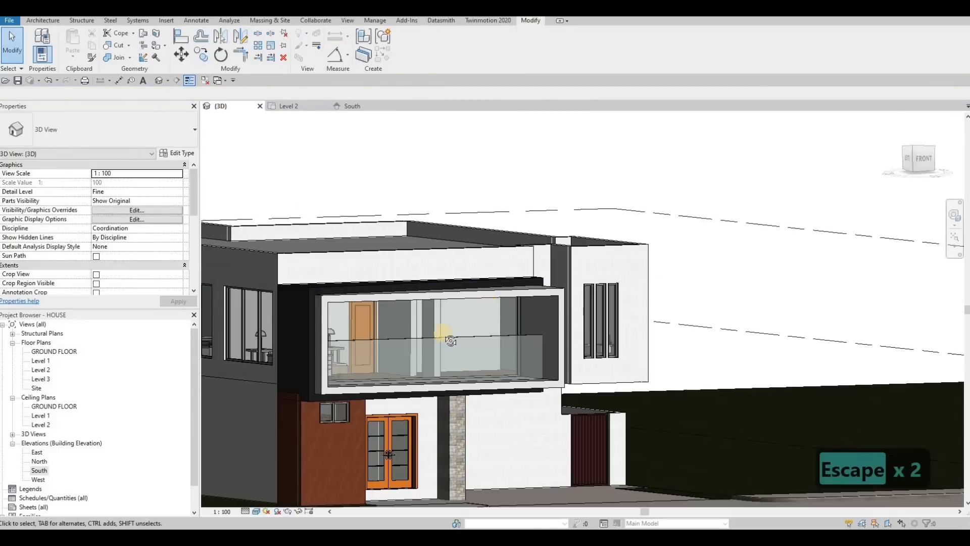
{"action": "middle_click_drag", "start_coordinate": [444, 336], "coordinate": [389, 243], "text": "shift"}
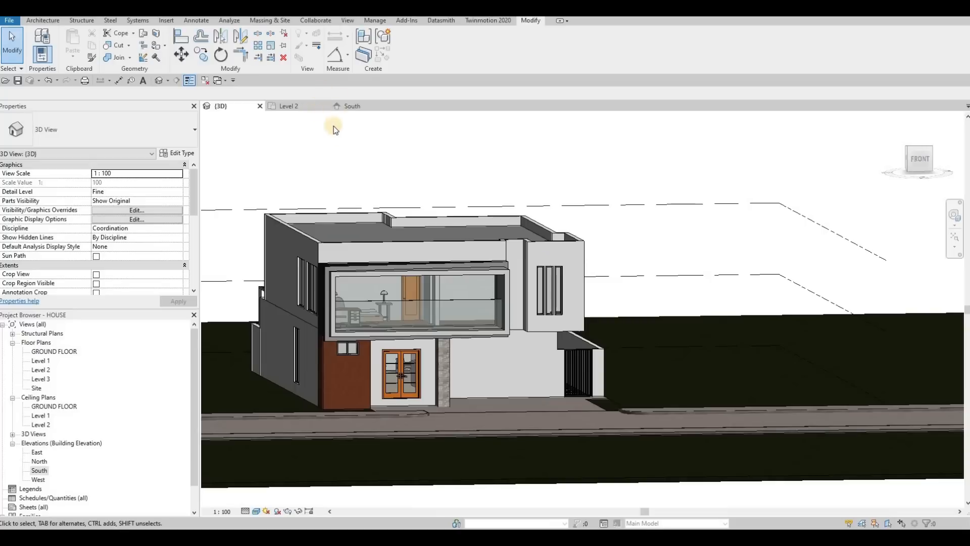
{"action": "left_click", "coordinate": [352, 107]}
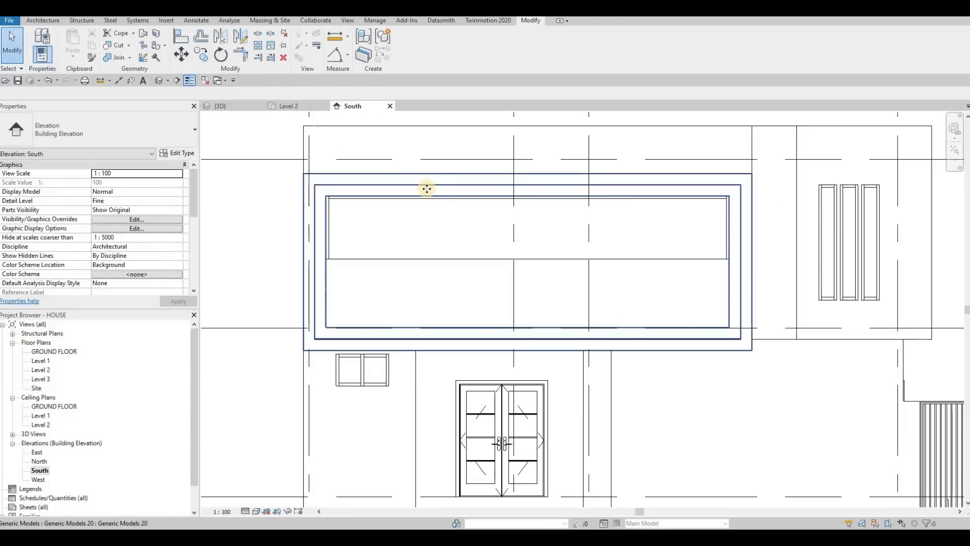
Edit the balcony frame in-place and move the outer Metal Panel extrusion's upper sketch edges up to the house wall's top line.
{"action": "left_click", "coordinate": [427, 189]}
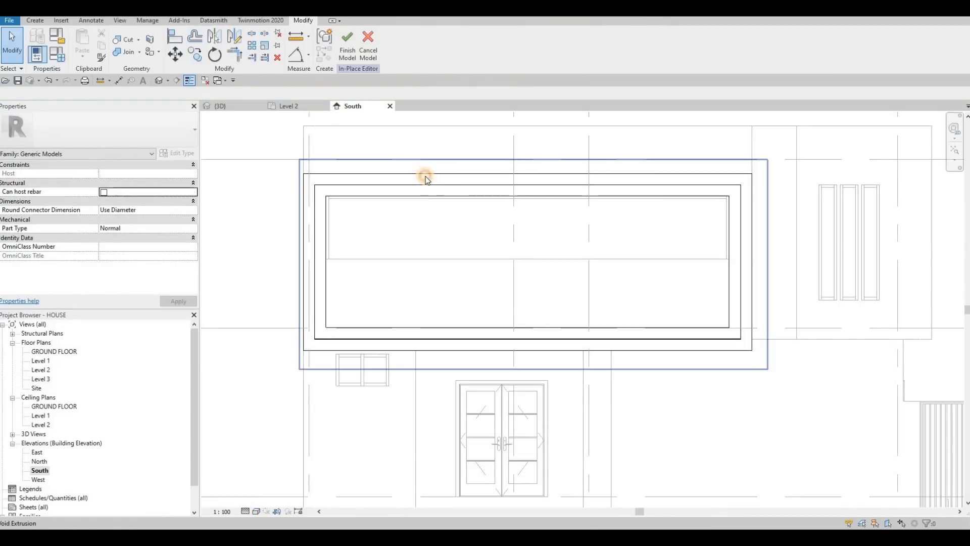
{"action": "left_click", "coordinate": [513, 179]}
{"action": "left_click", "coordinate": [354, 50]}
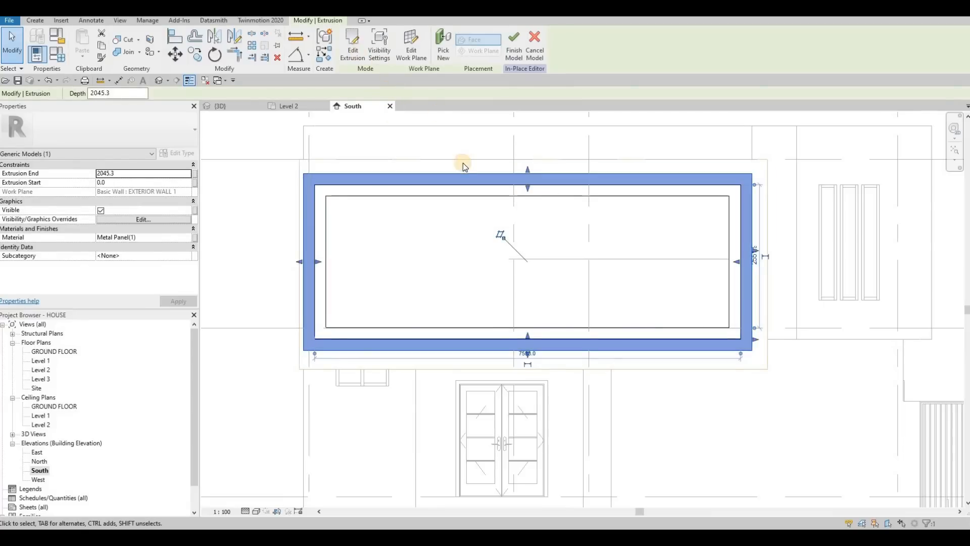
{"action": "left_click", "coordinate": [451, 187]}
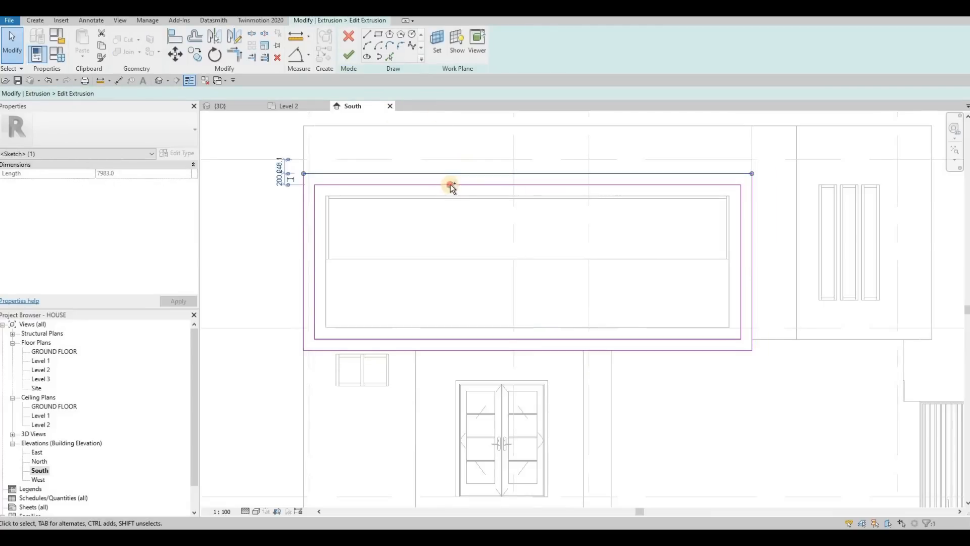
{"action": "left_click_drag", "start_coordinate": [461, 177], "coordinate": [464, 131]}
{"action": "left_click", "coordinate": [348, 54]}
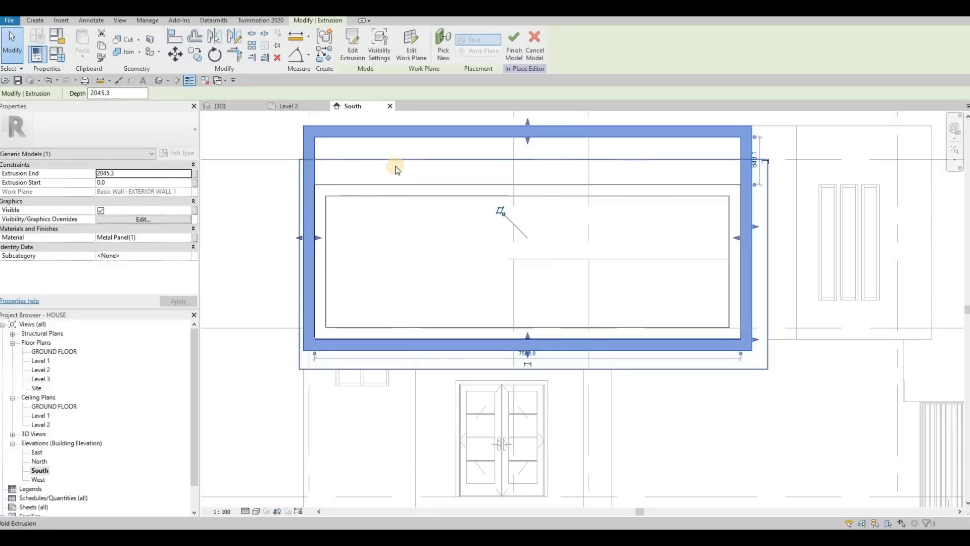
Stretch the void extrusion upward past the raised outer frame, to an extrusion end of 3838.2.
{"action": "left_click", "coordinate": [531, 159]}
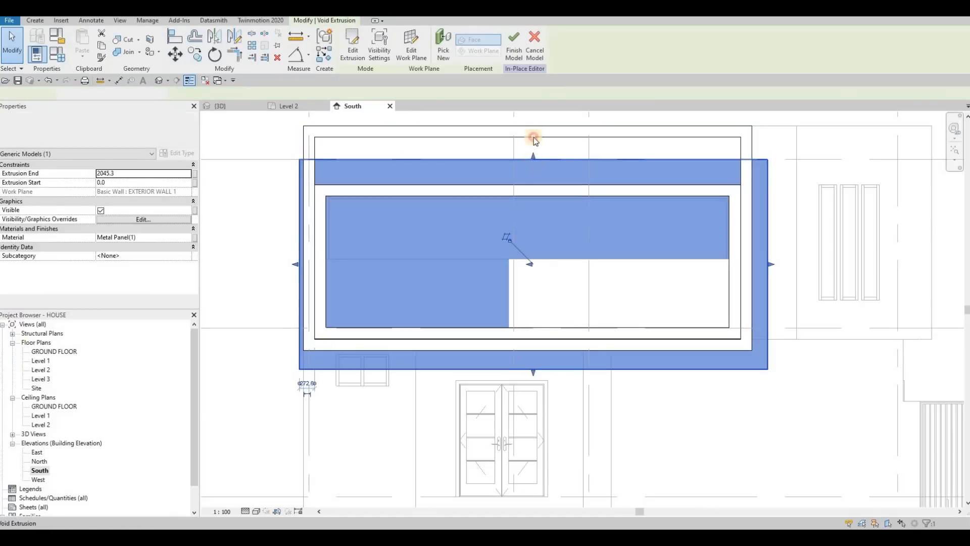
{"action": "mouse_move", "coordinate": [535, 141]}
{"action": "left_mouse_down"}
{"action": "mouse_move", "coordinate": [528, 119]}
{"action": "mouse_move", "coordinate": [520, 148]}
{"action": "left_mouse_up"}
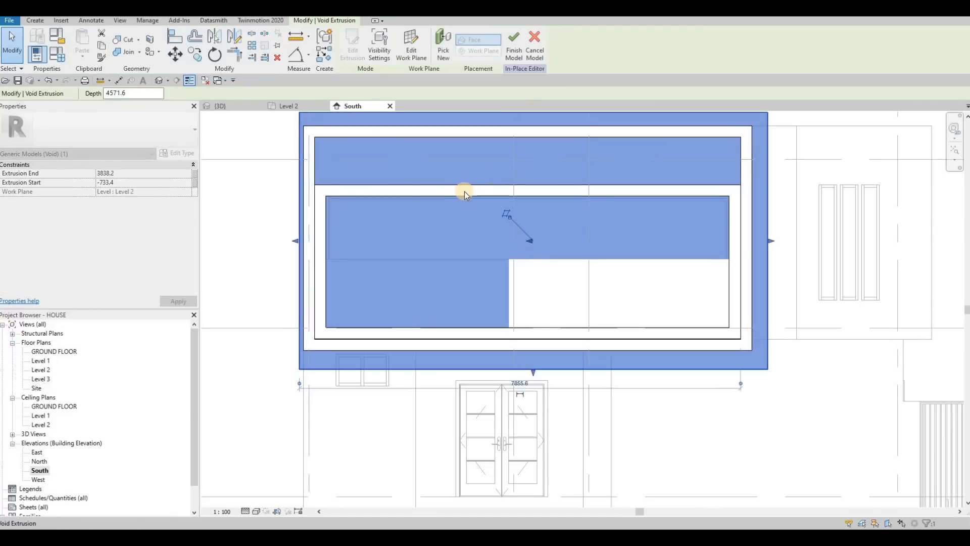
{"action": "key", "text": "Escape"}
Raise the porcelain inner extrusion's upper sketch edges to the outer frame's new inner edge and finish the in-place model.
{"action": "left_click", "coordinate": [521, 191]}
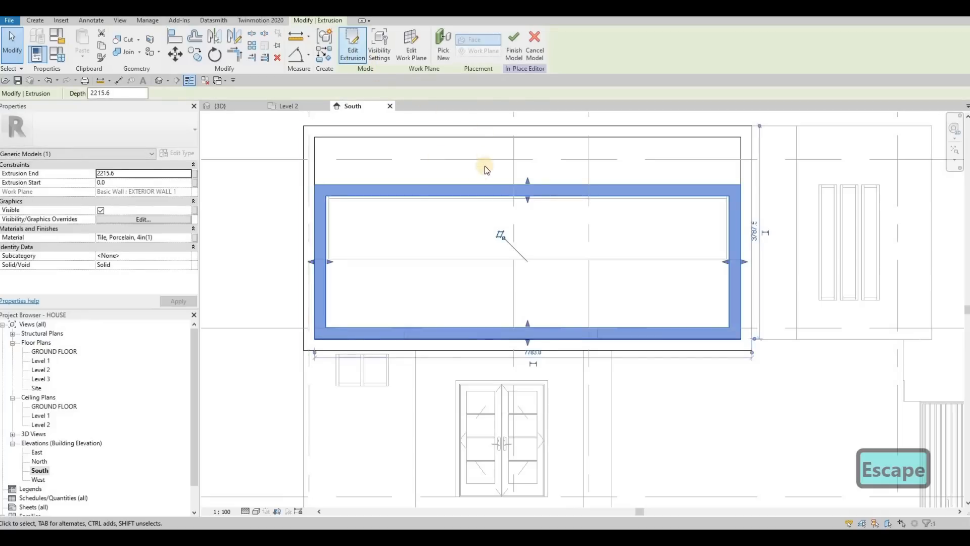
{"action": "left_click", "coordinate": [473, 185]}
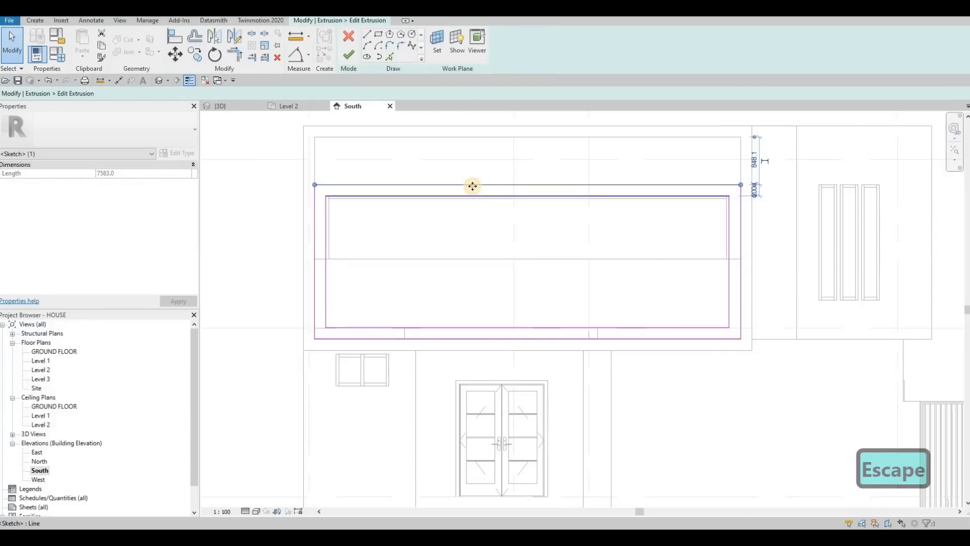
{"action": "left_click_drag", "start_coordinate": [472, 186], "coordinate": [481, 141]}
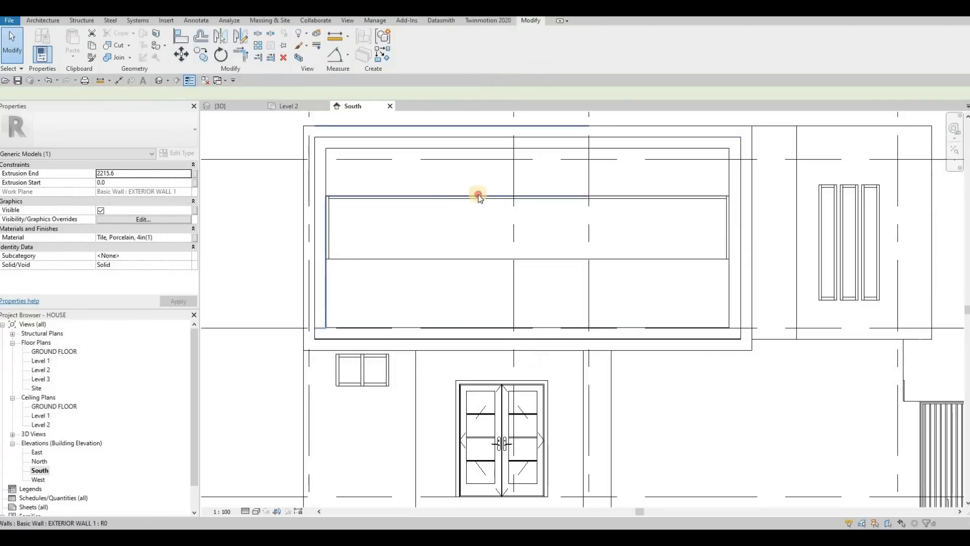
{"action": "key", "text": "Escape"}
Raise the curtain wall's top edge to the inner upper edge of the porcelain frame.
{"action": "left_click", "coordinate": [526, 192]}
{"action": "left_click_drag", "start_coordinate": [527, 166], "coordinate": [528, 148]}
{"action": "key", "text": "Escape"}
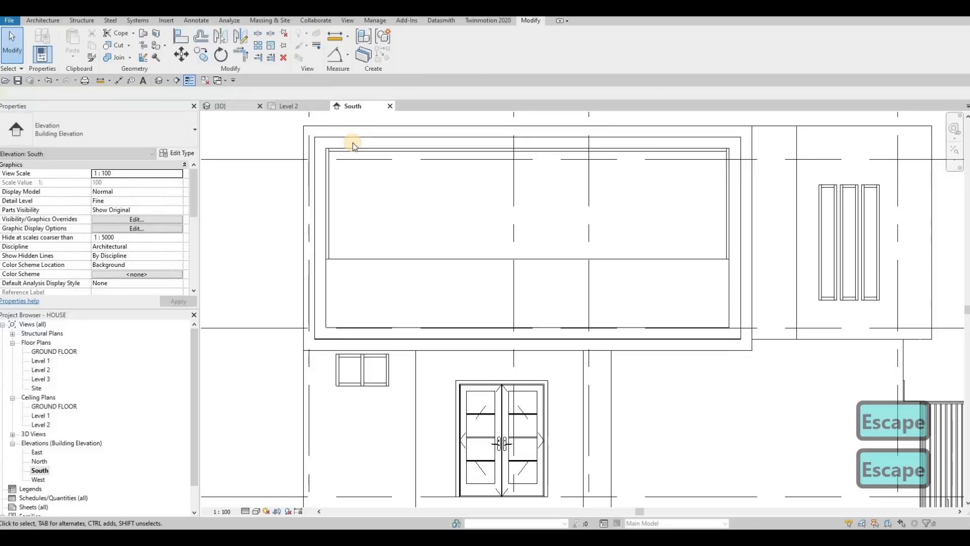
In the 3D view, pull the top of the left-hand brown EXTERIOR WALL 3 segment to the balcony frame's underside.
{"action": "left_click", "coordinate": [240, 106]}
{"action": "middle_click_drag", "start_coordinate": [330, 313], "coordinate": [416, 336], "text": "shift"}
{"action": "scroll", "coordinate": [354, 364], "scroll_direction": "up", "scroll_amount": 6}
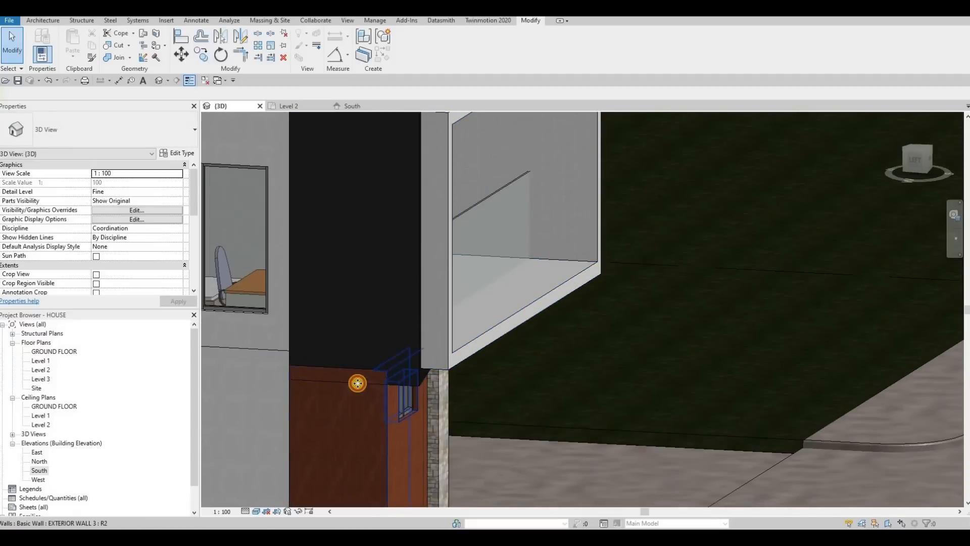
{"action": "left_click", "coordinate": [329, 368]}
{"action": "left_click_drag", "start_coordinate": [331, 378], "coordinate": [405, 383]}
{"action": "middle_click_drag", "start_coordinate": [322, 348], "coordinate": [385, 377], "text": "shift"}
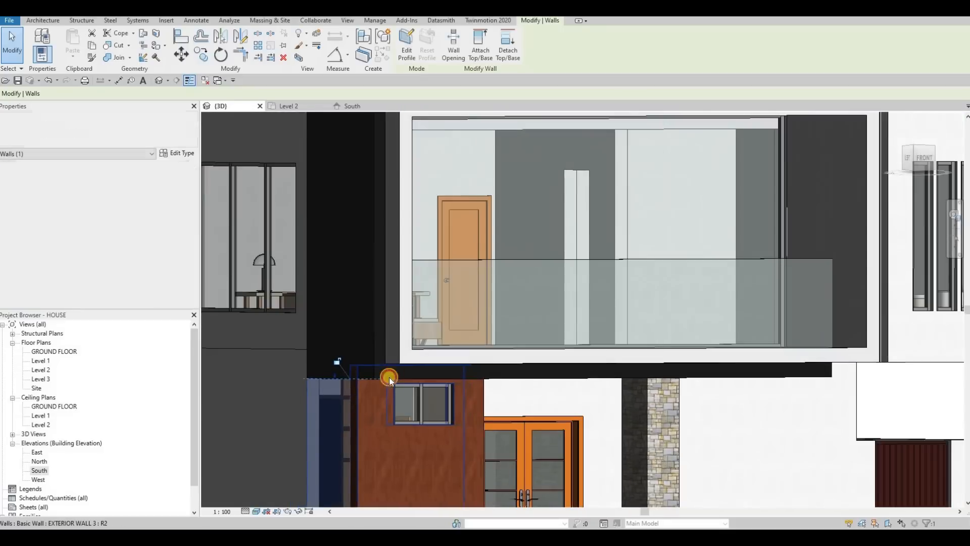
Adjust the tops of the front window wall and the adjoining right-hand brown wall to the balcony frame's underside.
{"action": "left_click_drag", "start_coordinate": [407, 368], "coordinate": [407, 375]}
{"action": "key", "text": "ctrl+z"}
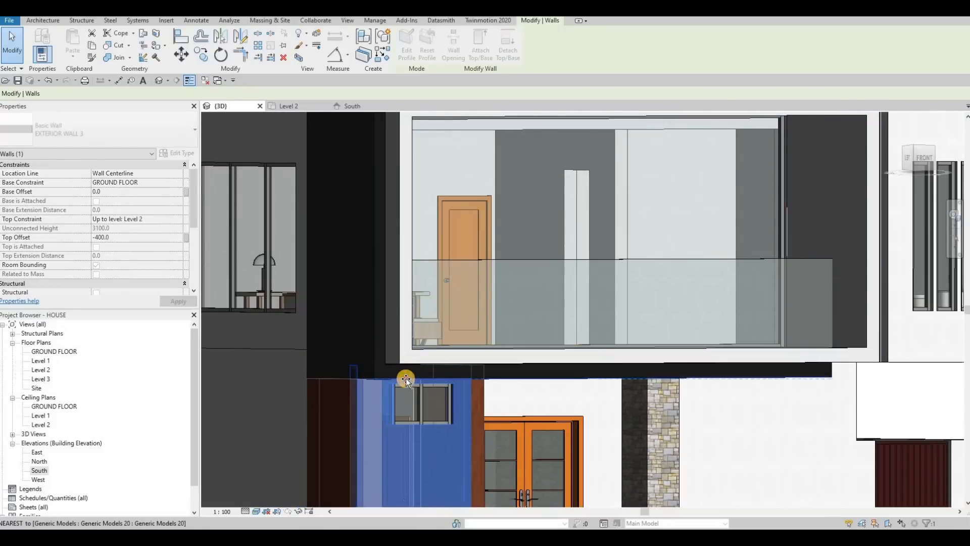
{"action": "key", "text": "Escape"}
{"action": "middle_click_drag", "start_coordinate": [328, 374], "coordinate": [410, 390], "text": "shift"}
{"action": "left_click", "coordinate": [423, 362]}
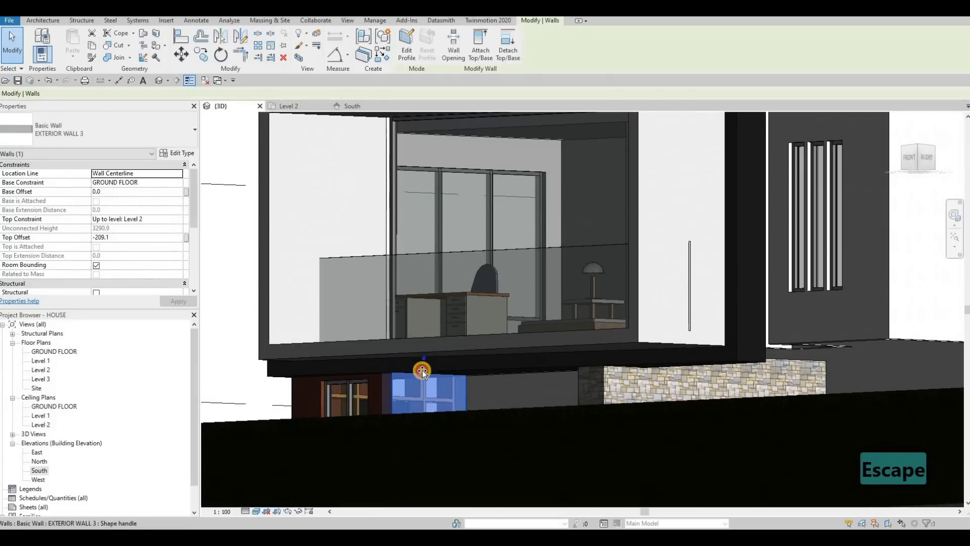
{"action": "key", "text": "Escape"}
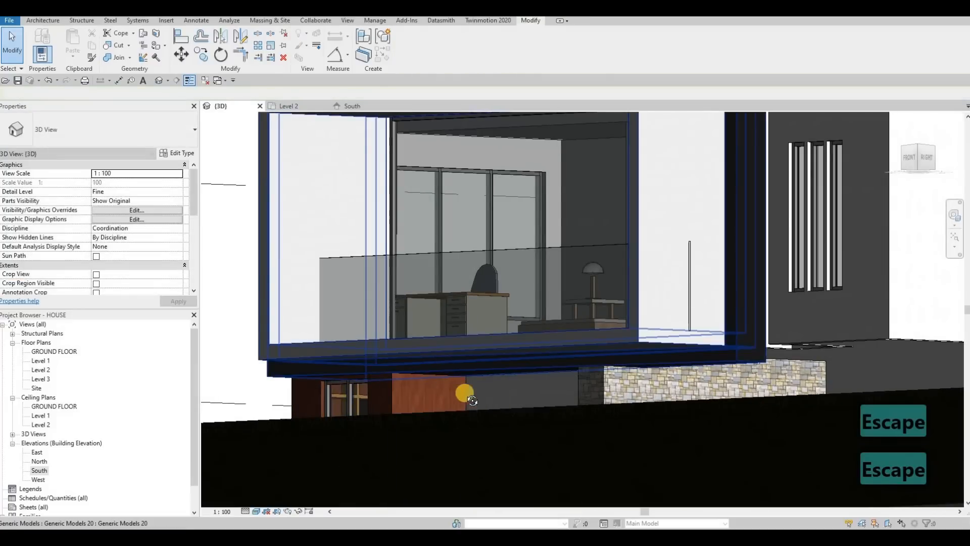
Try to adjust the top of the stone EXTERIOR WALL 4 to the balcony frame's underside, and undo the change.
{"action": "middle_click_drag", "start_coordinate": [466, 390], "coordinate": [657, 423], "text": "shift"}
{"action": "left_click", "coordinate": [699, 378]}
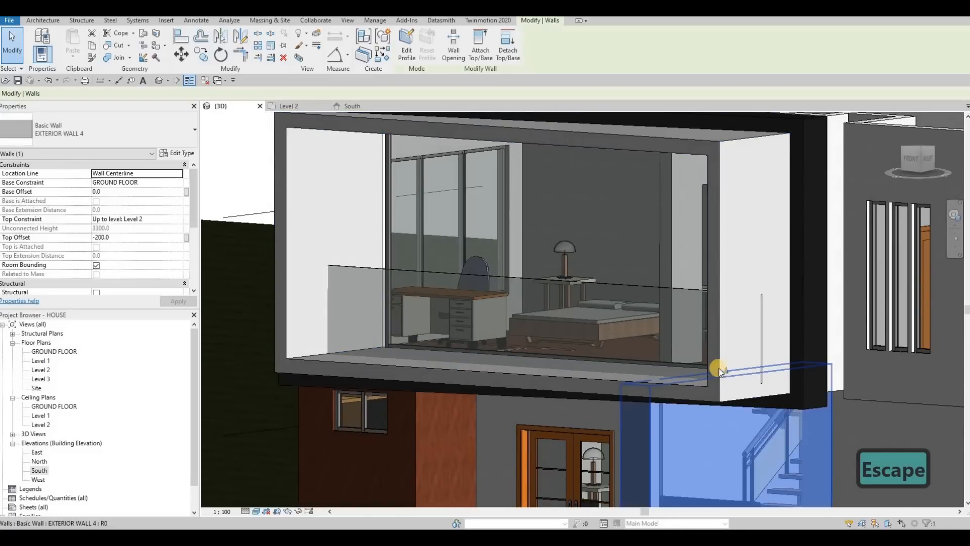
{"action": "left_click_drag", "start_coordinate": [724, 368], "coordinate": [712, 374]}
{"action": "key", "text": "ctrl+z"}
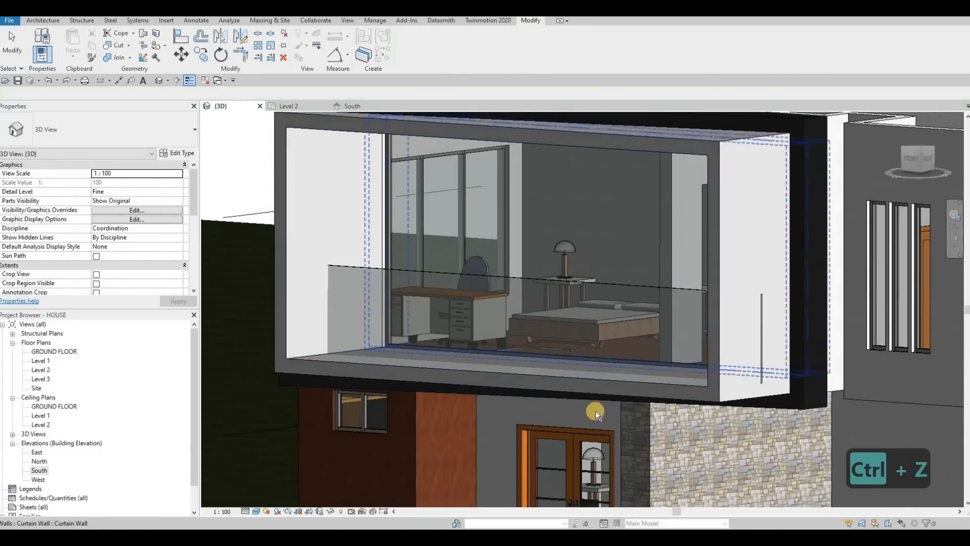
Examine the raised balcony frame, its slanted front and the walls below it from several angles in the 3D view.
{"action": "middle_click_drag", "start_coordinate": [595, 411], "coordinate": [680, 416], "text": "shift"}
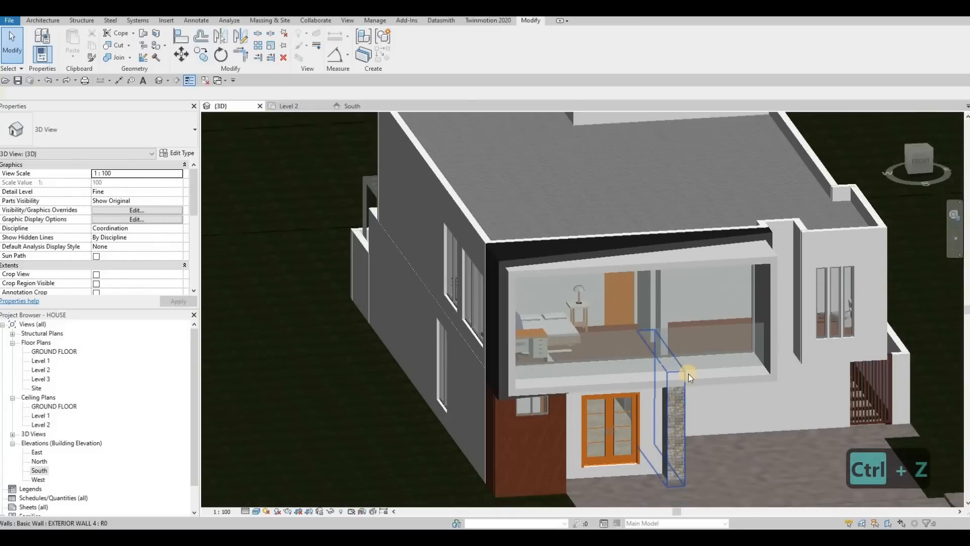
{"action": "middle_click_drag", "start_coordinate": [691, 377], "coordinate": [638, 387], "text": "shift"}
{"action": "scroll", "coordinate": [654, 428], "scroll_direction": "down", "scroll_amount": 3}
{"action": "key", "text": "Tab"}
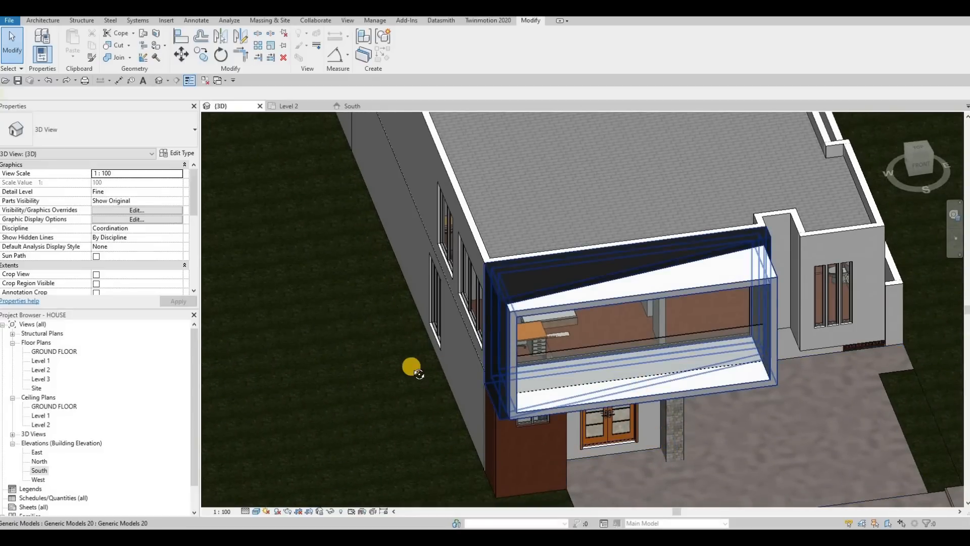
{"action": "middle_click_drag", "start_coordinate": [412, 368], "coordinate": [476, 278], "text": "shift"}
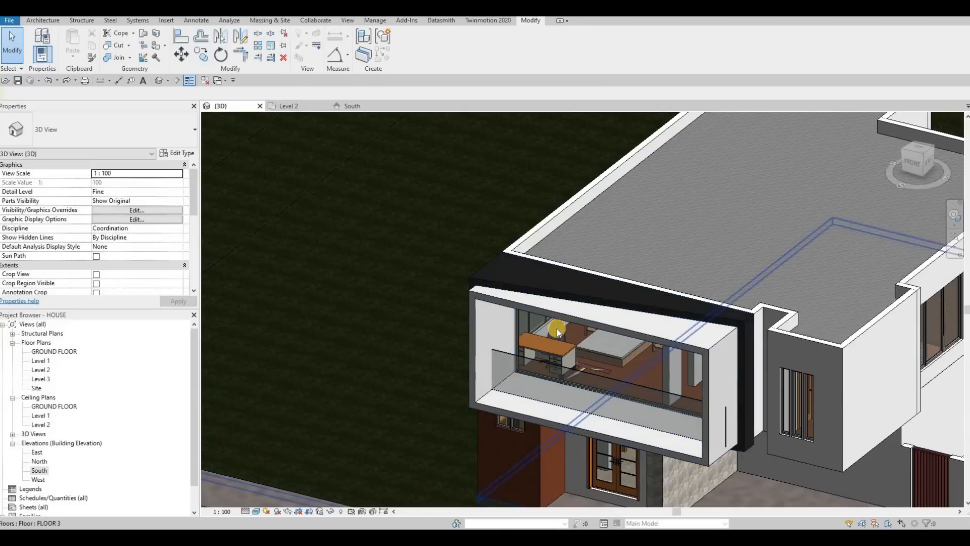
{"action": "left_click", "coordinate": [595, 323]}
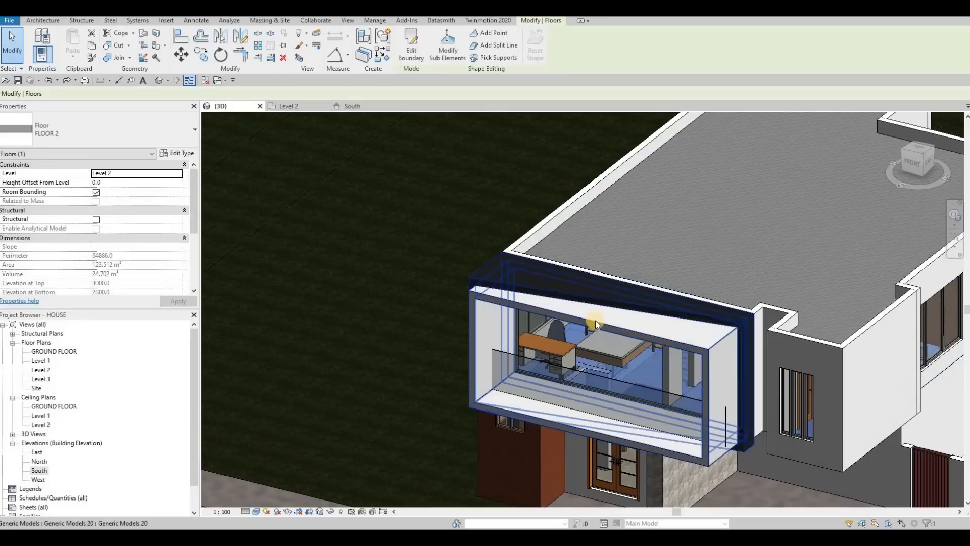
{"action": "key", "text": "Escape"}
{"action": "key", "text": "Escape"}
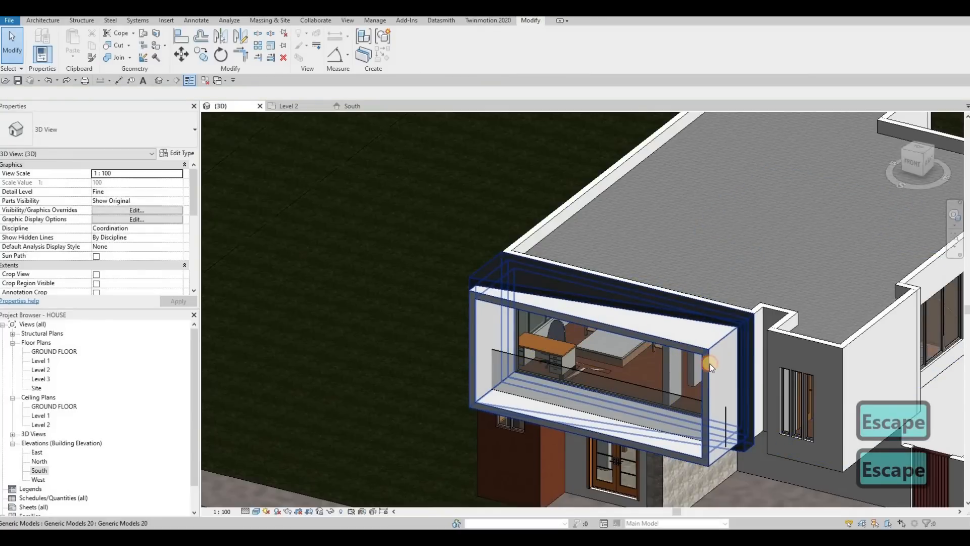
Reopen the balcony frame for in-place editing and start a void extrusion in the Level 2 floor plan.
{"action": "left_click", "coordinate": [670, 380]}
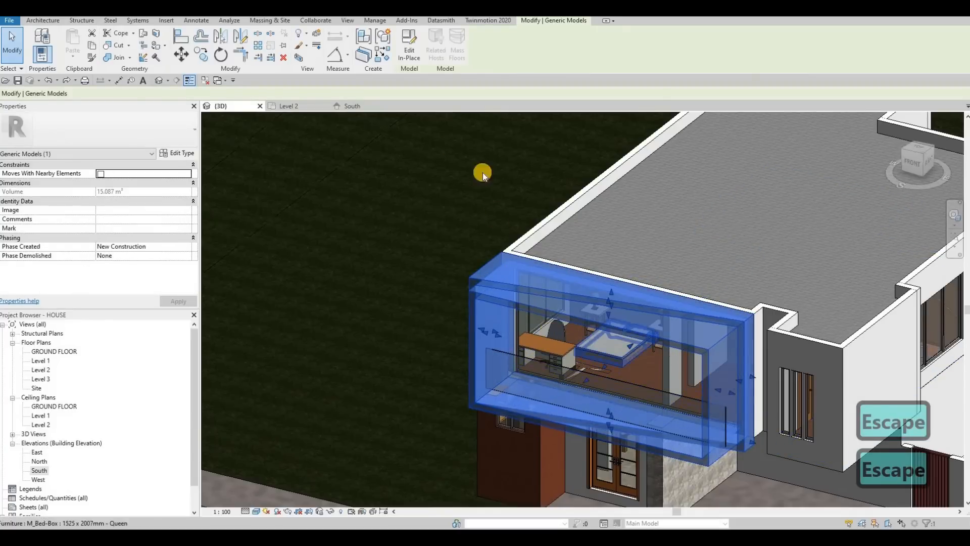
{"action": "left_click", "coordinate": [402, 57]}
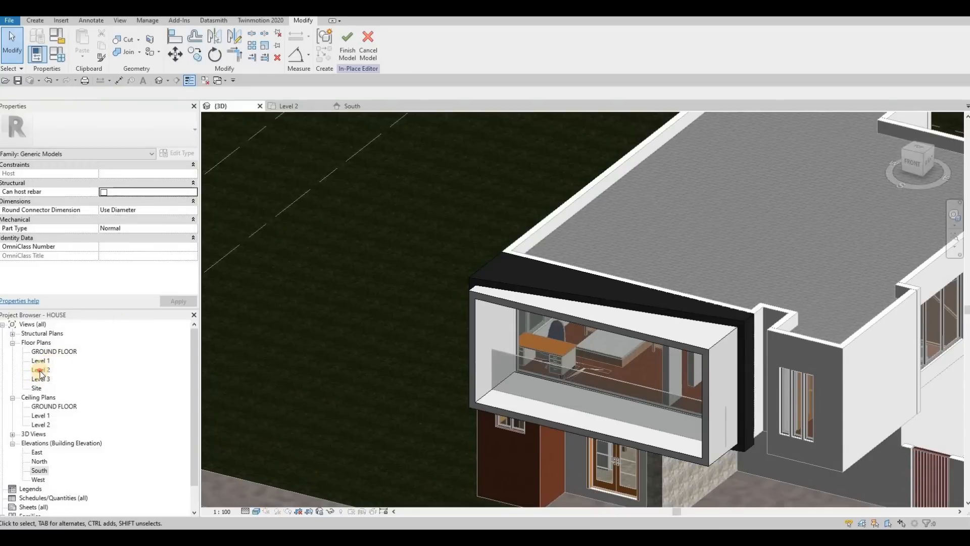
{"action": "key", "text": "ctrl+Tab"}
{"action": "middle_click_drag", "start_coordinate": [460, 260], "coordinate": [458, 221]}
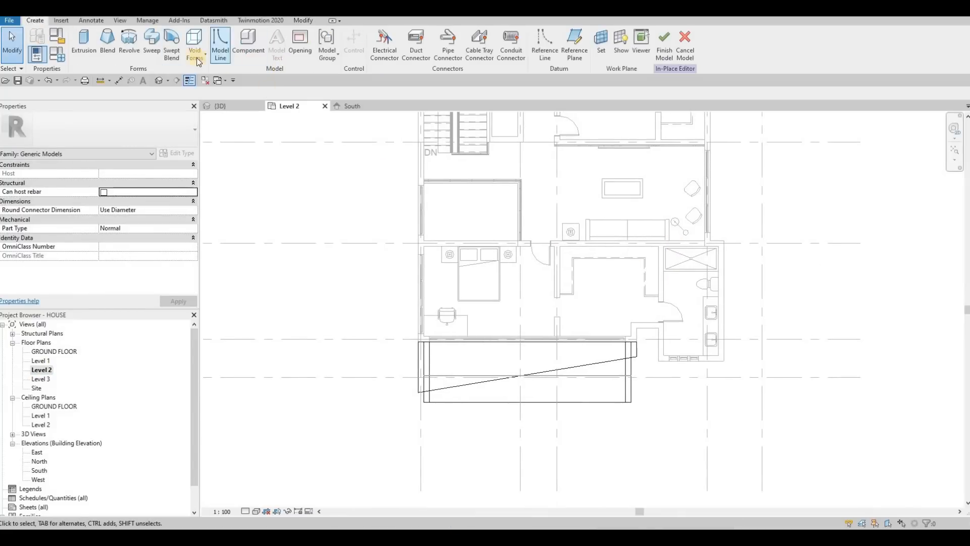
{"action": "left_click", "coordinate": [195, 46]}
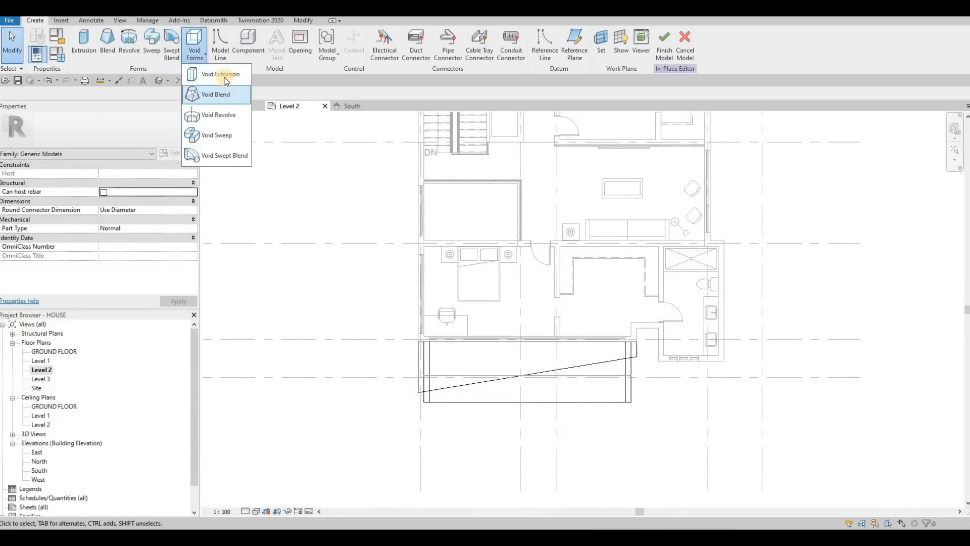
{"action": "left_click", "coordinate": [413, 75]}
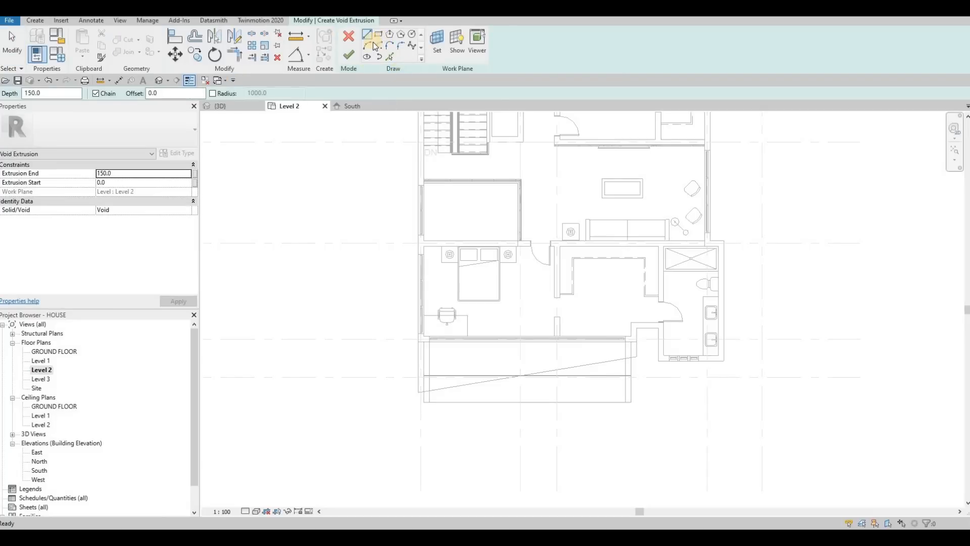
{"action": "scroll", "coordinate": [439, 377], "scroll_direction": "up", "scroll_amount": 2}
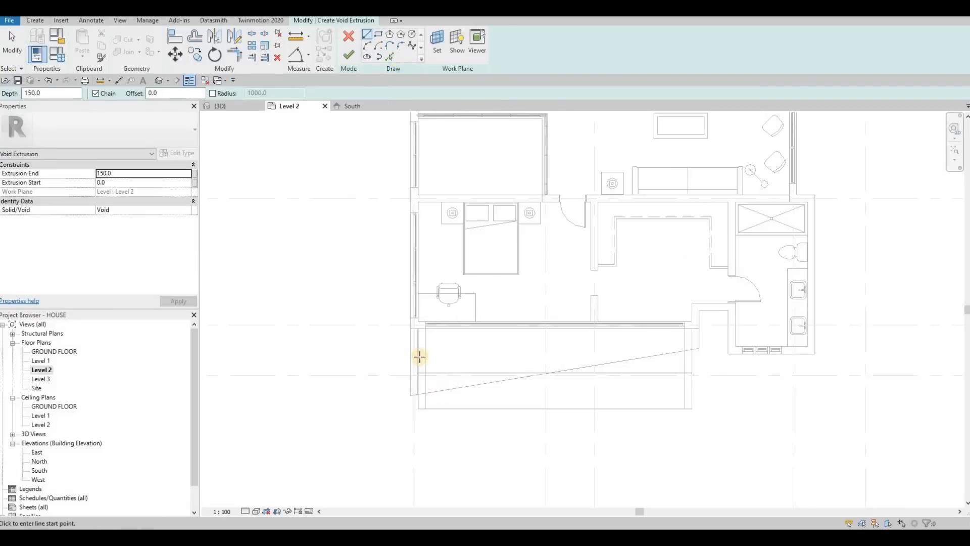
{"action": "left_click", "coordinate": [419, 356]}
{"action": "left_click", "coordinate": [495, 375]}
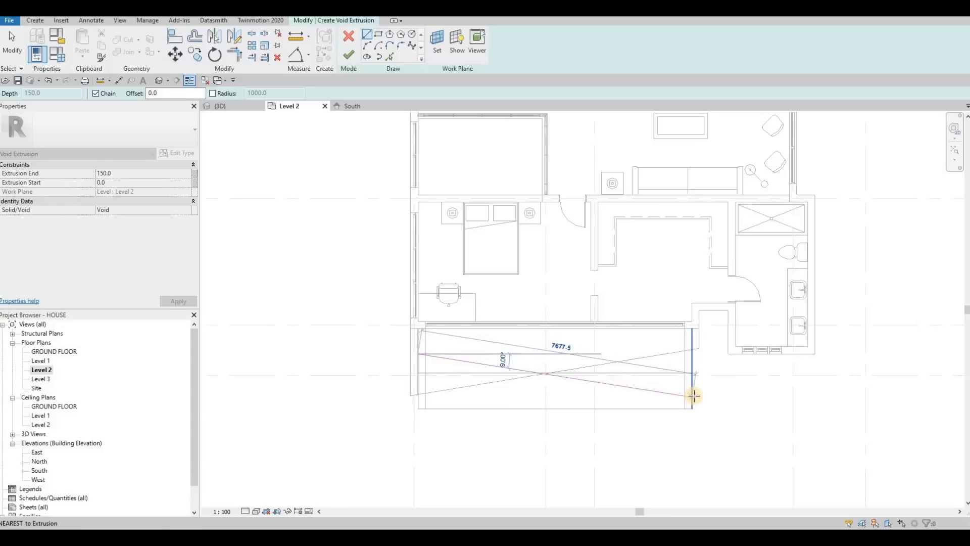
{"action": "key", "text": "Escape"}
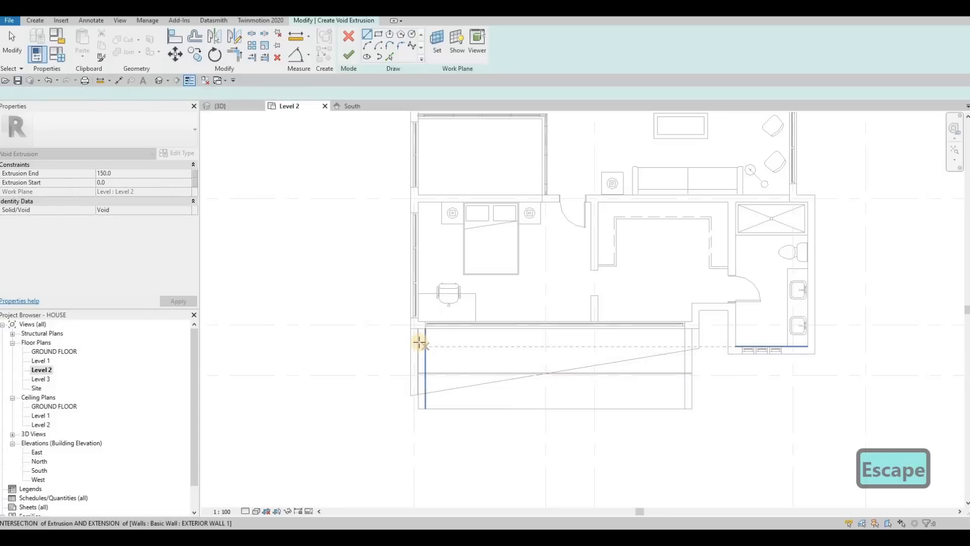
Sketch a closed void profile in front of the inner frame, with a slanted edge about 7700 long at 10° between its outer sides.
{"action": "left_click", "coordinate": [690, 390]}
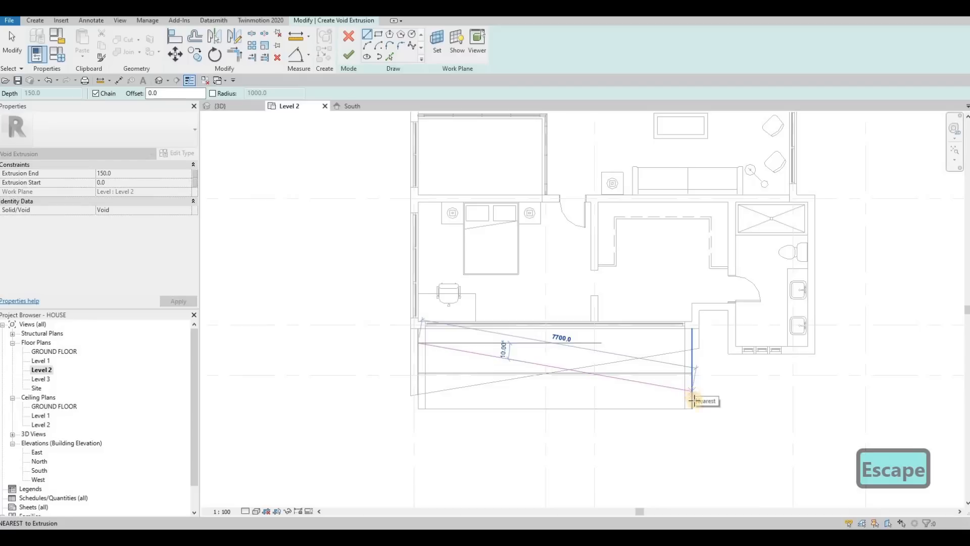
{"action": "left_click", "coordinate": [629, 407]}
{"action": "left_click", "coordinate": [683, 414]}
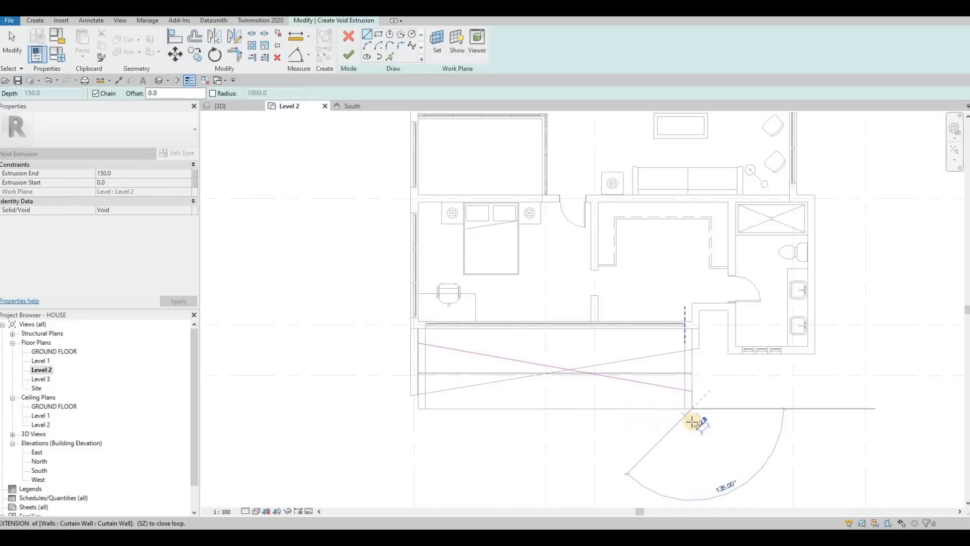
{"action": "left_click", "coordinate": [445, 420]}
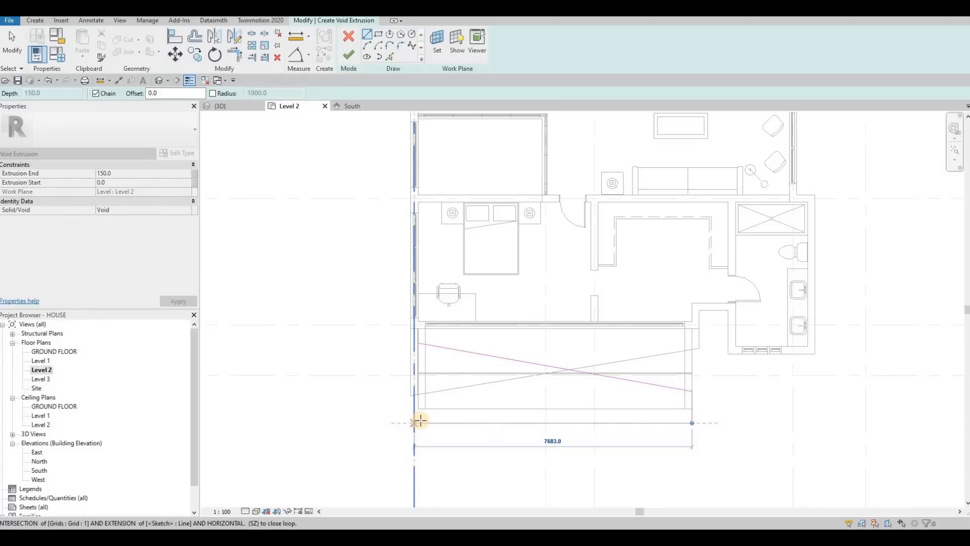
{"action": "left_click", "coordinate": [419, 423]}
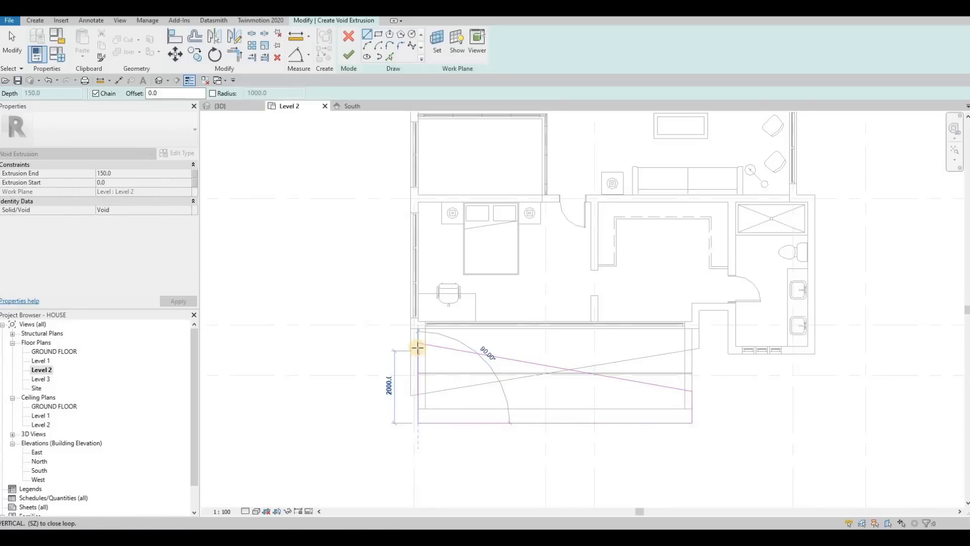
{"action": "key", "text": "Escape"}
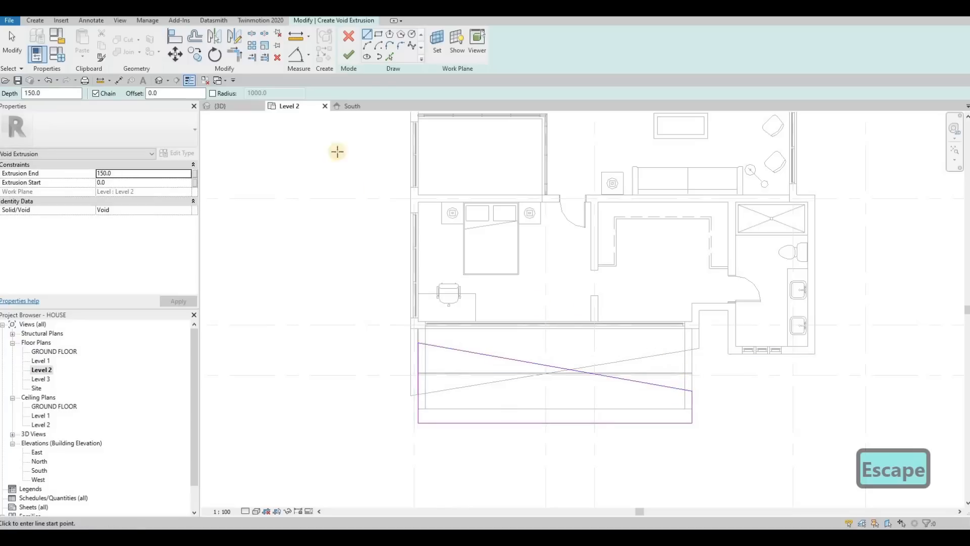
Finish the void sketch and stretch the void in the South elevation to an extrusion start of -200 and end of 3400.
{"action": "left_click", "coordinate": [349, 57]}
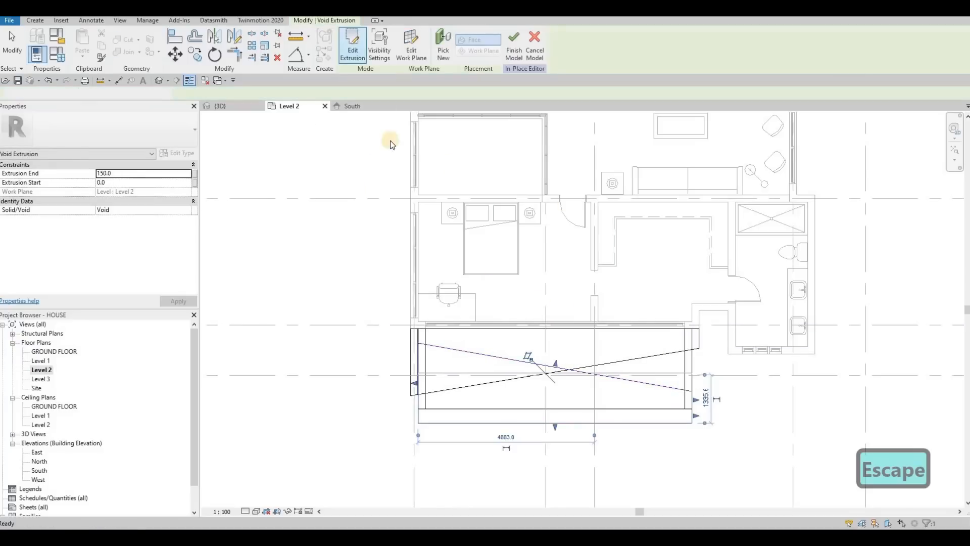
{"action": "key", "text": "ctrl+Tab"}
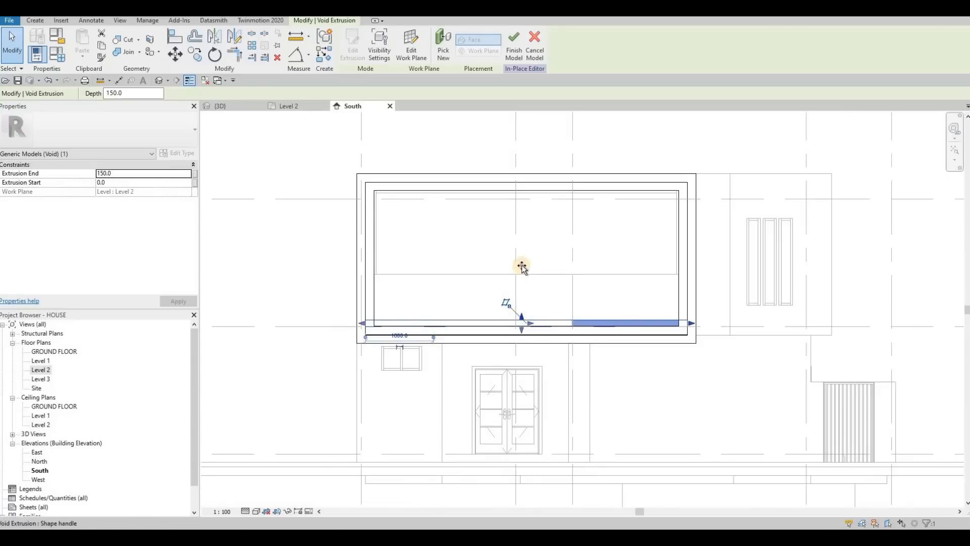
{"action": "left_click_drag", "start_coordinate": [514, 200], "coordinate": [511, 190]}
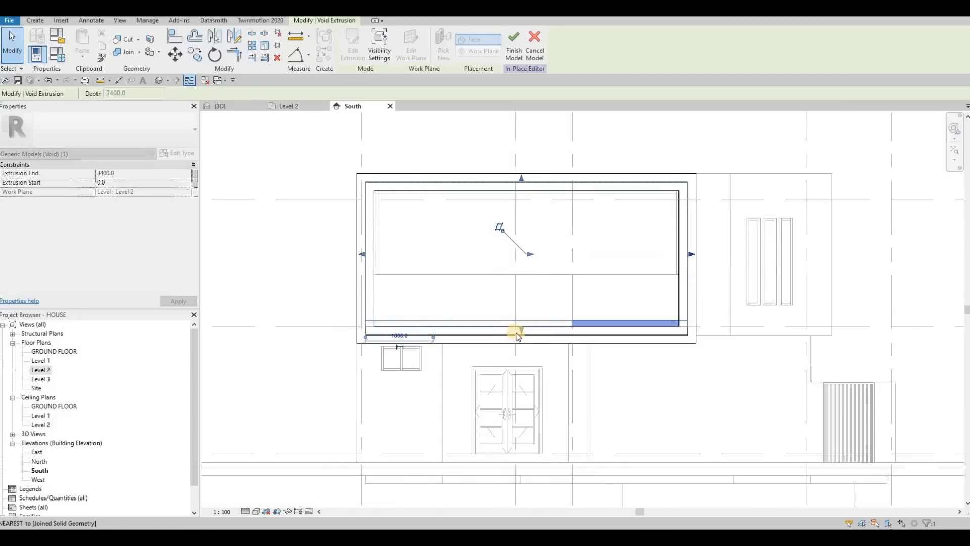
{"action": "left_click_drag", "start_coordinate": [522, 342], "coordinate": [522, 337]}
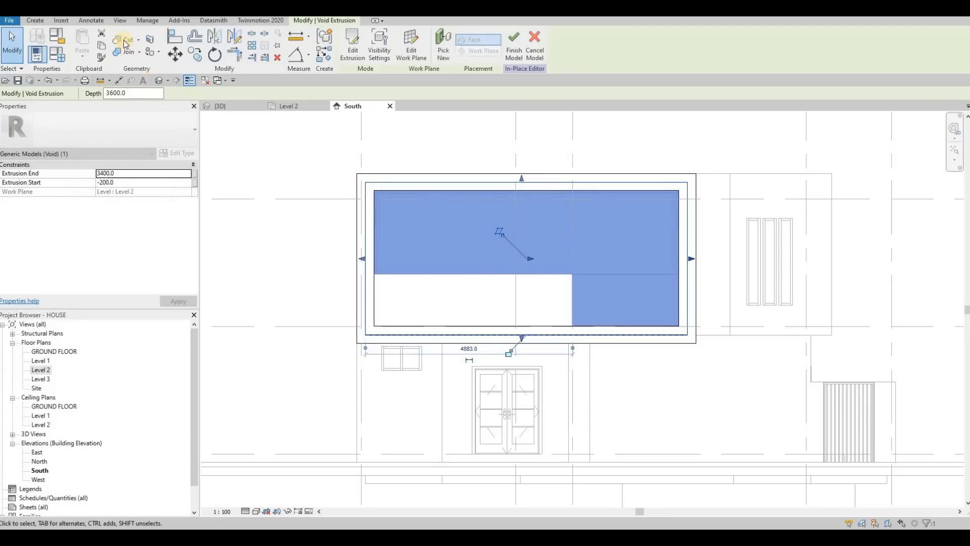
Cut the inner balcony frame with the new void extrusion, checking the slanted cut in the 3D view.
{"action": "left_click", "coordinate": [125, 40]}
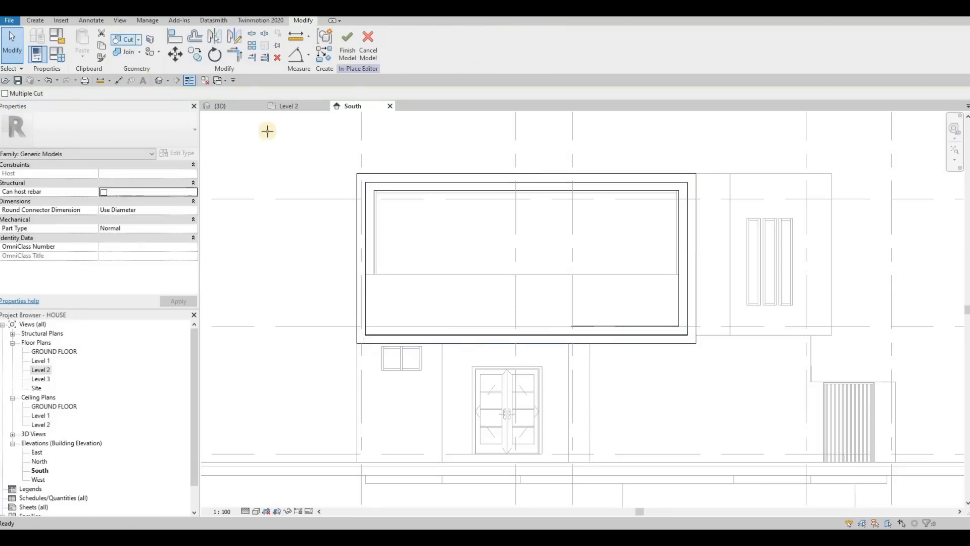
{"action": "left_click", "coordinate": [222, 106]}
{"action": "middle_click_drag", "start_coordinate": [616, 328], "coordinate": [494, 329], "text": "shift"}
{"action": "key", "text": "Escape"}
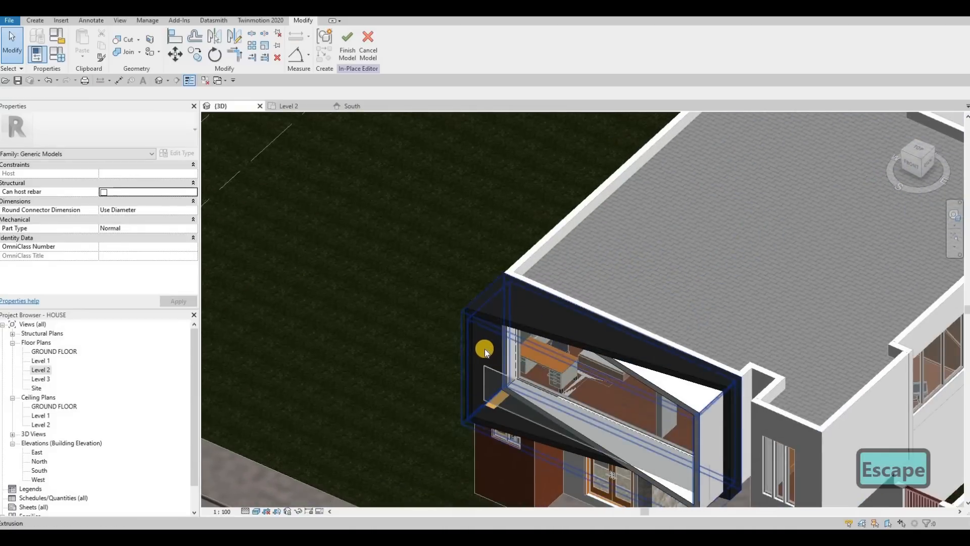
Examine the cut inner frame around the glass railing and its underside from several angles in the 3D view.
{"action": "scroll", "coordinate": [488, 334], "scroll_direction": "up", "scroll_amount": 3}
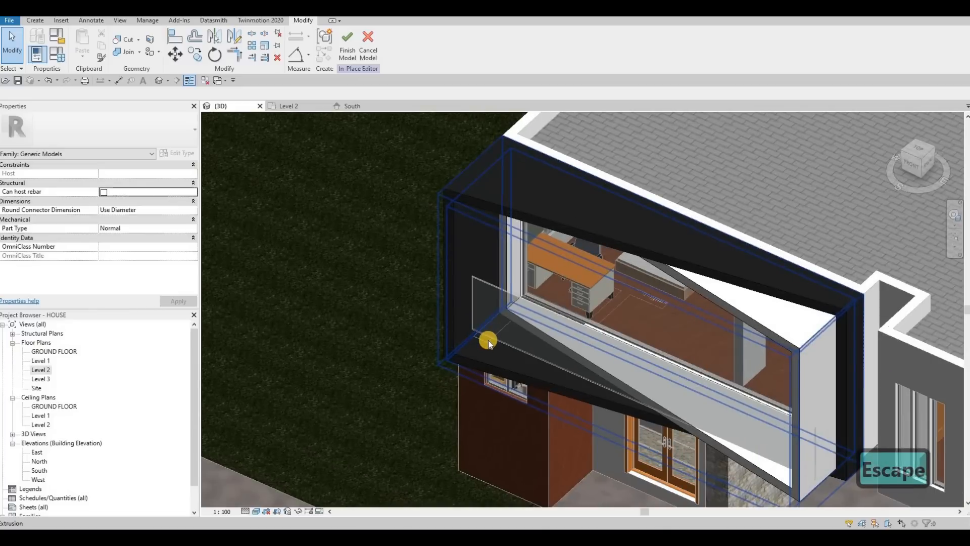
{"action": "key", "text": "Tab"}
{"action": "key", "text": "Tab"}
{"action": "key", "text": "Tab"}
{"action": "key", "text": "Tab"}
{"action": "key", "text": "Tab"}
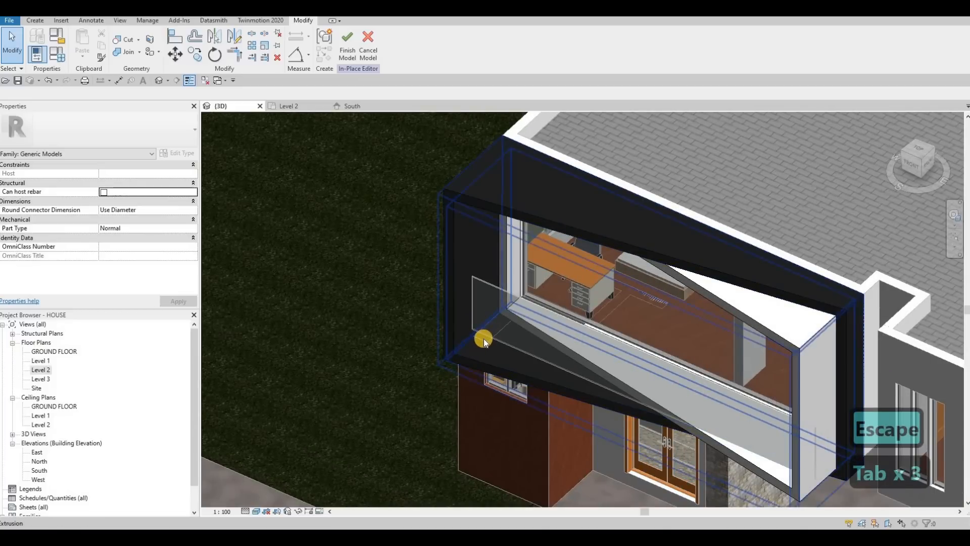
{"action": "key", "text": "Escape"}
{"action": "middle_click_drag", "start_coordinate": [617, 242], "coordinate": [502, 323], "text": "shift"}
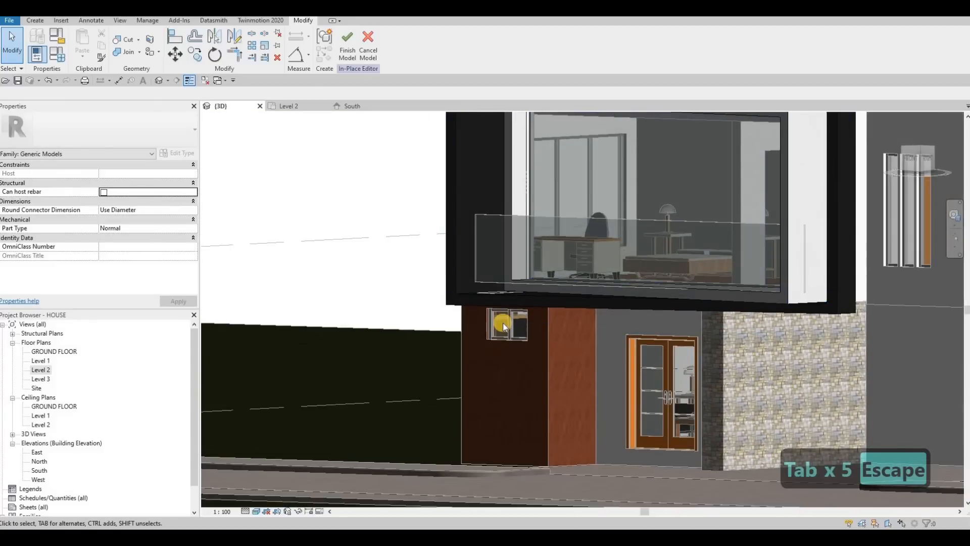
{"action": "scroll", "coordinate": [505, 314], "scroll_direction": "up", "scroll_amount": 4}
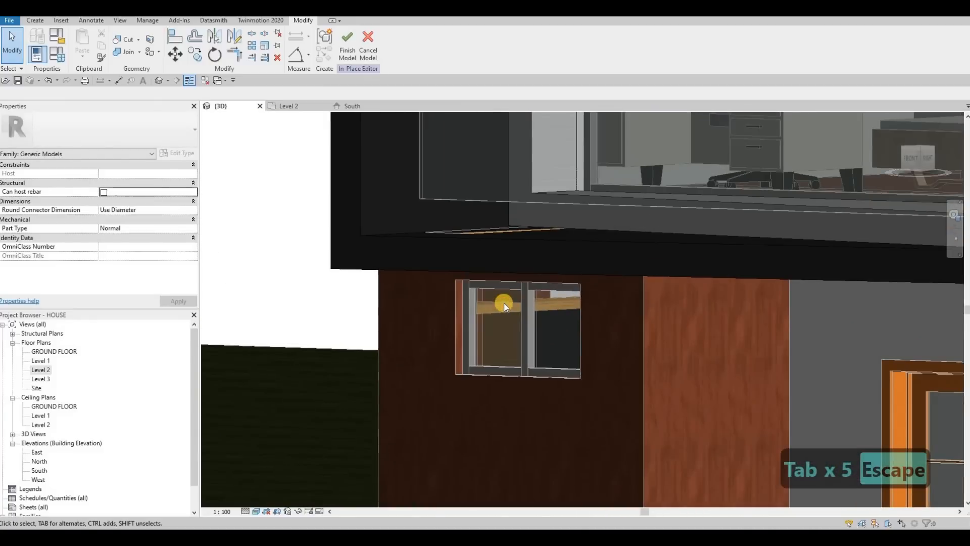
{"action": "scroll", "coordinate": [502, 301], "scroll_direction": "down", "scroll_amount": 5}
{"action": "mouse_move", "coordinate": [531, 314]}
{"action": "middle_mouse_down"}
{"action": "mouse_move", "coordinate": [568, 372]}
{"action": "mouse_move", "coordinate": [511, 329]}
{"action": "mouse_move", "coordinate": [522, 310]}
{"action": "middle_mouse_up"}
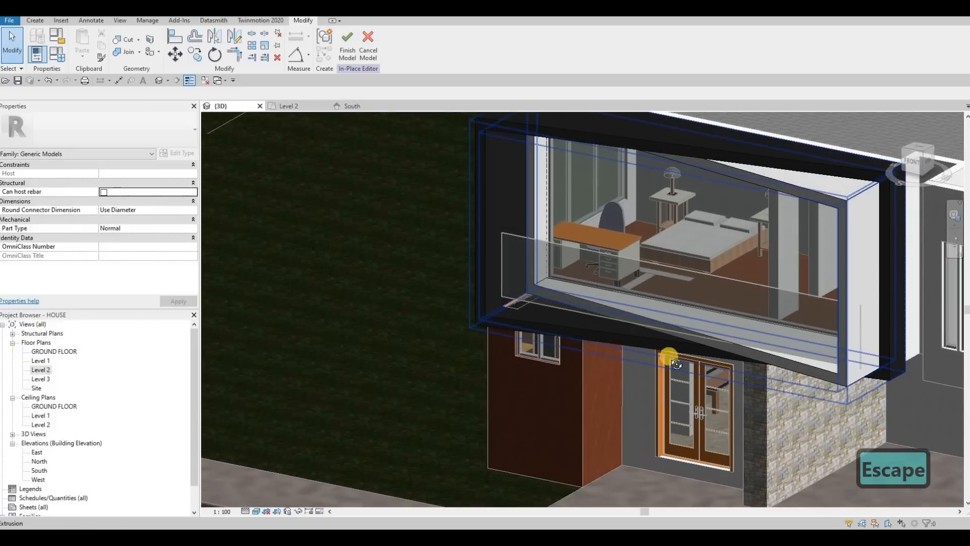
{"action": "middle_click_drag", "start_coordinate": [677, 363], "coordinate": [423, 265], "text": "shift"}
{"action": "key", "text": "Escape"}
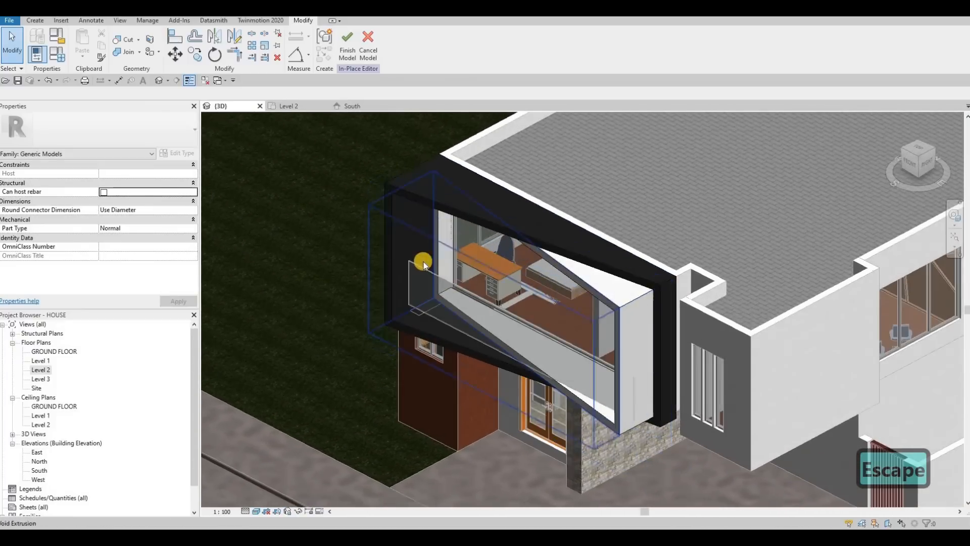
Reopen the void extrusion's sketch and move its slanted edge outward, in front of the glass railing.
{"action": "left_click", "coordinate": [457, 259]}
{"action": "key", "text": "Escape"}
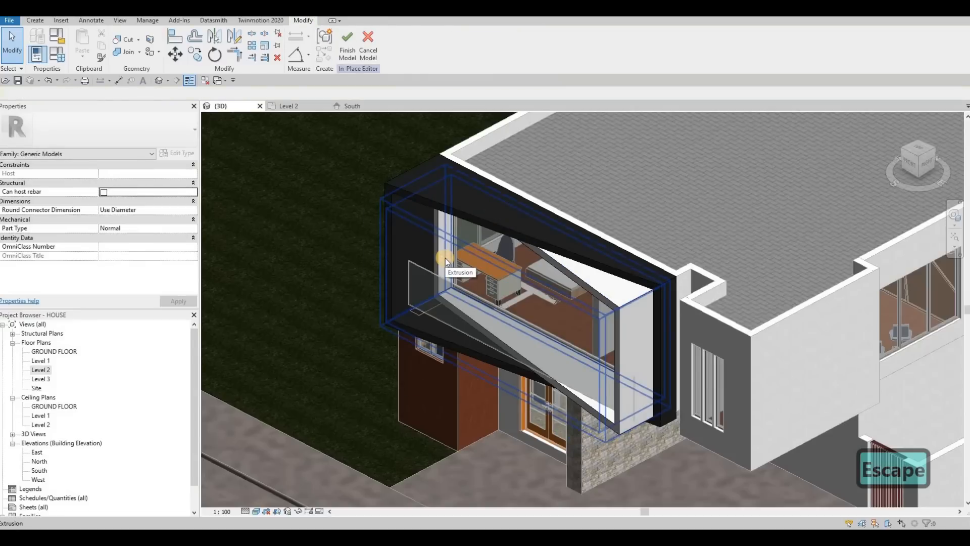
{"action": "left_click", "coordinate": [445, 258]}
{"action": "key", "text": "Escape"}
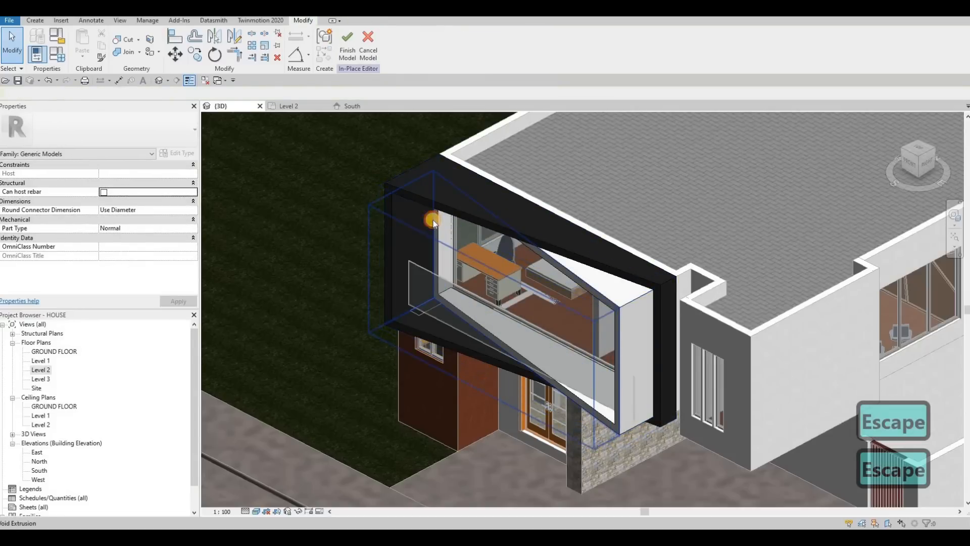
{"action": "left_click", "coordinate": [385, 198]}
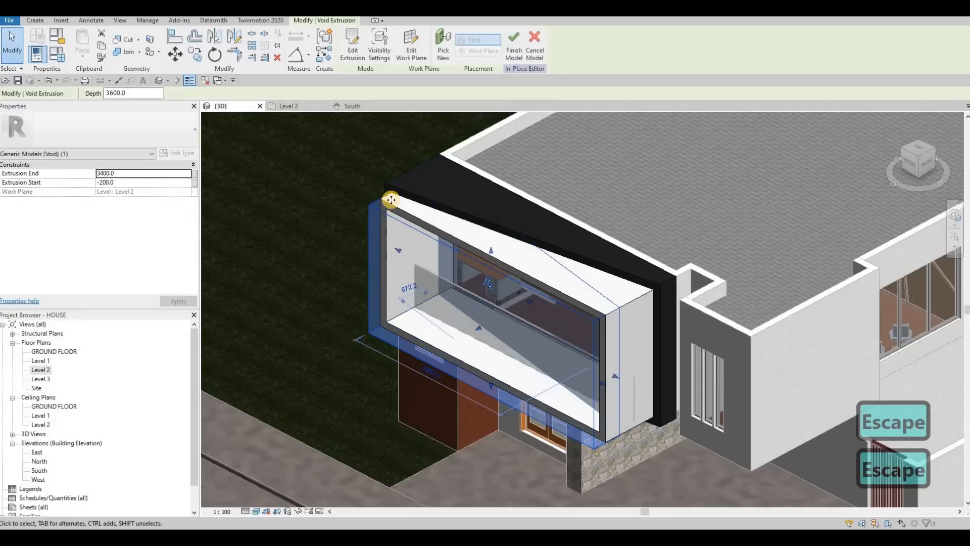
{"action": "left_click", "coordinate": [357, 57]}
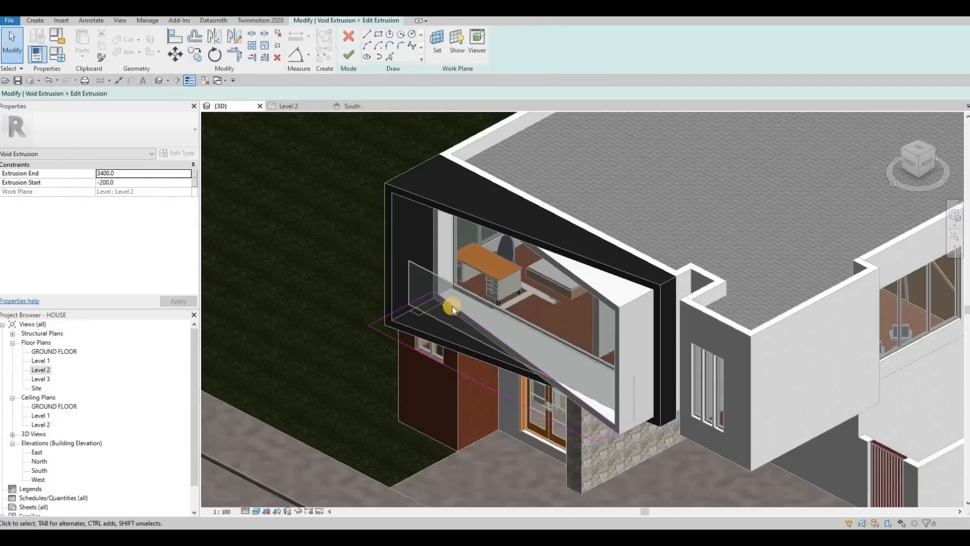
{"action": "scroll", "coordinate": [404, 328], "scroll_direction": "up", "scroll_amount": 3}
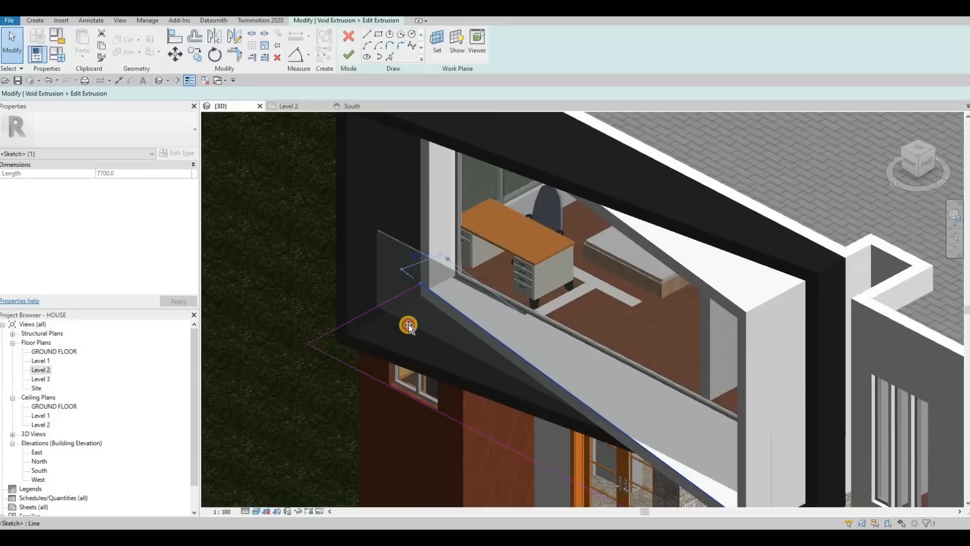
{"action": "left_click_drag", "start_coordinate": [405, 288], "coordinate": [405, 289]}
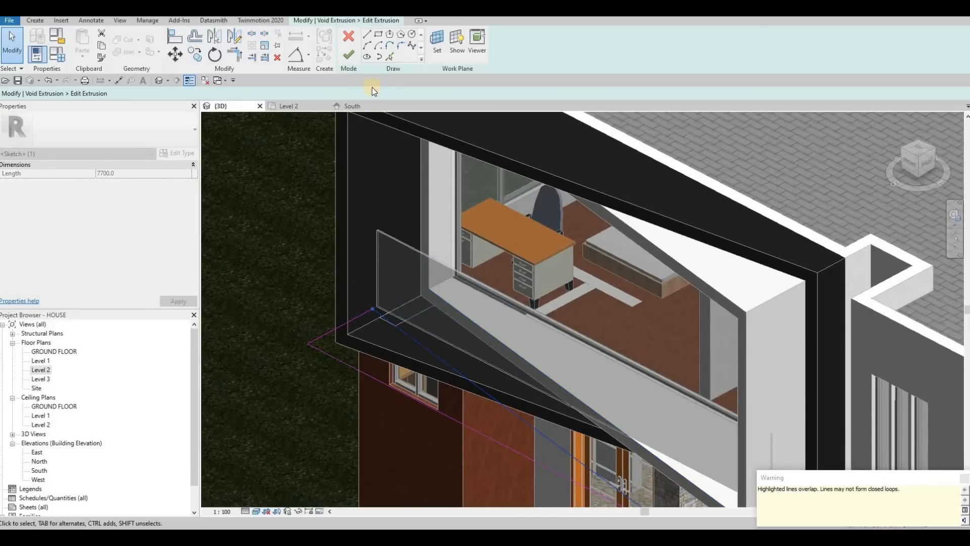
Adjust both ends of the moved slanted edge toward the profile's side lines.
{"action": "scroll", "coordinate": [605, 414], "scroll_direction": "down", "scroll_amount": 3}
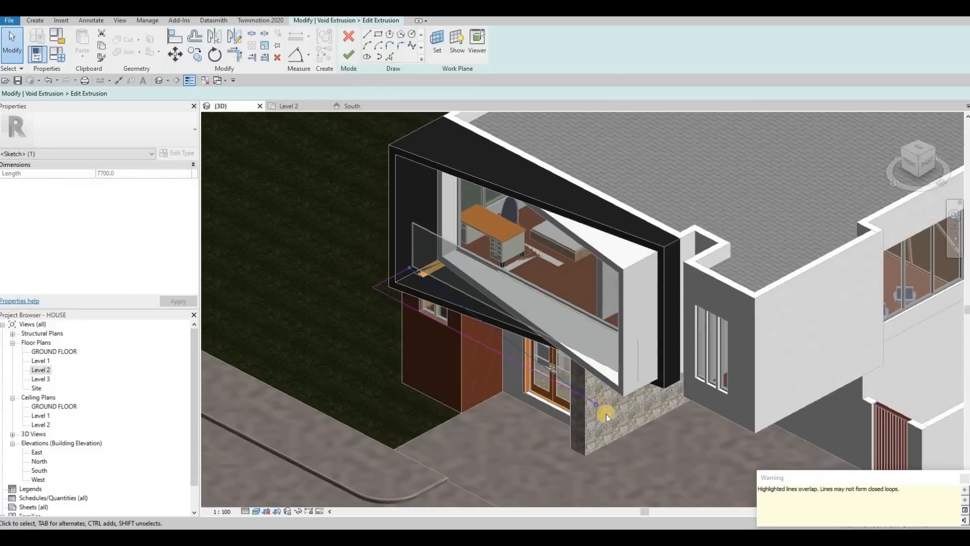
{"action": "scroll", "coordinate": [604, 425], "scroll_direction": "up", "scroll_amount": 6}
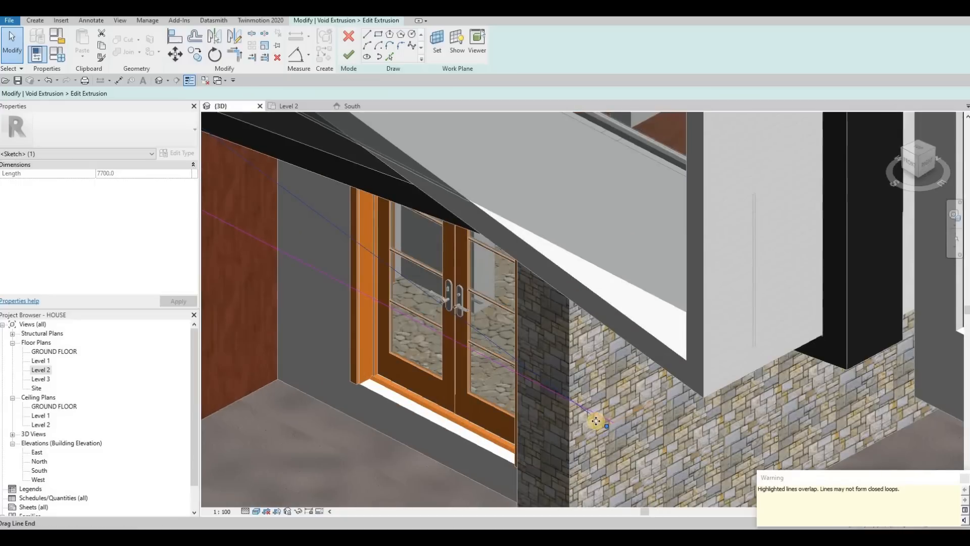
{"action": "left_click_drag", "start_coordinate": [602, 423], "coordinate": [637, 401]}
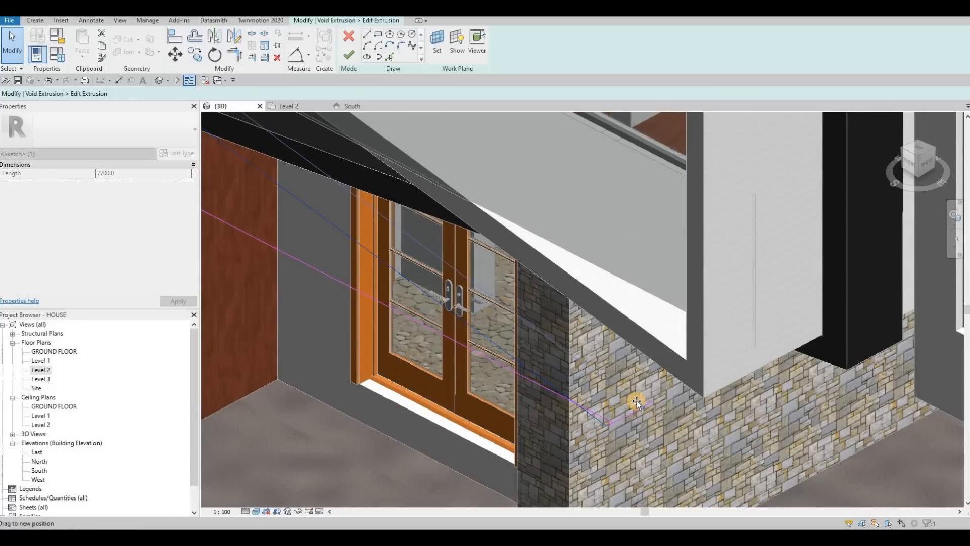
{"action": "scroll", "coordinate": [468, 275], "scroll_direction": "down", "scroll_amount": 2}
{"action": "scroll", "coordinate": [342, 182], "scroll_direction": "up", "scroll_amount": 4}
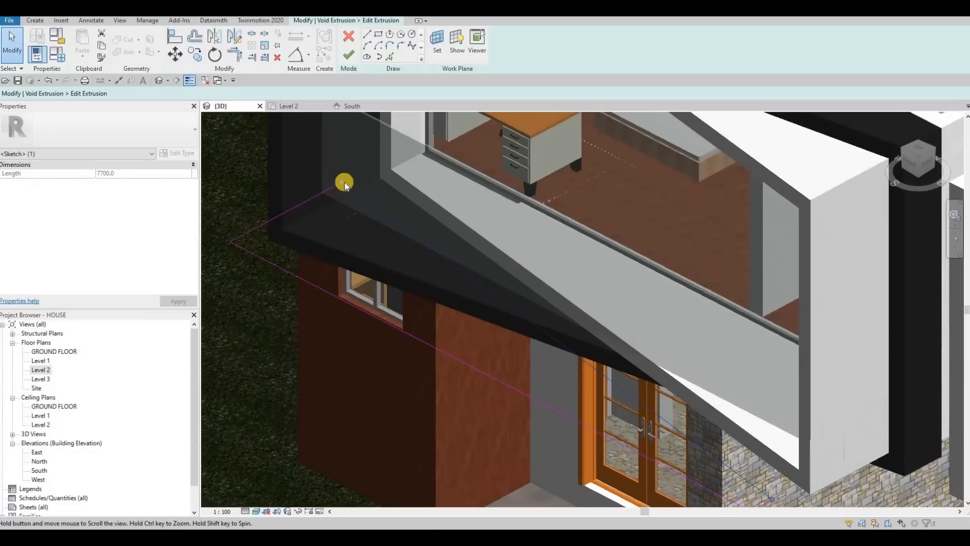
{"action": "left_click_drag", "start_coordinate": [314, 204], "coordinate": [311, 199]}
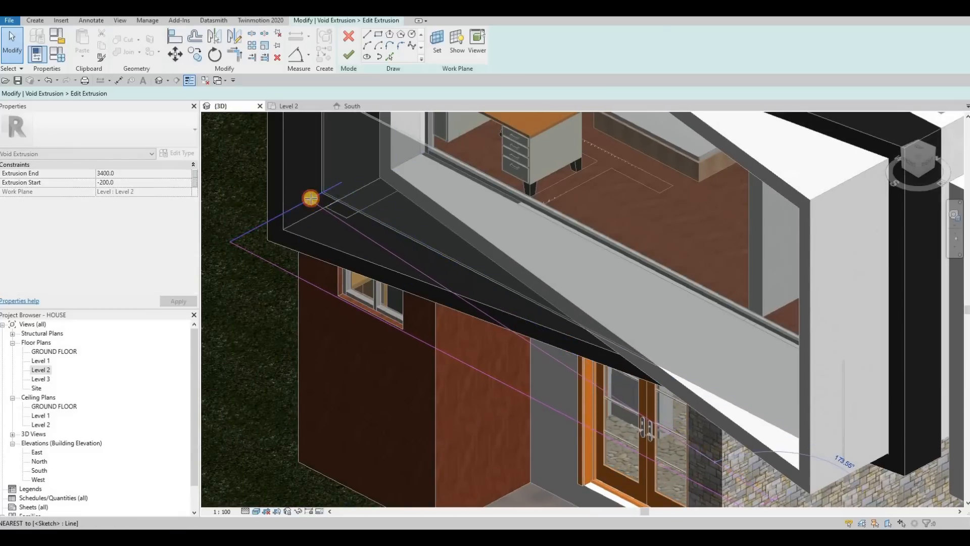
Trim the profile's side line to the slanted edge at the corner beside the glass railing.
{"action": "key", "text": "Escape"}
{"action": "key", "text": "Escape"}
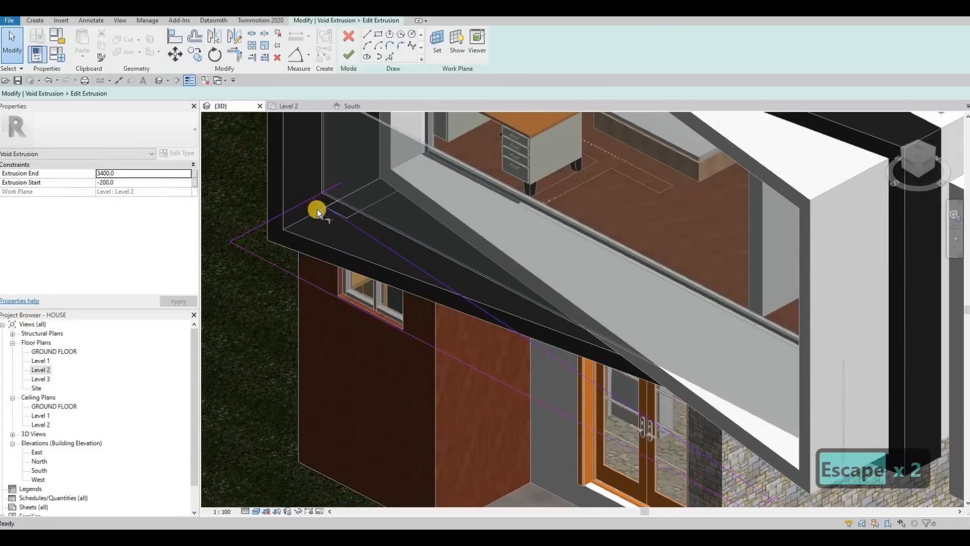
{"action": "key", "text": "t"}
{"action": "key", "text": "r"}
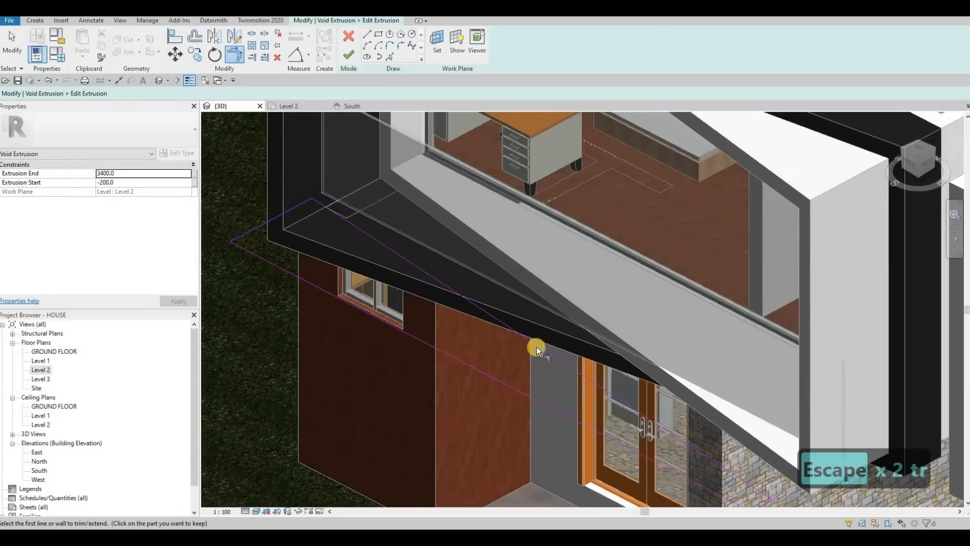
Join the slanted edge and side line at the stone wall end, giving the edge a length of about 7627.
{"action": "scroll", "coordinate": [537, 347], "scroll_direction": "down", "scroll_amount": 3}
{"action": "scroll", "coordinate": [556, 360], "scroll_direction": "up", "scroll_amount": 5}
{"action": "key", "text": "Escape"}
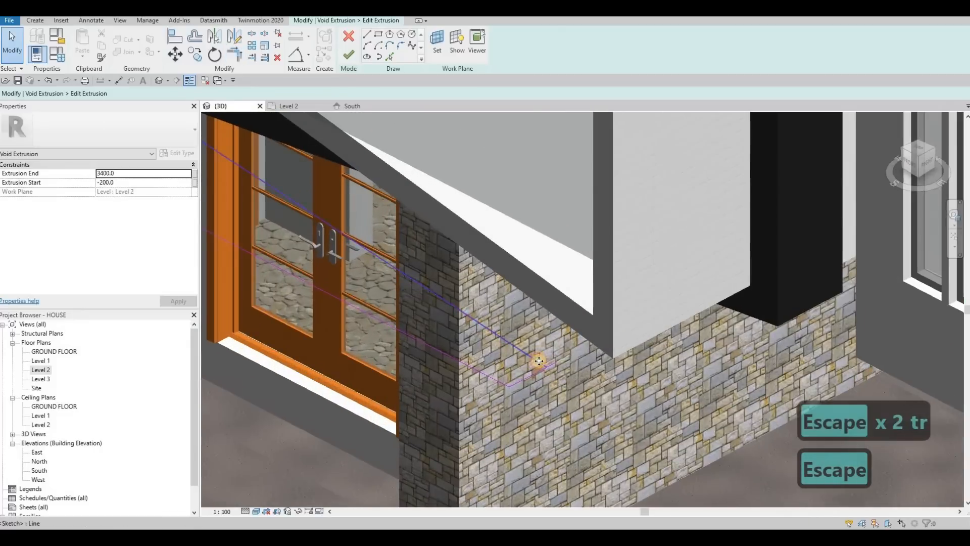
{"action": "left_click_drag", "start_coordinate": [545, 368], "coordinate": [557, 362]}
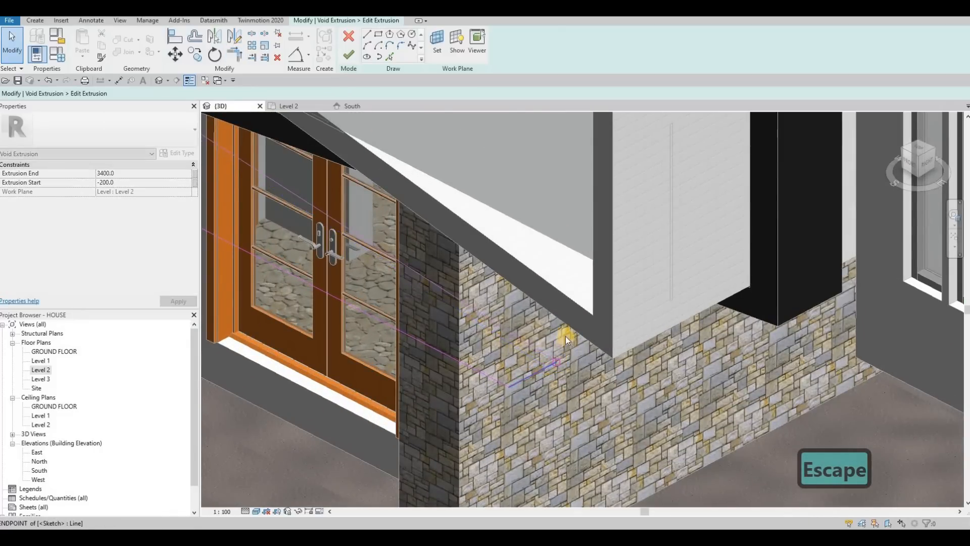
{"action": "left_click", "coordinate": [565, 336]}
{"action": "scroll", "coordinate": [425, 160], "scroll_direction": "down", "scroll_amount": 4}
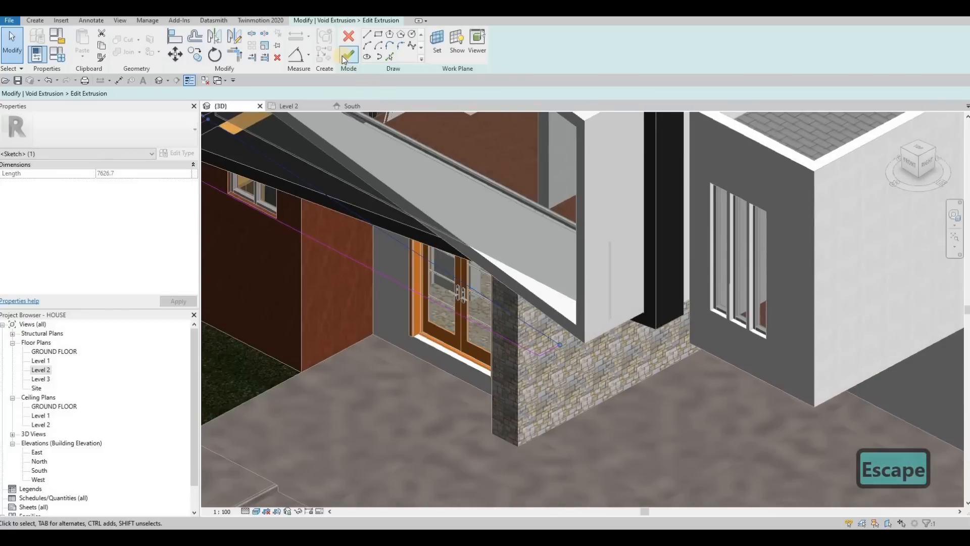
Delete the stray sketch line at the stone wall corner and finish the void extrusion's sketch.
{"action": "left_click", "coordinate": [347, 55]}
{"action": "key", "text": "Escape"}
{"action": "scroll", "coordinate": [561, 344], "scroll_direction": "up", "scroll_amount": 3}
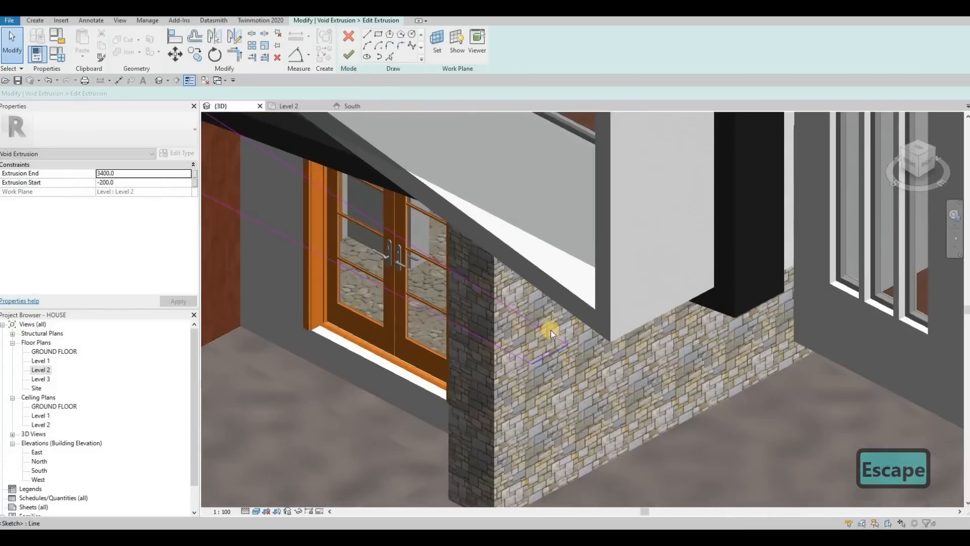
{"action": "scroll", "coordinate": [551, 330], "scroll_direction": "up", "scroll_amount": 2}
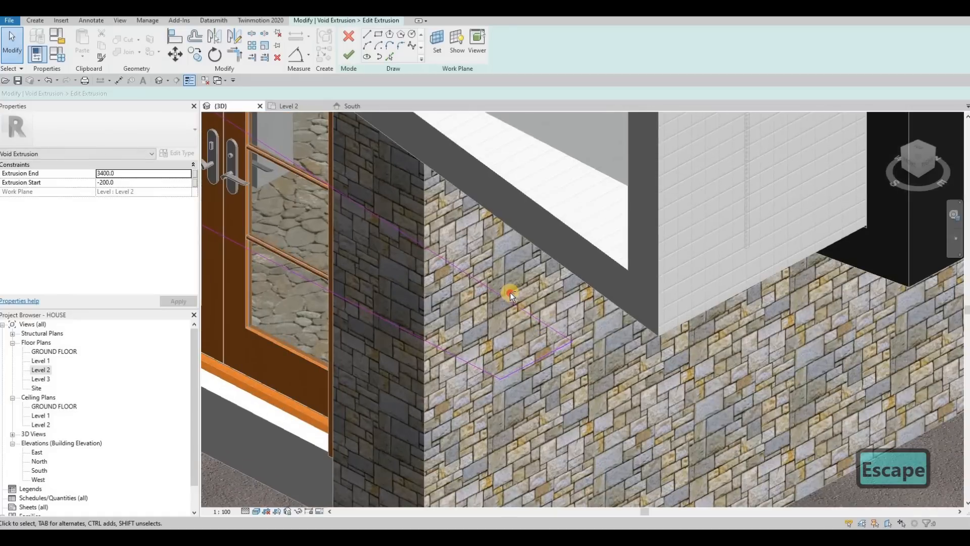
{"action": "left_click", "coordinate": [600, 384]}
{"action": "key", "text": "Delete"}
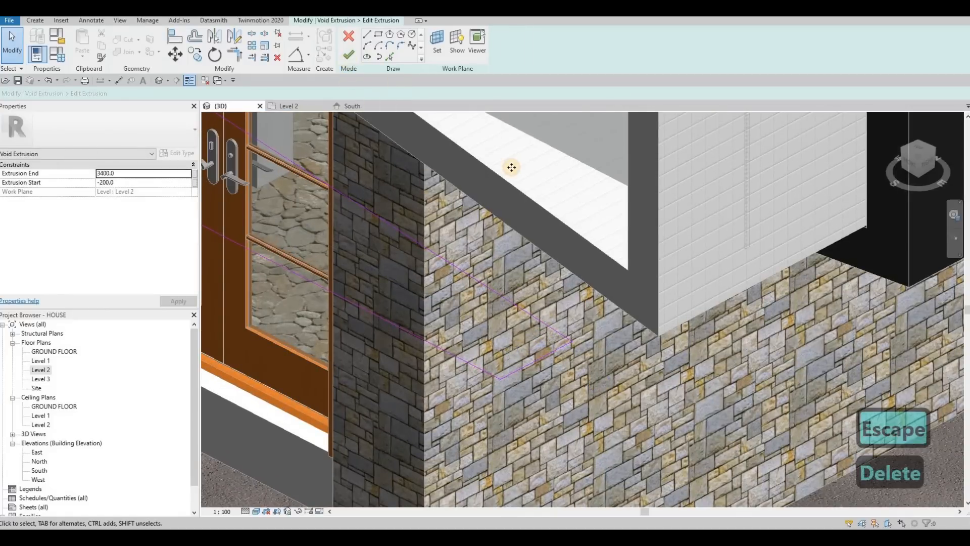
{"action": "scroll", "coordinate": [513, 190], "scroll_direction": "down", "scroll_amount": 8}
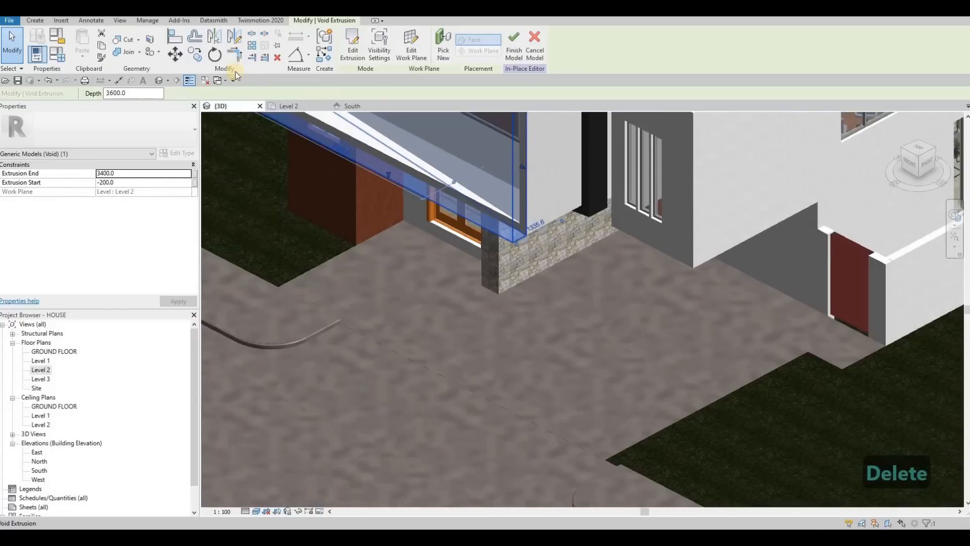
Cut the inner frame with the reshaped void, finish the in-place model and view the house from the front.
{"action": "key", "text": "Escape"}
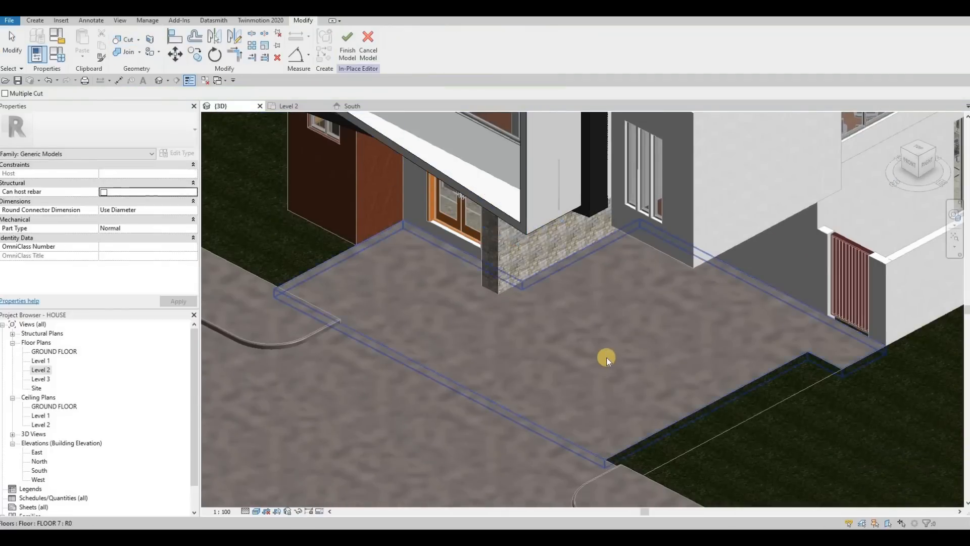
{"action": "middle_click_drag", "start_coordinate": [606, 357], "coordinate": [623, 402], "text": "shift"}
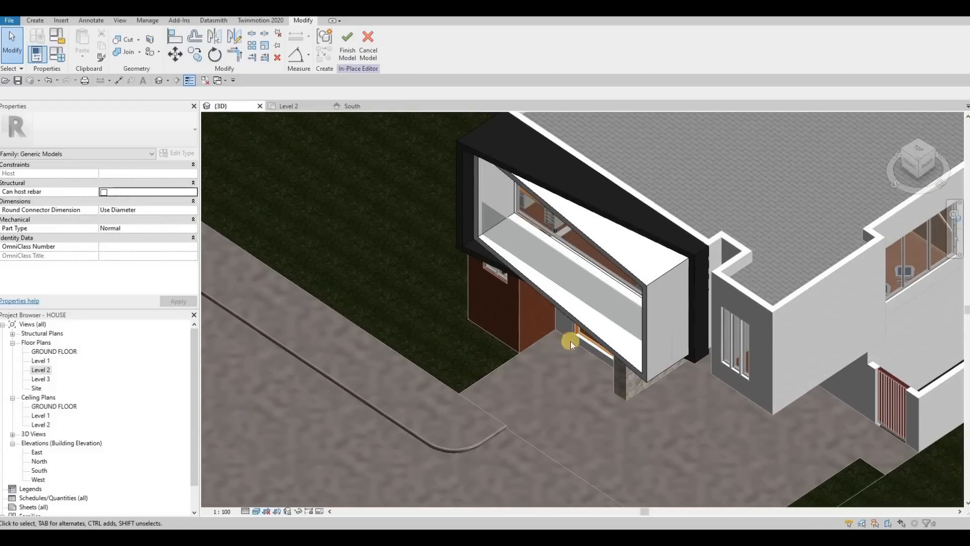
{"action": "middle_click_drag", "start_coordinate": [695, 381], "coordinate": [617, 289], "text": "shift"}
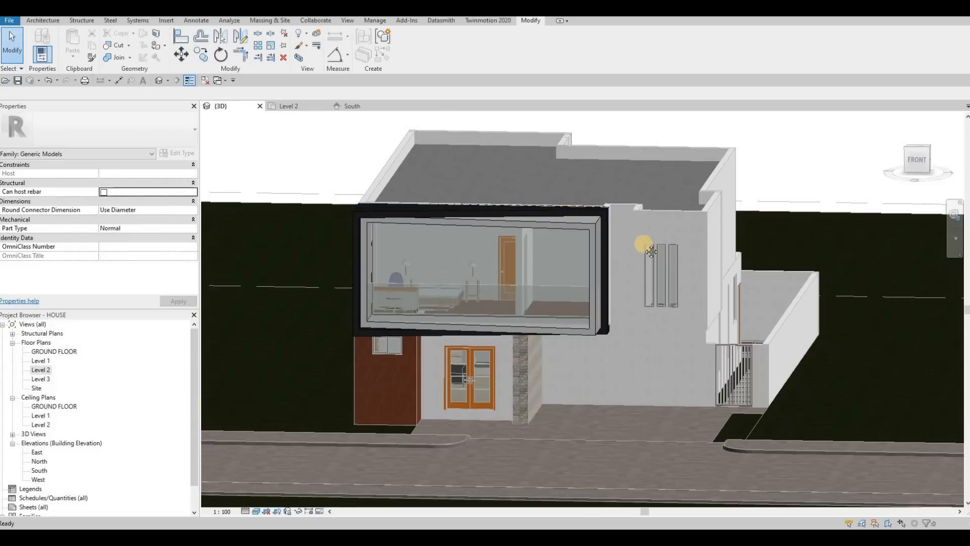
Delete the two narrow curtain wall windows nearest the balcony in the upper-floor front wall, keeping the one farthest from it.
{"action": "key", "text": "Escape"}
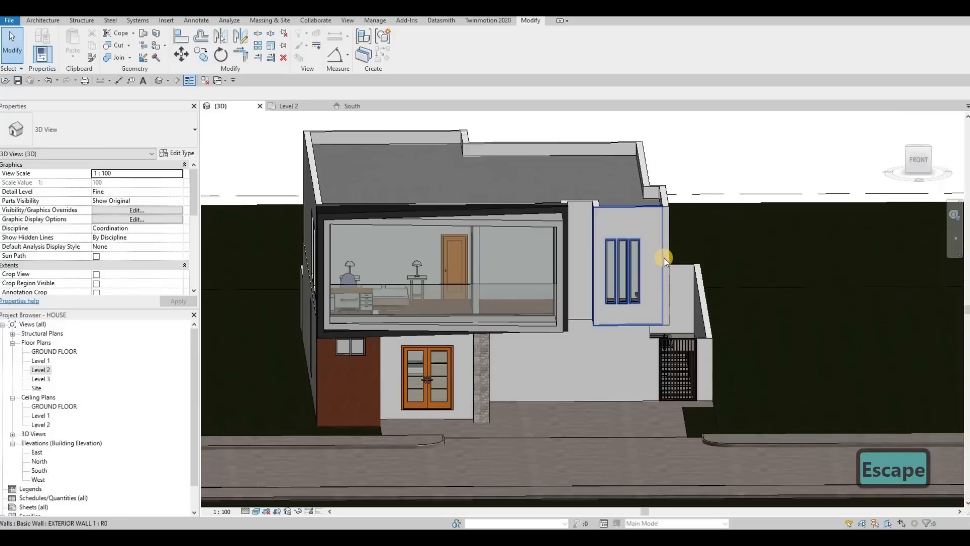
{"action": "left_click", "coordinate": [632, 260]}
{"action": "scroll", "coordinate": [629, 260], "scroll_direction": "up", "scroll_amount": 2}
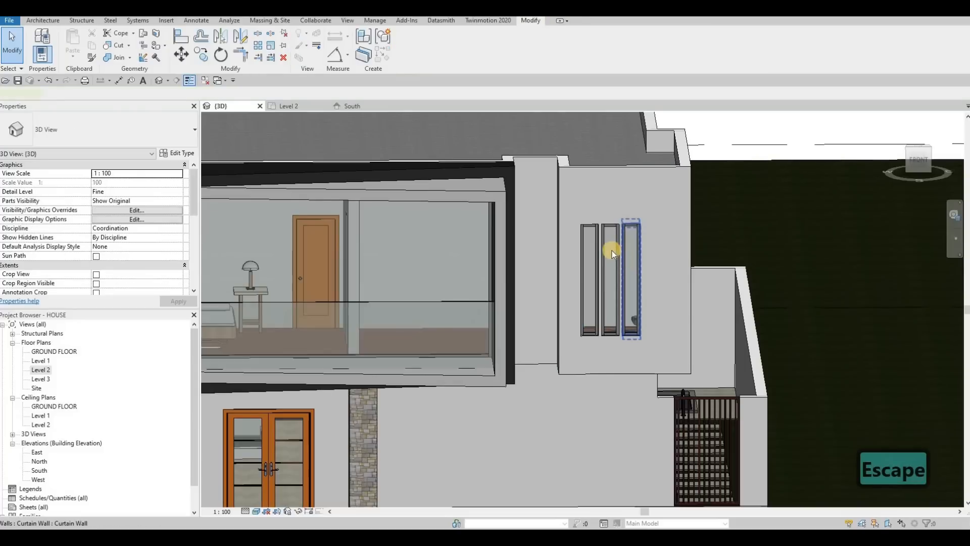
{"action": "left_click", "coordinate": [611, 246]}
{"action": "key", "text": "Escape"}
{"action": "left_click", "coordinate": [609, 248]}
{"action": "key", "text": "Delete"}
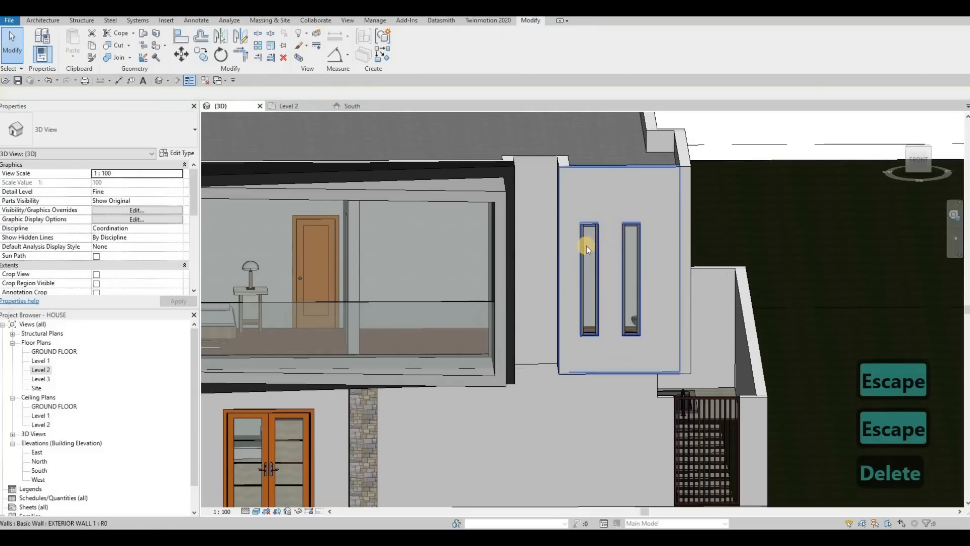
{"action": "key", "text": "Delete"}
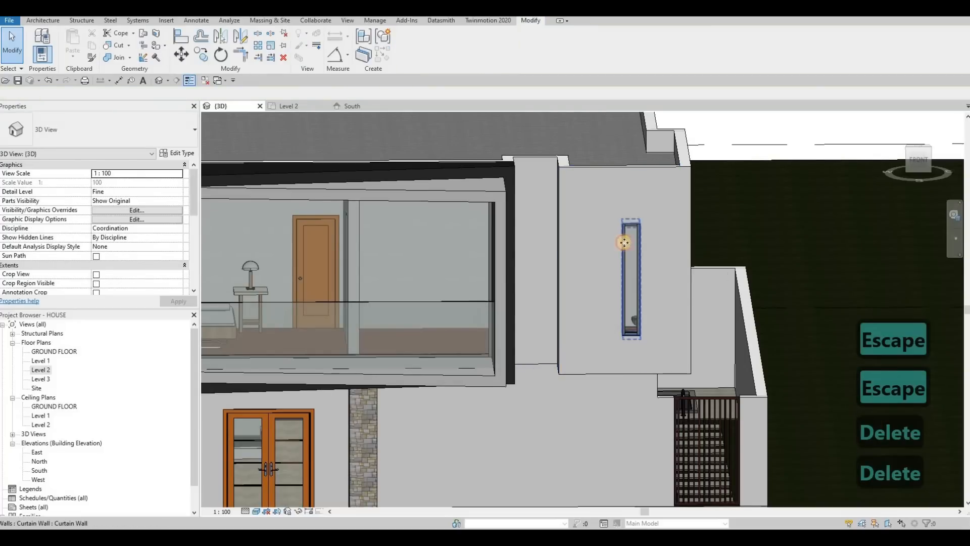
In the South elevation, stretch the remaining narrow window toward the balcony to a width of about 1375 mm.
{"action": "left_click", "coordinate": [632, 246]}
{"action": "left_click", "coordinate": [624, 256]}
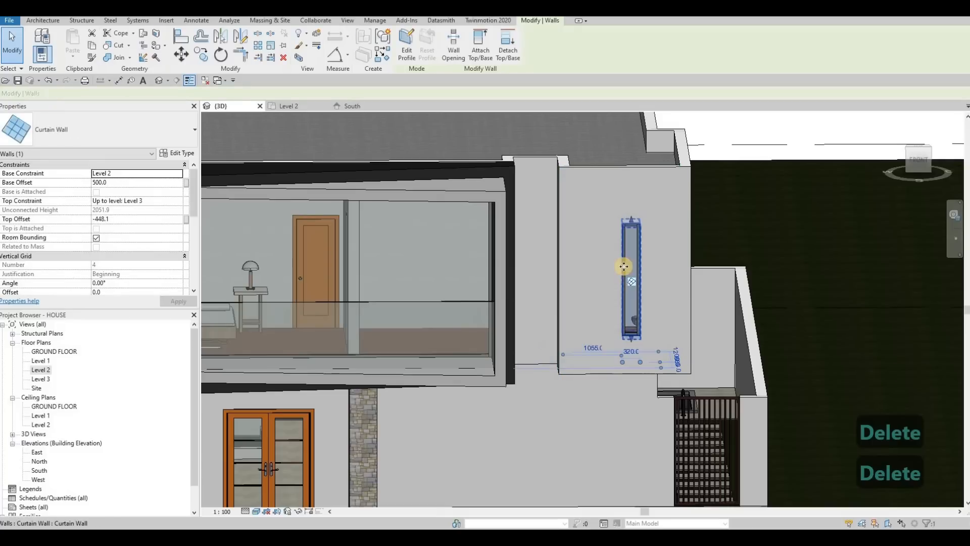
{"action": "key", "text": "Escape"}
{"action": "left_click", "coordinate": [356, 105]}
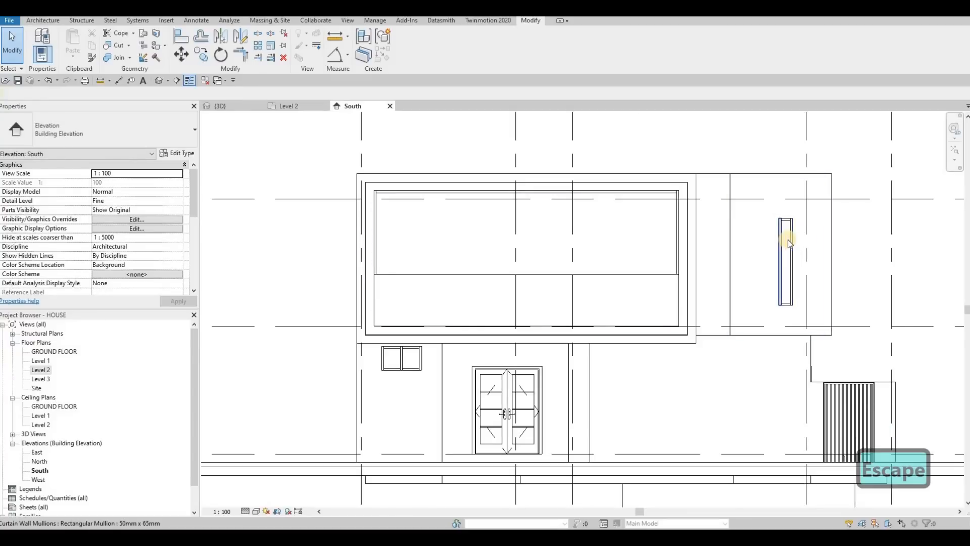
{"action": "left_click", "coordinate": [779, 277]}
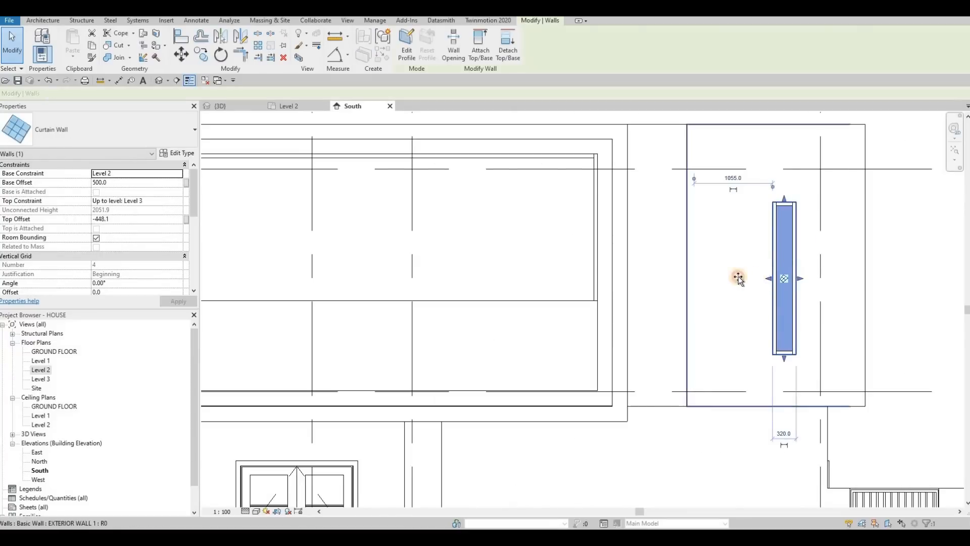
{"action": "scroll", "coordinate": [781, 252], "scroll_direction": "up", "scroll_amount": 2}
{"action": "left_click_drag", "start_coordinate": [694, 273], "coordinate": [694, 273]}
{"action": "key", "text": "Escape"}
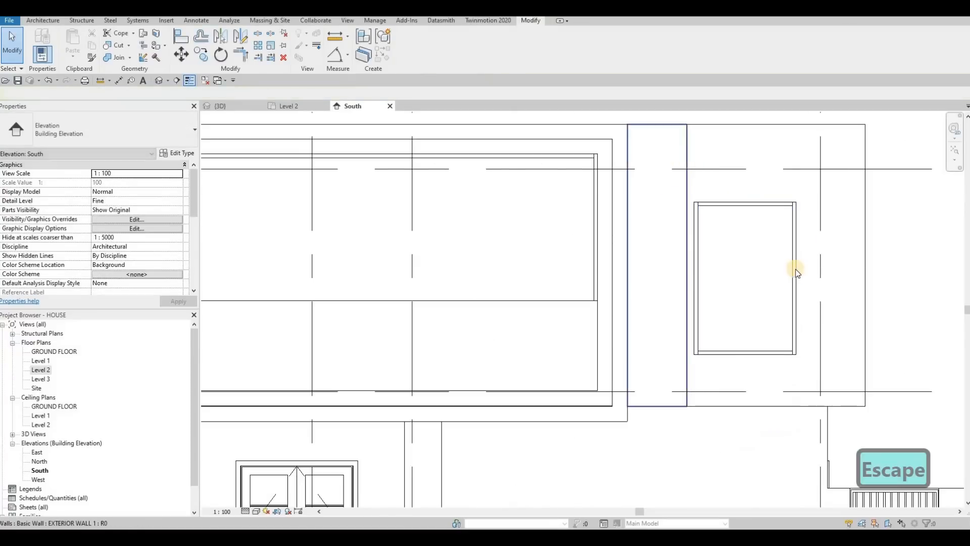
Extend the window's outer side toward the wall end and pull in its balcony side, for a width of about 1840 mm.
{"action": "left_click", "coordinate": [797, 276]}
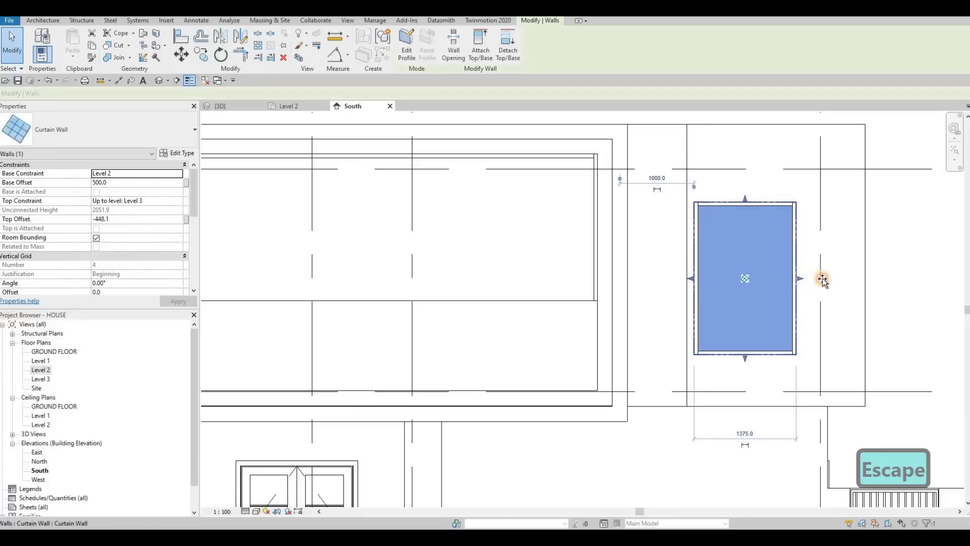
{"action": "left_click_drag", "start_coordinate": [849, 284], "coordinate": [847, 281]}
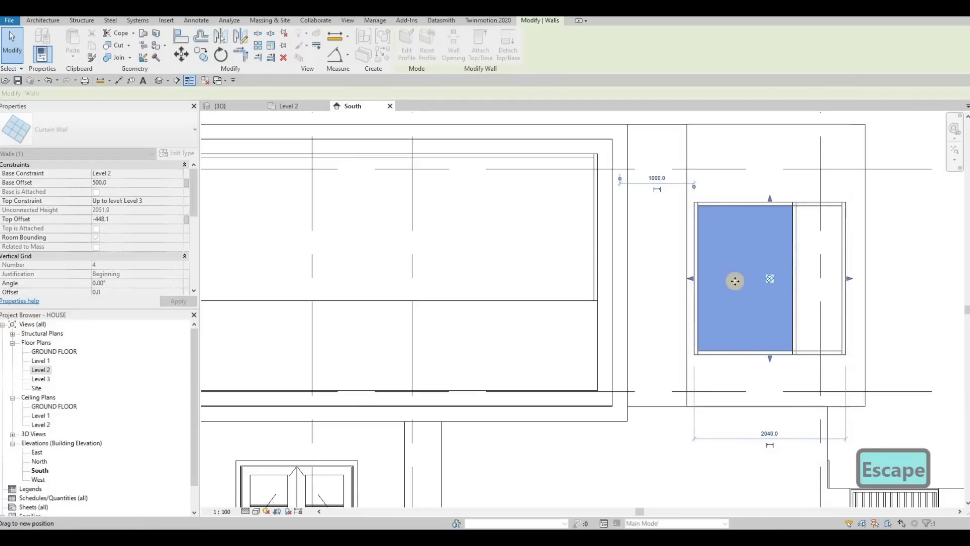
{"action": "left_click_drag", "start_coordinate": [690, 281], "coordinate": [711, 280]}
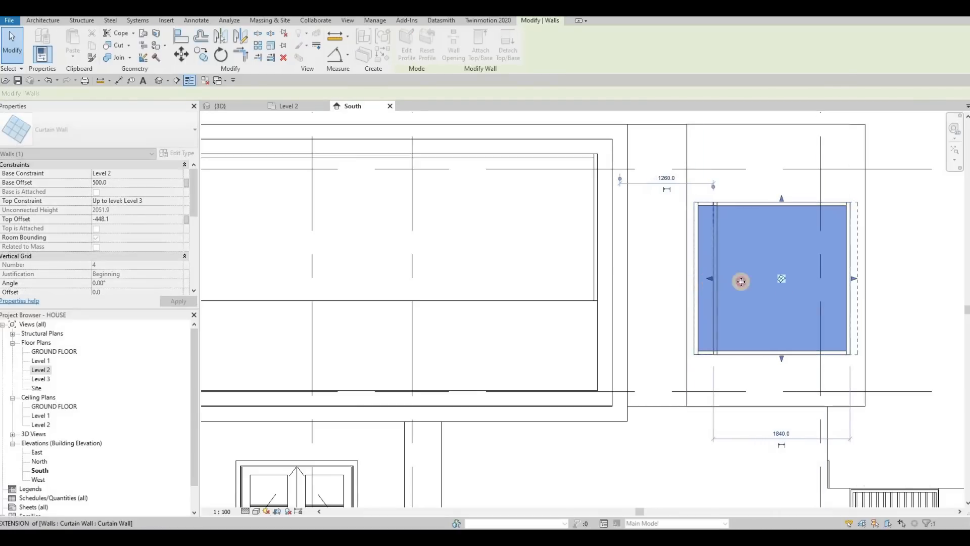
{"action": "left_click_drag", "start_coordinate": [847, 277], "coordinate": [845, 279]}
{"action": "key", "text": "Escape"}
{"action": "scroll", "coordinate": [708, 273], "scroll_direction": "down", "scroll_amount": 2}
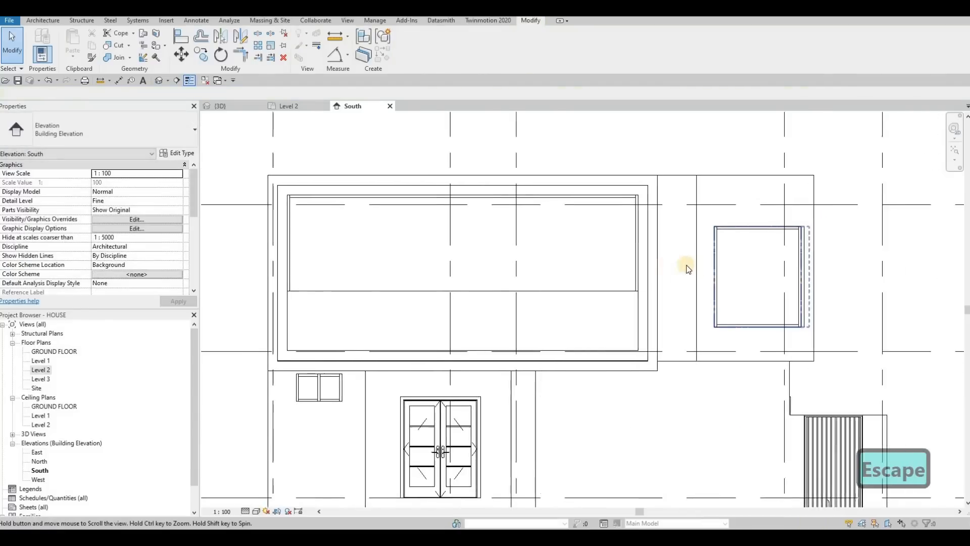
Edit the balcony frame in-place and copy the outer frame extrusion's material name, Metal Panel(1).
{"action": "key", "text": "Escape"}
{"action": "left_click", "coordinate": [476, 185]}
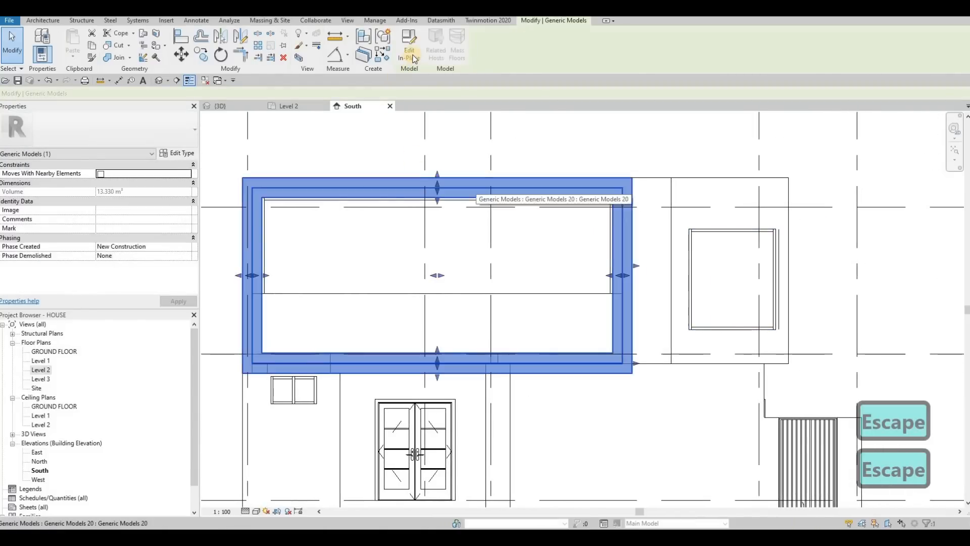
{"action": "double_click", "coordinate": [394, 180]}
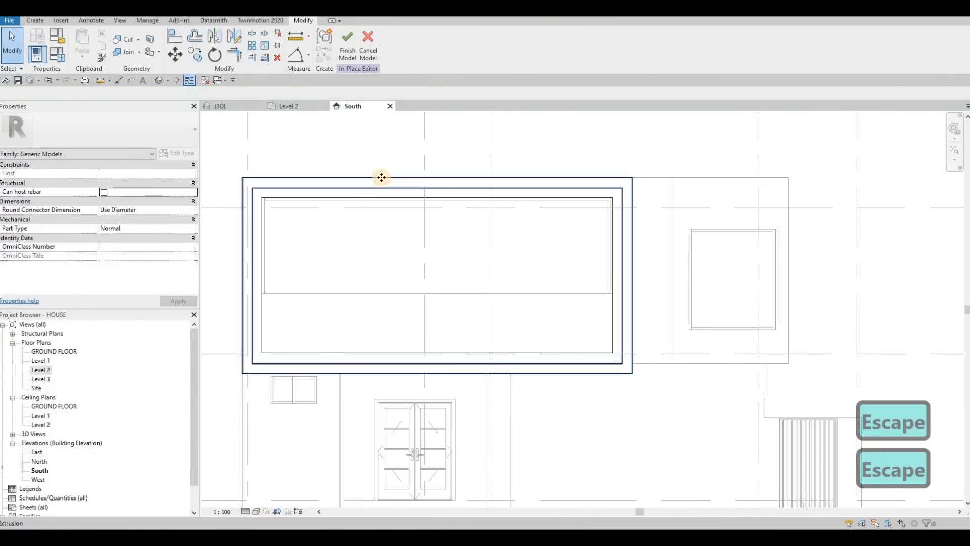
{"action": "left_click", "coordinate": [381, 178]}
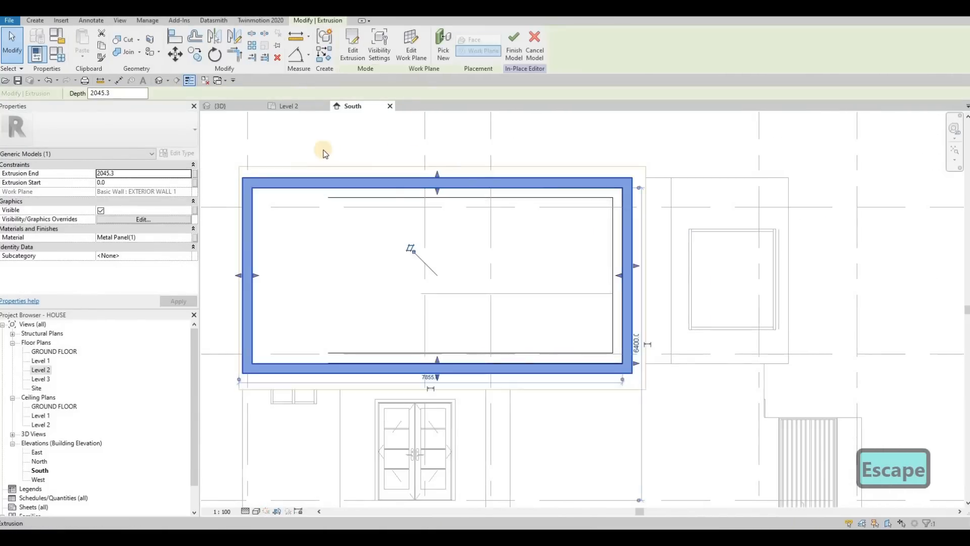
{"action": "left_click", "coordinate": [161, 242]}
{"action": "key", "text": "ctrl+c"}
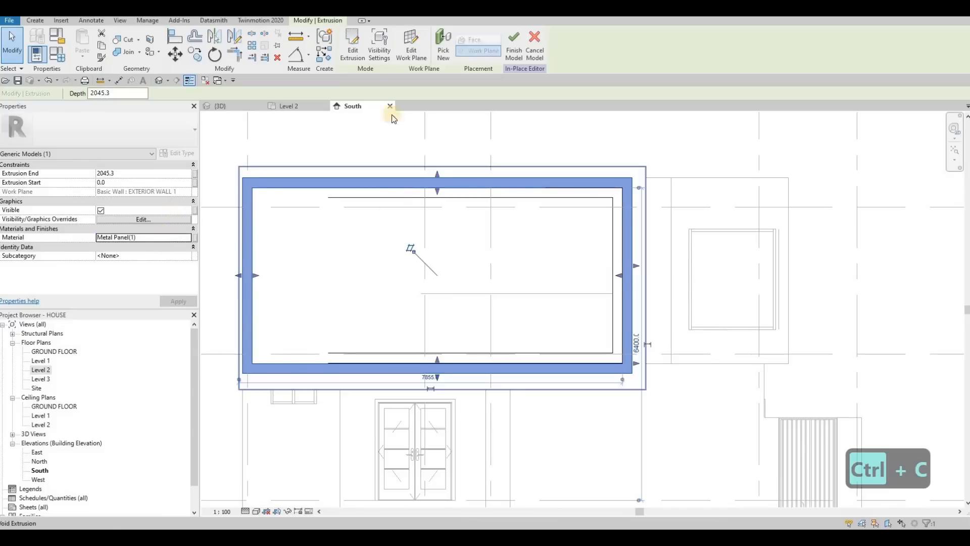
{"action": "key", "text": "Escape"}
{"action": "key", "text": "Escape"}
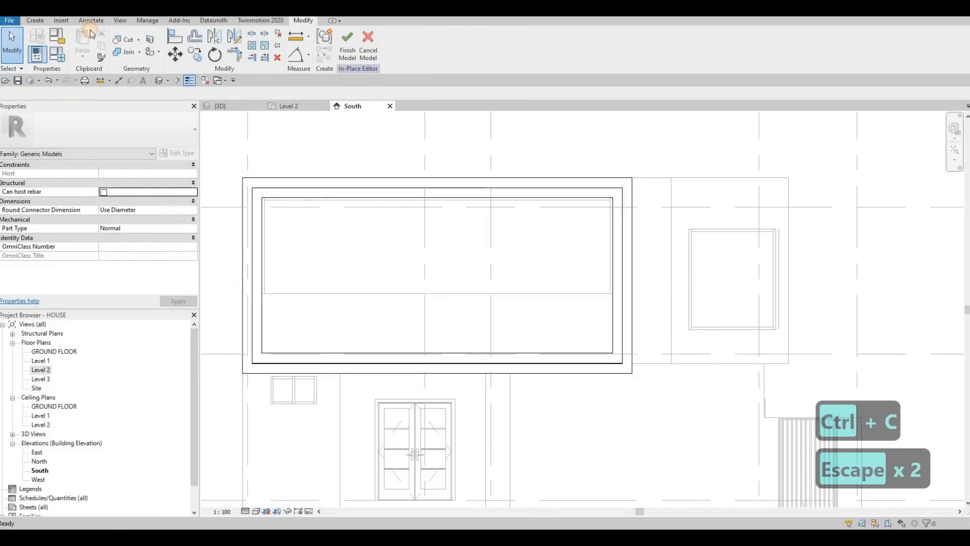
Start an extrusion on the exterior wall face around the enlarged window and sketch a 2400 by 3800 rectangle along the wall's outline.
{"action": "left_click", "coordinate": [35, 21]}
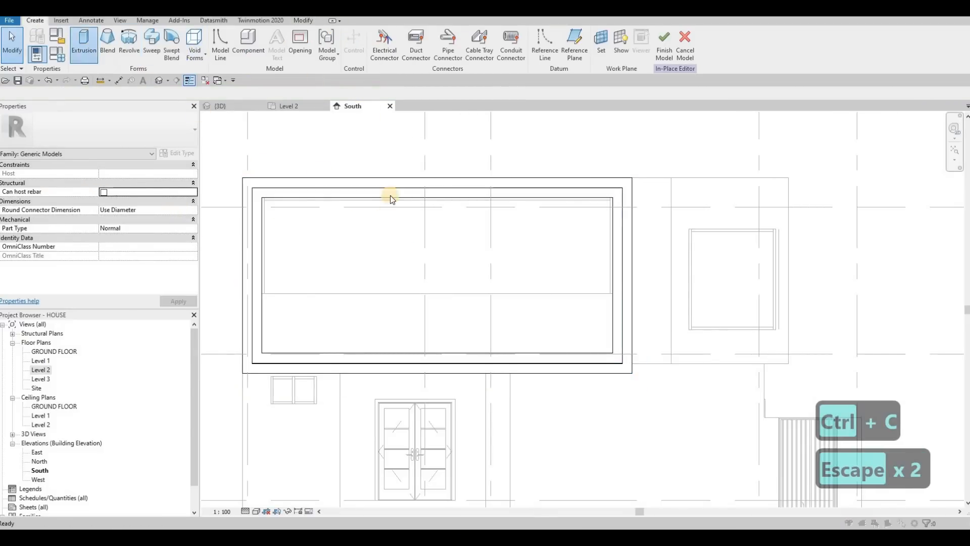
{"action": "left_click", "coordinate": [456, 330]}
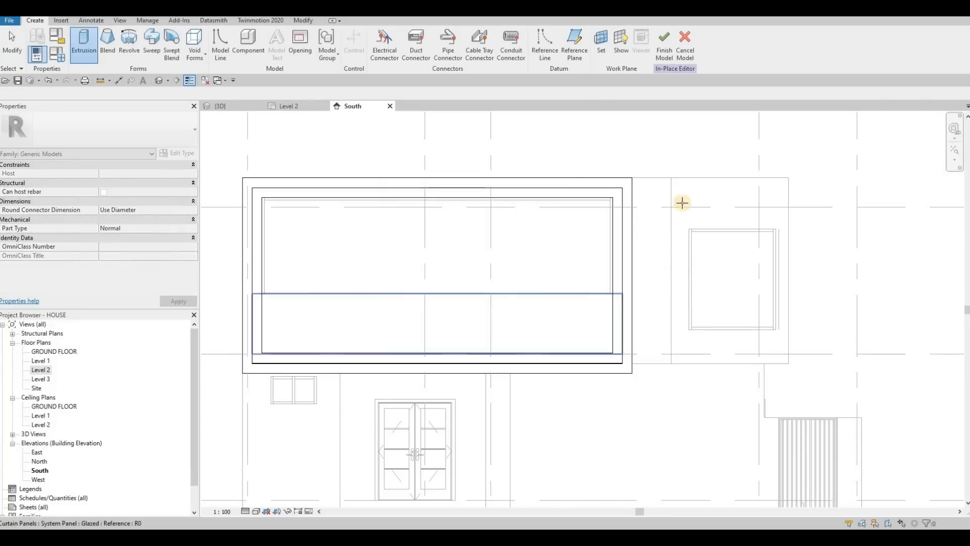
{"action": "left_click", "coordinate": [685, 196]}
{"action": "left_click", "coordinate": [378, 34]}
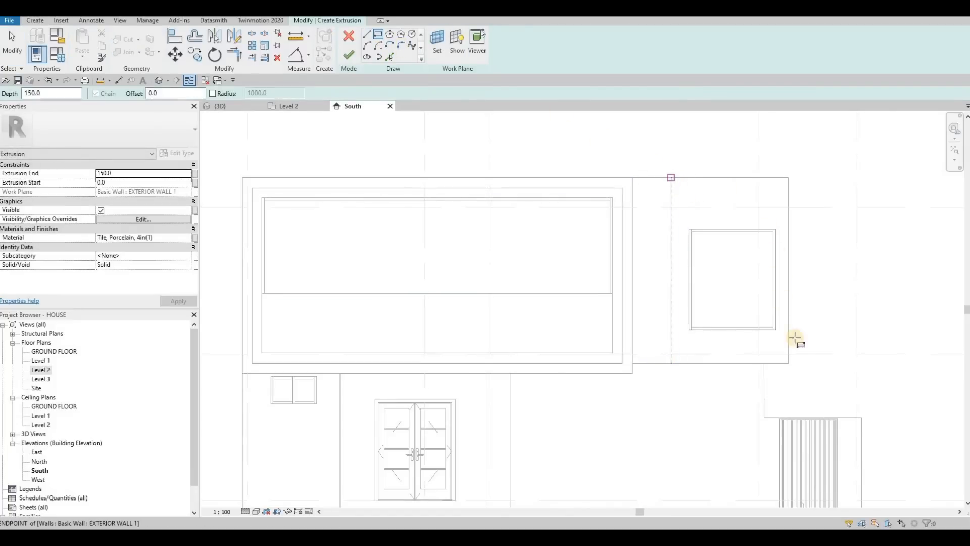
{"action": "left_click", "coordinate": [671, 178]}
{"action": "left_click", "coordinate": [789, 363]}
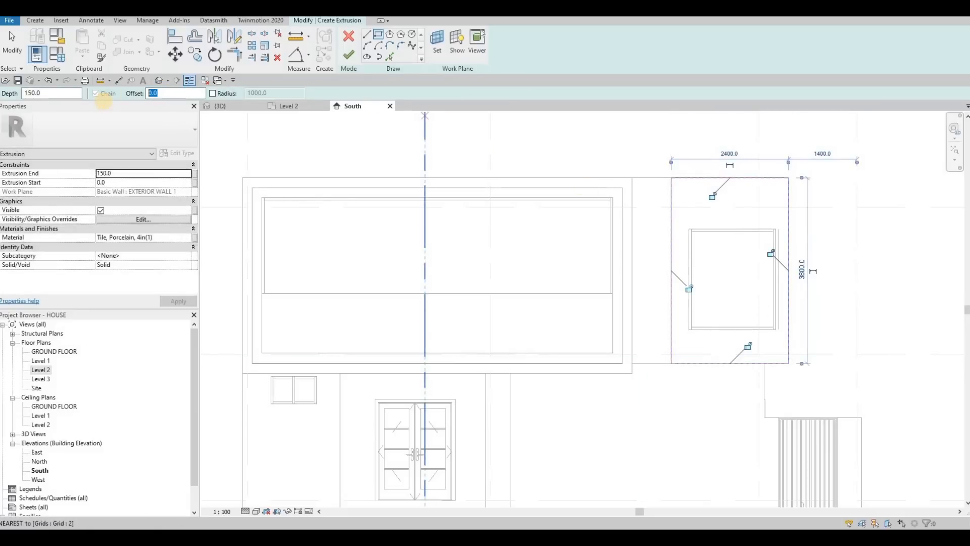
Sketch a second rectangle offset 200 inside the wall outline to form the frame's inner edge.
{"action": "type", "text": "200"}
{"action": "key", "text": "Return"}
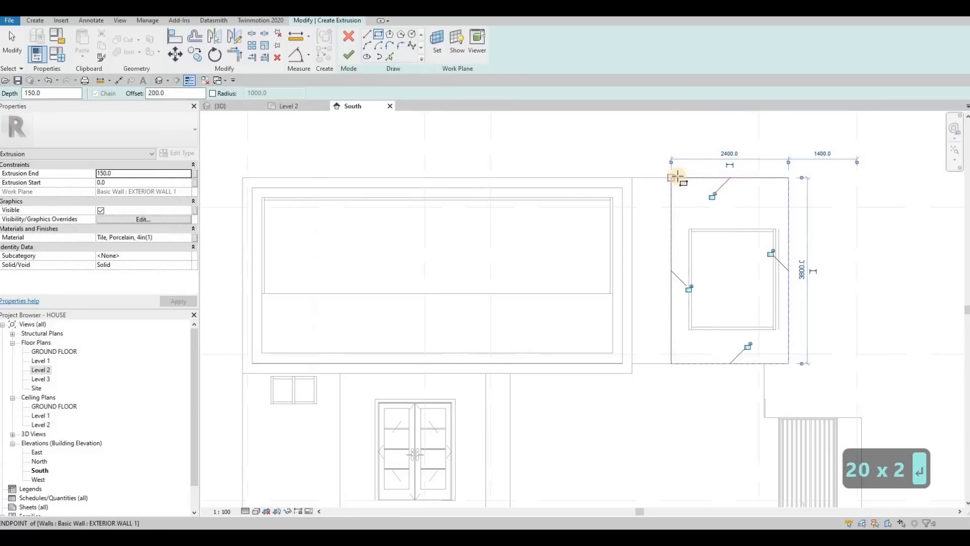
{"action": "left_click", "coordinate": [671, 178]}
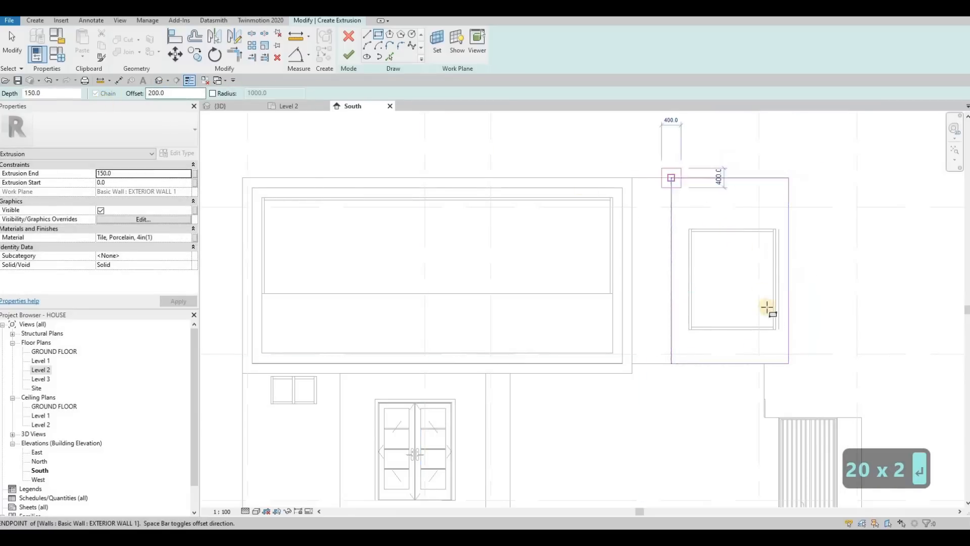
{"action": "left_click", "coordinate": [791, 358]}
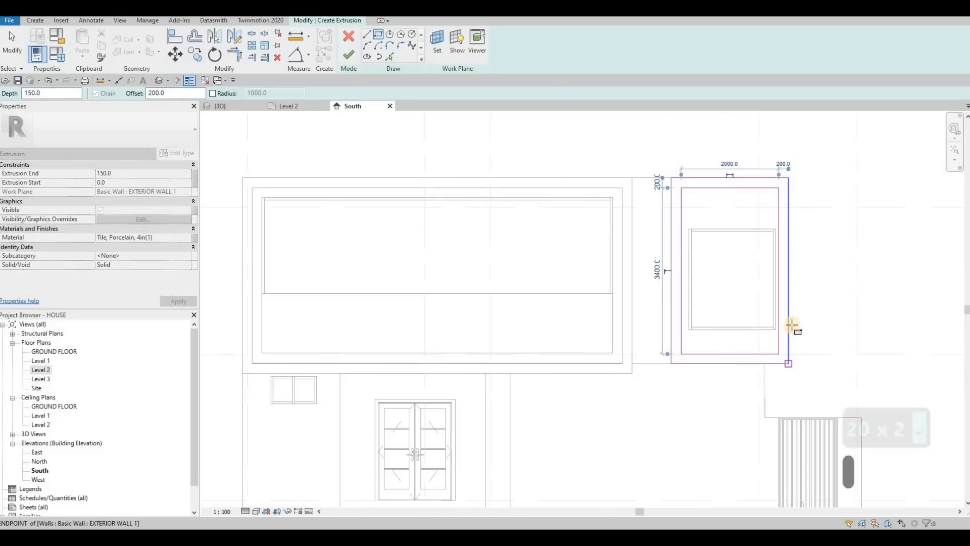
{"action": "key", "text": "Escape"}
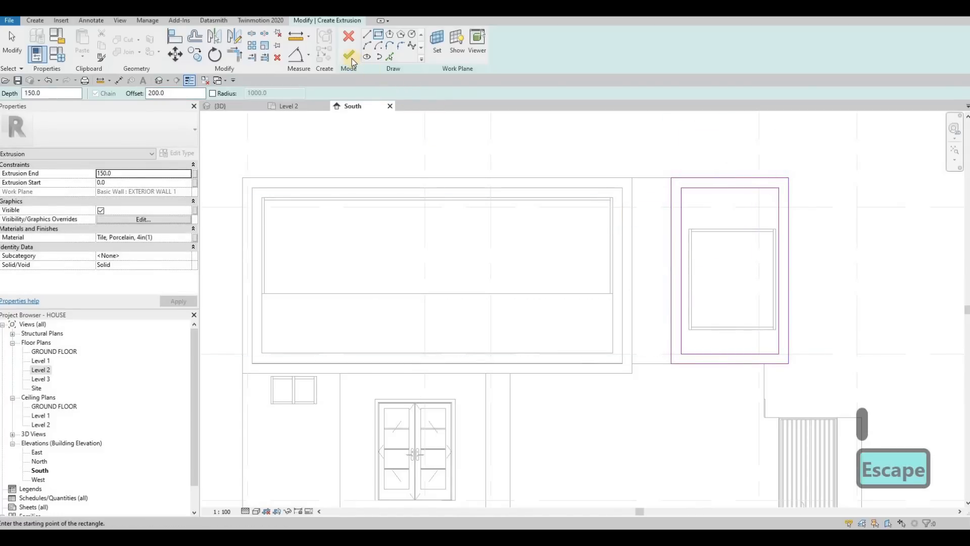
Try to set the new frame extrusion's material to Metal Panel(1).
{"action": "left_click", "coordinate": [168, 239]}
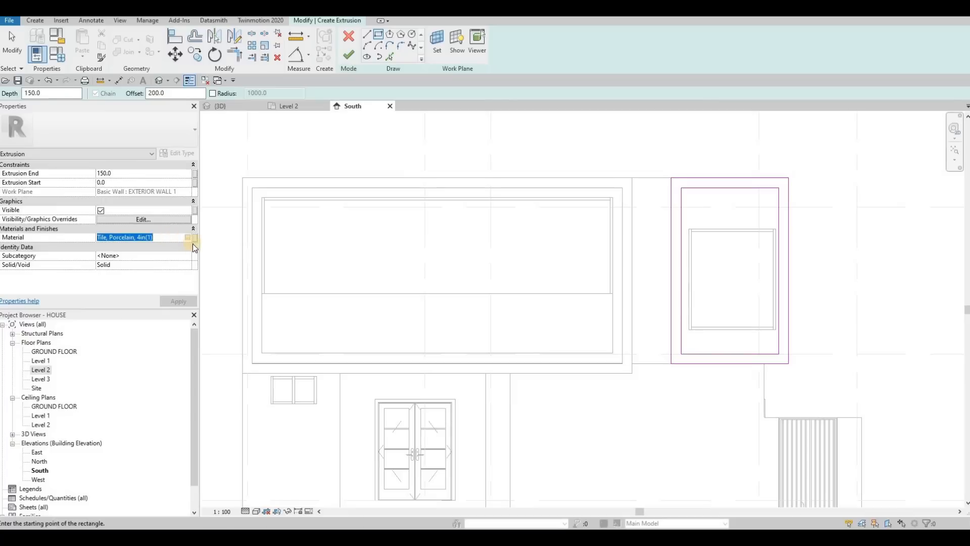
{"action": "key", "text": "ctrl+v"}
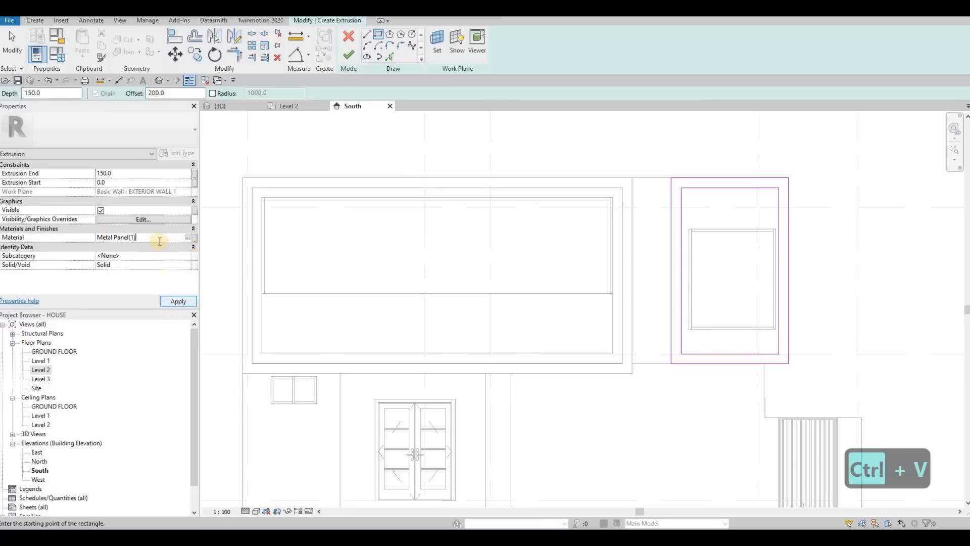
{"action": "key", "text": "ctrl+z"}
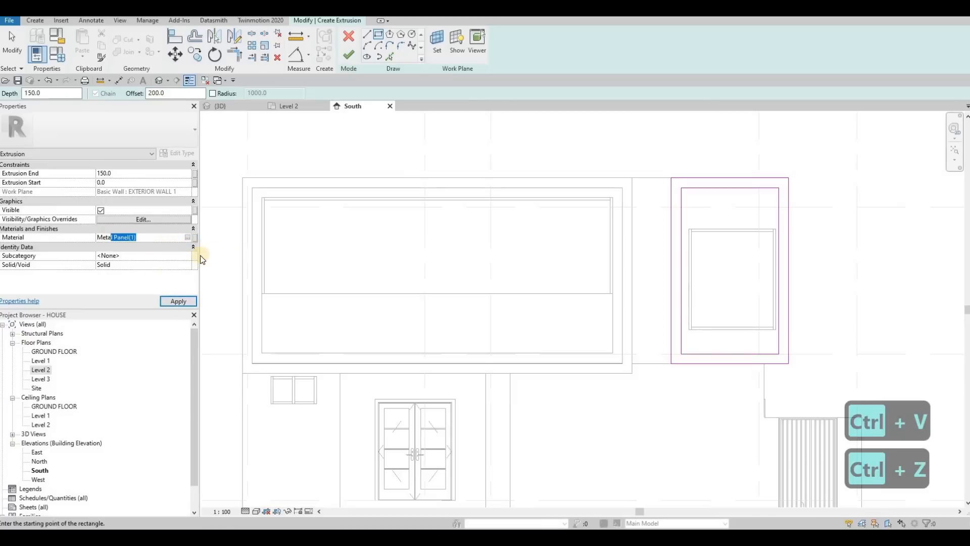
{"action": "key", "text": "ctrl+z"}
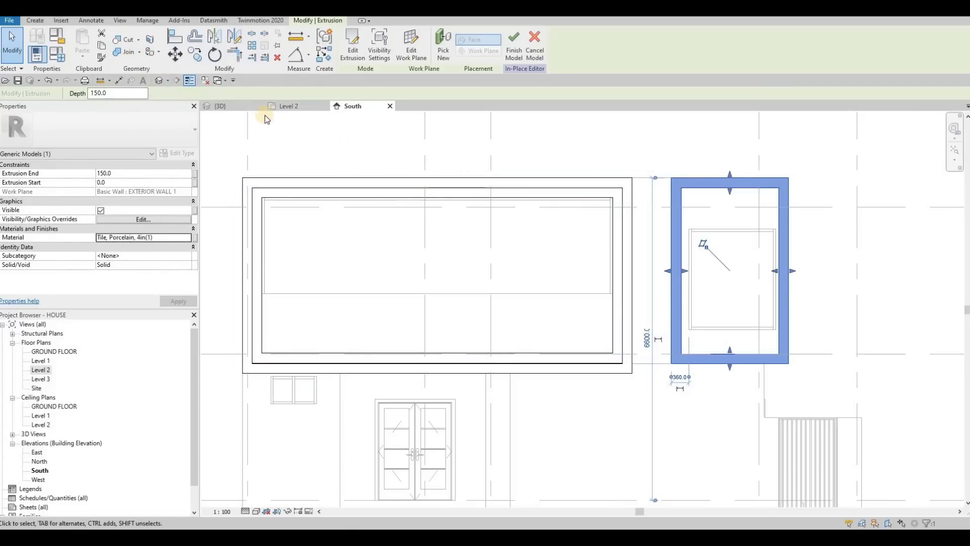
In the Level 2 plan, stretch the window frame extrusion outward from the wall to a depth of about 966.4.
{"action": "key", "text": "ctrl+Tab"}
{"action": "scroll", "coordinate": [622, 318], "scroll_direction": "up", "scroll_amount": 4}
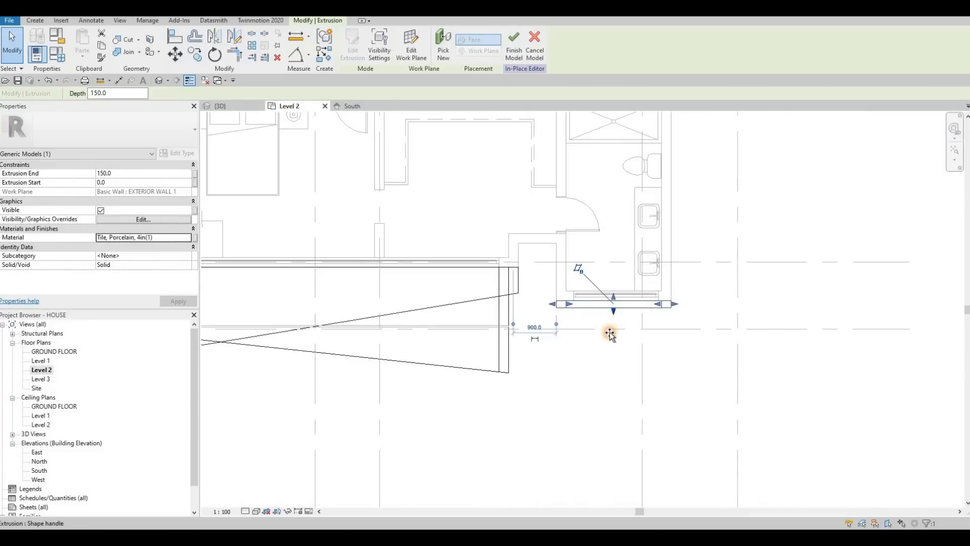
{"action": "mouse_move", "coordinate": [610, 333]}
{"action": "left_mouse_down"}
{"action": "mouse_move", "coordinate": [613, 357]}
{"action": "mouse_move", "coordinate": [613, 347]}
{"action": "left_mouse_up"}
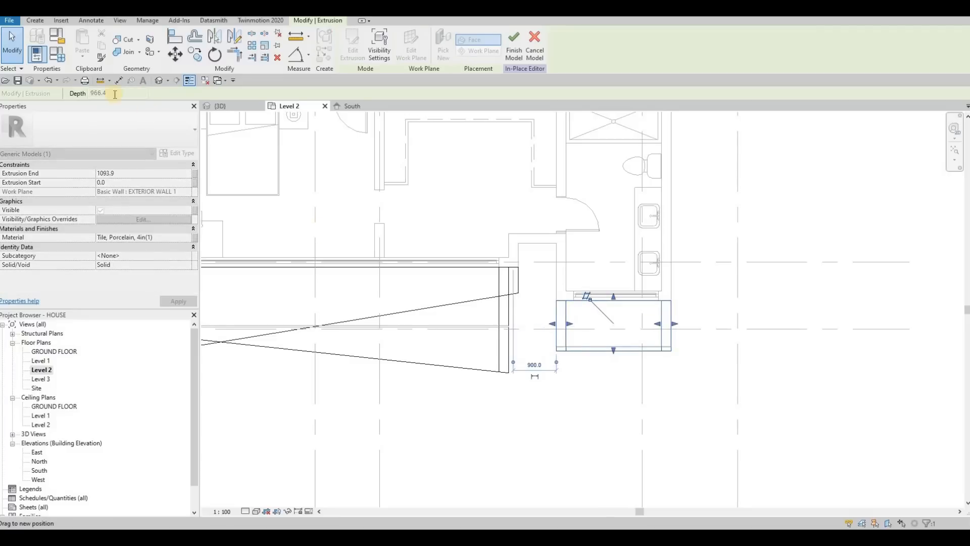
In the Level 2 plan, sketch a void extrusion profile about 2800 wide over the window frame's outer end, with a slanted line crossing the frame.
{"action": "left_click", "coordinate": [35, 20]}
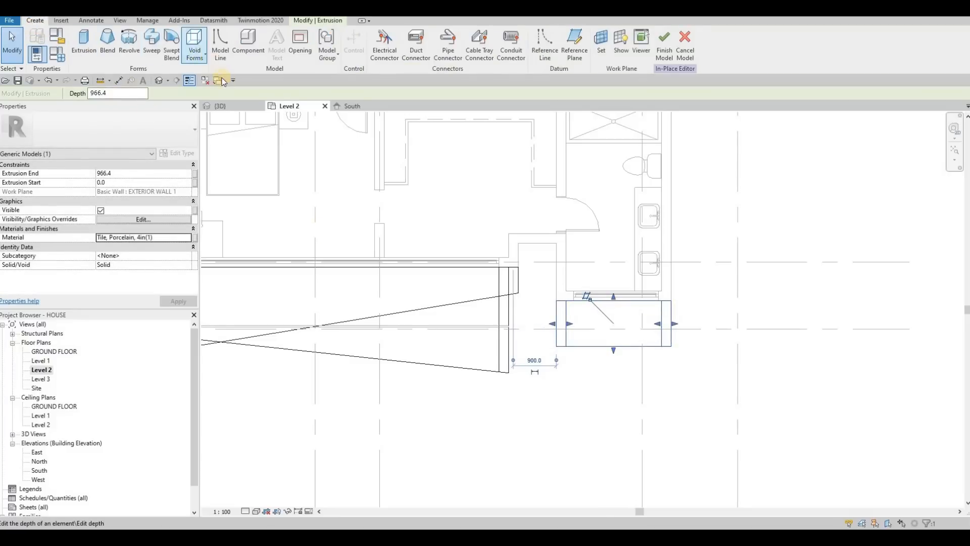
{"action": "left_click", "coordinate": [223, 75]}
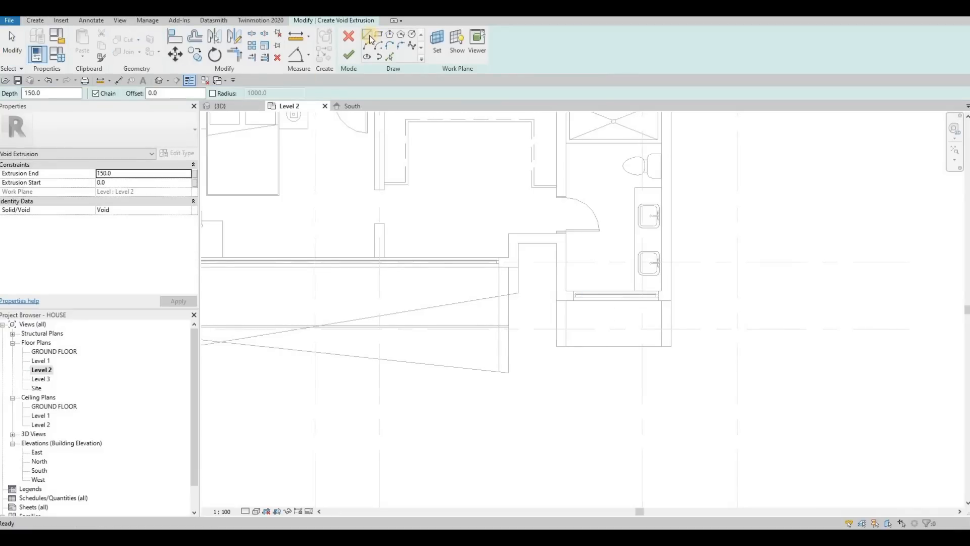
{"action": "left_click", "coordinate": [671, 314]}
{"action": "left_click", "coordinate": [546, 345]}
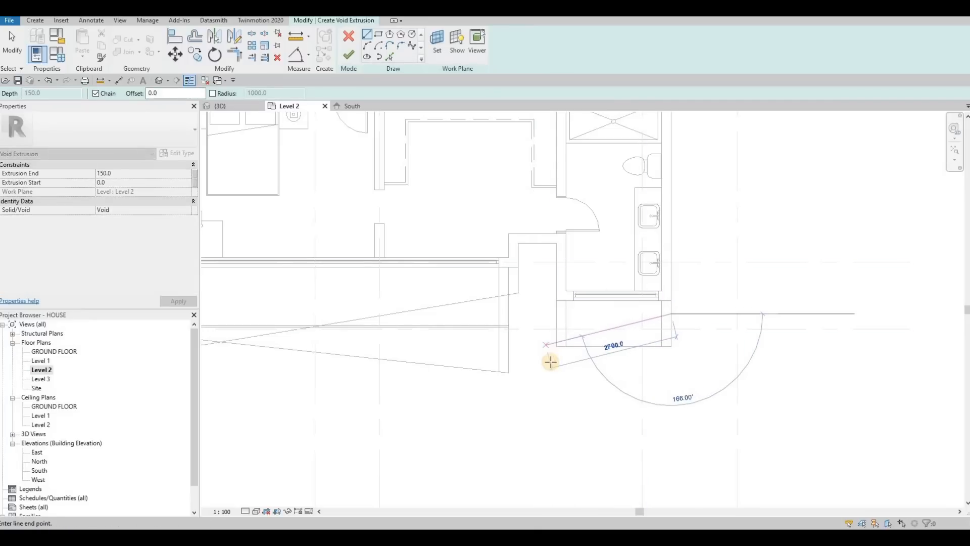
{"action": "left_click", "coordinate": [676, 370]}
{"action": "left_click", "coordinate": [680, 335]}
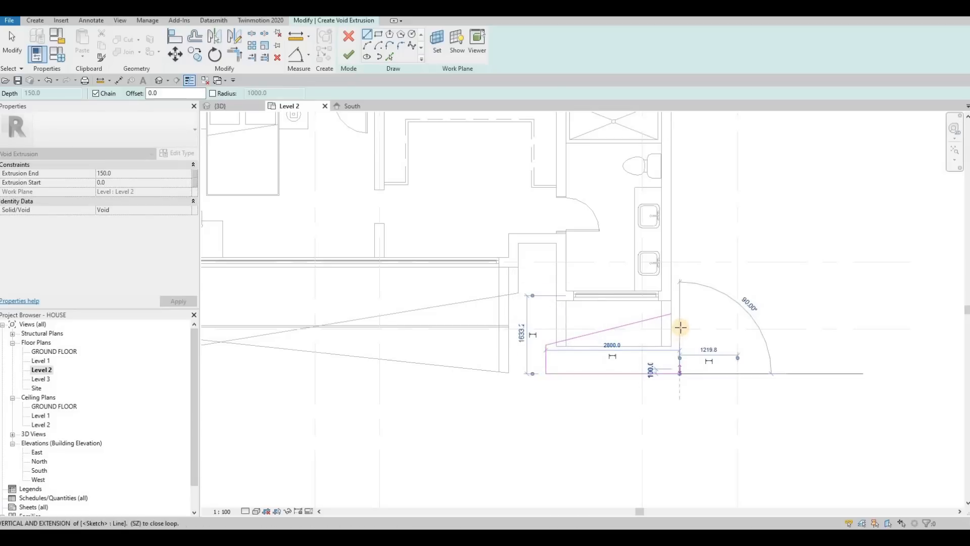
{"action": "key", "text": "Escape"}
{"action": "key", "text": "Escape"}
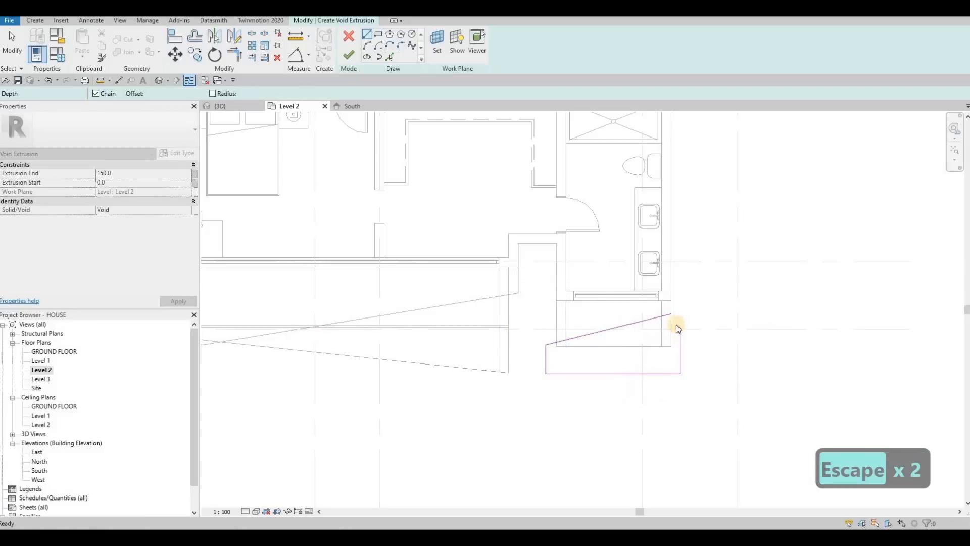
Trim the void sketch's slanted line and side line into a closed corner and finish the void extrusion.
{"action": "key", "text": "t"}
{"action": "key", "text": "r"}
{"action": "left_click", "coordinate": [672, 329]}
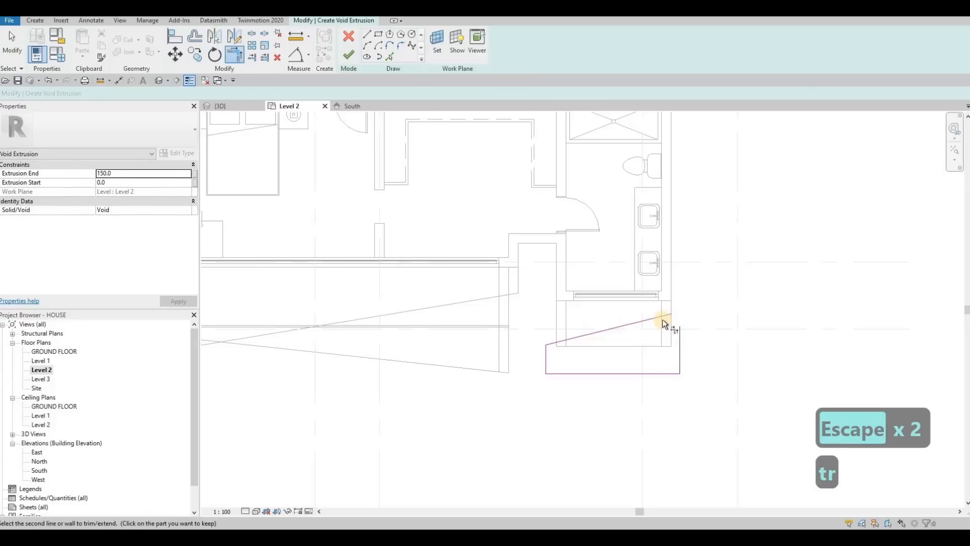
{"action": "left_click", "coordinate": [663, 319]}
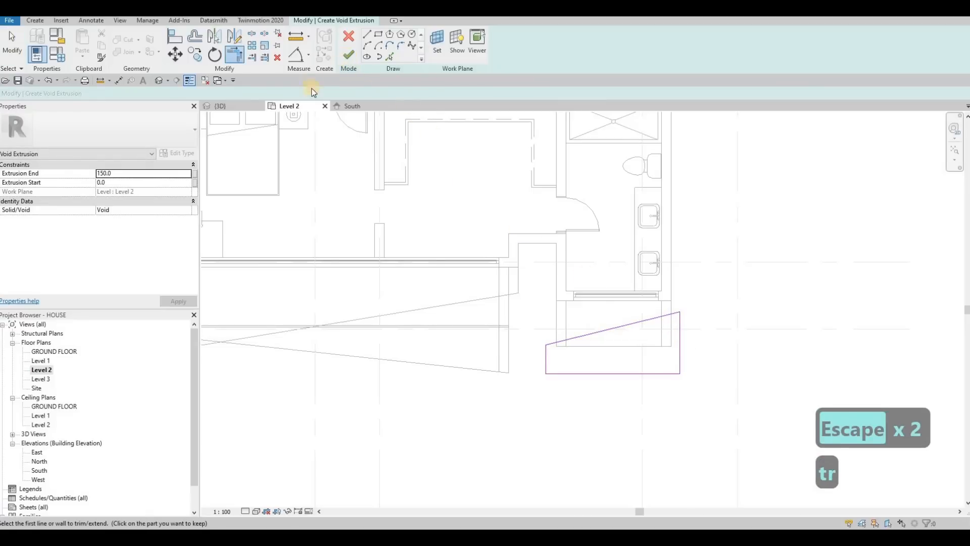
{"action": "left_click", "coordinate": [348, 55]}
In the 3D view, stretch the void from about -400 to 3850.1 over the frame's full height and cut the window frame with it.
{"action": "key", "text": "ctrl+Tab"}
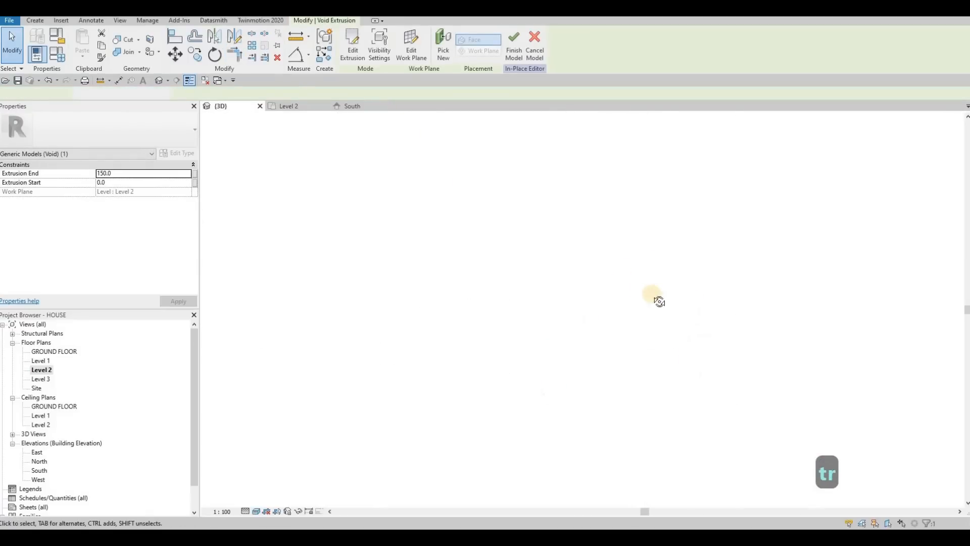
{"action": "middle_click_drag", "start_coordinate": [659, 302], "coordinate": [626, 375], "text": "shift"}
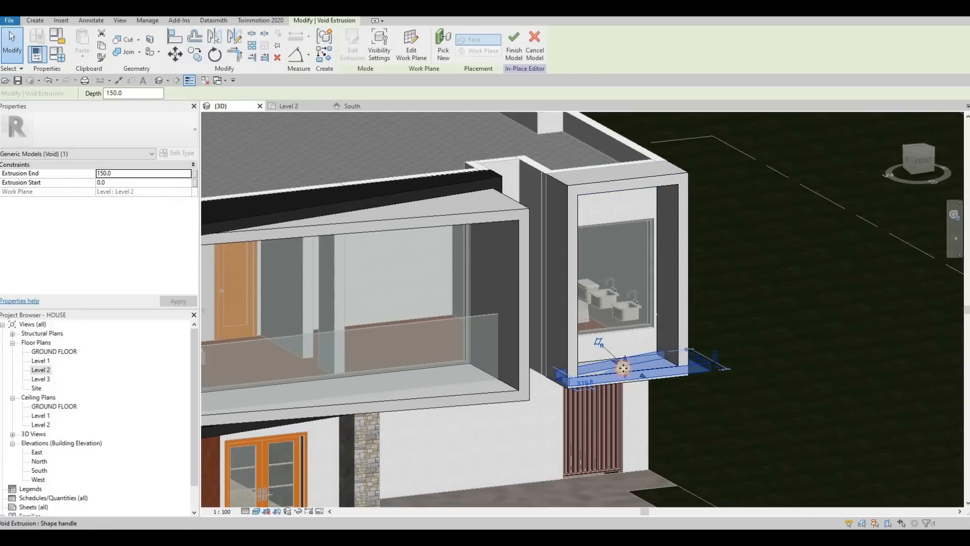
{"action": "left_click_drag", "start_coordinate": [623, 368], "coordinate": [397, 141]}
{"action": "left_click_drag", "start_coordinate": [625, 183], "coordinate": [627, 161]}
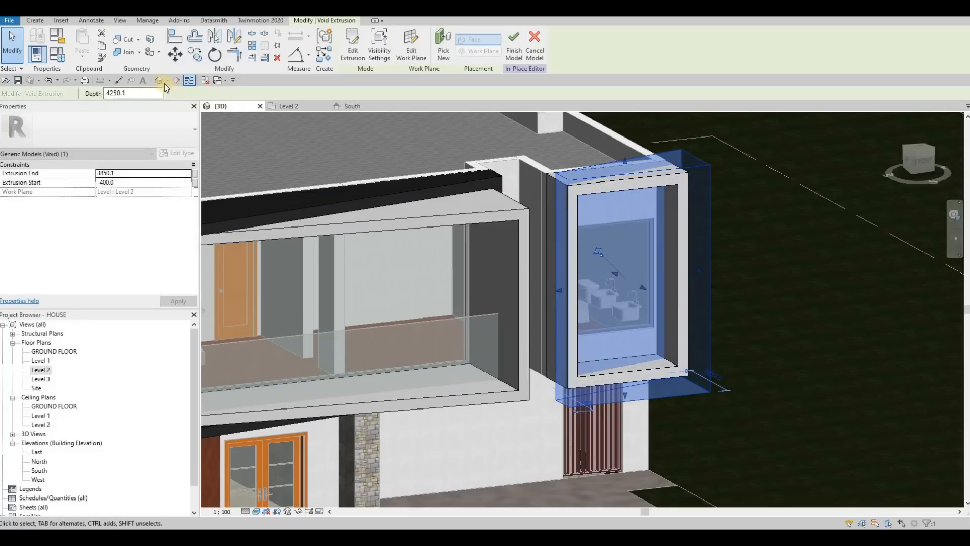
{"action": "left_click", "coordinate": [124, 40]}
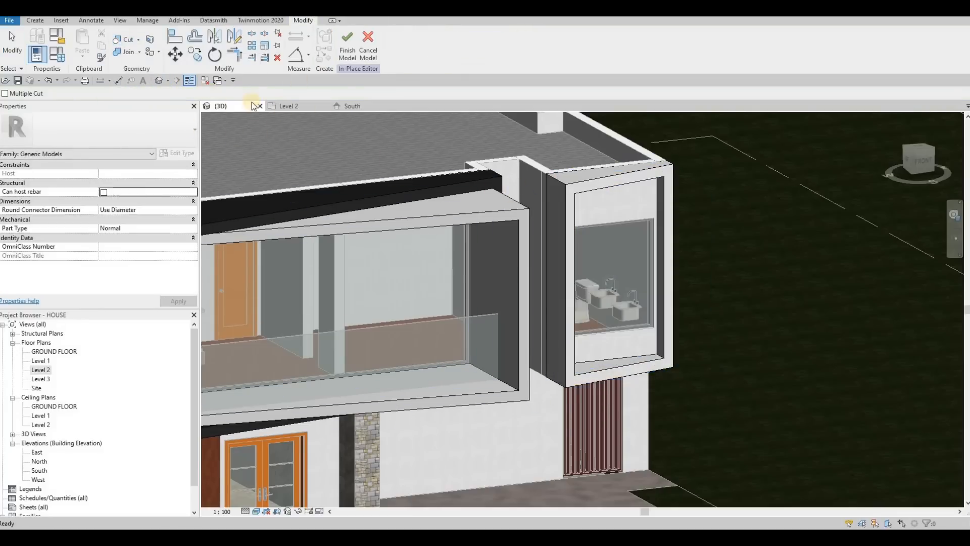
In the South elevation, start a new extrusion on the exterior wall face with the material Metal Panel(1).
{"action": "left_click", "coordinate": [349, 107]}
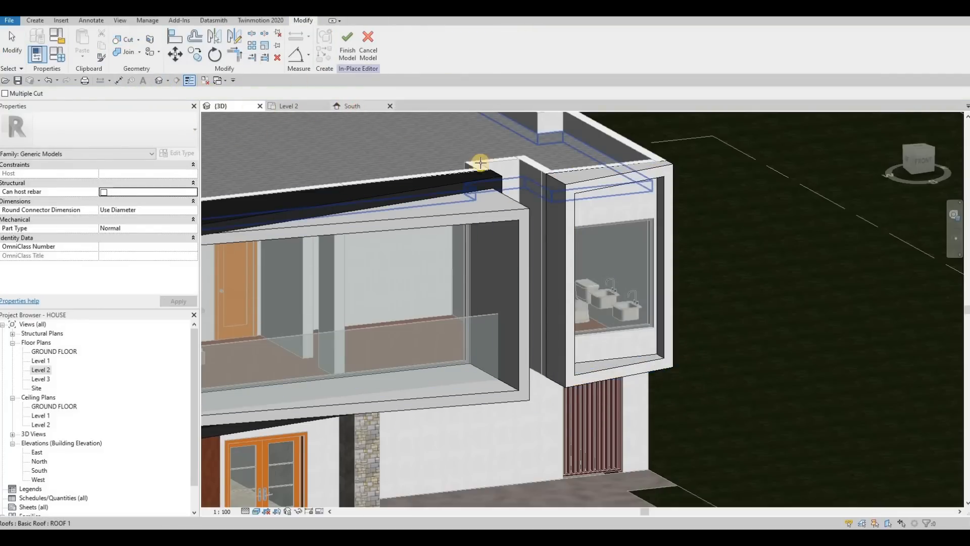
{"action": "left_click", "coordinate": [35, 20]}
{"action": "left_click", "coordinate": [86, 50]}
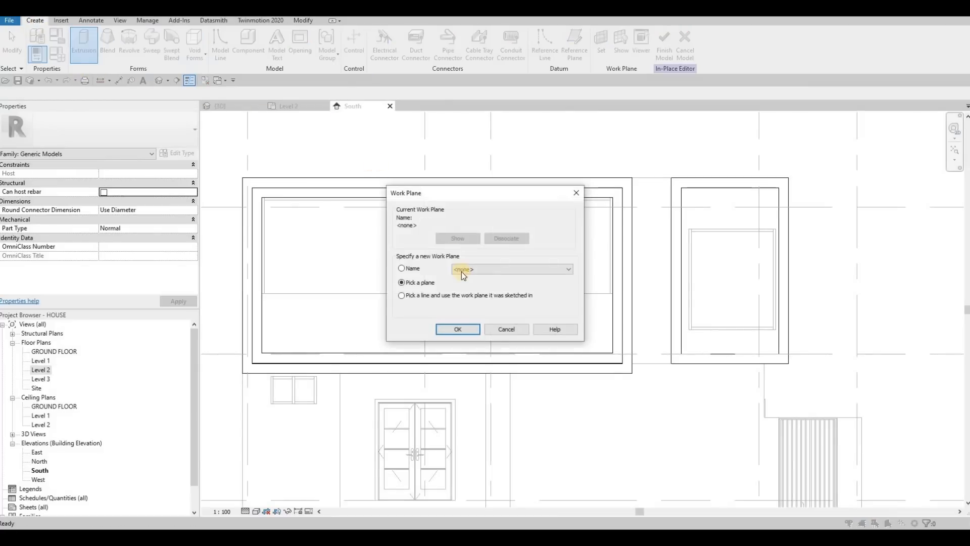
{"action": "key", "text": "Return"}
{"action": "left_click", "coordinate": [738, 211]}
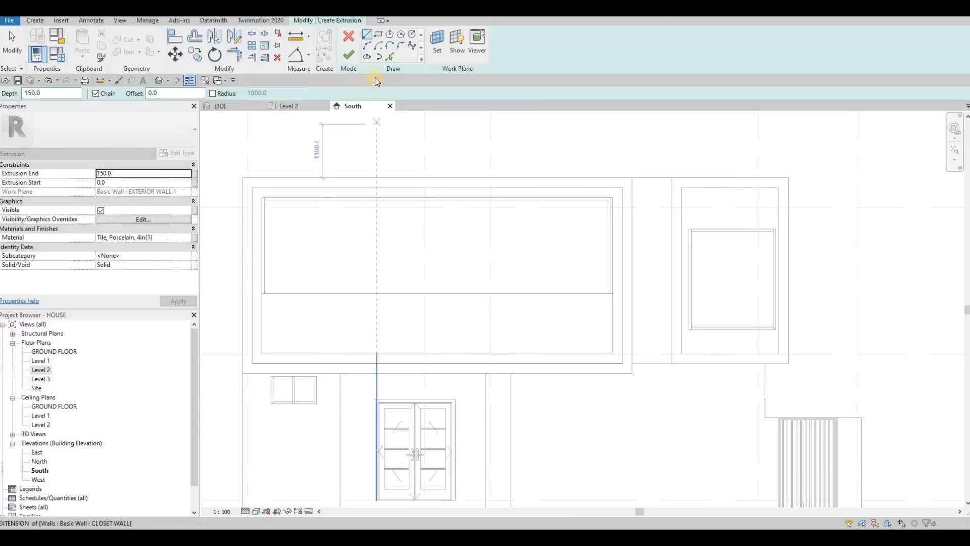
{"action": "left_click", "coordinate": [165, 237]}
{"action": "type", "text": "Metal Panel(1)"}
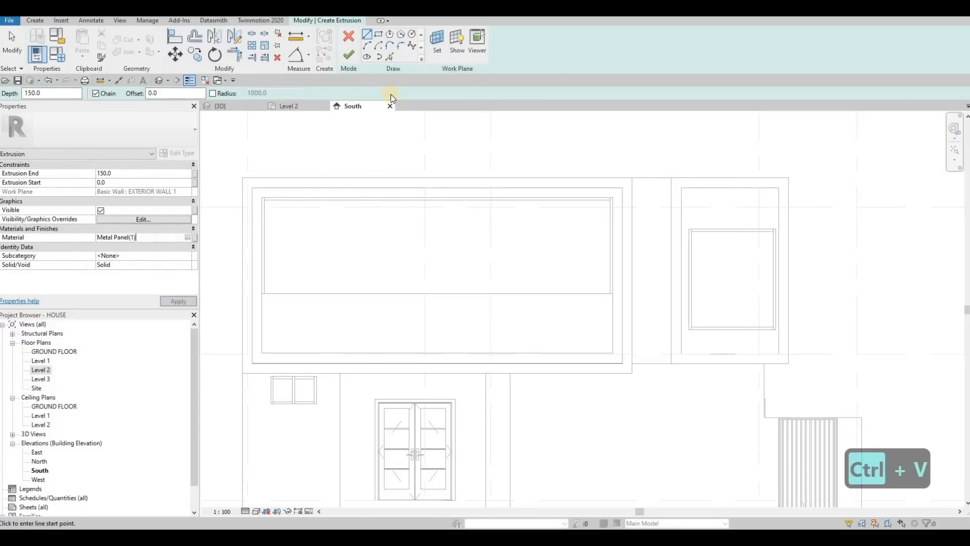
Sketch a rectangle 2000 wide along the window frame's inner edge and a second one offset 200 inside it, and finish the extrusion.
{"action": "left_click", "coordinate": [681, 188]}
{"action": "left_click", "coordinate": [778, 354]}
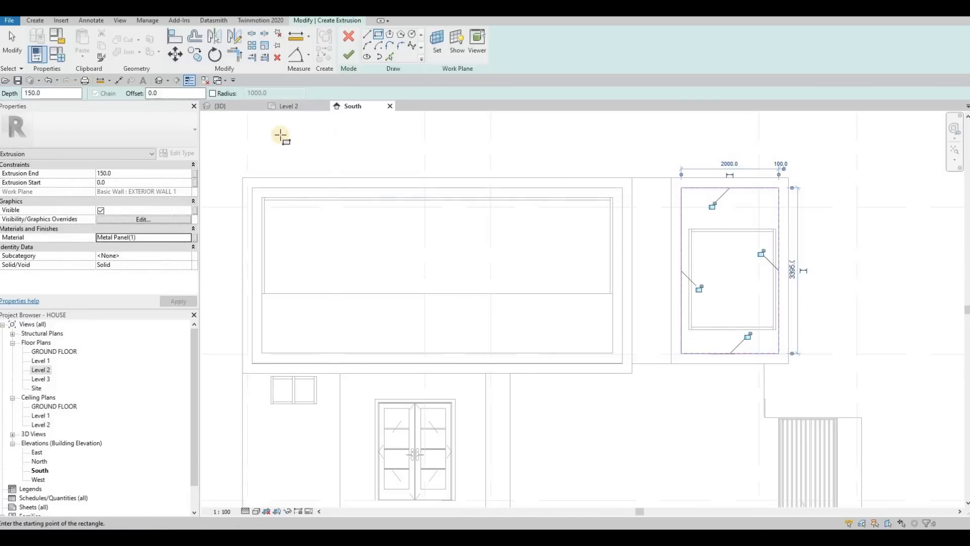
{"action": "type", "text": "00"}
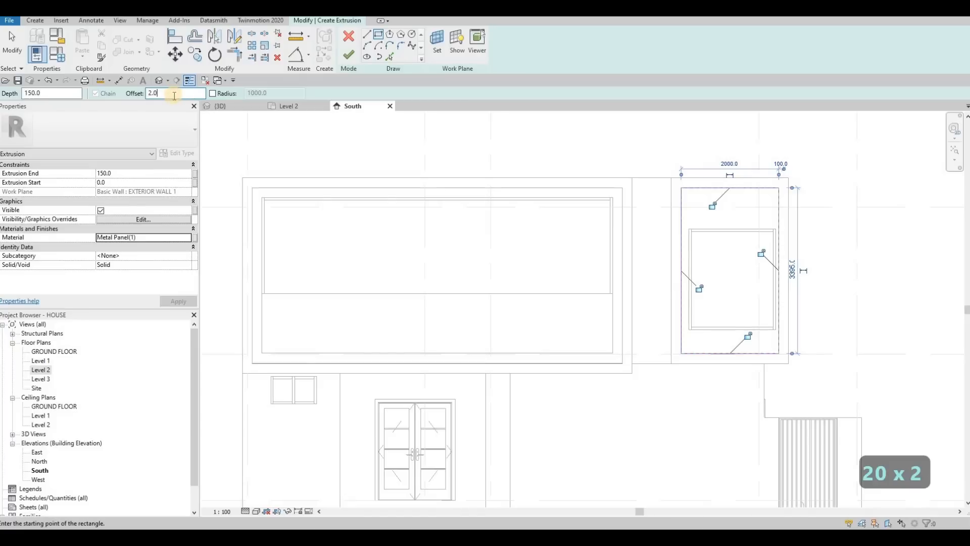
{"action": "key", "text": "BackSpace"}
{"action": "key", "text": "BackSpace"}
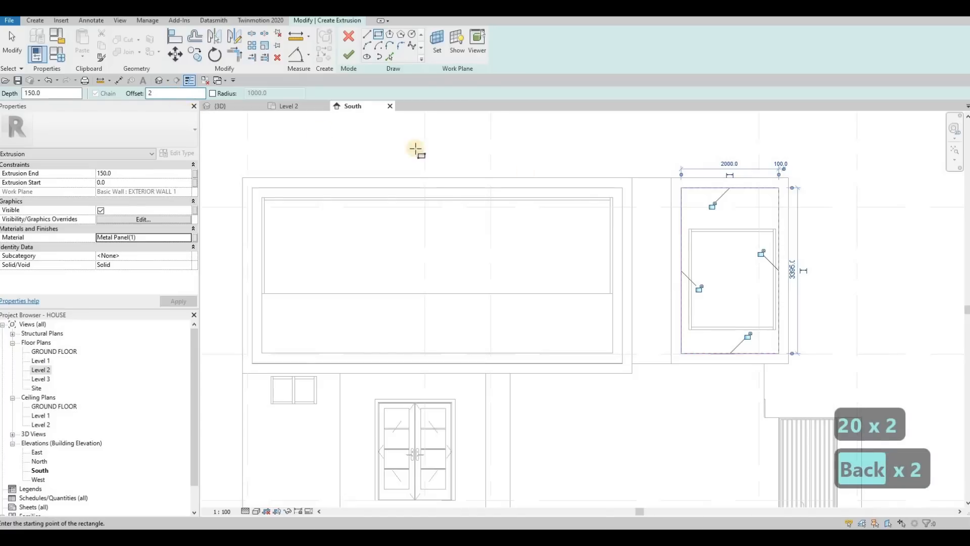
{"action": "type", "text": "00"}
{"action": "left_click", "coordinate": [682, 191]}
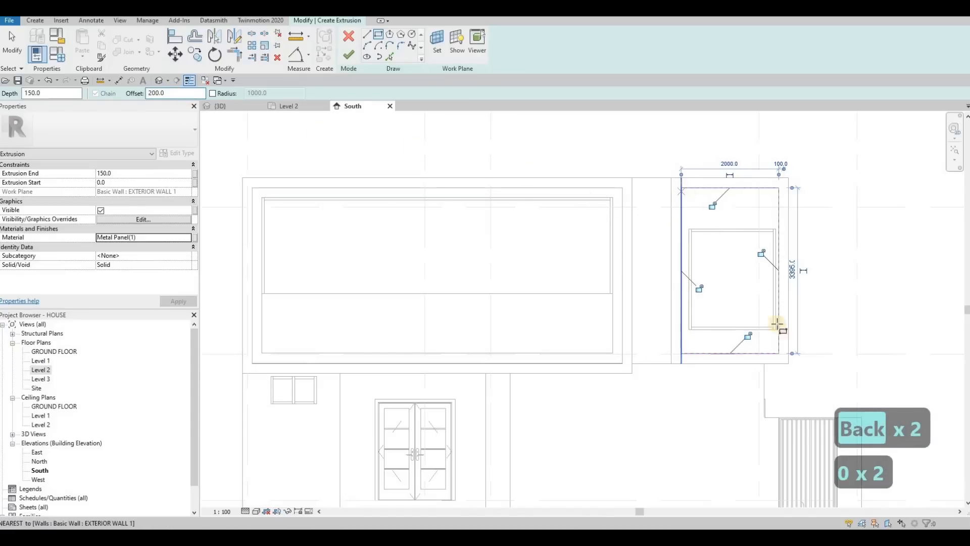
{"action": "left_click", "coordinate": [780, 354]}
{"action": "key", "text": "space"}
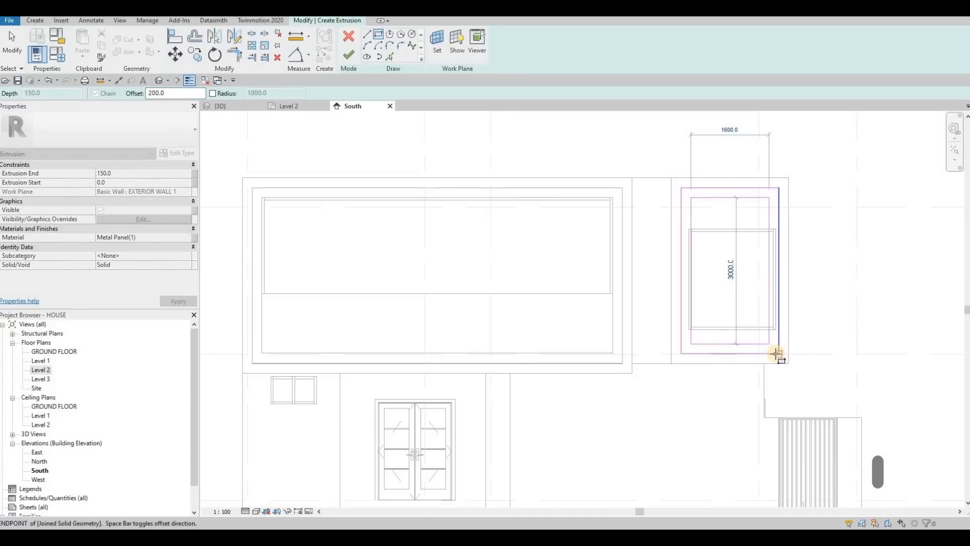
{"action": "key", "text": "Escape"}
{"action": "key", "text": "Escape"}
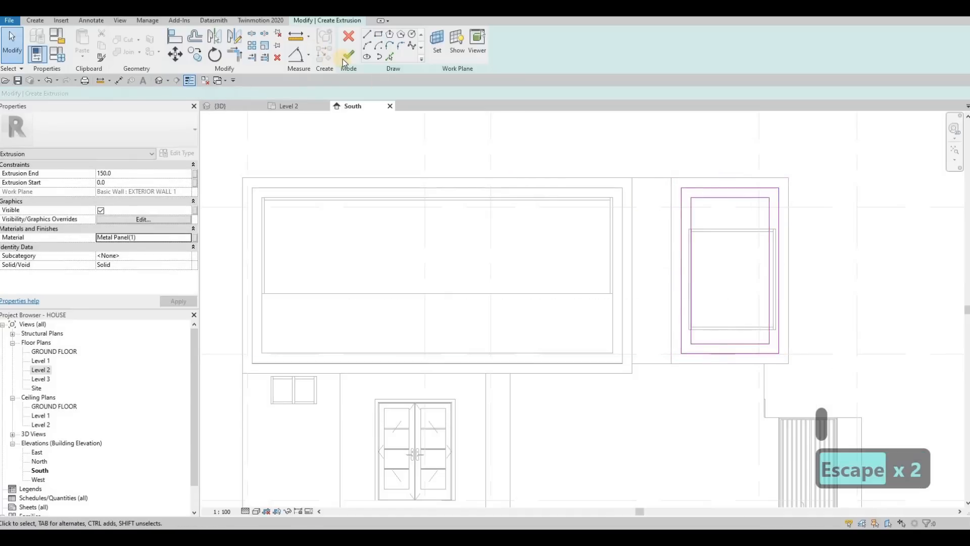
{"action": "left_click", "coordinate": [346, 57]}
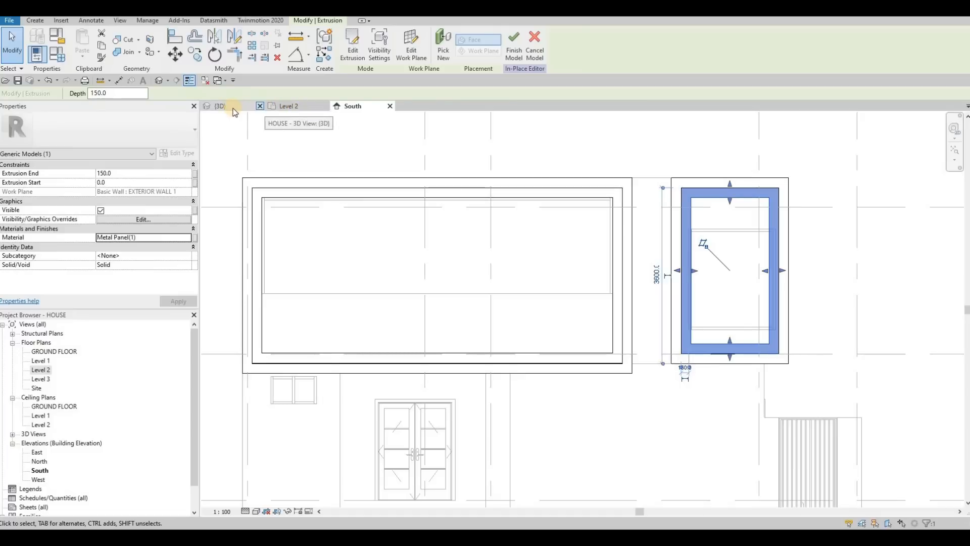
In the 3D view, stretch the inner metal panel frame outward from the wall until it projects well beyond the slanted outer frame.
{"action": "key", "text": "ctrl+Tab"}
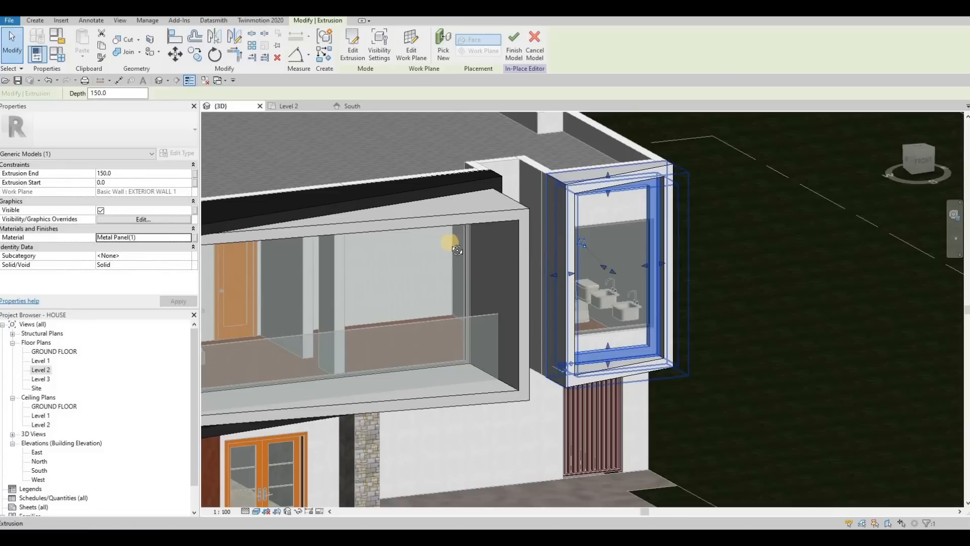
{"action": "middle_click_drag", "start_coordinate": [450, 243], "coordinate": [601, 274], "text": "shift"}
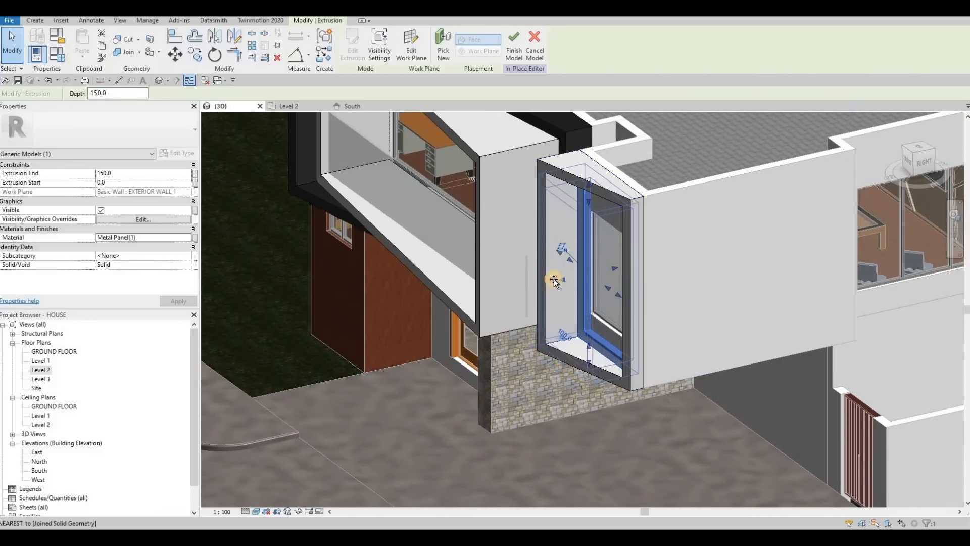
{"action": "key", "text": "Escape"}
{"action": "key", "text": "Escape"}
{"action": "middle_click_drag", "start_coordinate": [649, 301], "coordinate": [529, 301], "text": "shift"}
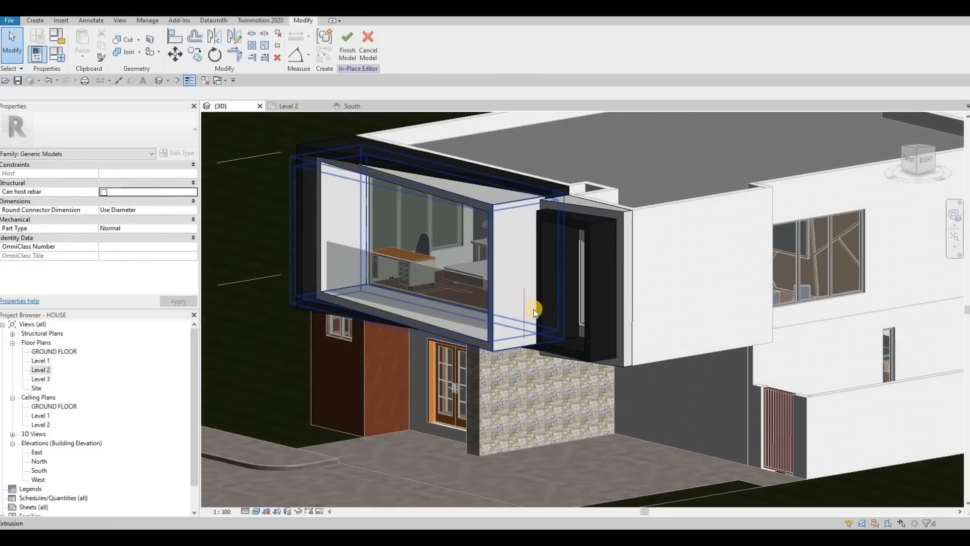
{"action": "middle_click_drag", "start_coordinate": [527, 320], "coordinate": [548, 248], "text": "shift"}
{"action": "key", "text": "Escape"}
{"action": "left_click", "coordinate": [554, 267]}
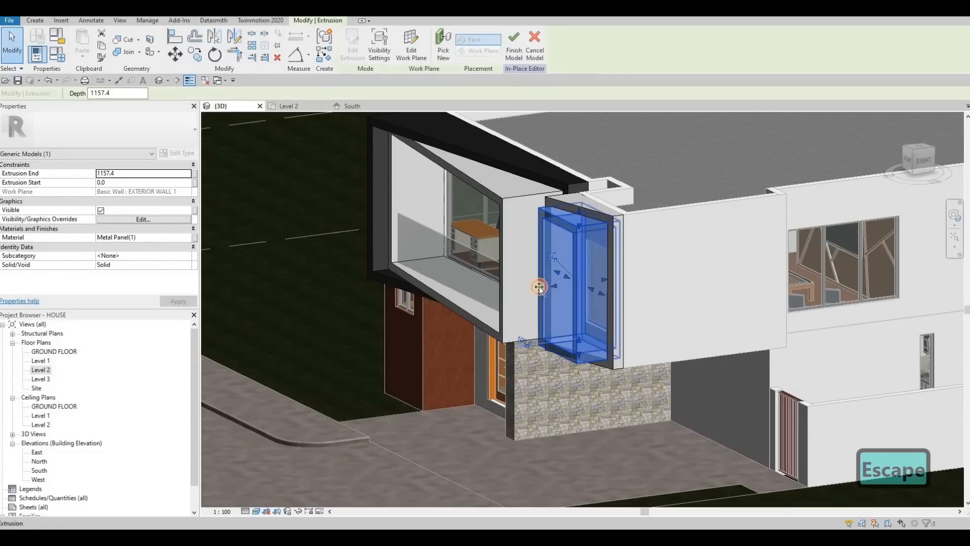
{"action": "key", "text": "Escape"}
{"action": "middle_click_drag", "start_coordinate": [762, 302], "coordinate": [667, 249], "text": "shift"}
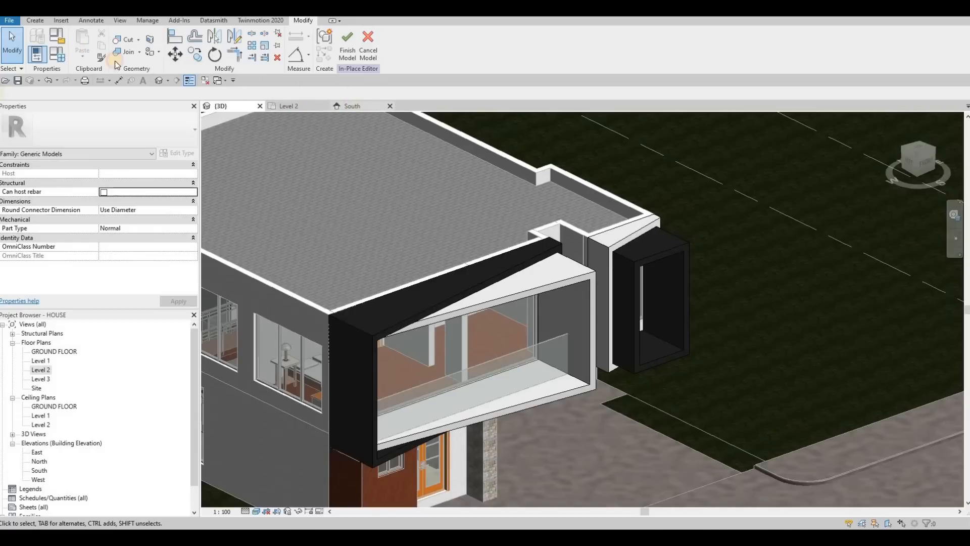
In the Level 2 plan, create a void extrusion 2200 wide over the metal frame's outer end, its edge slanting opposite to the outer frame.
{"action": "key", "text": "ctrl+Tab"}
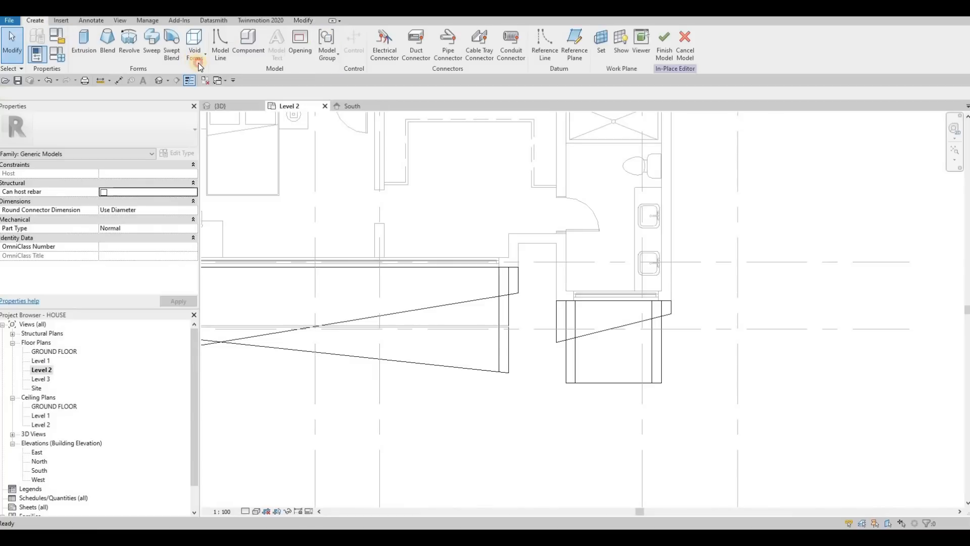
{"action": "left_click", "coordinate": [197, 59]}
{"action": "left_click", "coordinate": [221, 74]}
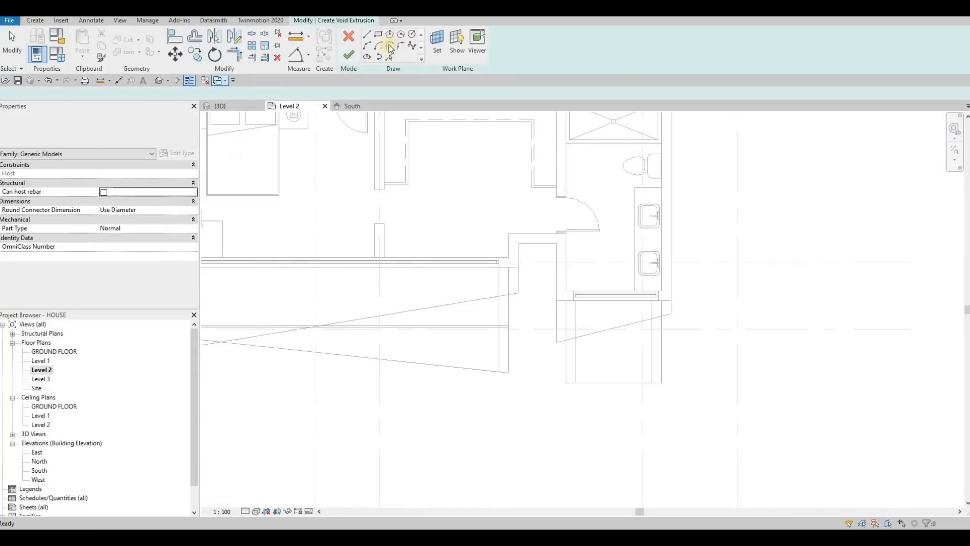
{"action": "left_click", "coordinate": [565, 340]}
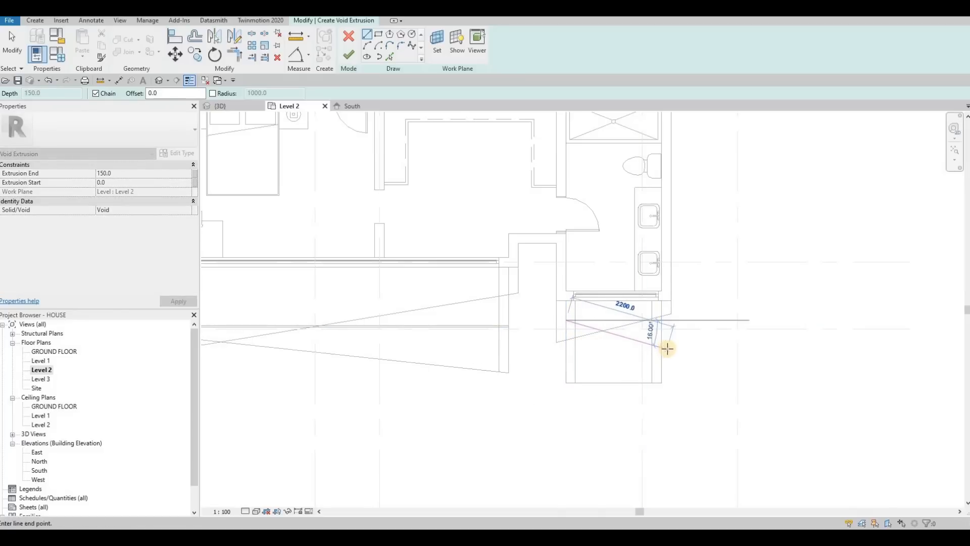
{"action": "left_click", "coordinate": [664, 389]}
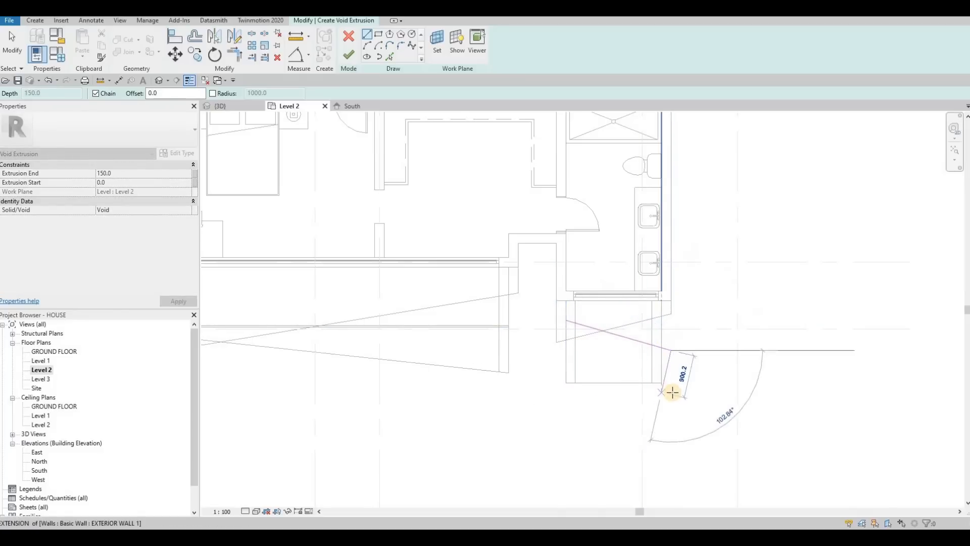
{"action": "left_click", "coordinate": [671, 391]}
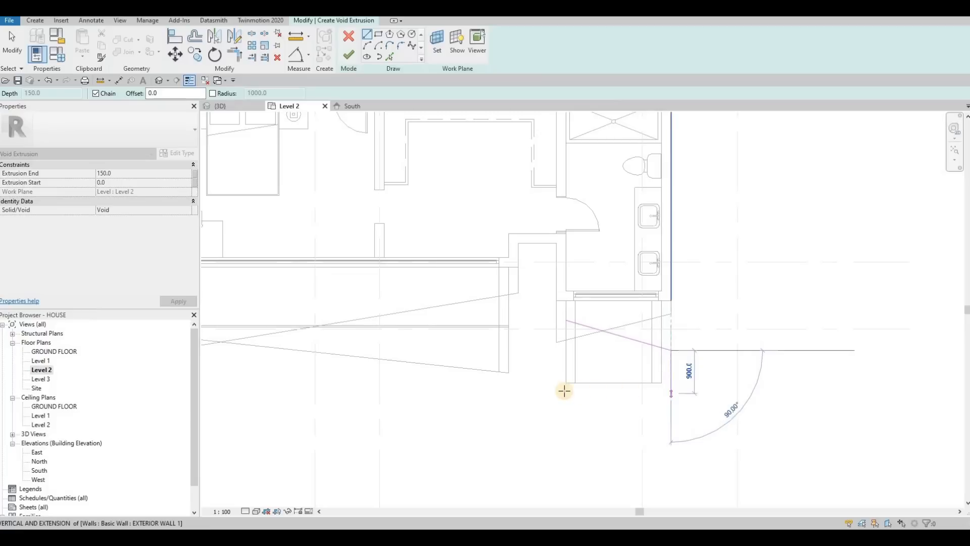
{"action": "left_click", "coordinate": [562, 332]}
{"action": "left_click", "coordinate": [566, 320]}
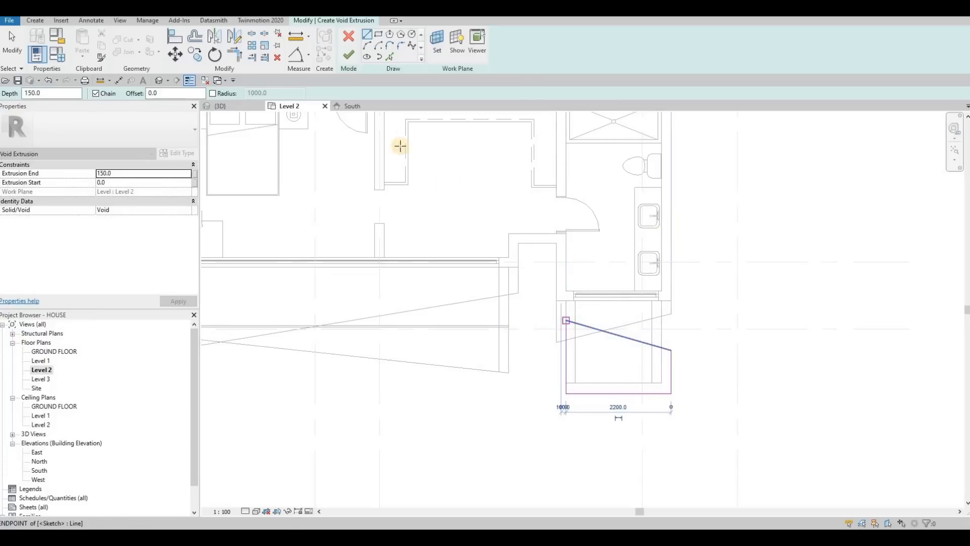
{"action": "key", "text": "Escape"}
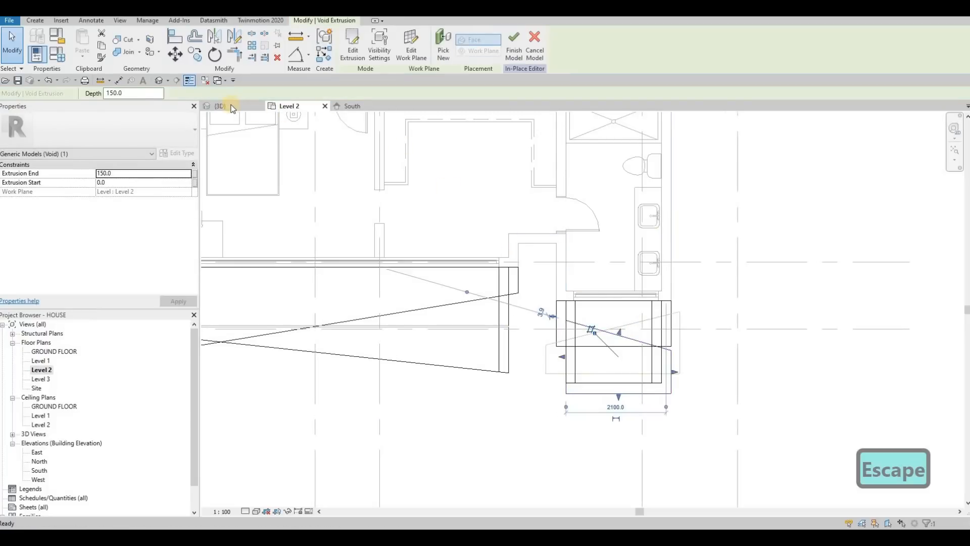
Stretch the void extrusion over the bathroom window box so it runs from -200 to 3400 in the 3D view.
{"action": "key", "text": "ctrl+Tab"}
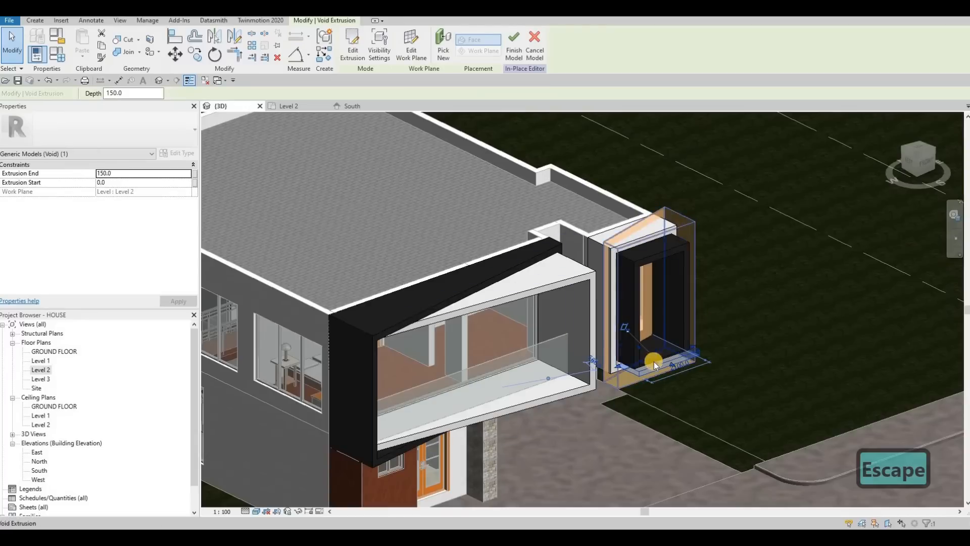
{"action": "scroll", "coordinate": [654, 361], "scroll_direction": "up", "scroll_amount": 2}
{"action": "left_click_drag", "start_coordinate": [659, 294], "coordinate": [667, 233]}
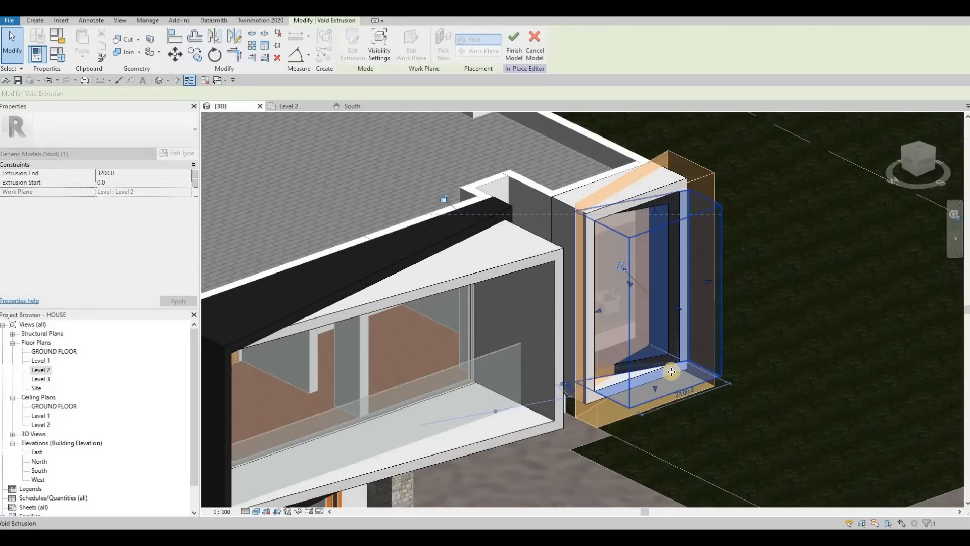
{"action": "left_click", "coordinate": [666, 415]}
{"action": "left_click_drag", "start_coordinate": [654, 393], "coordinate": [654, 400]}
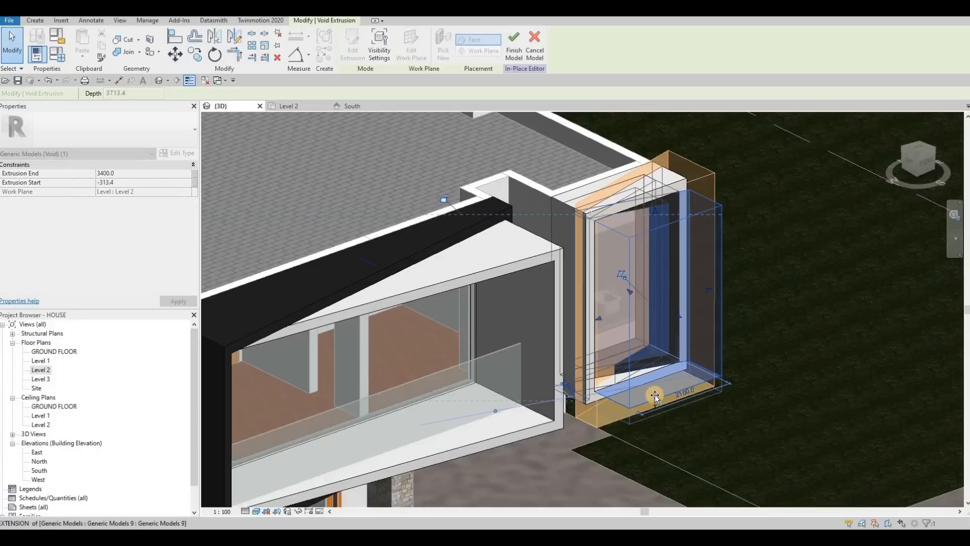
Raise the upper end of the void extrusion to 3600 in the South elevation, keeping its start at -200.
{"action": "left_click", "coordinate": [352, 105]}
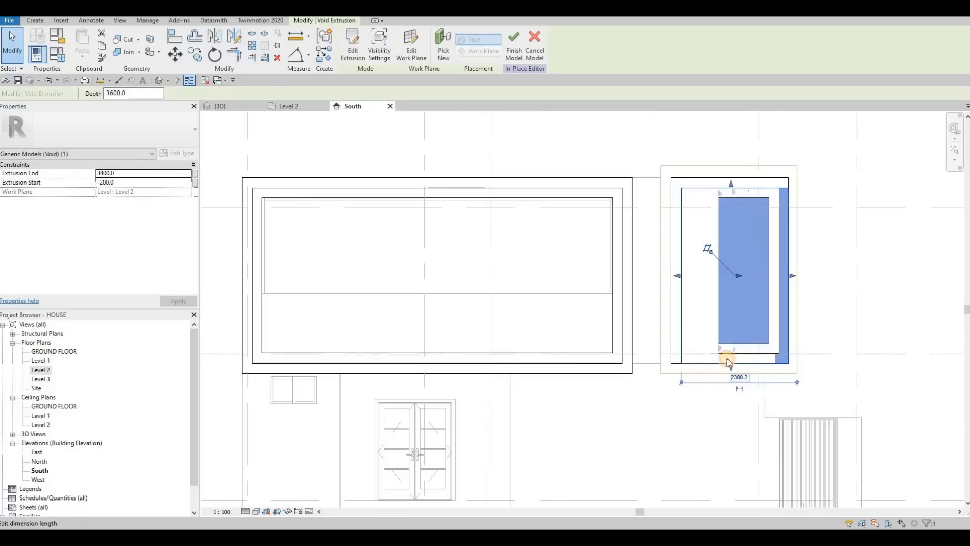
{"action": "left_click_drag", "start_coordinate": [727, 350], "coordinate": [728, 361]}
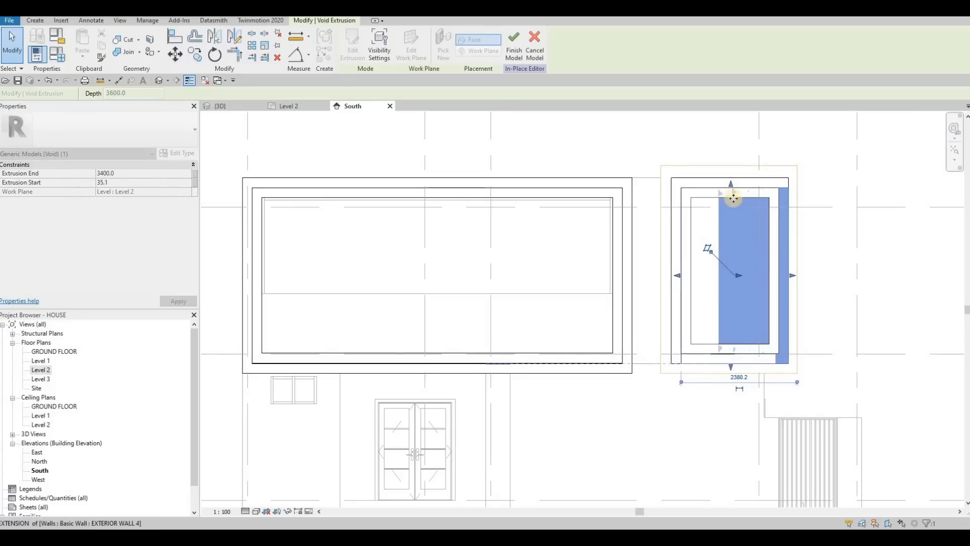
{"action": "left_click_drag", "start_coordinate": [732, 188], "coordinate": [732, 184]}
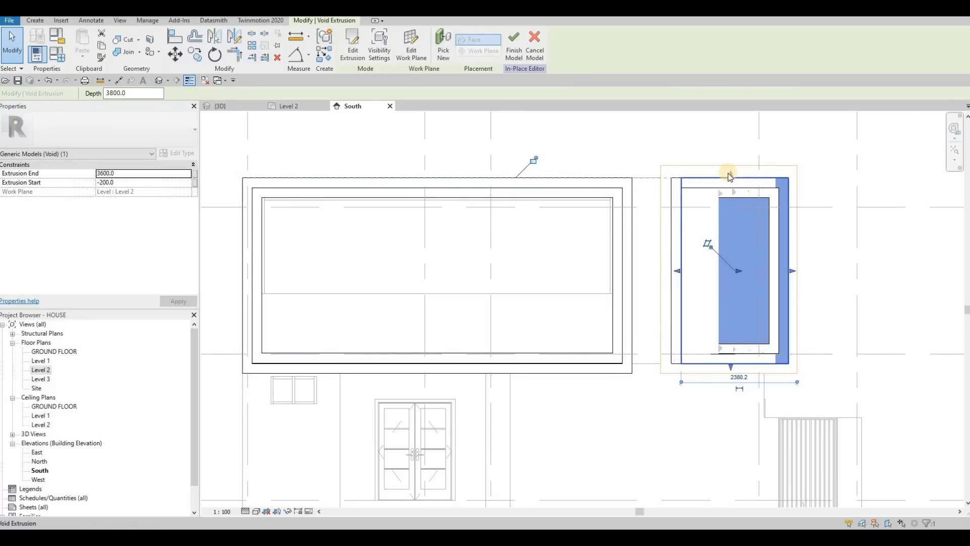
{"action": "left_click_drag", "start_coordinate": [733, 180], "coordinate": [734, 185]}
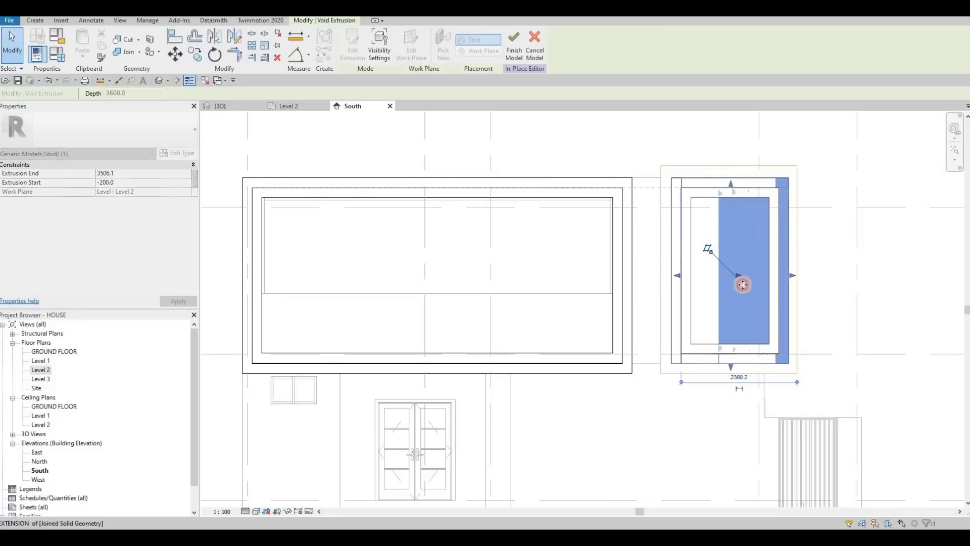
{"action": "left_click_drag", "start_coordinate": [453, 104], "coordinate": [311, 85]}
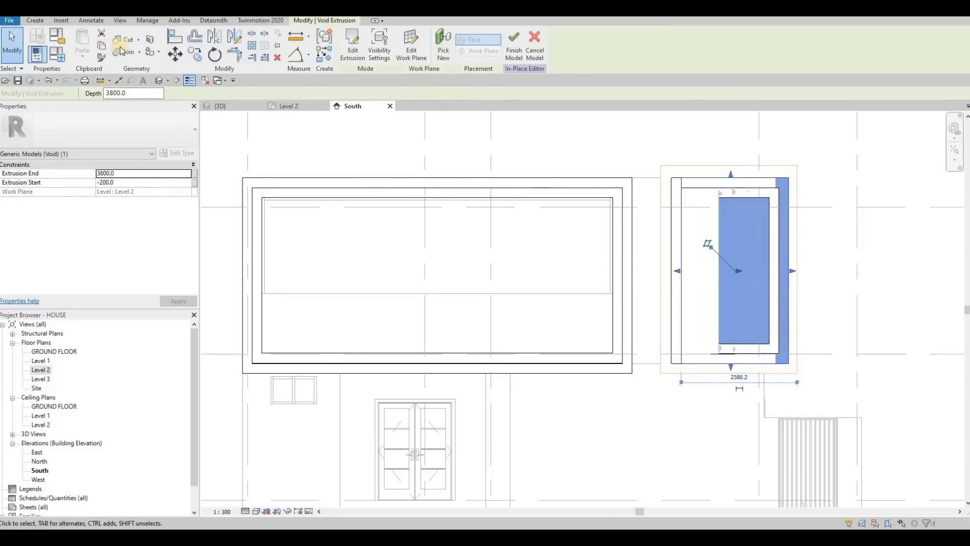
{"action": "key", "text": "Escape"}
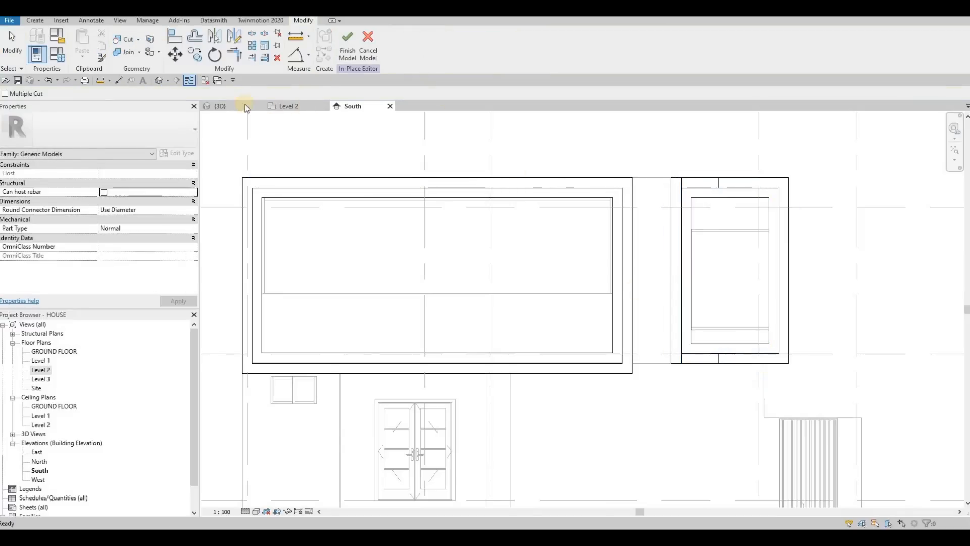
Lower the upper end of the window box's void extrusion to 3400 in the 3D view and inspect the cut from below.
{"action": "key", "text": "ctrl+Tab"}
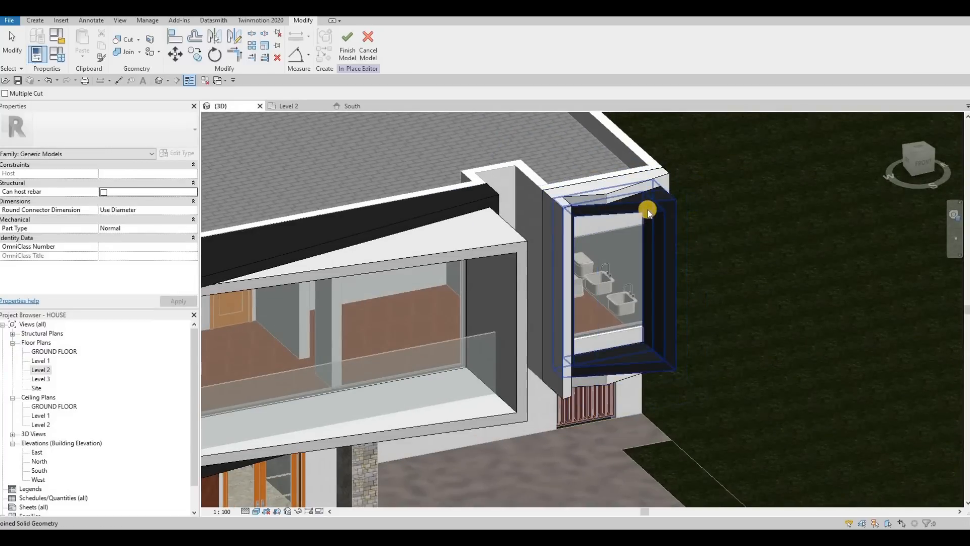
{"action": "key", "text": "Escape"}
{"action": "key", "text": "Escape"}
{"action": "key", "text": "Escape"}
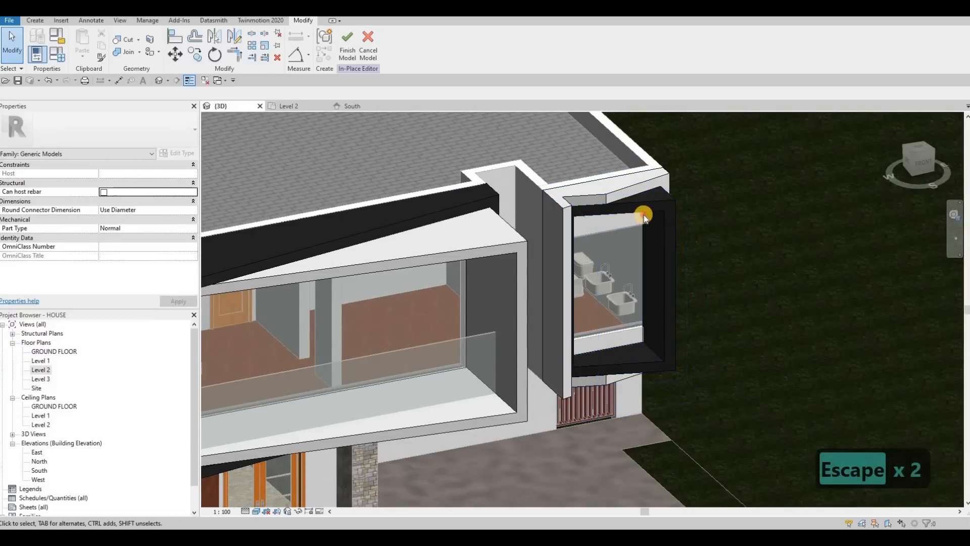
{"action": "left_click", "coordinate": [632, 204]}
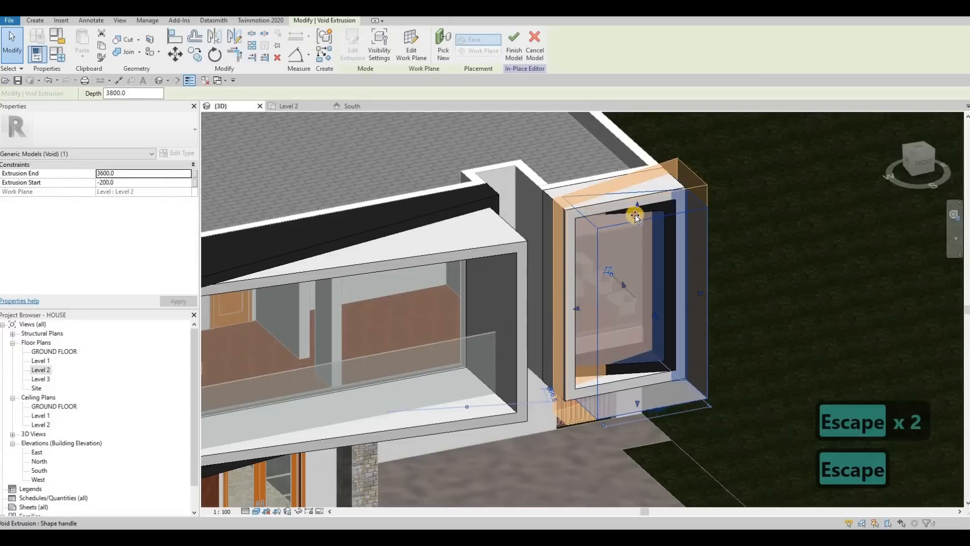
{"action": "left_click_drag", "start_coordinate": [634, 220], "coordinate": [663, 234]}
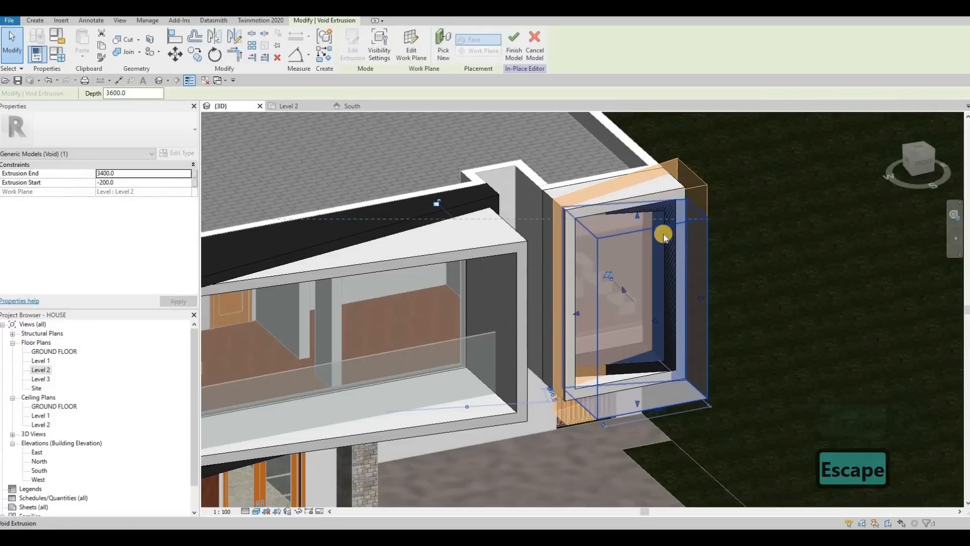
{"action": "key", "text": "Escape"}
{"action": "middle_click_drag", "start_coordinate": [641, 231], "coordinate": [652, 366], "text": "shift"}
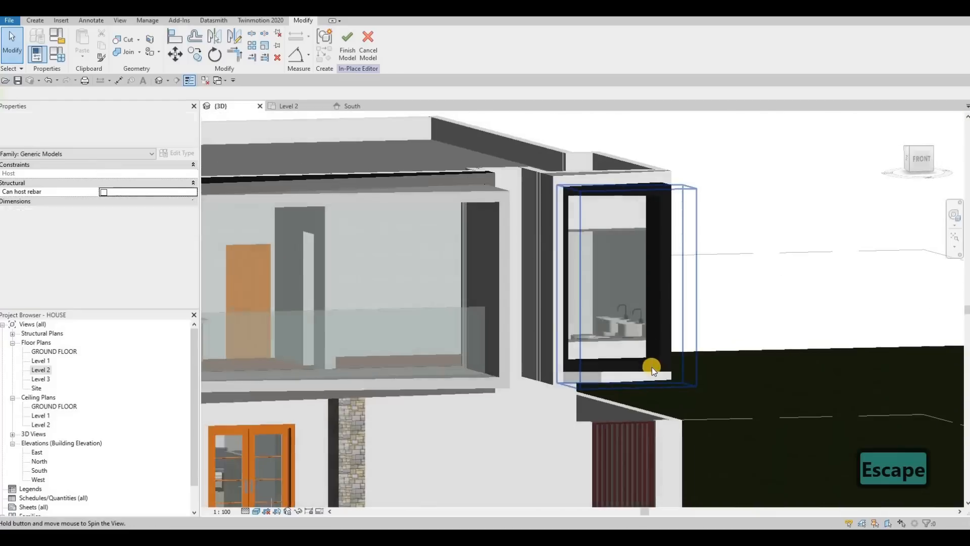
Raise the lower end of the void extrusion to the Level 2 line in the South elevation, giving an extrusion start of 0.
{"action": "left_click", "coordinate": [349, 107]}
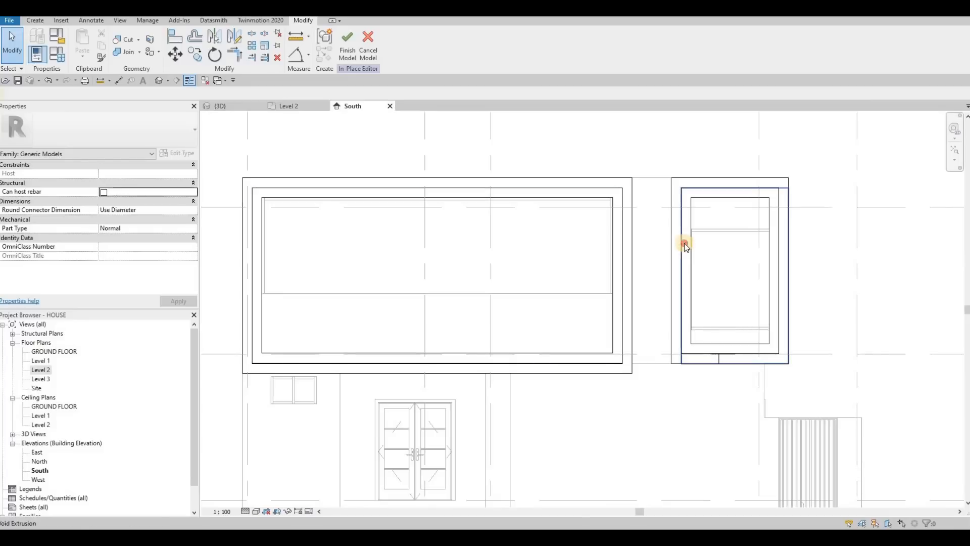
{"action": "left_click", "coordinate": [732, 342]}
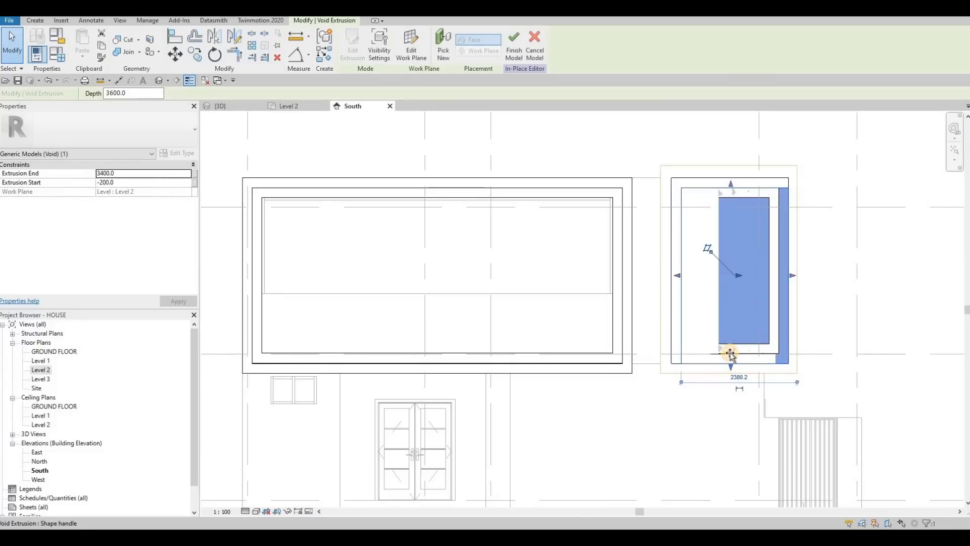
{"action": "left_click_drag", "start_coordinate": [732, 355], "coordinate": [731, 354]}
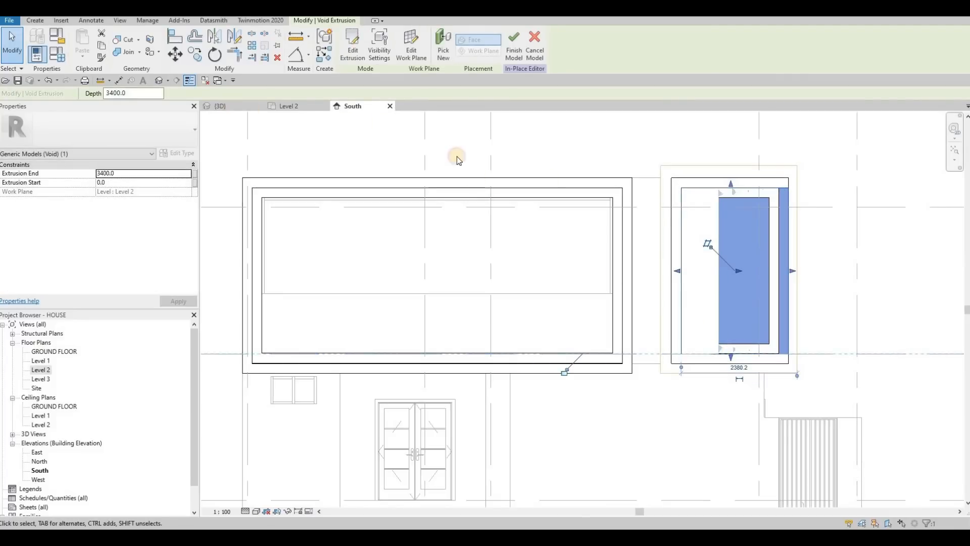
{"action": "key", "text": "ctrl+Tab"}
{"action": "key", "text": "Escape"}
Check the cut window box from several angles and finish the in-place model.
{"action": "middle_click_drag", "start_coordinate": [659, 320], "coordinate": [634, 212], "text": "shift"}
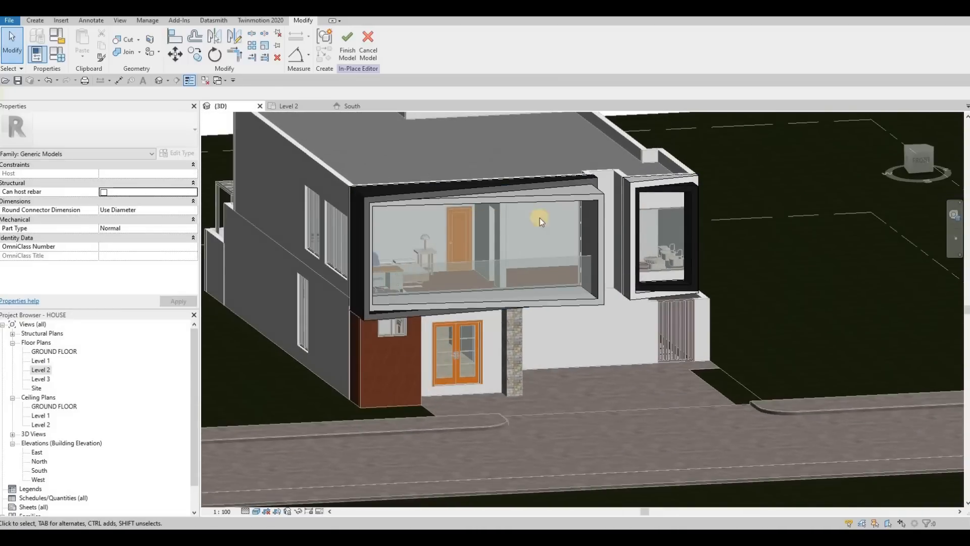
{"action": "middle_click_drag", "start_coordinate": [539, 217], "coordinate": [347, 51], "text": "shift"}
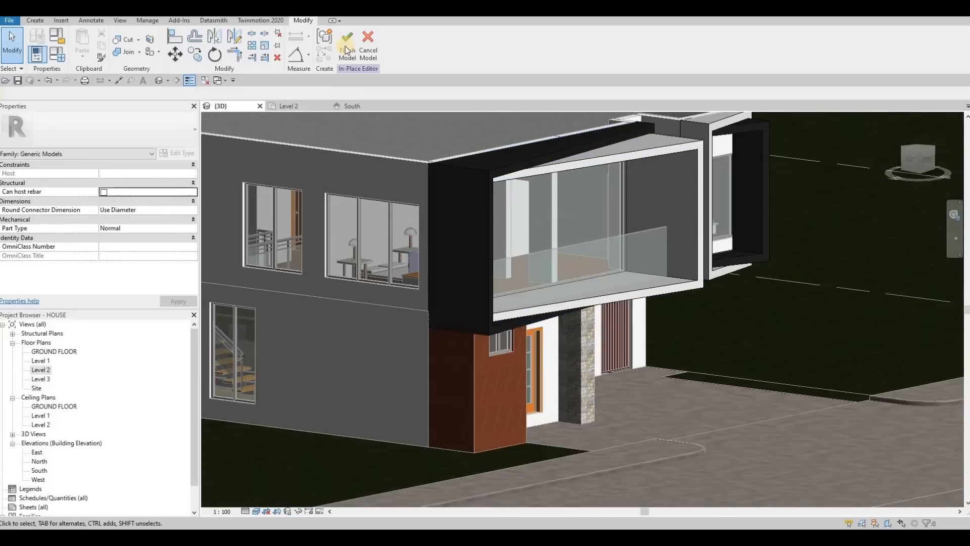
{"action": "left_click", "coordinate": [347, 50]}
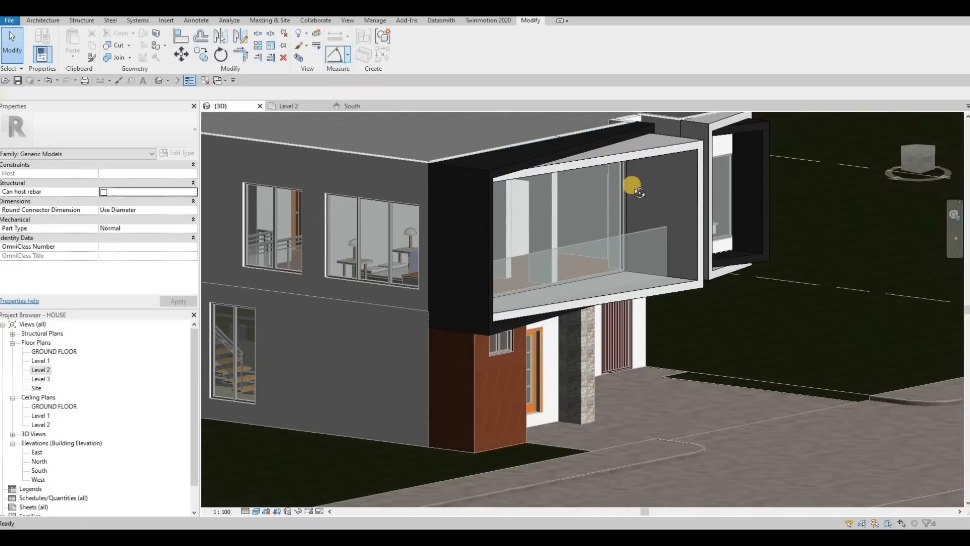
In the South elevation, raise the bathroom curtain wall's top to a 200 top offset and align its left edge with the box opening.
{"action": "left_click", "coordinate": [352, 106]}
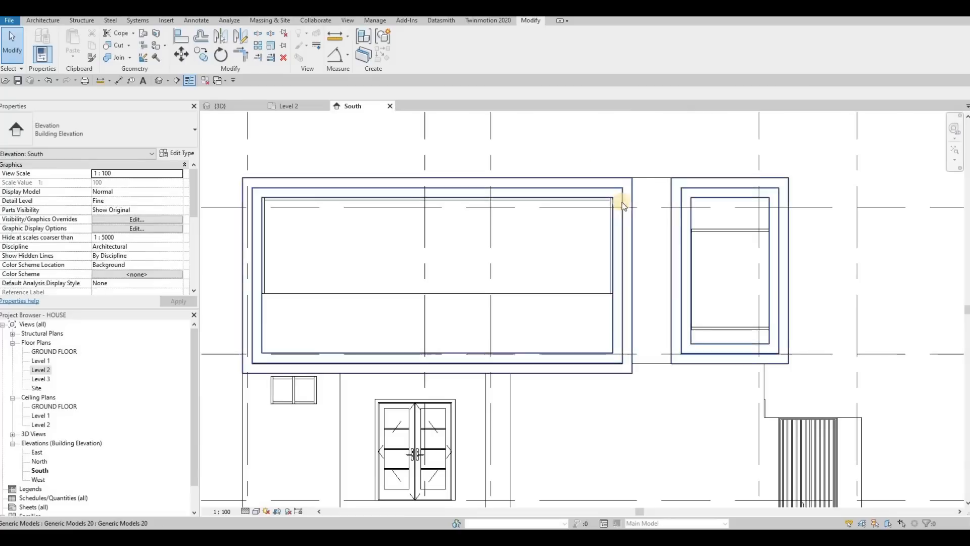
{"action": "left_click", "coordinate": [656, 203]}
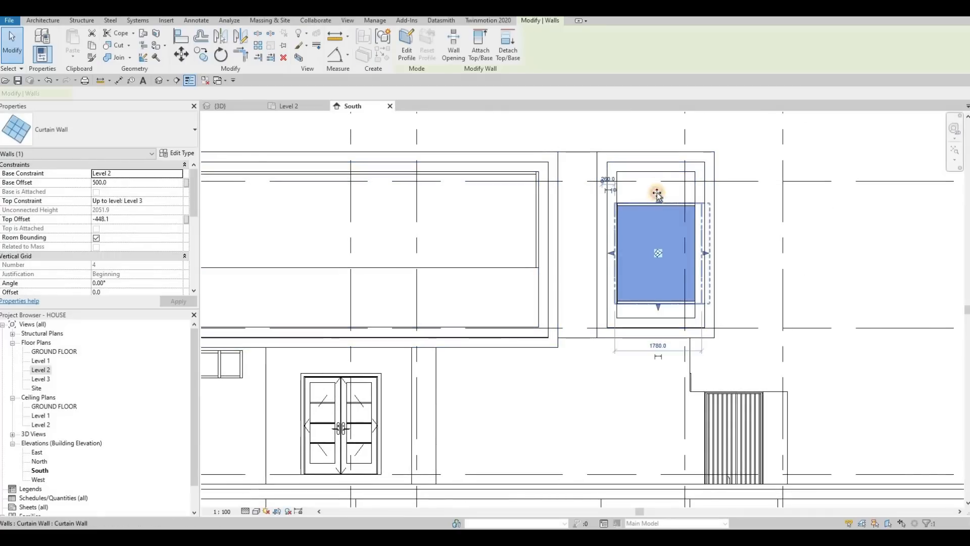
{"action": "left_click_drag", "start_coordinate": [658, 200], "coordinate": [656, 170]}
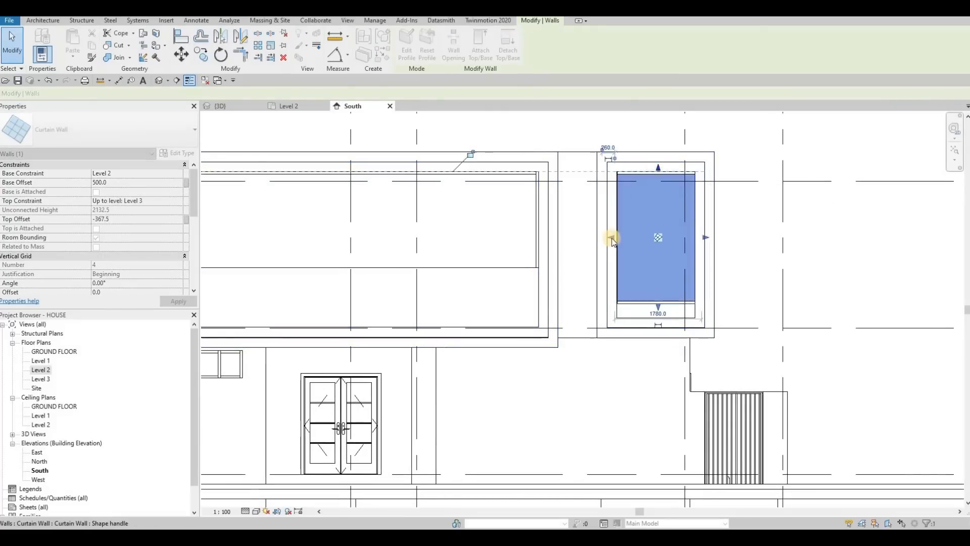
{"action": "mouse_move", "coordinate": [611, 238]}
{"action": "left_mouse_down"}
{"action": "mouse_move", "coordinate": [624, 235]}
{"action": "mouse_move", "coordinate": [601, 245]}
{"action": "left_mouse_up"}
{"action": "scroll", "coordinate": [613, 243], "scroll_direction": "up", "scroll_amount": 2}
{"action": "scroll", "coordinate": [609, 245], "scroll_direction": "up", "scroll_amount": 2}
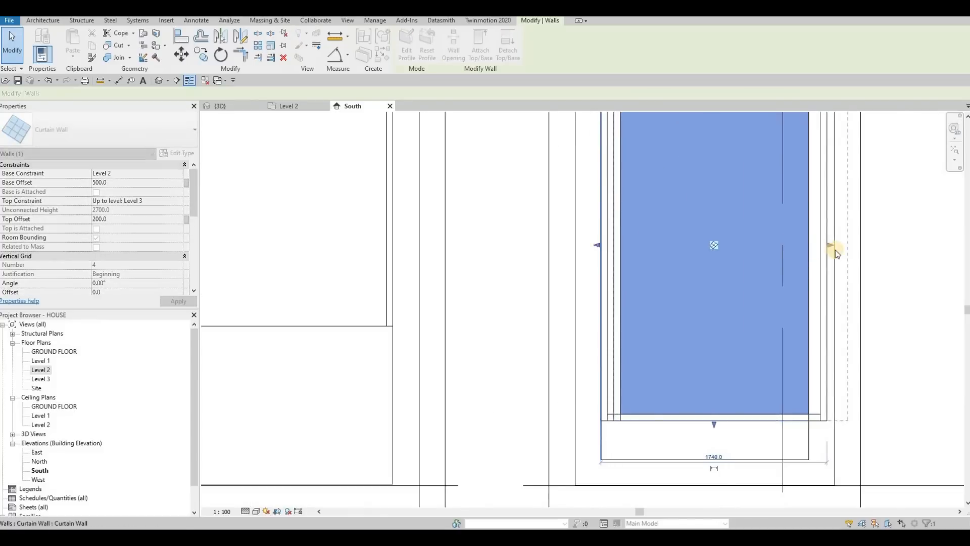
Fit the curtain wall's right and lower edges to the box opening, making it 1600 wide, and review it in 3D.
{"action": "left_click_drag", "start_coordinate": [830, 245], "coordinate": [809, 244]}
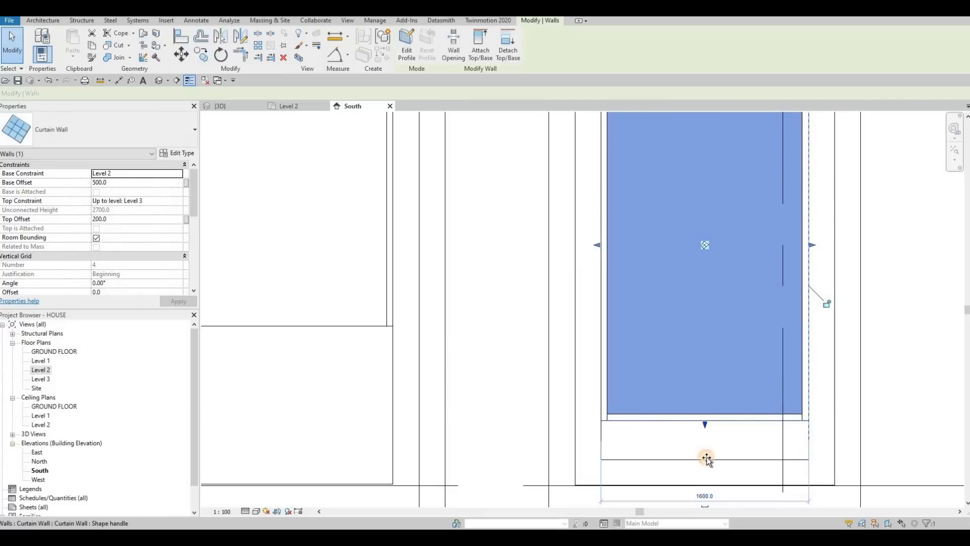
{"action": "left_click_drag", "start_coordinate": [707, 459], "coordinate": [708, 462]}
{"action": "scroll", "coordinate": [698, 379], "scroll_direction": "down", "scroll_amount": 4}
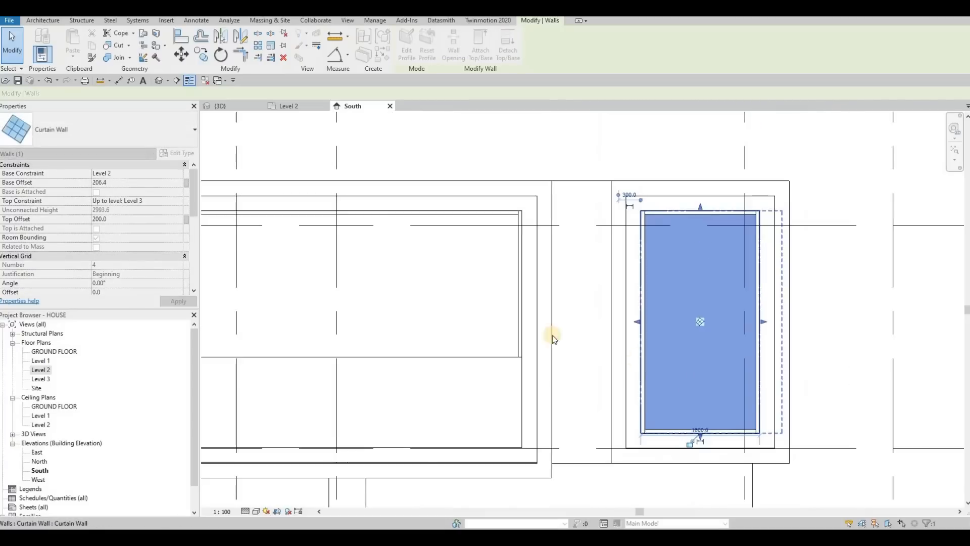
{"action": "key", "text": "Escape"}
{"action": "key", "text": "Escape"}
{"action": "left_click", "coordinate": [226, 107]}
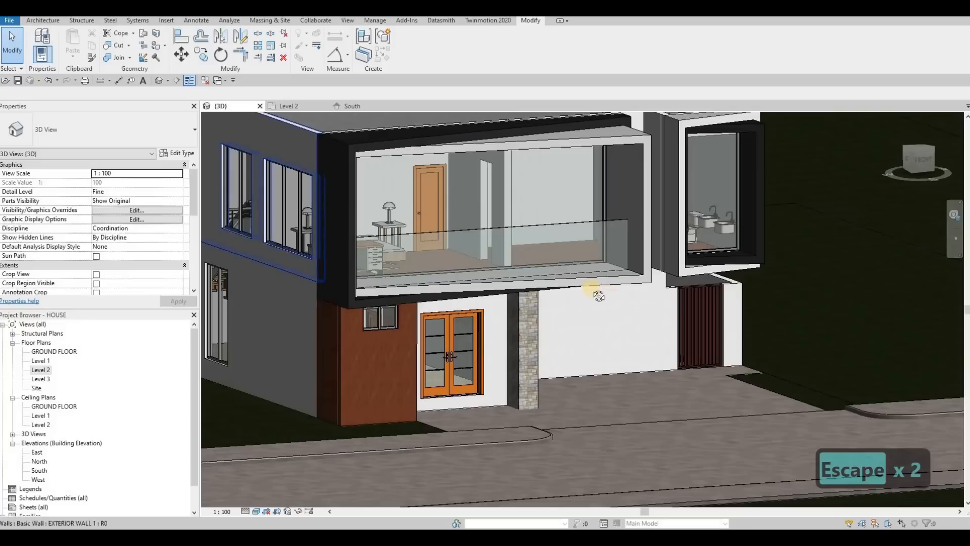
{"action": "middle_click_drag", "start_coordinate": [596, 297], "coordinate": [290, 186], "text": "shift"}
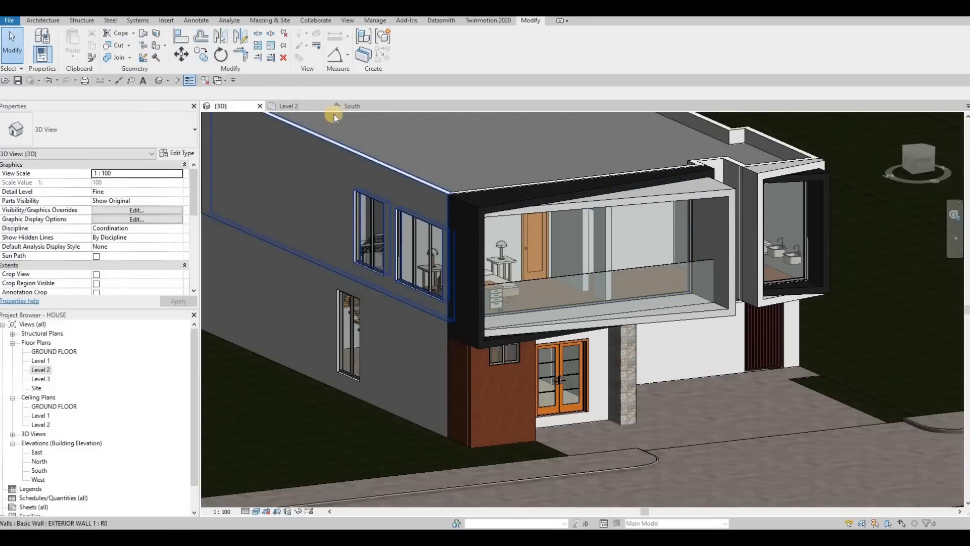
Place vertical curtain grid lines at successive midpoints in the South elevation, dividing the large balcony curtain wall into eight equal panels.
{"action": "left_click", "coordinate": [362, 105]}
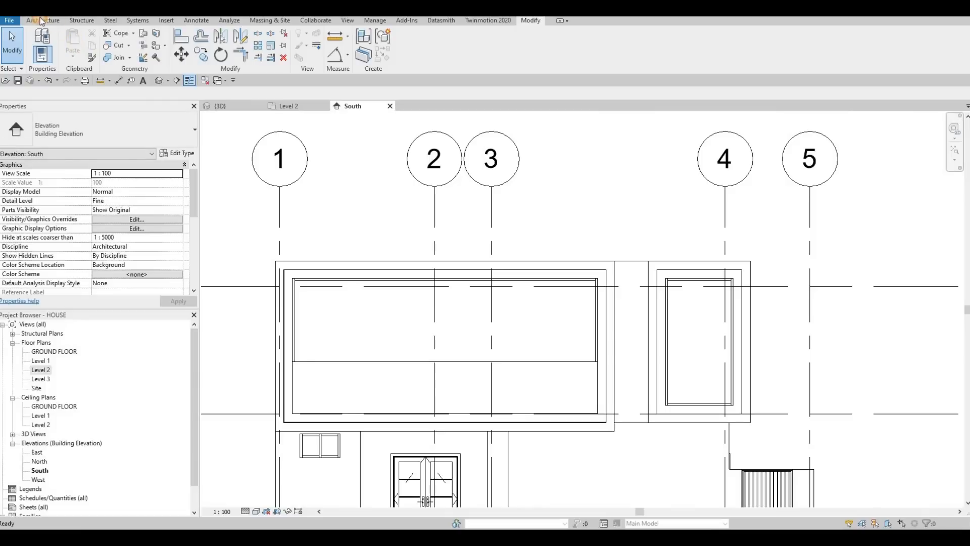
{"action": "left_click", "coordinate": [277, 44]}
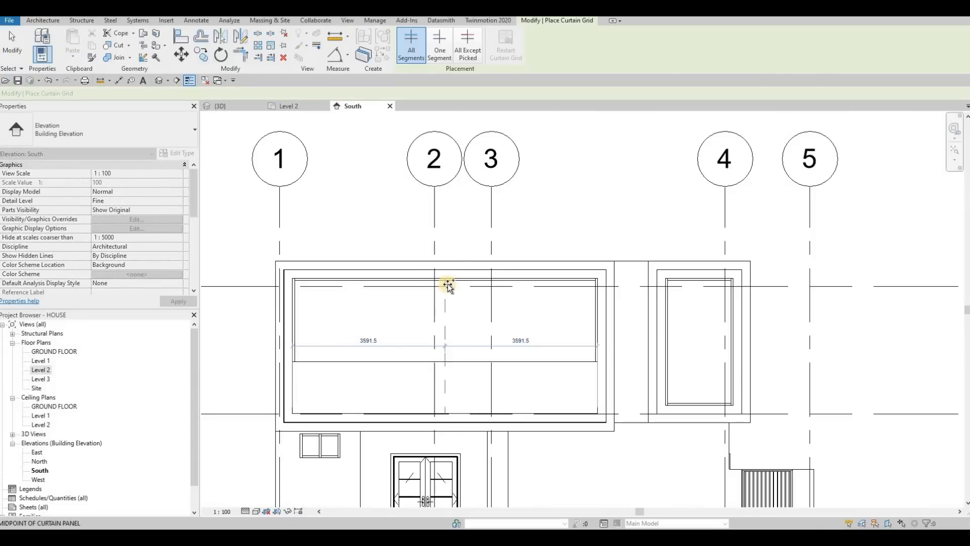
{"action": "left_click", "coordinate": [369, 283]}
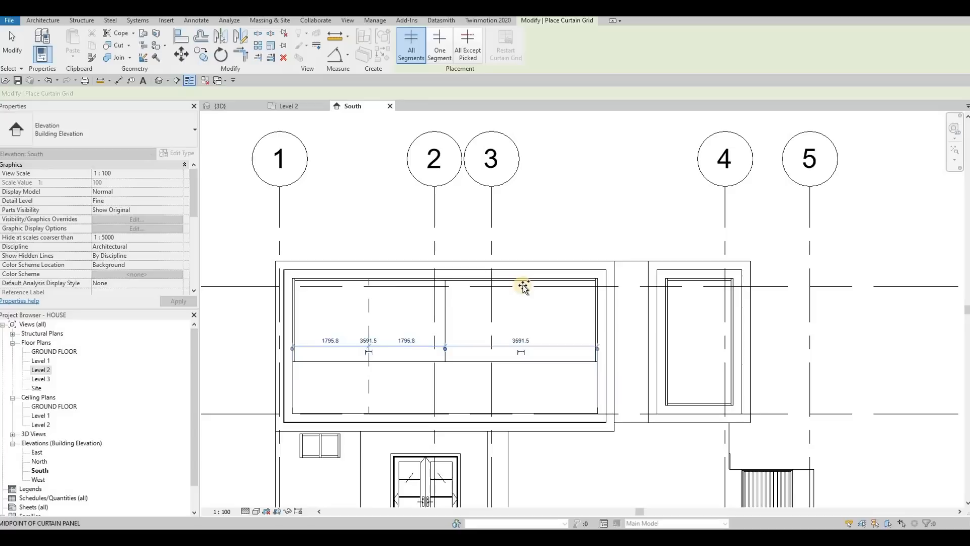
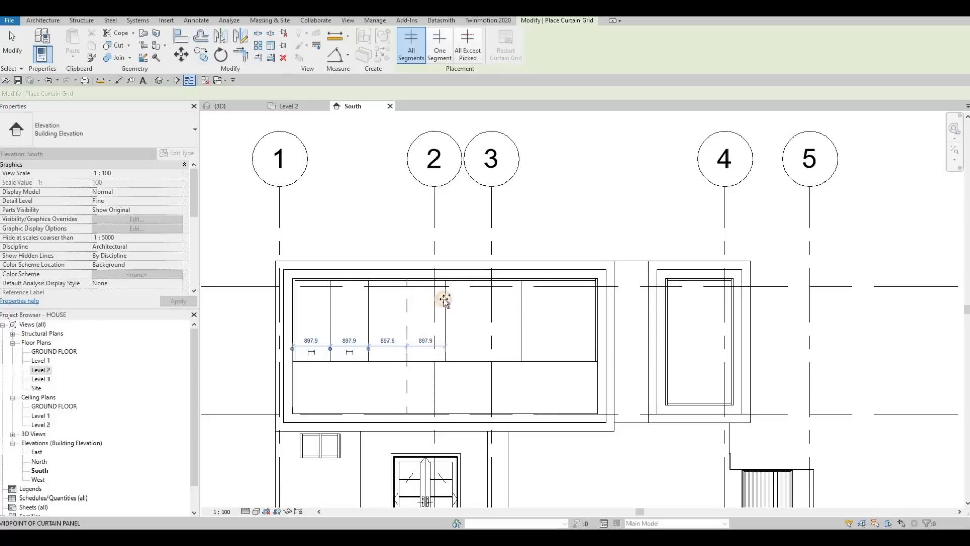
{"action": "left_click", "coordinate": [553, 303]}
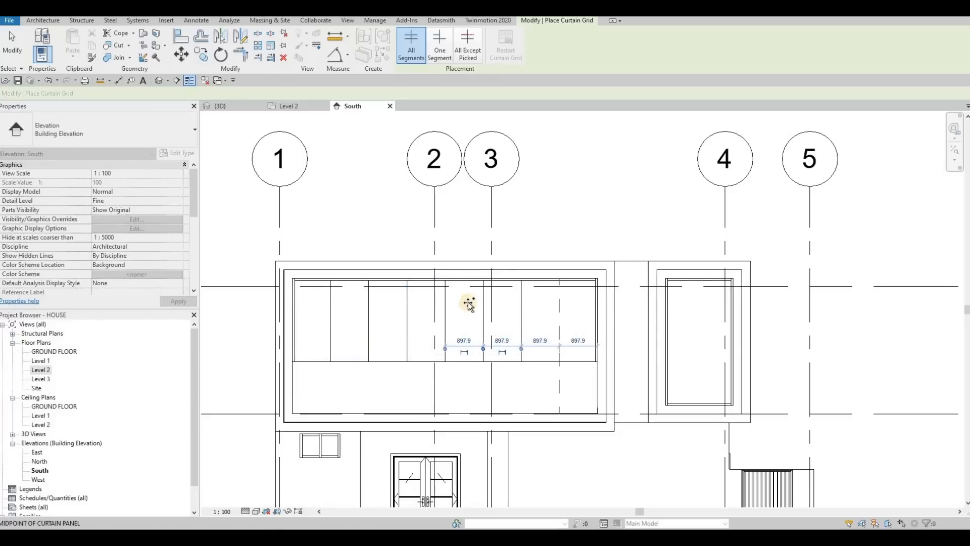
{"action": "key", "text": "Escape"}
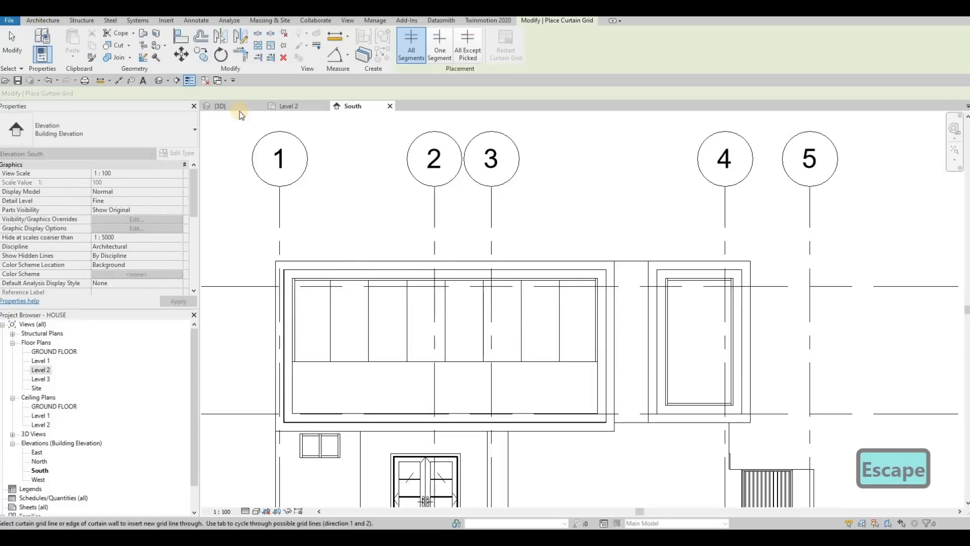
{"action": "key", "text": "ctrl+Tab"}
{"action": "scroll", "coordinate": [557, 258], "scroll_direction": "up", "scroll_amount": 5}
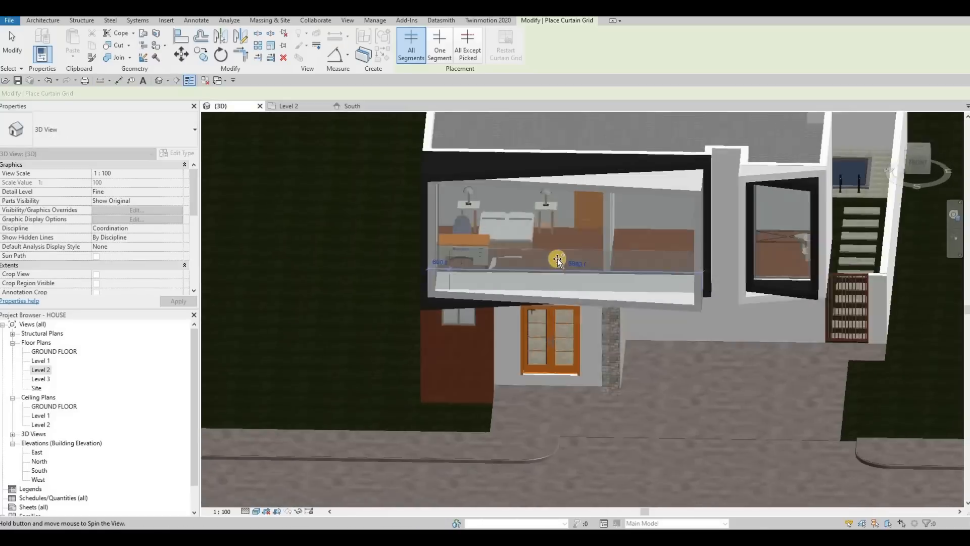
In the South elevation, change the balcony curtain wall's fifth panel from the left to the M_Door-Curtain-Wall-Single-Glass type.
{"action": "middle_click_drag", "start_coordinate": [643, 309], "coordinate": [591, 275], "text": "shift"}
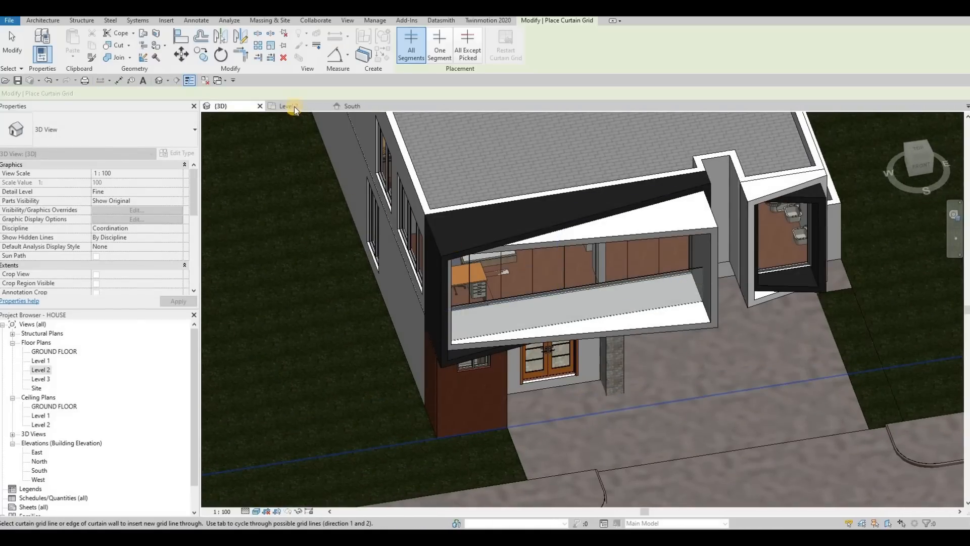
{"action": "key", "text": "ctrl+Tab"}
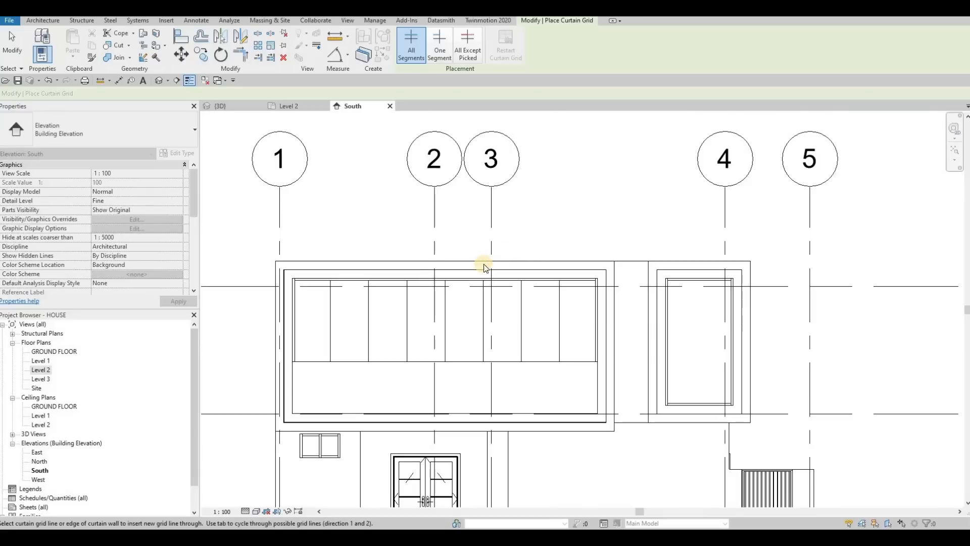
{"action": "key", "text": "Escape"}
{"action": "key", "text": "Tab"}
{"action": "key", "text": "Tab"}
{"action": "key", "text": "Tab"}
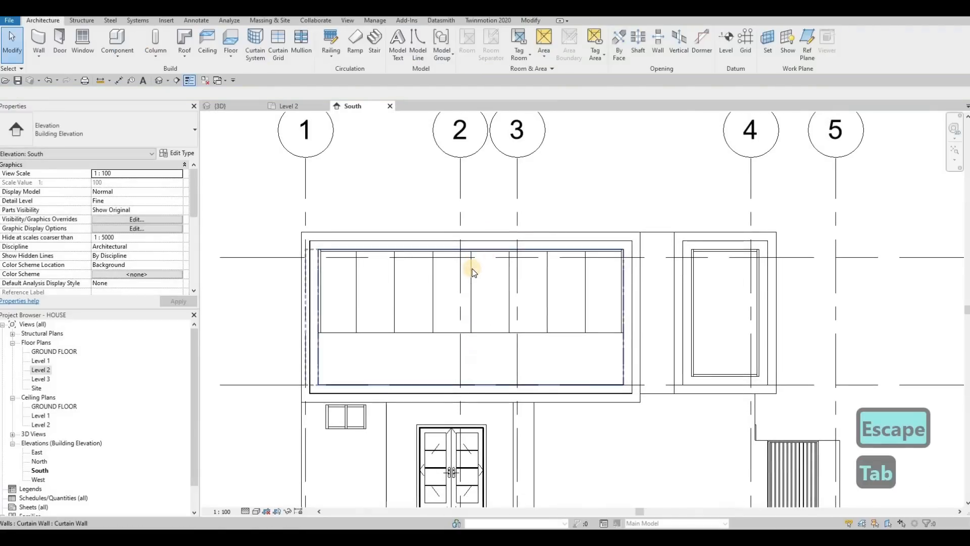
{"action": "left_click", "coordinate": [472, 268]}
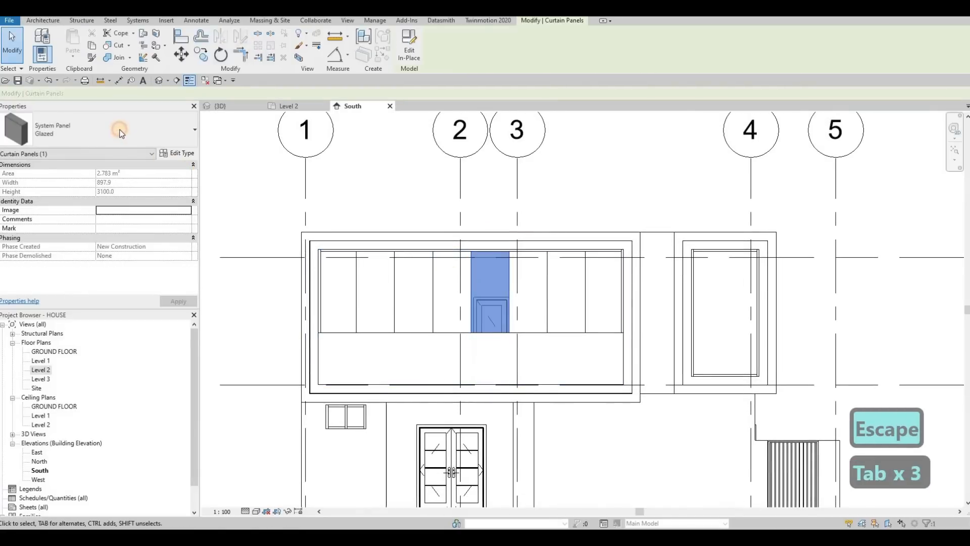
{"action": "left_click", "coordinate": [121, 131]}
{"action": "left_click", "coordinate": [48, 246]}
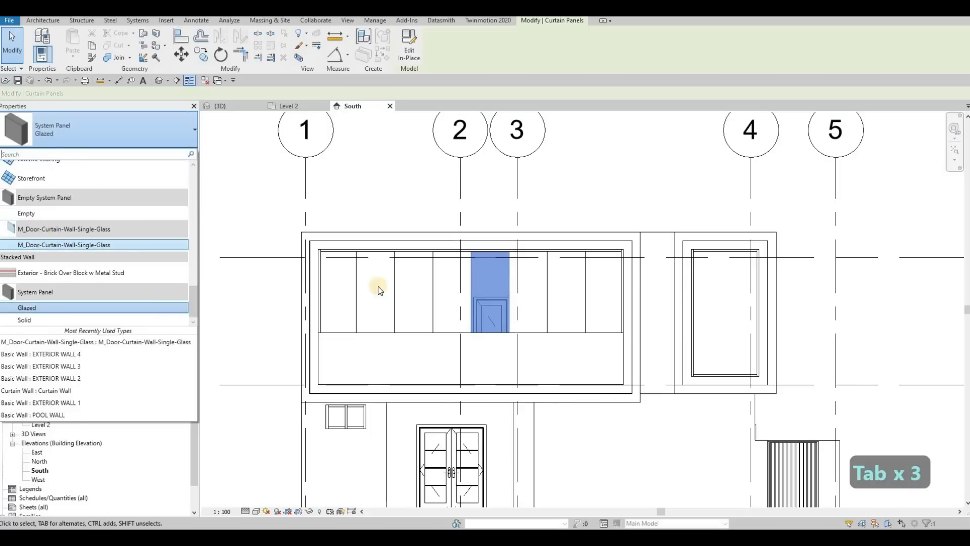
{"action": "key", "text": "Escape"}
{"action": "key", "text": "Escape"}
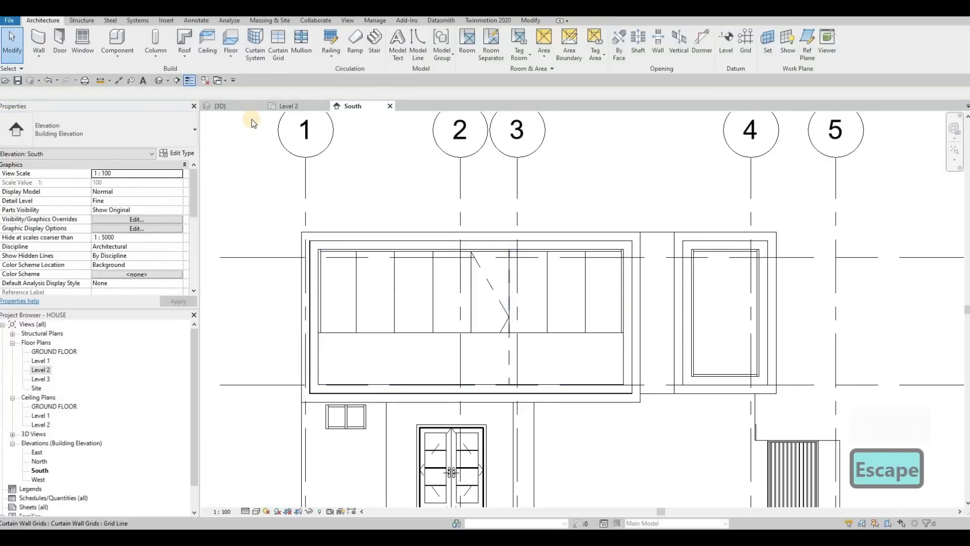
Check the glass door in 3D and flip its swing in the Level 2 plan so it opens onto the balcony.
{"action": "left_click", "coordinate": [238, 106]}
{"action": "middle_click_drag", "start_coordinate": [505, 233], "coordinate": [583, 256], "text": "shift"}
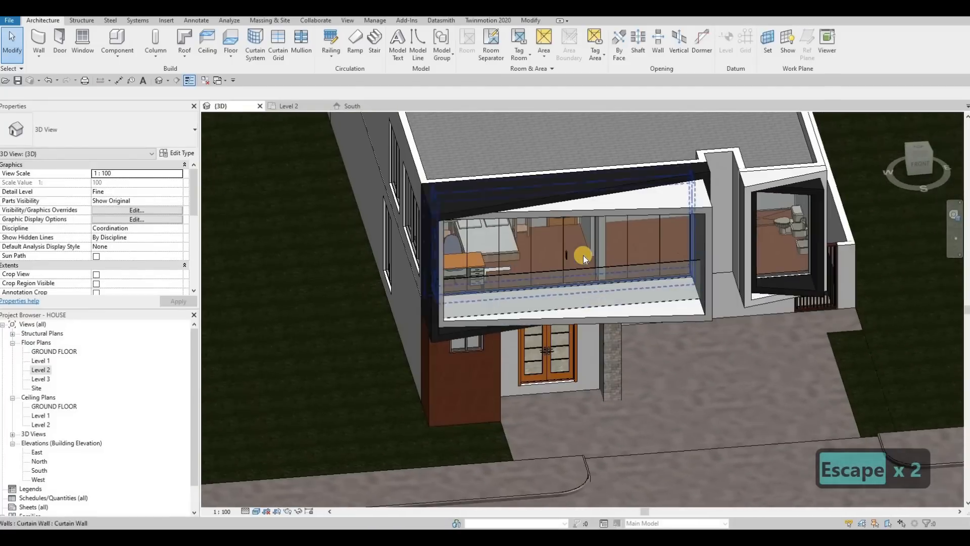
{"action": "left_click", "coordinate": [286, 106]}
{"action": "scroll", "coordinate": [500, 232], "scroll_direction": "left", "scroll_amount": 3, "text": "shift"}
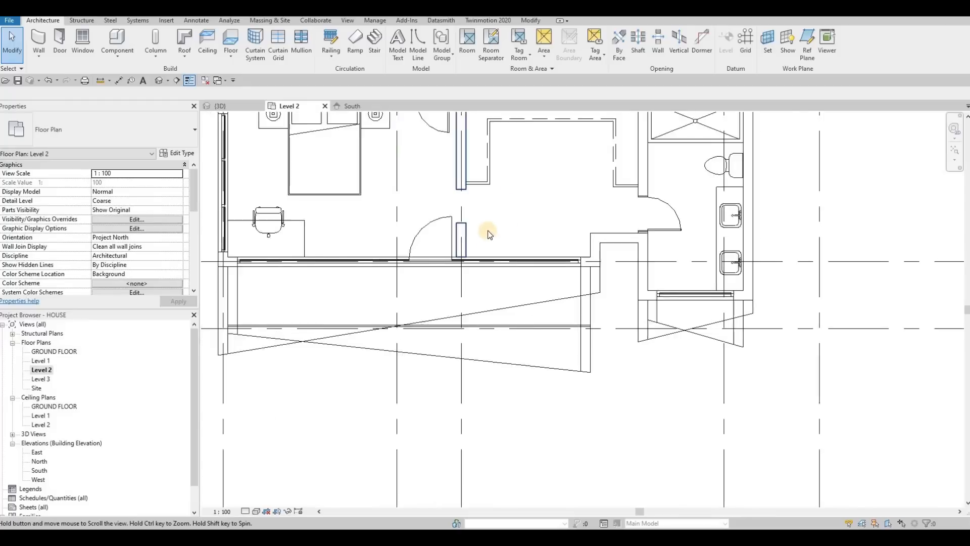
{"action": "left_click", "coordinate": [503, 232]}
{"action": "left_click", "coordinate": [500, 225]}
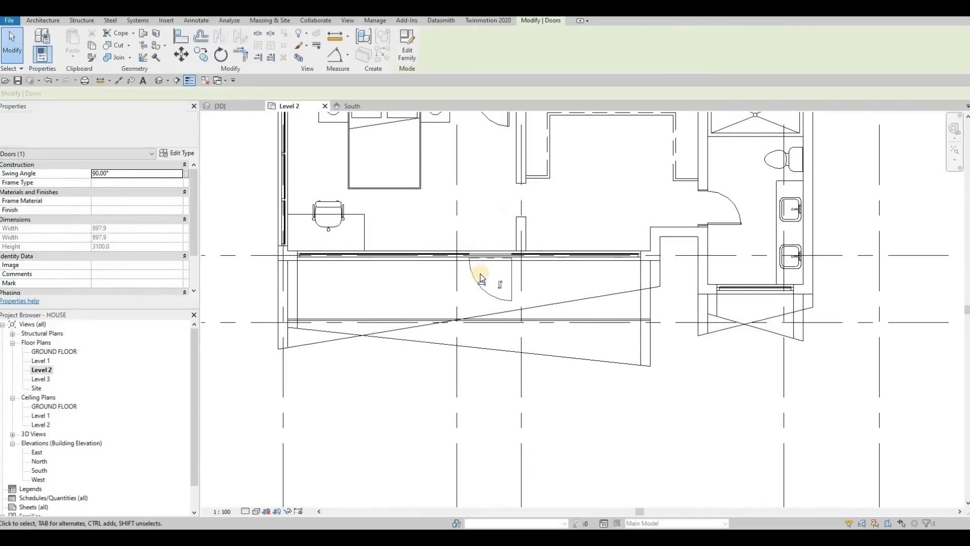
{"action": "key", "text": "Escape"}
{"action": "scroll", "coordinate": [541, 278], "scroll_direction": "left", "scroll_amount": 2, "text": "shift"}
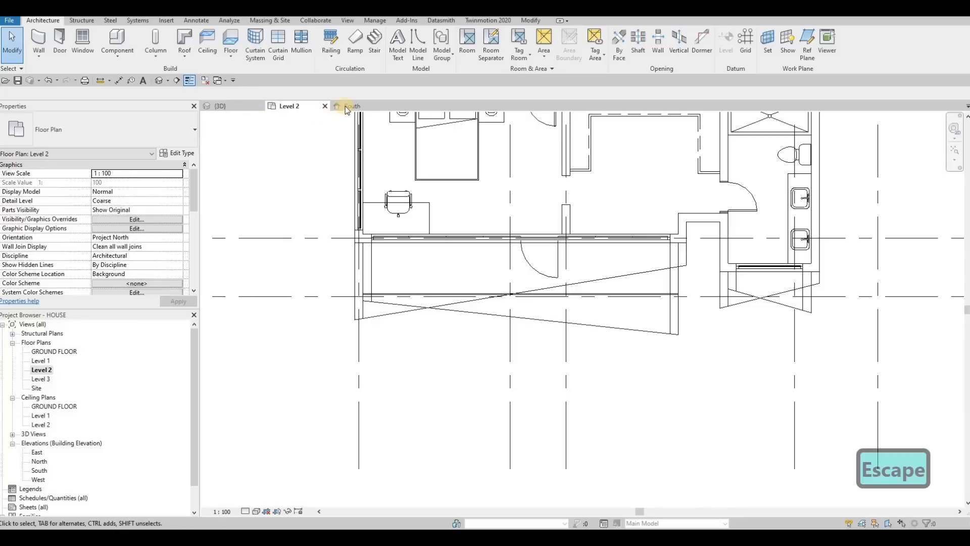
In the South elevation, add 50mm x 65mm rectangular mullions to all grid lines of the balcony curtain wall.
{"action": "key", "text": "ctrl+Tab"}
{"action": "key", "text": "Escape"}
{"action": "scroll", "coordinate": [462, 256], "scroll_direction": "up", "scroll_amount": 2}
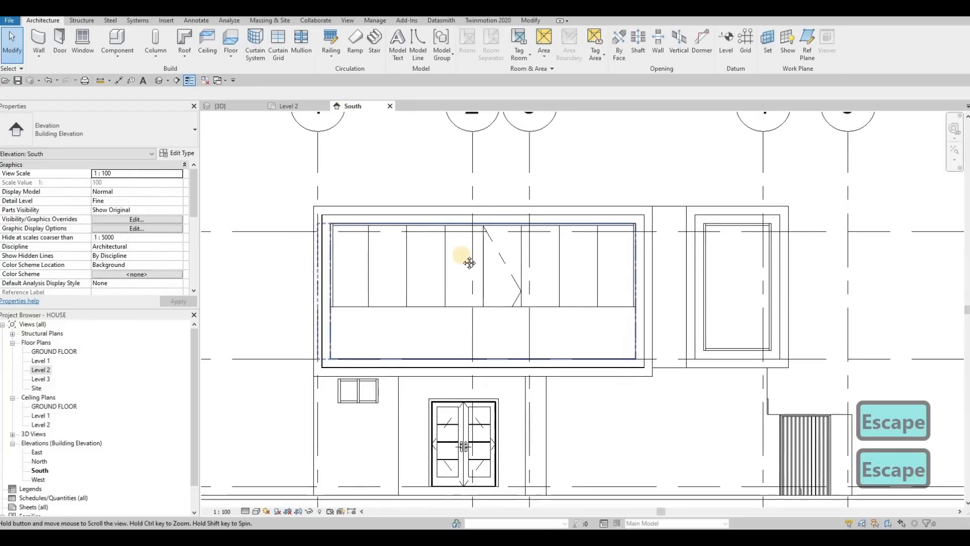
{"action": "scroll", "coordinate": [475, 275], "scroll_direction": "left", "scroll_amount": 2, "text": "shift"}
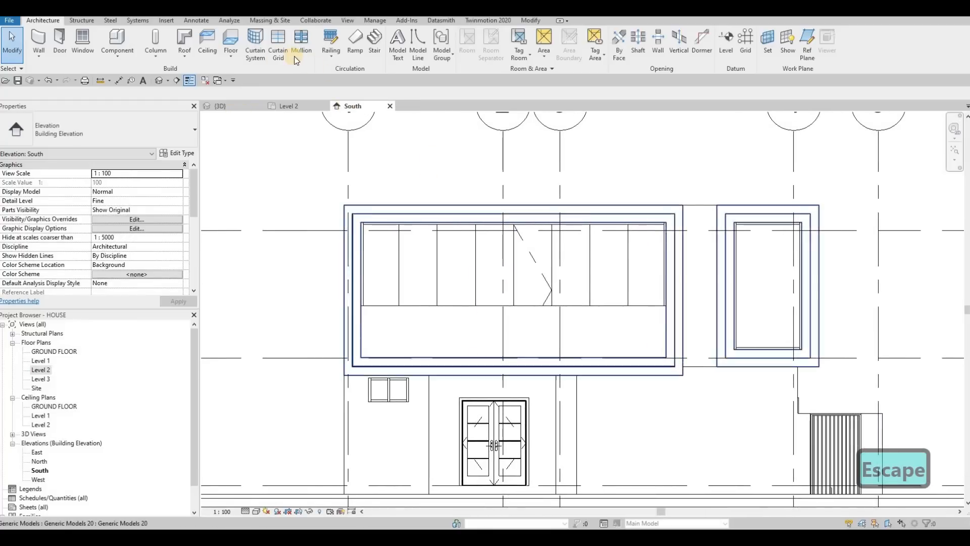
{"action": "left_click", "coordinate": [302, 56]}
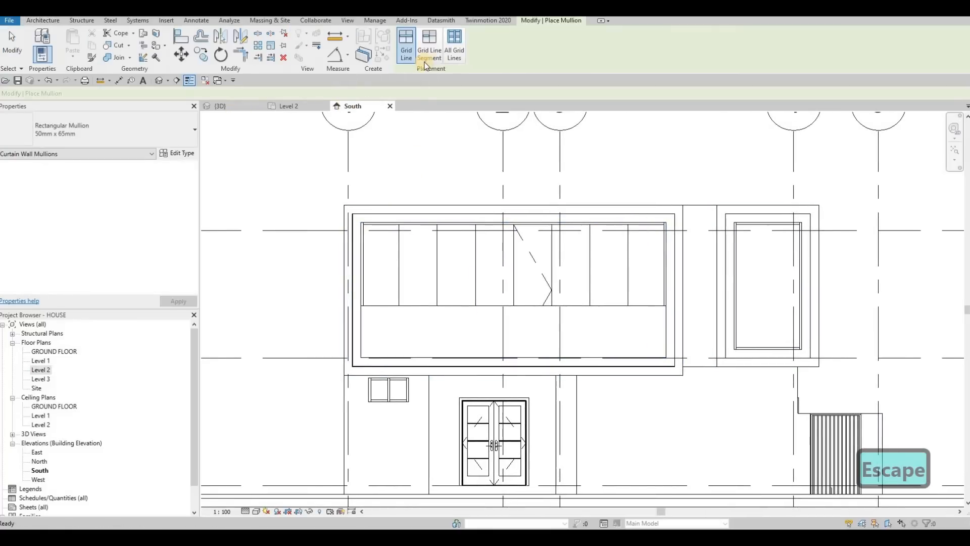
{"action": "left_click", "coordinate": [456, 56]}
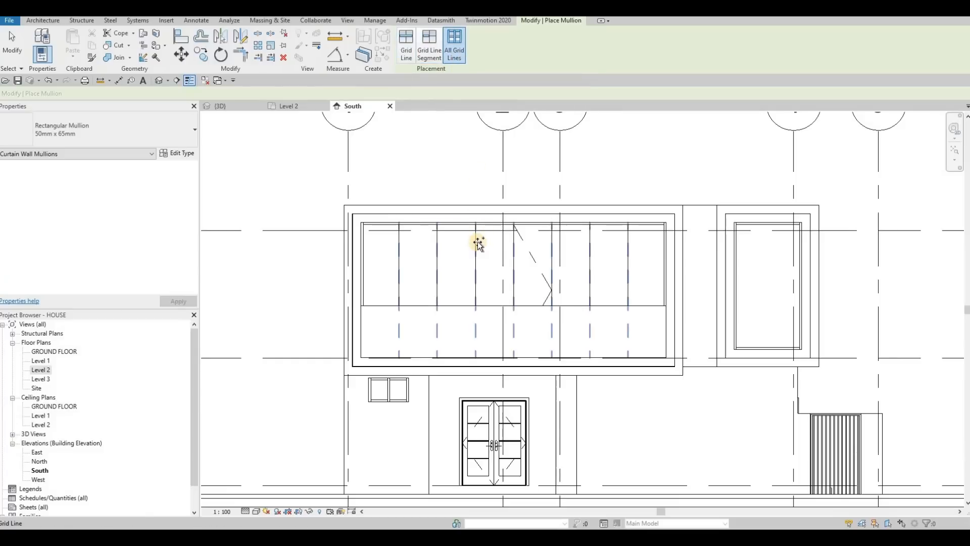
{"action": "left_click", "coordinate": [542, 259]}
{"action": "key", "text": "Escape"}
{"action": "key", "text": "Escape"}
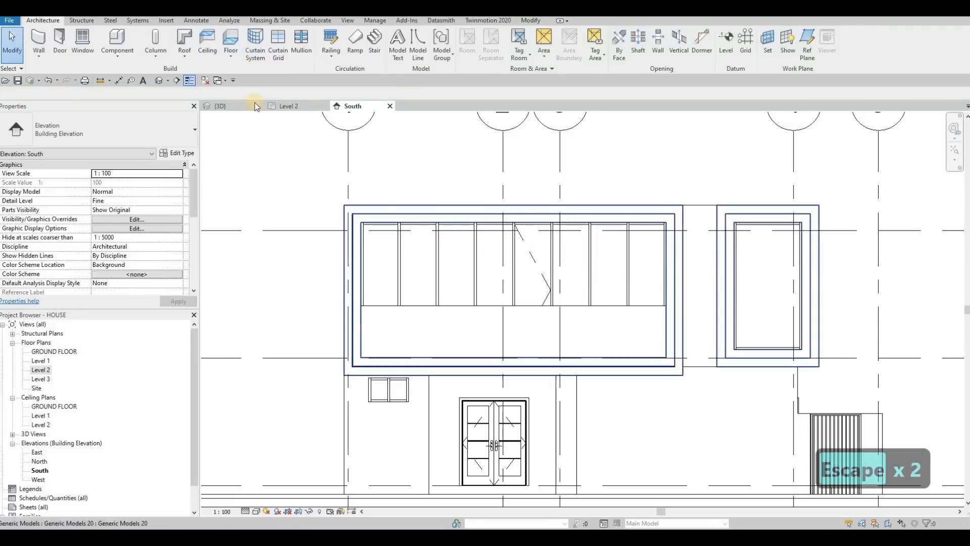
In the 3D view, delete the bottom mullion running beneath the balcony curtain wall's glass door.
{"action": "key", "text": "ctrl+Tab"}
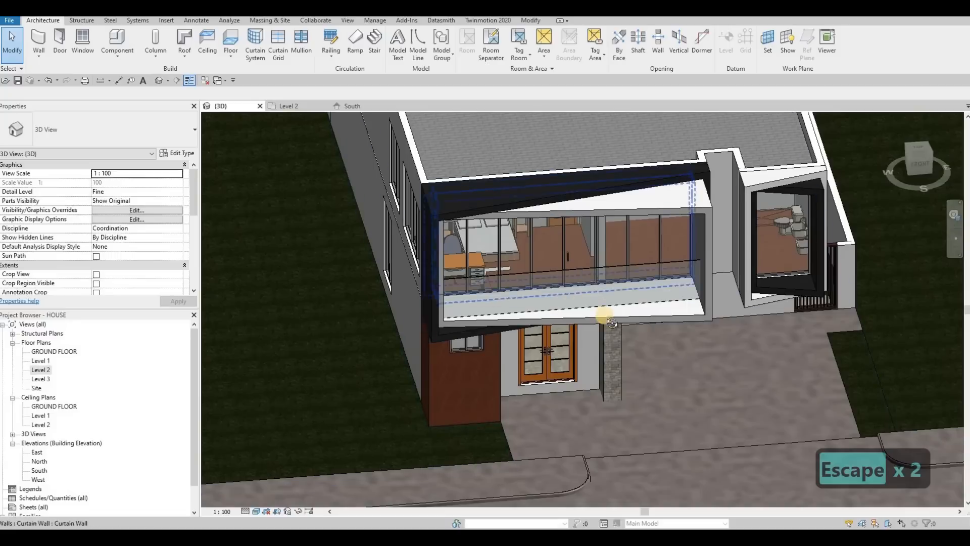
{"action": "key", "text": "Escape"}
{"action": "scroll", "coordinate": [591, 318], "scroll_direction": "up", "scroll_amount": 4}
{"action": "scroll", "coordinate": [593, 317], "scroll_direction": "up", "scroll_amount": 5}
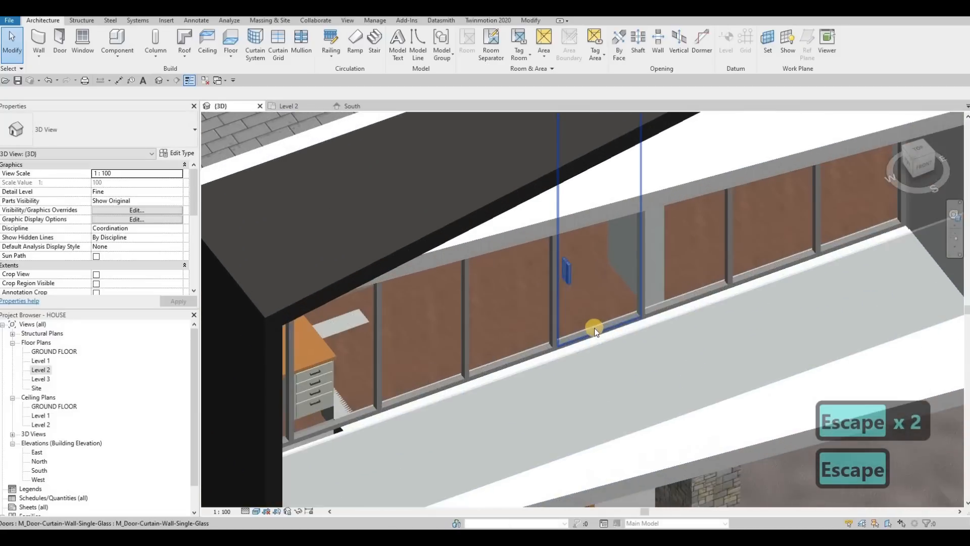
{"action": "key", "text": "Tab"}
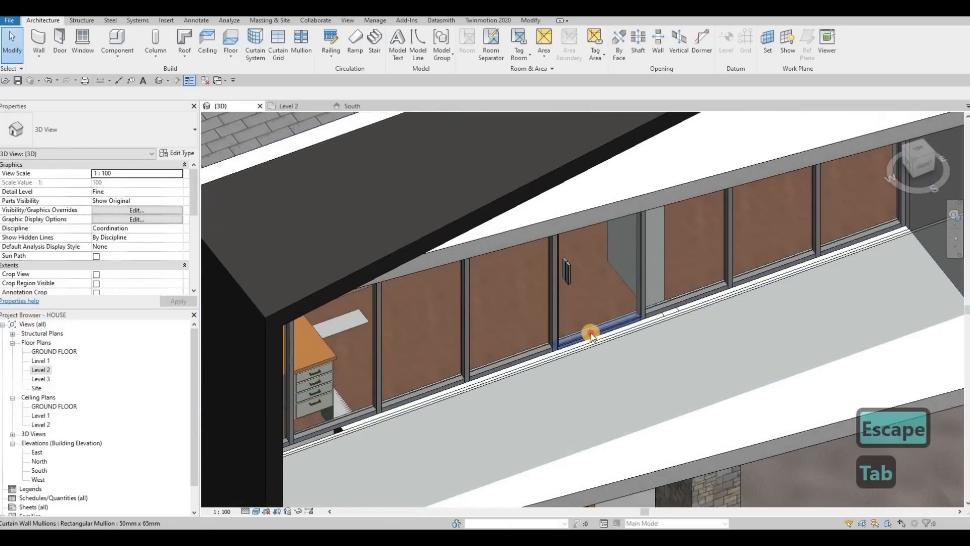
{"action": "left_click", "coordinate": [591, 332]}
{"action": "key", "text": "Delete"}
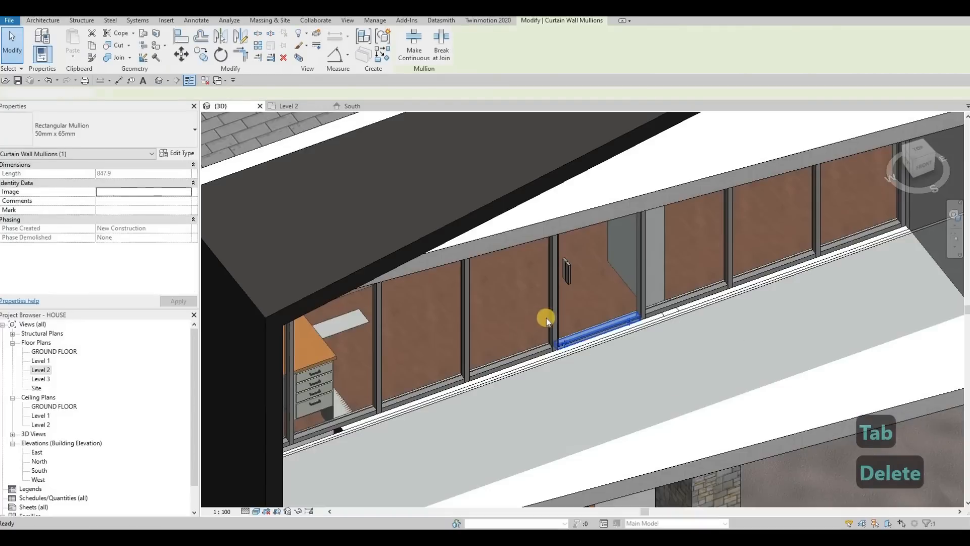
Set the Offset type parameter of the balcony's curtain wall glass door to 0.
{"action": "middle_click_drag", "start_coordinate": [542, 242], "coordinate": [629, 357], "text": "shift"}
{"action": "left_click", "coordinate": [629, 356]}
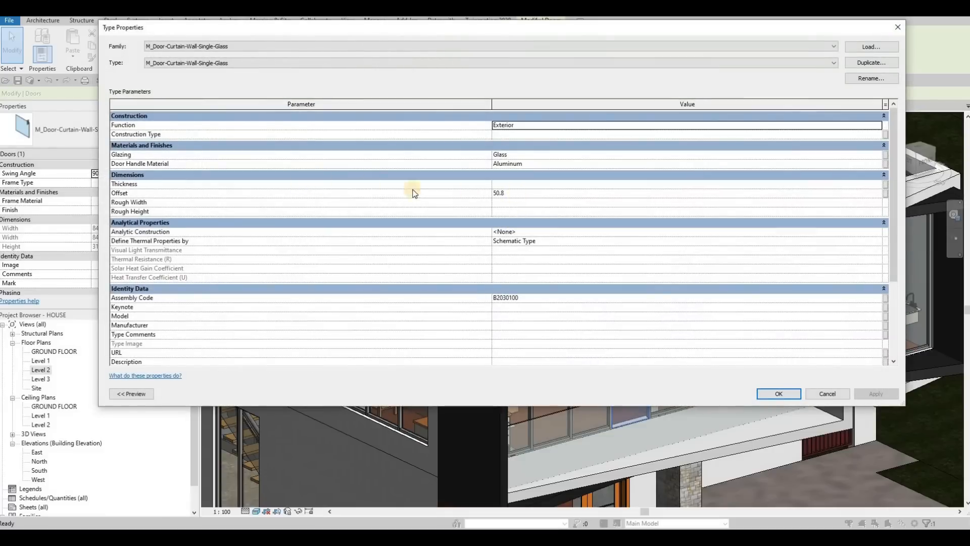
{"action": "left_click", "coordinate": [538, 195]}
{"action": "type", "text": "0"}
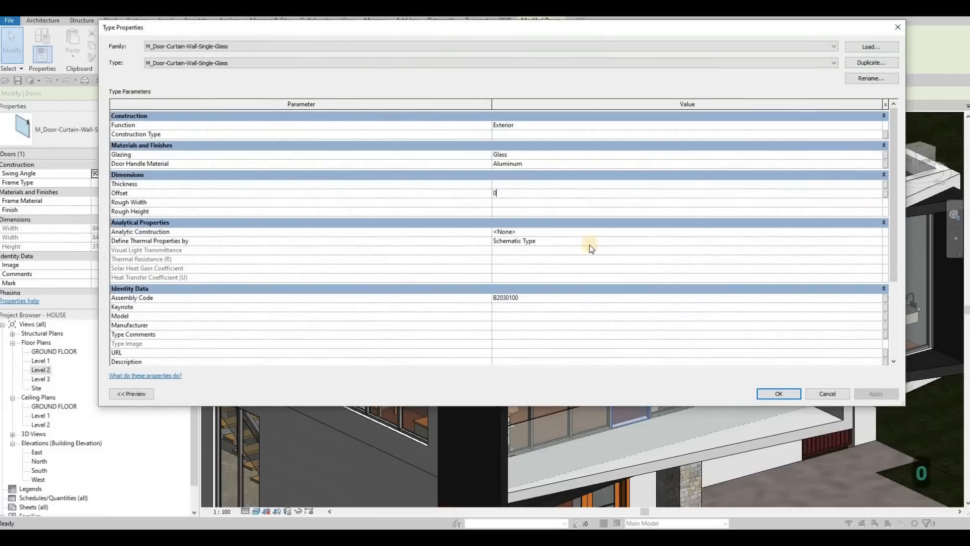
{"action": "key", "text": "Return"}
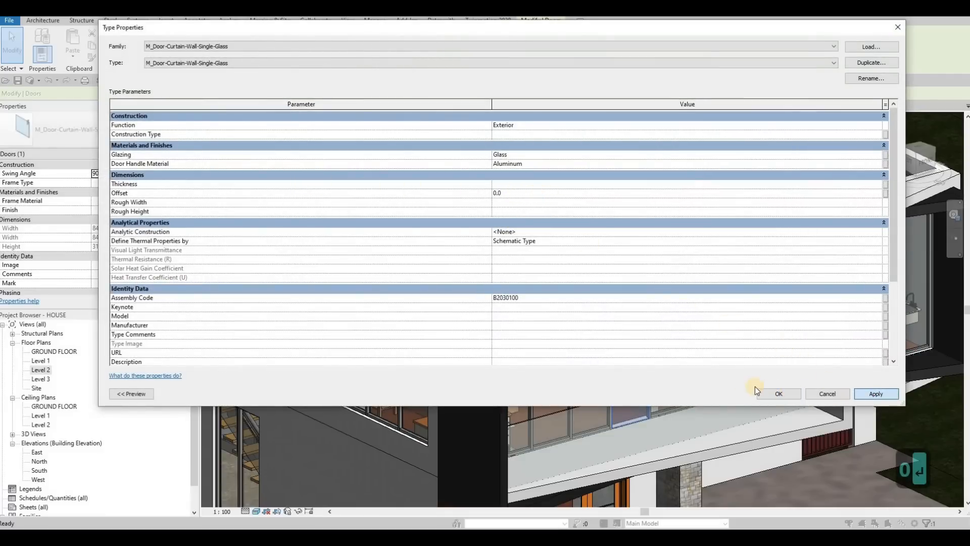
{"action": "left_click", "coordinate": [758, 393]}
Examine the rear facade's curtain wall glass door and its type properties, then return to the front of the house.
{"action": "scroll", "coordinate": [520, 300], "scroll_direction": "up", "scroll_amount": 5}
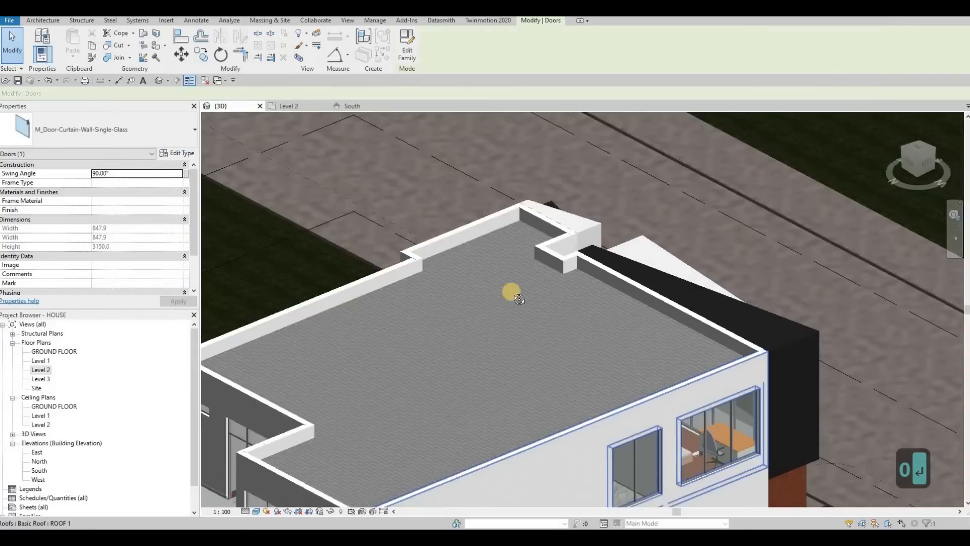
{"action": "middle_click_drag", "start_coordinate": [519, 299], "coordinate": [615, 305], "text": "shift"}
{"action": "scroll", "coordinate": [615, 305], "scroll_direction": "down", "scroll_amount": 2}
{"action": "scroll", "coordinate": [370, 273], "scroll_direction": "up", "scroll_amount": 2}
{"action": "key", "text": "Escape"}
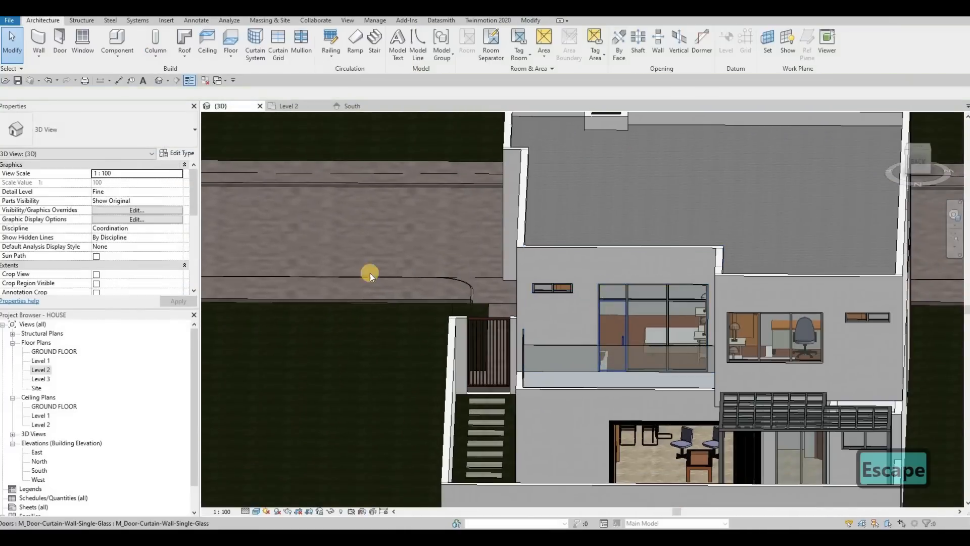
{"action": "left_click", "coordinate": [370, 273]}
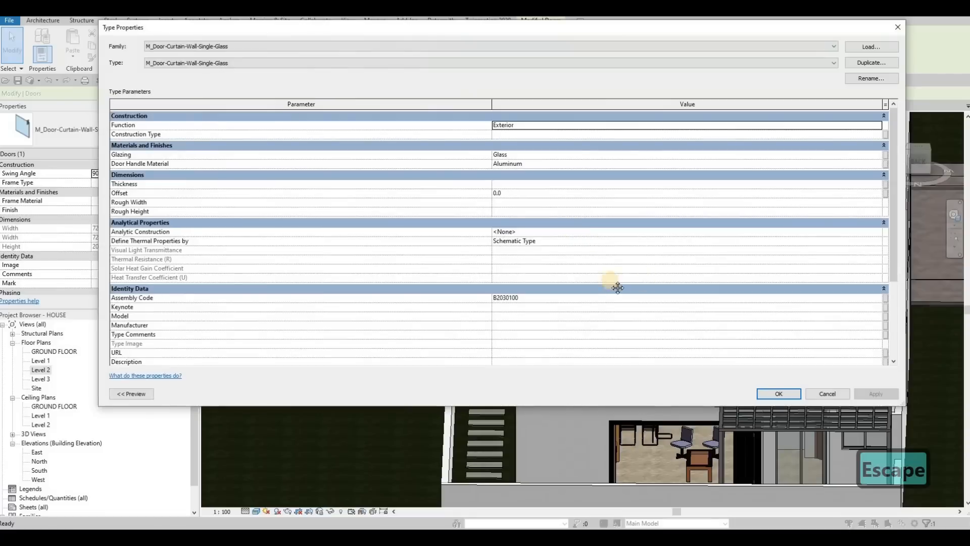
{"action": "key", "text": "Escape"}
{"action": "key", "text": "Escape"}
{"action": "middle_click_drag", "start_coordinate": [605, 309], "coordinate": [662, 254], "text": "shift"}
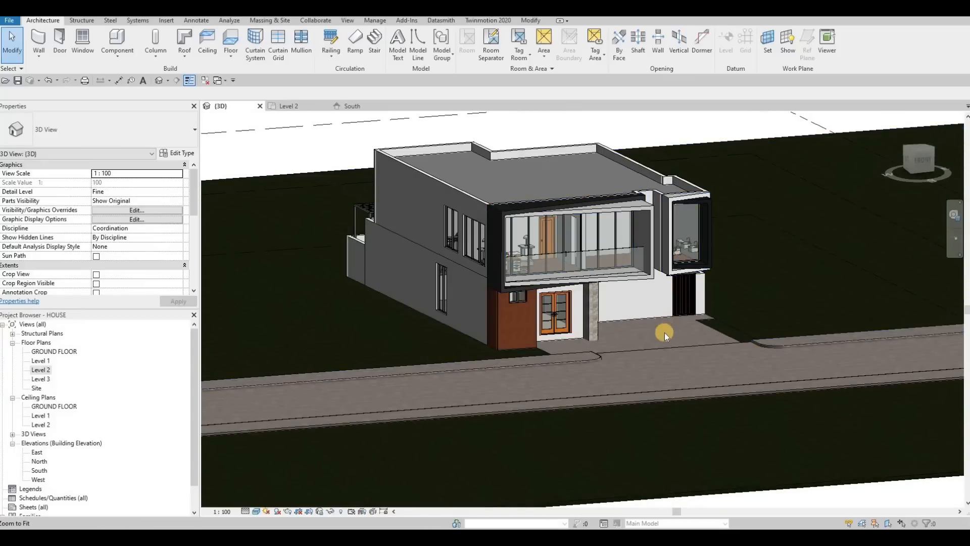
Review the front entrance area and start an in-place model in the Generic Models category.
{"action": "middle_click_drag", "start_coordinate": [626, 344], "coordinate": [548, 335], "text": "shift"}
{"action": "scroll", "coordinate": [496, 332], "scroll_direction": "up", "scroll_amount": 3}
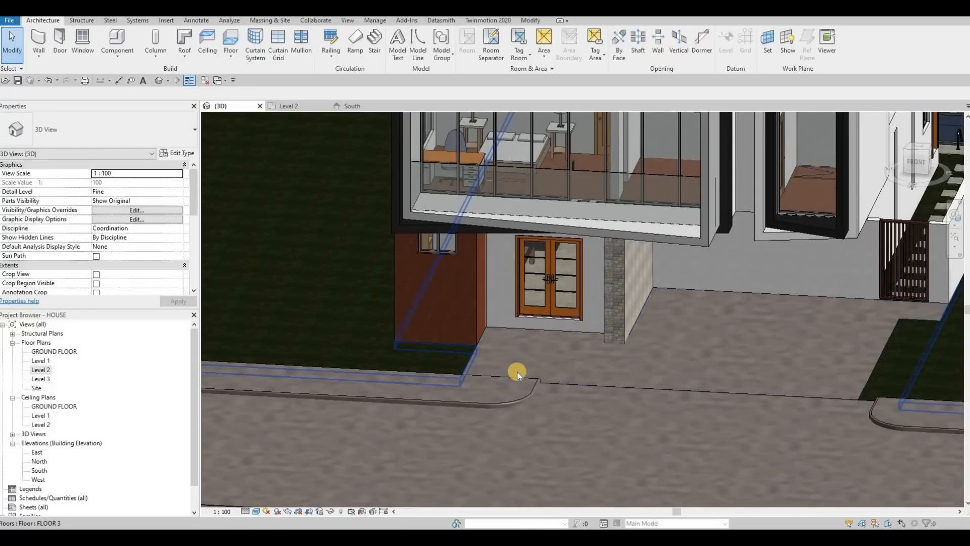
{"action": "middle_click_drag", "start_coordinate": [516, 370], "coordinate": [513, 358], "text": "shift"}
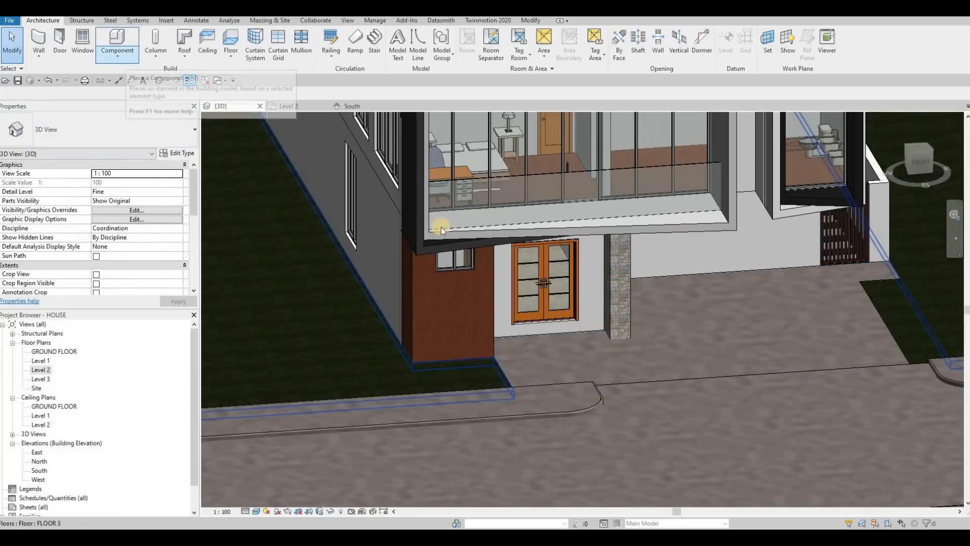
{"action": "middle_click_drag", "start_coordinate": [499, 313], "coordinate": [478, 332], "text": "shift"}
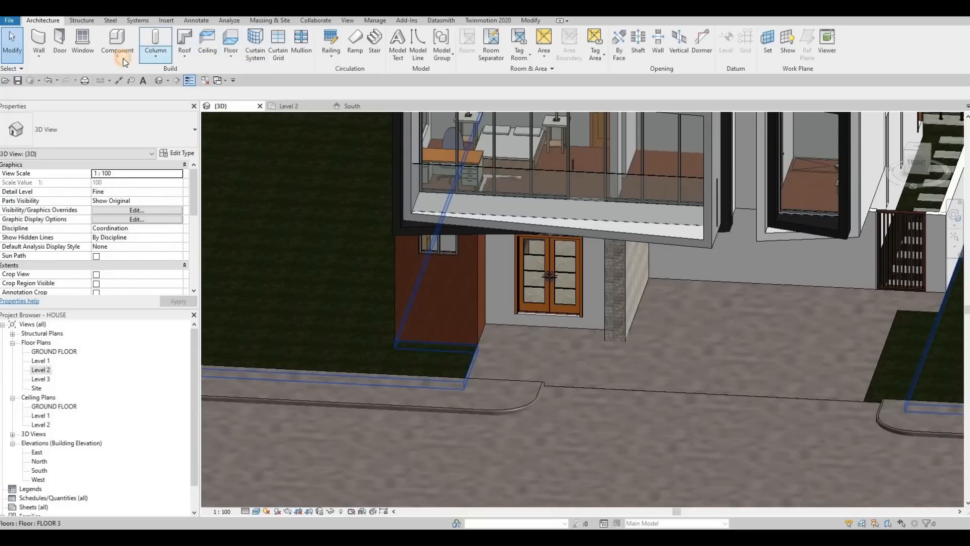
{"action": "left_click", "coordinate": [141, 92]}
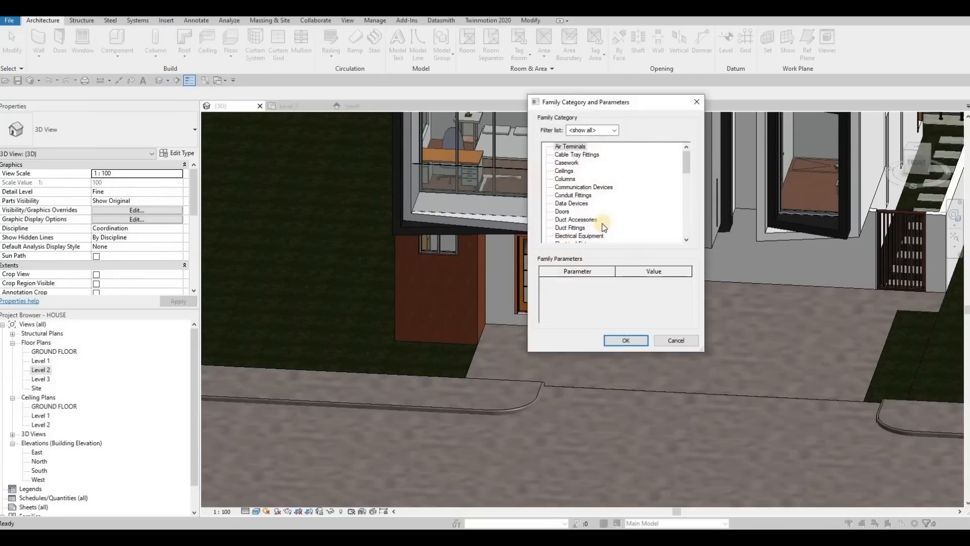
{"action": "left_click", "coordinate": [621, 342]}
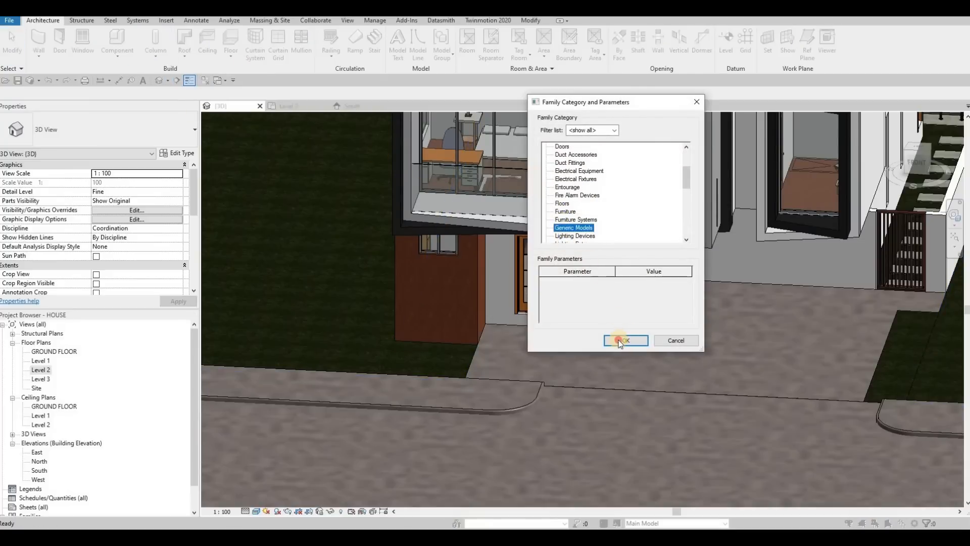
{"action": "left_click", "coordinate": [489, 286]}
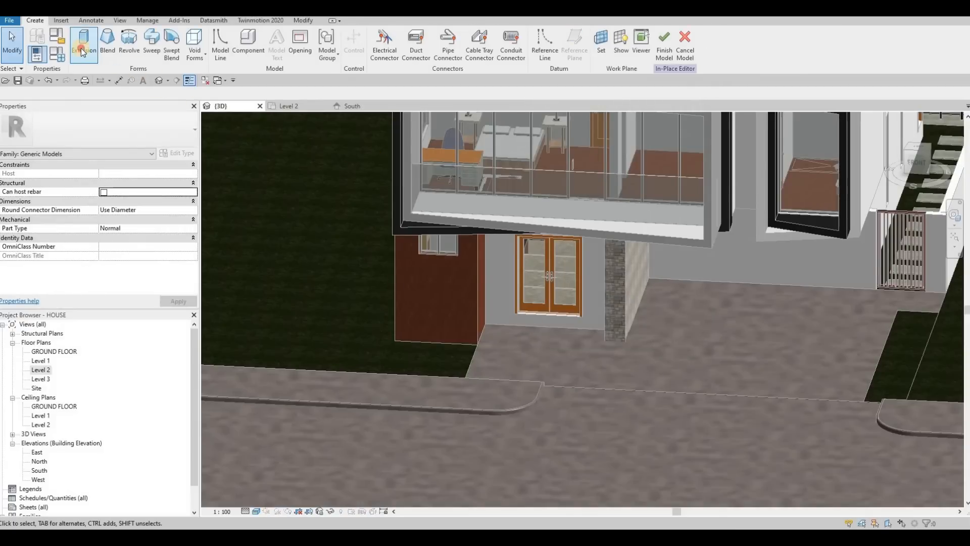
Start an extrusion and set its work plane to the side face of the reddish-brown wall beside the front entrance.
{"action": "left_click", "coordinate": [83, 51]}
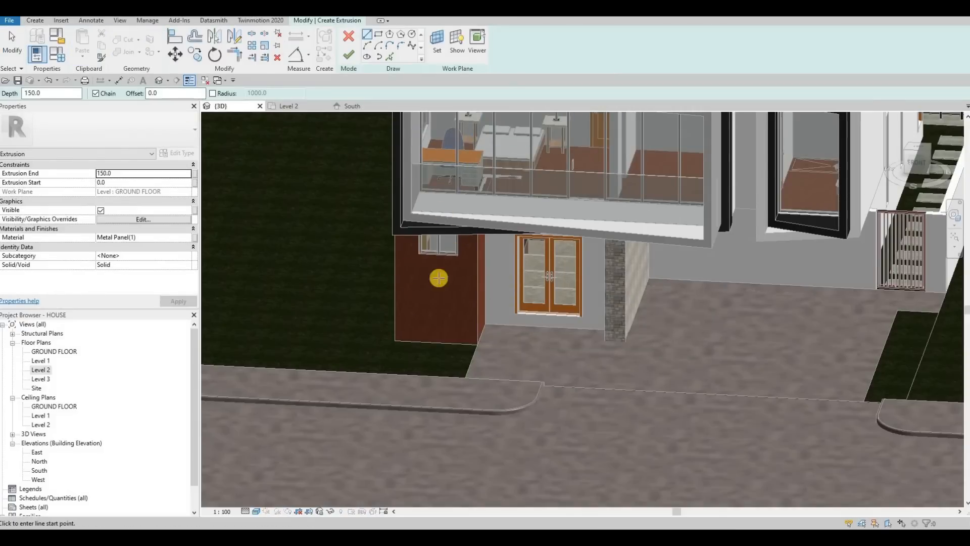
{"action": "middle_click_drag", "start_coordinate": [438, 278], "coordinate": [496, 315], "text": "shift"}
{"action": "scroll", "coordinate": [522, 316], "scroll_direction": "up", "scroll_amount": 2}
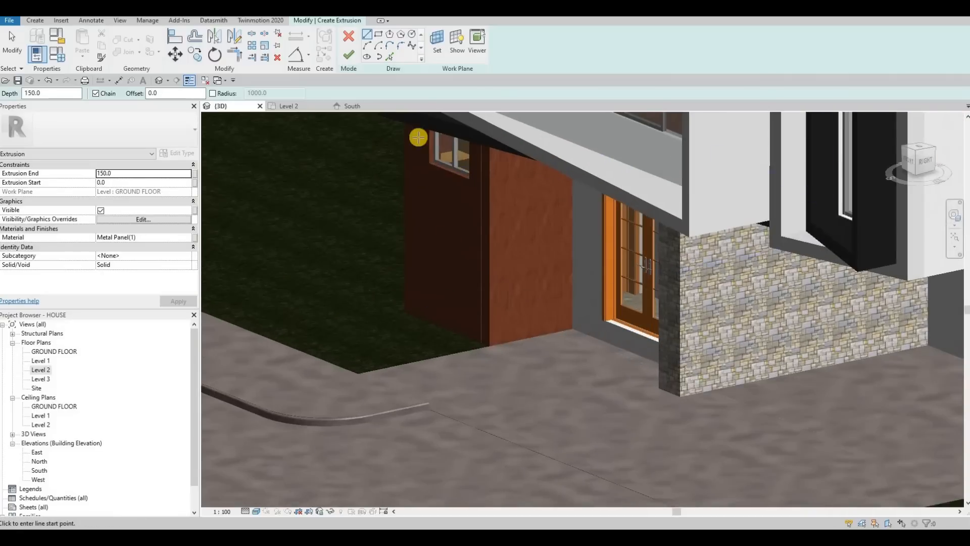
{"action": "left_click", "coordinate": [436, 50]}
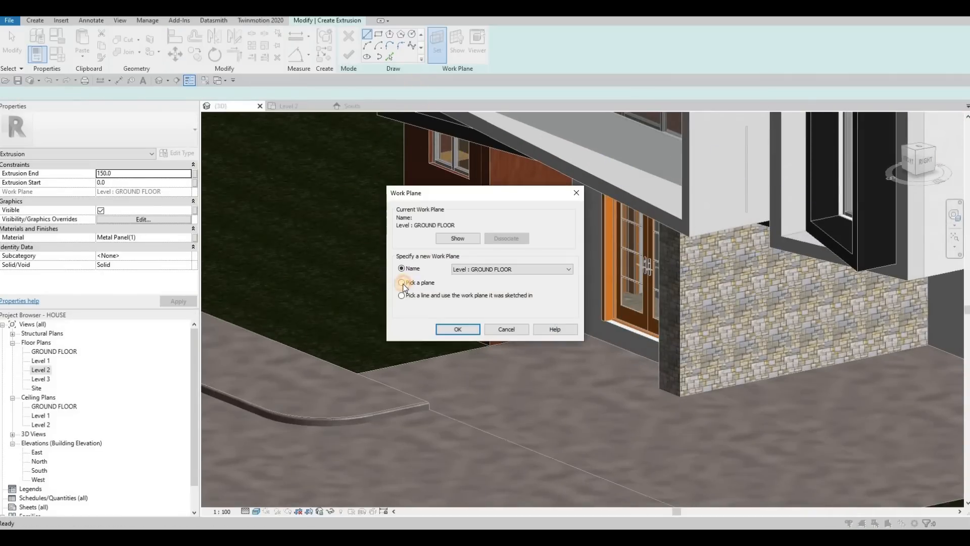
{"action": "left_click", "coordinate": [462, 334]}
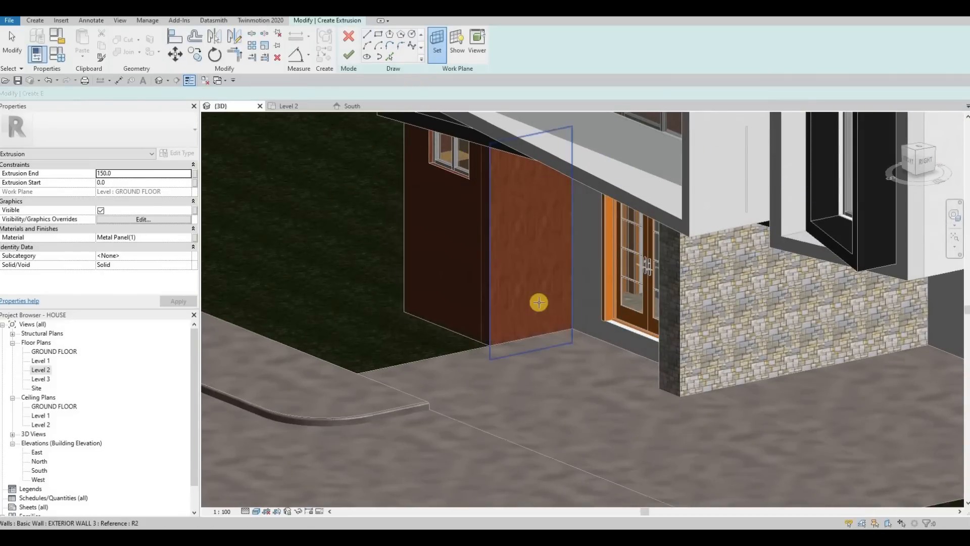
{"action": "left_click", "coordinate": [540, 303]}
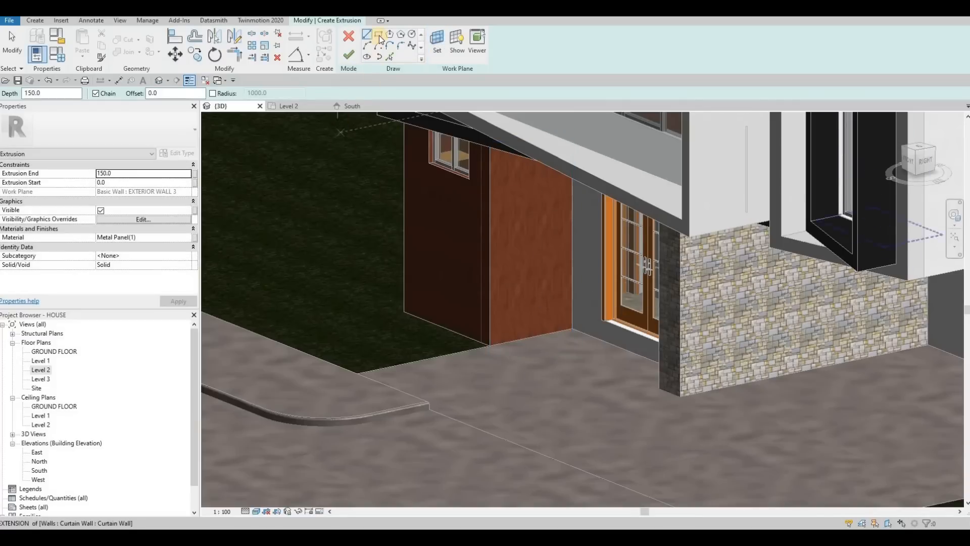
Sketch a low rectangle along the base of the reddish-brown wall, from the entrance wall corner to just past its outer edge.
{"action": "scroll", "coordinate": [567, 332], "scroll_direction": "up", "scroll_amount": 3}
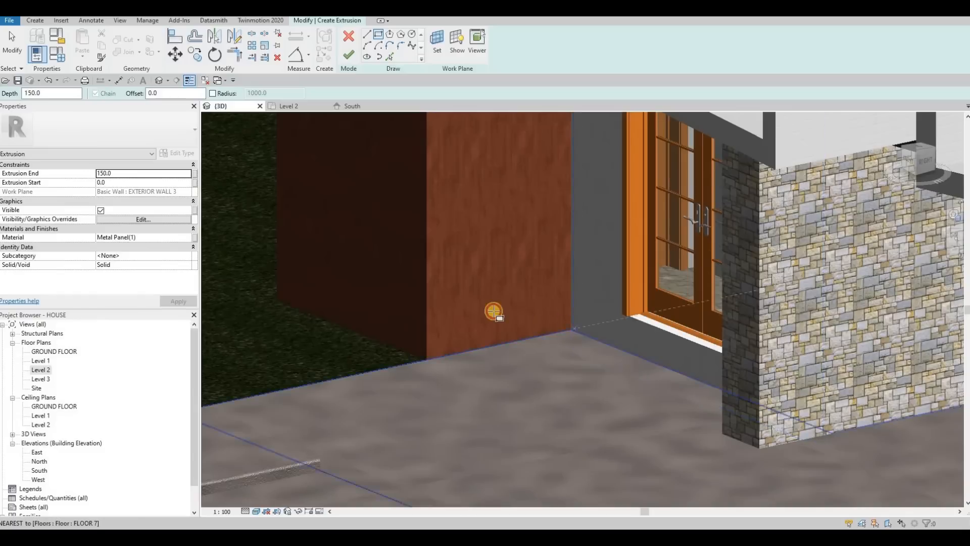
{"action": "left_click", "coordinate": [402, 341]}
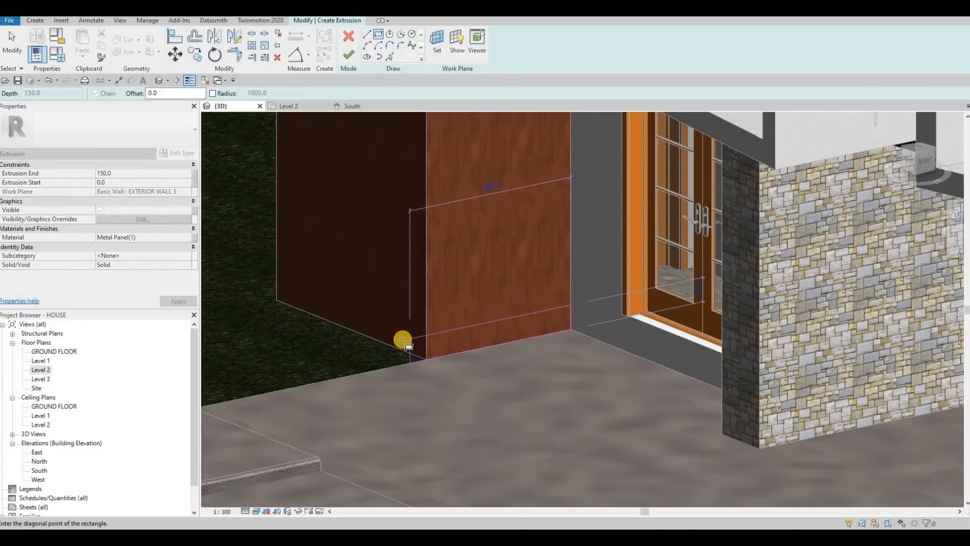
{"action": "mouse_move", "coordinate": [639, 365]}
{"action": "middle_mouse_down", "text": "shift"}
{"action": "mouse_move", "coordinate": [609, 338]}
{"action": "mouse_move", "coordinate": [578, 332]}
{"action": "middle_mouse_up", "text": "shift"}
{"action": "key", "text": "Escape"}
{"action": "key", "text": "Escape"}
Align the rectangle's top edge with the bottom of the entrance door.
{"action": "key", "text": "a"}
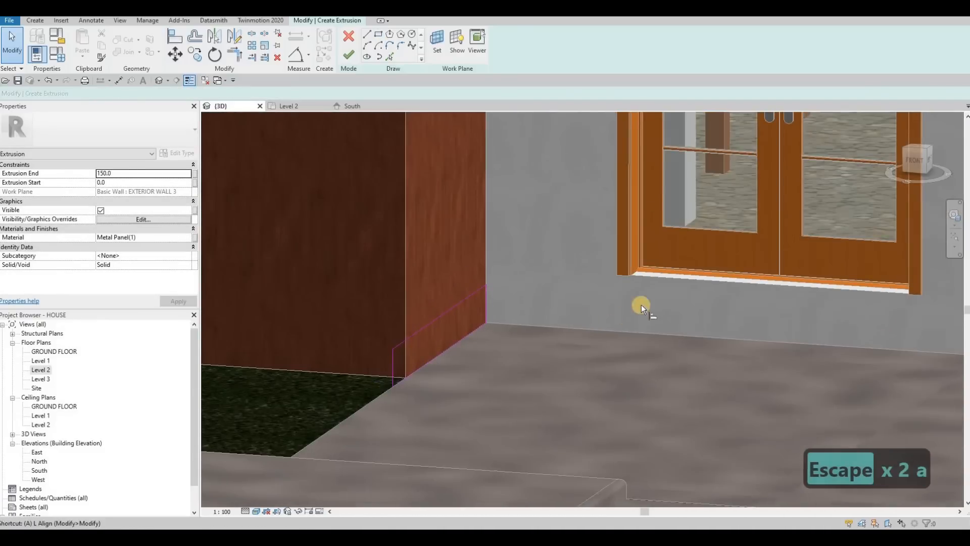
{"action": "key", "text": "l"}
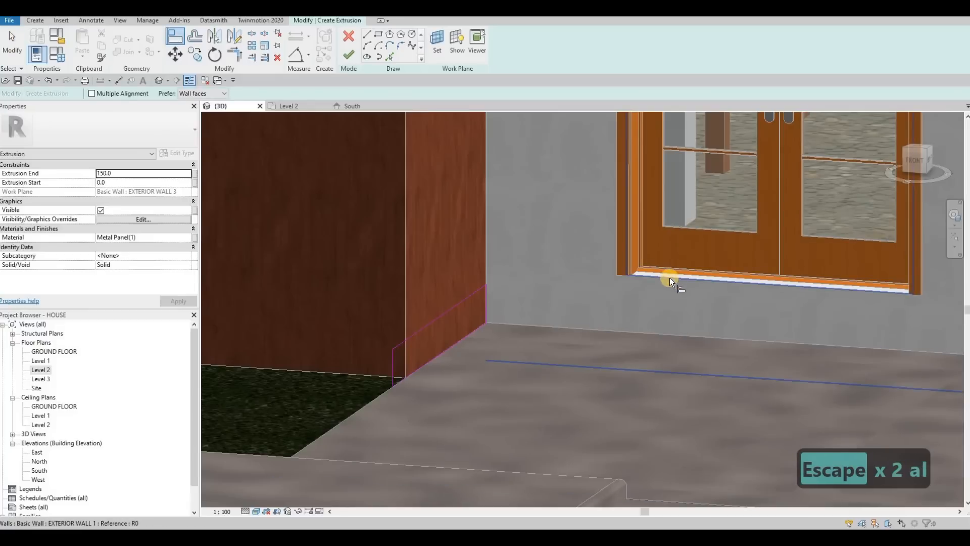
{"action": "key", "text": "Tab"}
{"action": "key", "text": "Tab"}
{"action": "key", "text": "Tab"}
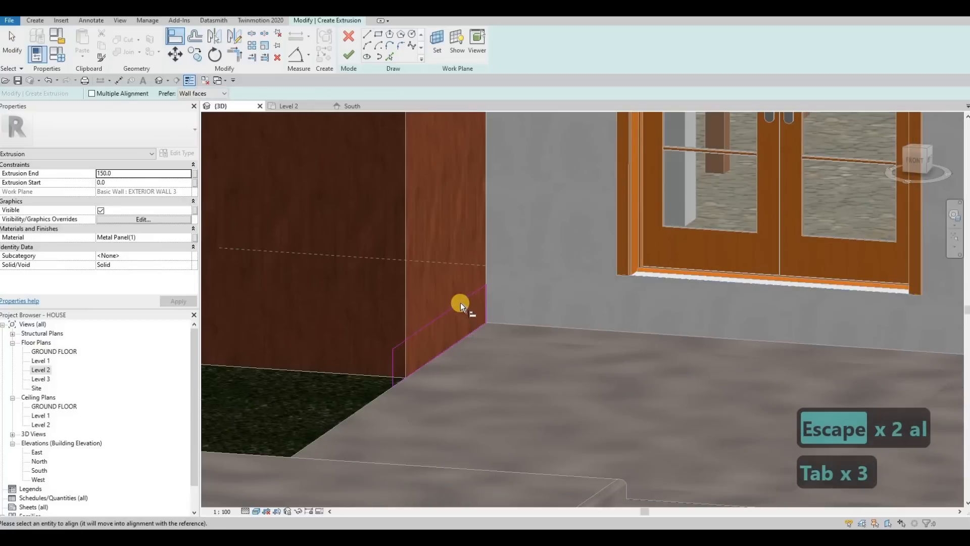
{"action": "left_click", "coordinate": [459, 302]}
{"action": "key", "text": "Escape"}
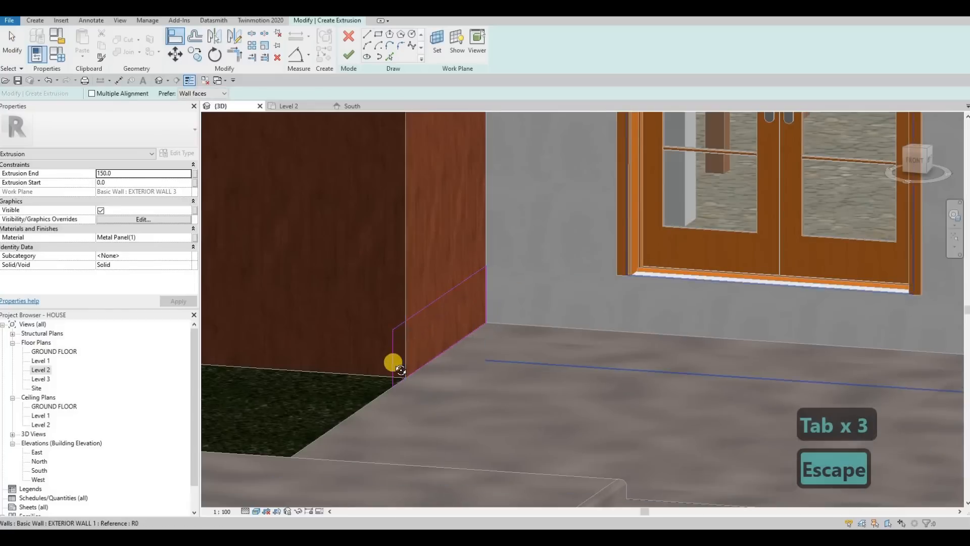
{"action": "middle_click_drag", "start_coordinate": [401, 370], "coordinate": [507, 353], "text": "shift"}
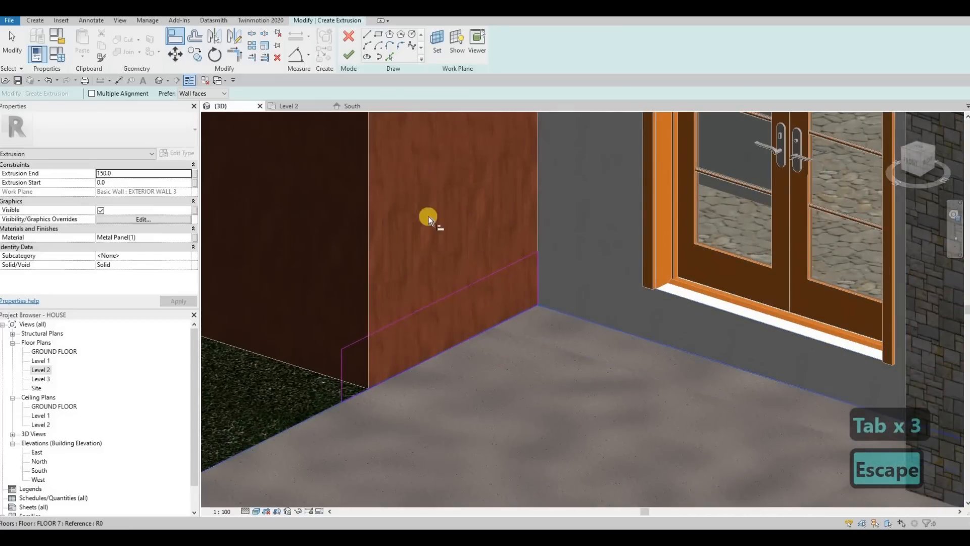
{"action": "key", "text": "Escape"}
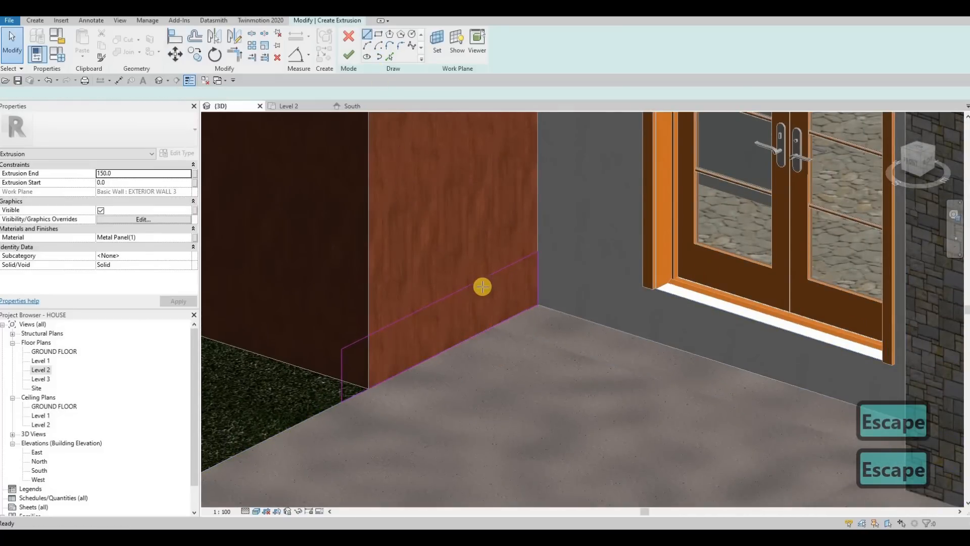
Draw a 100 mm vertical riser line down from the rectangle's top edge.
{"action": "left_click", "coordinate": [367, 35]}
{"action": "key", "text": "Escape"}
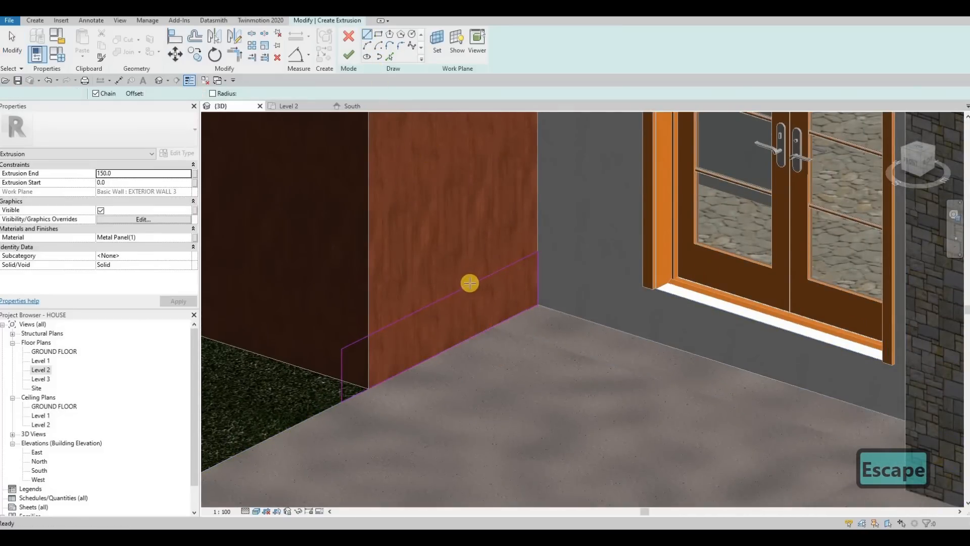
{"action": "key", "text": "l"}
{"action": "key", "text": "i"}
{"action": "left_click", "coordinate": [470, 297]}
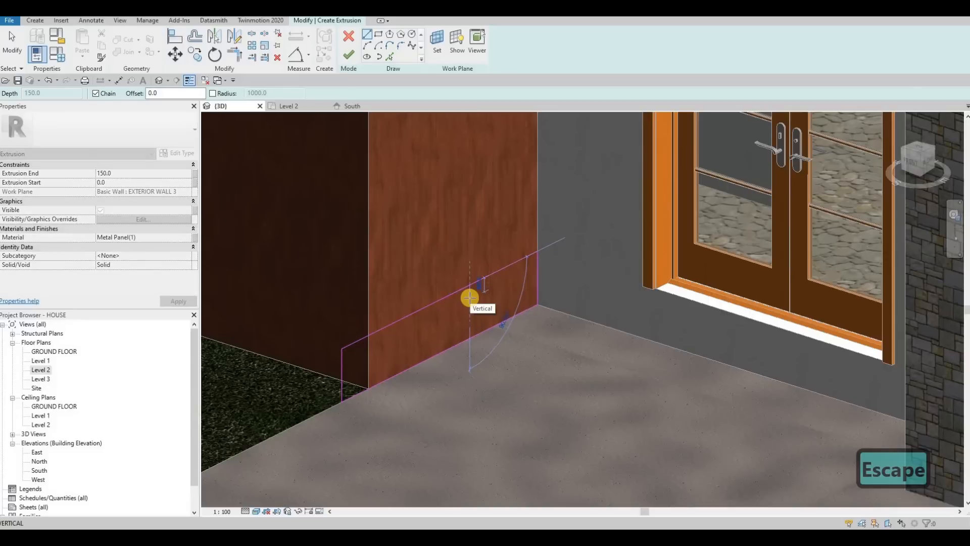
{"action": "scroll", "coordinate": [471, 302], "scroll_direction": "up", "scroll_amount": 2}
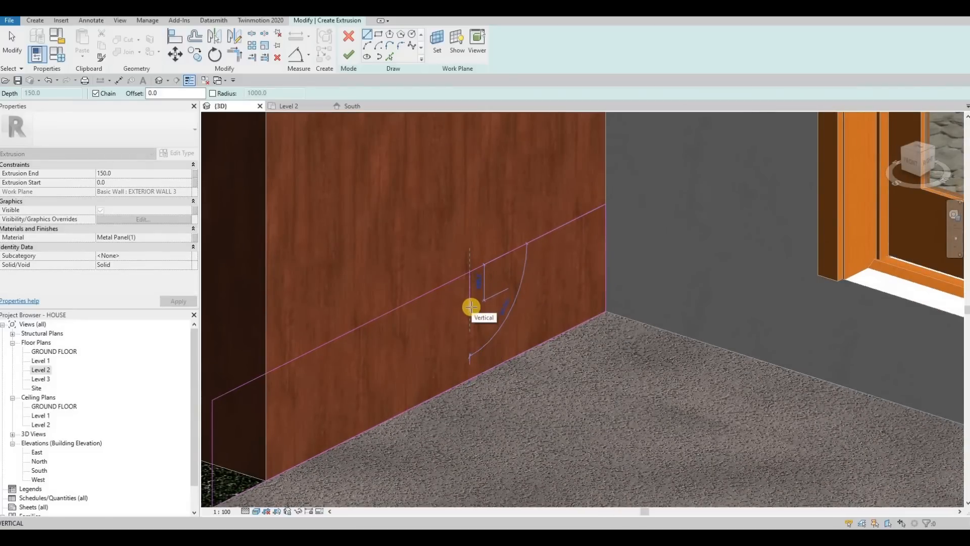
{"action": "type", "text": "100"}
{"action": "key", "text": "Return"}
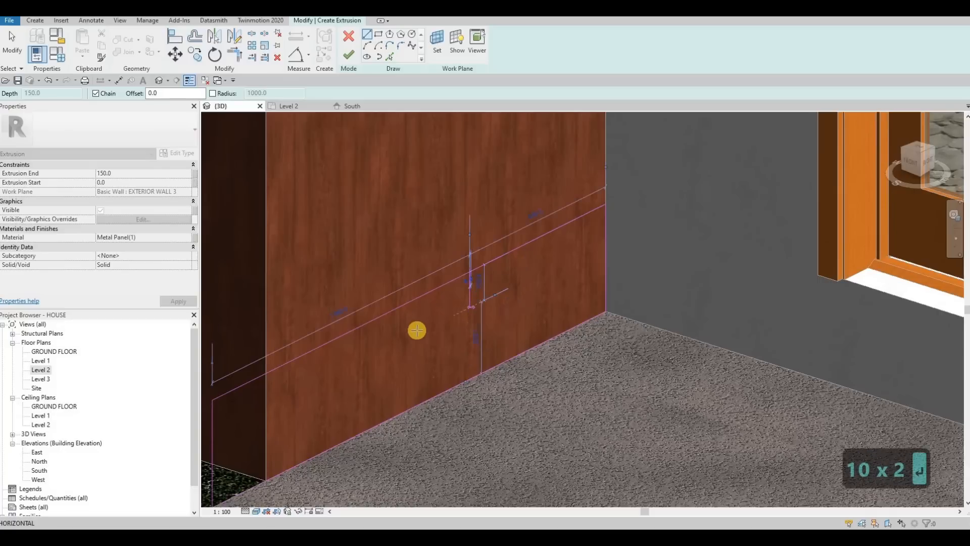
Continue the stair profile with a horizontal tread, a second 100 mm riser and a lower tread reaching the rectangle's outer edge.
{"action": "middle_click_drag", "start_coordinate": [378, 348], "coordinate": [425, 320]}
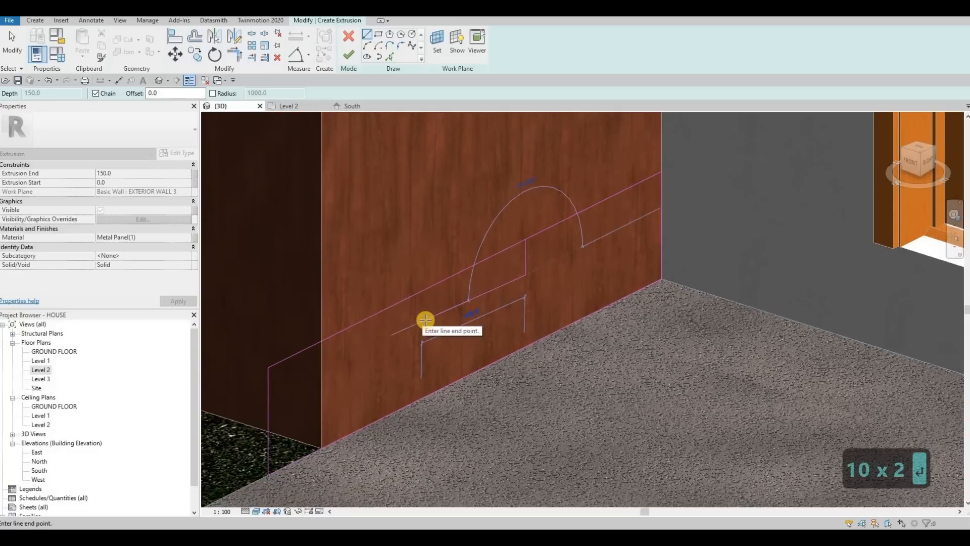
{"action": "left_click", "coordinate": [427, 327]}
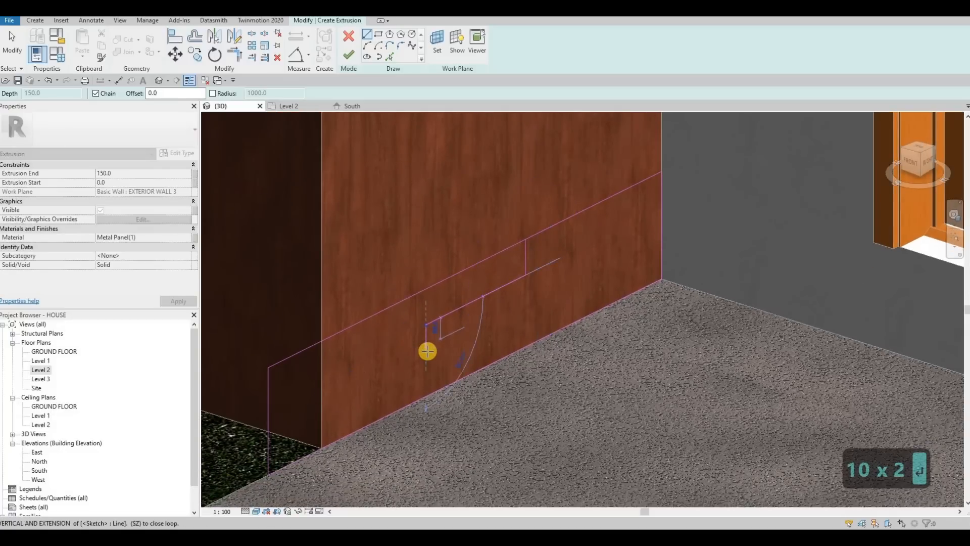
{"action": "type", "text": "100"}
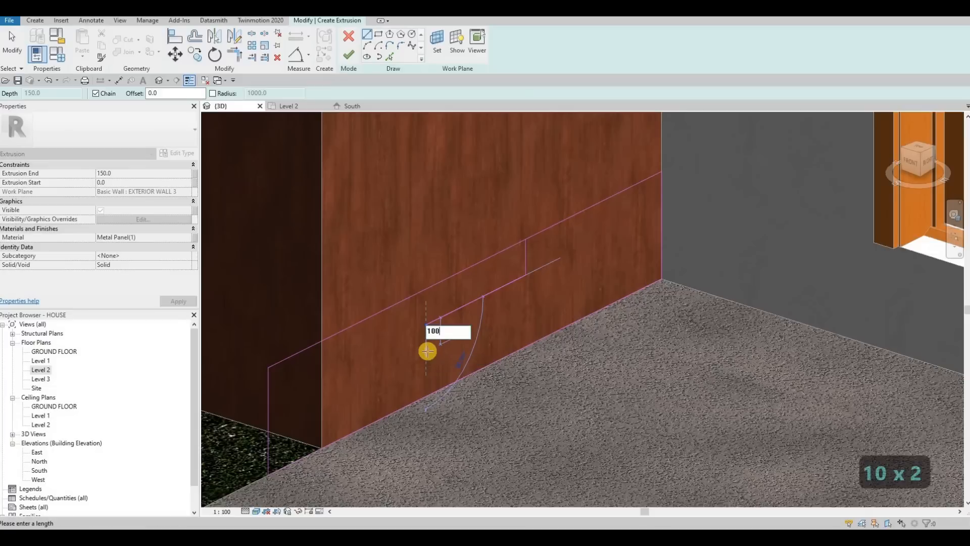
{"action": "key", "text": "Return"}
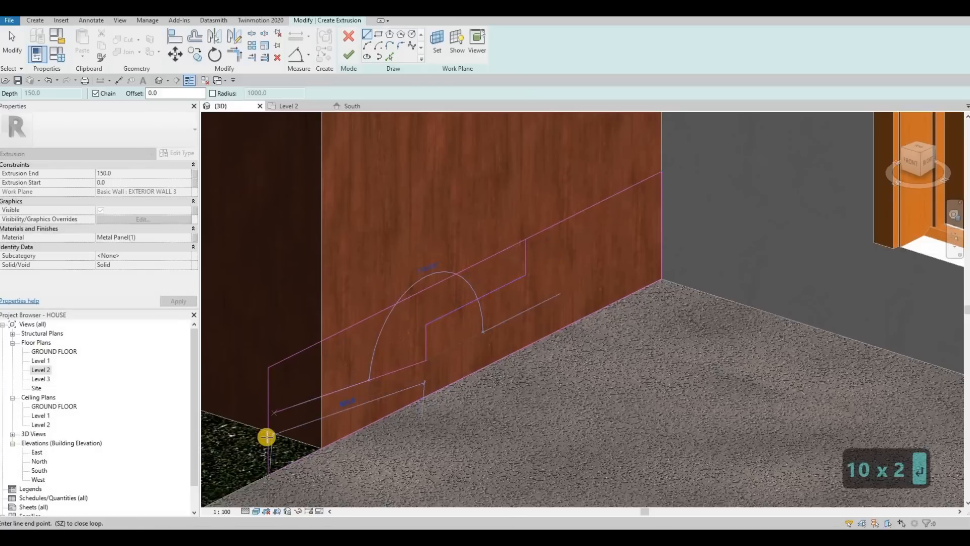
{"action": "left_click", "coordinate": [266, 436]}
{"action": "key", "text": "Escape"}
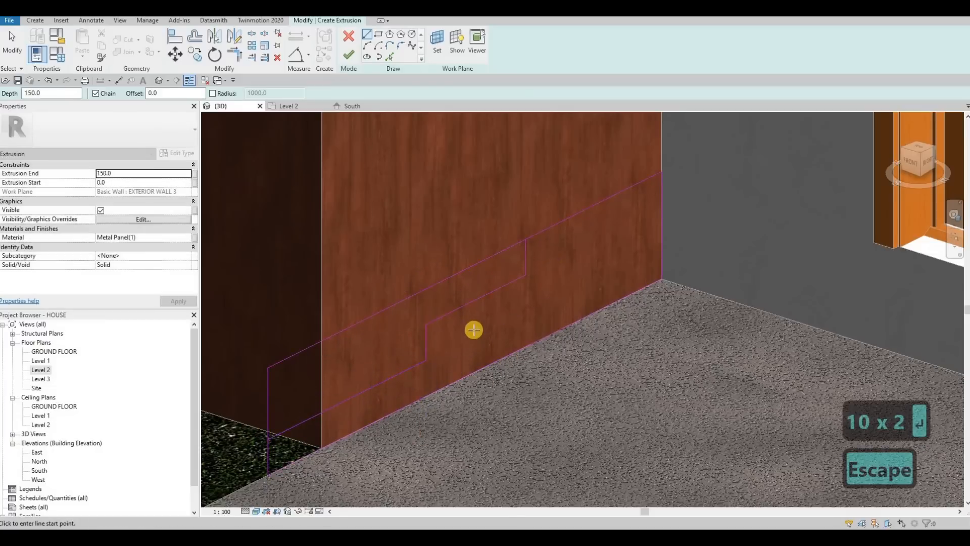
Trim the rectangle's excess top and outer edges so the sketch forms a closed three-step profile.
{"action": "scroll", "coordinate": [484, 324], "scroll_direction": "down", "scroll_amount": 1}
{"action": "scroll", "coordinate": [484, 324], "scroll_direction": "down", "scroll_amount": 1}
{"action": "key", "text": "Escape"}
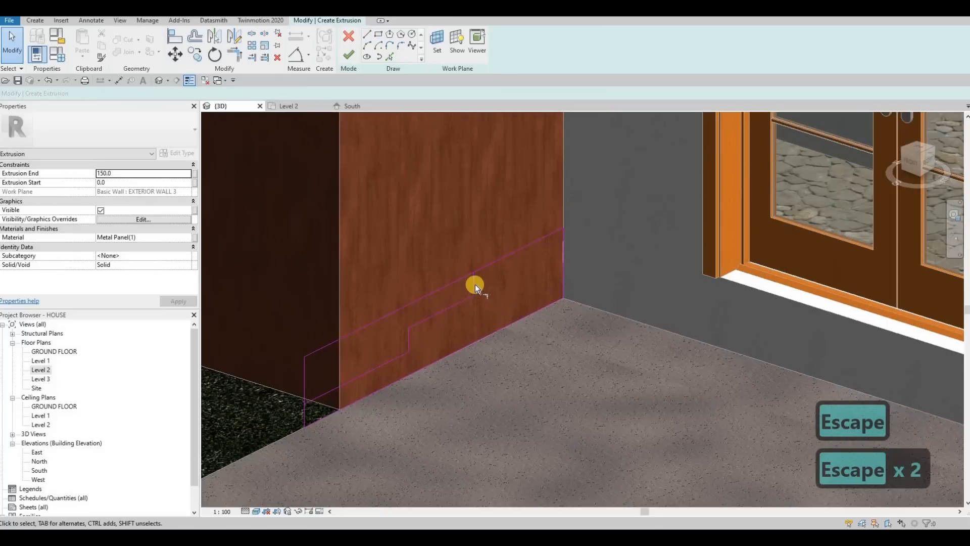
{"action": "key", "text": "t"}
{"action": "key", "text": "r"}
{"action": "left_click", "coordinate": [482, 267]}
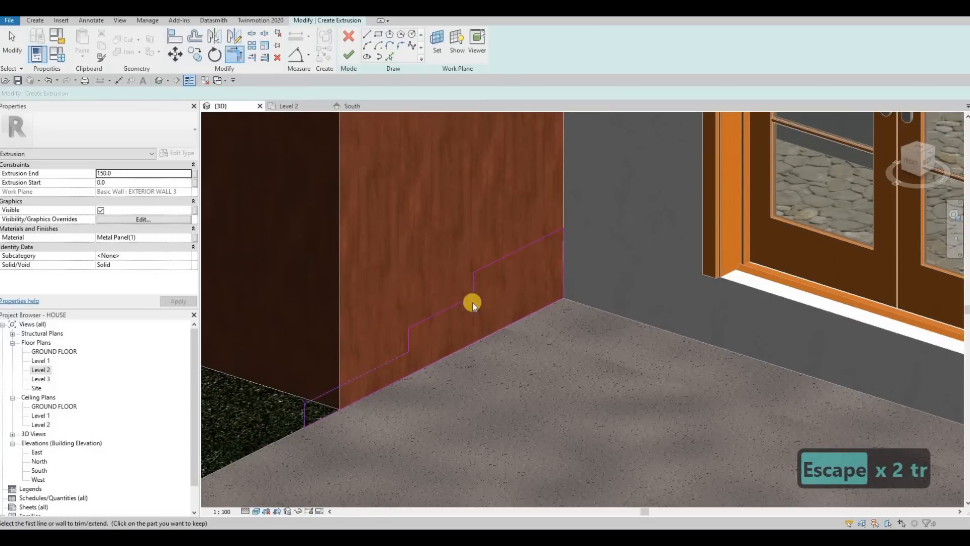
{"action": "key", "text": "Escape"}
Assign the Concrete, C50/60 material from the AEC concrete library and finish the stepped extrusion.
{"action": "scroll", "coordinate": [411, 202], "scroll_direction": "down", "scroll_amount": 3}
{"action": "left_click", "coordinate": [350, 57]}
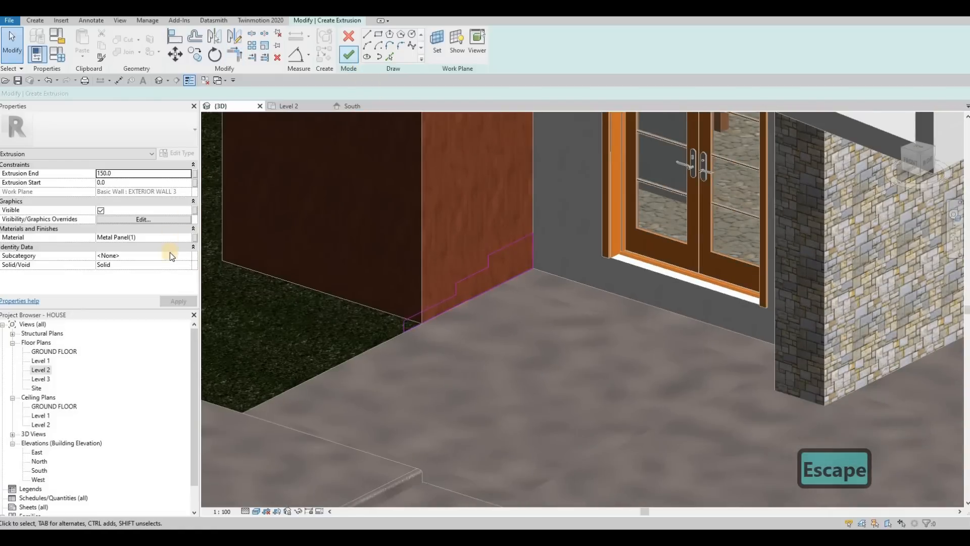
{"action": "left_click", "coordinate": [191, 238]}
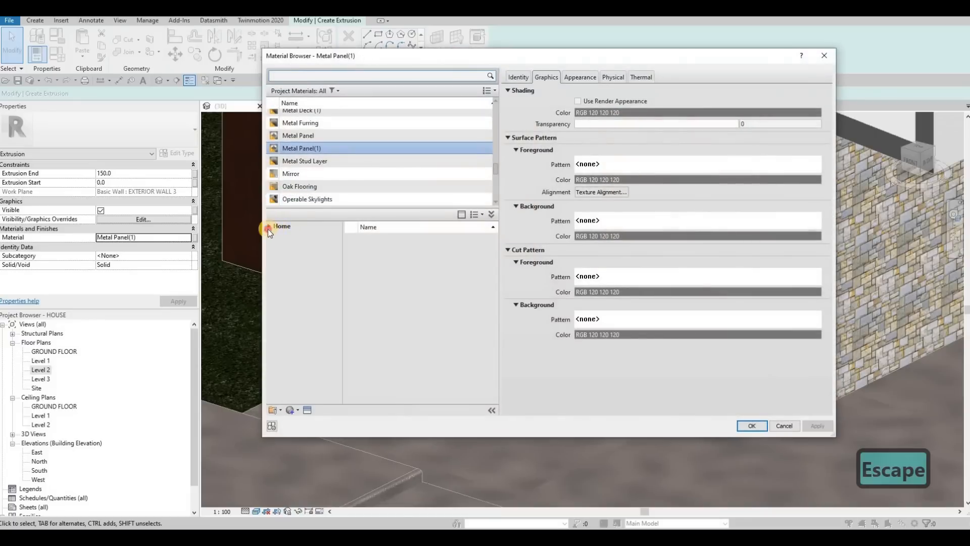
{"action": "left_click", "coordinate": [268, 227]}
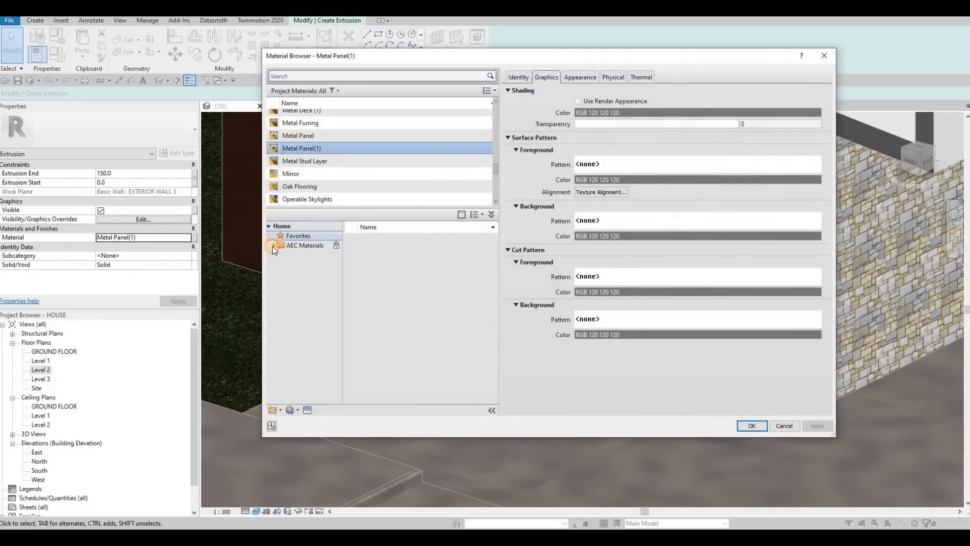
{"action": "left_click", "coordinate": [273, 245]}
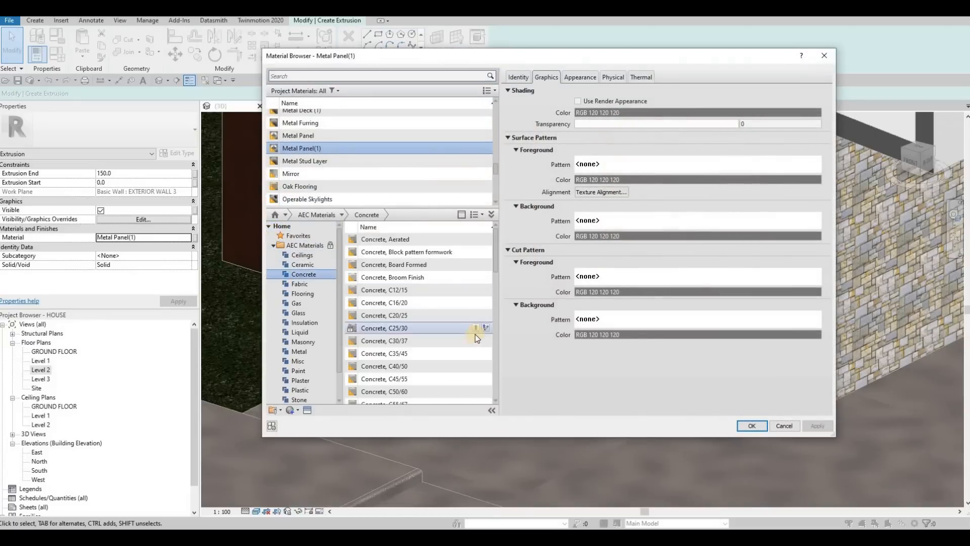
{"action": "left_click", "coordinate": [815, 426]}
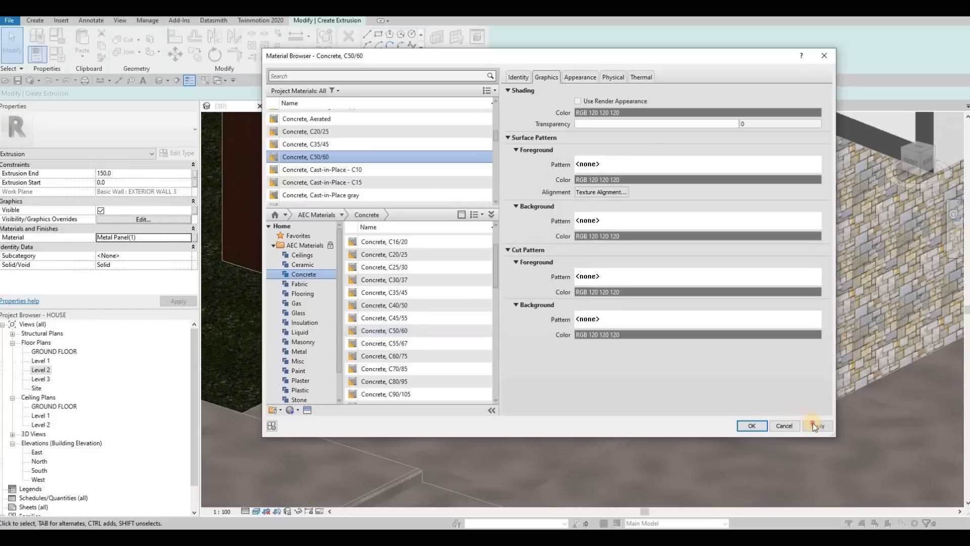
{"action": "left_click", "coordinate": [752, 425]}
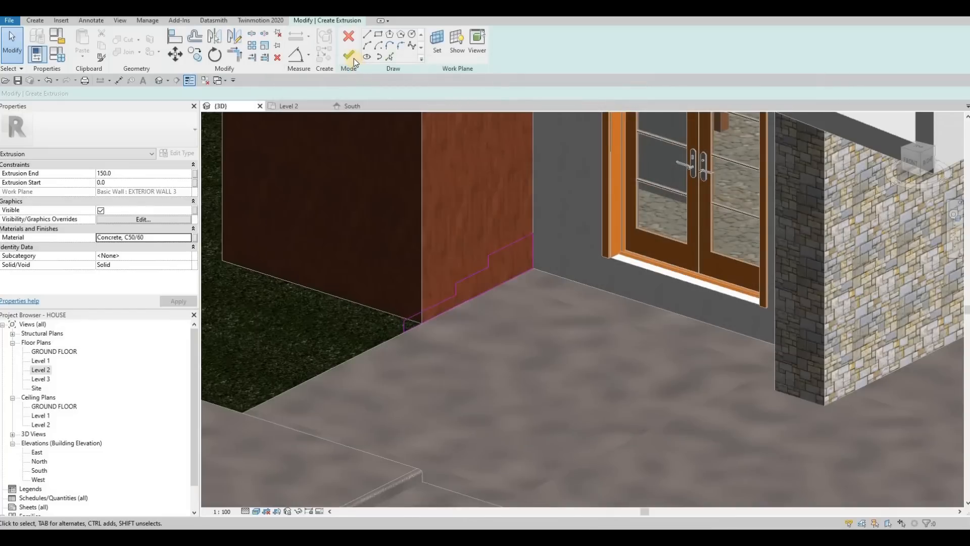
{"action": "left_click", "coordinate": [350, 57]}
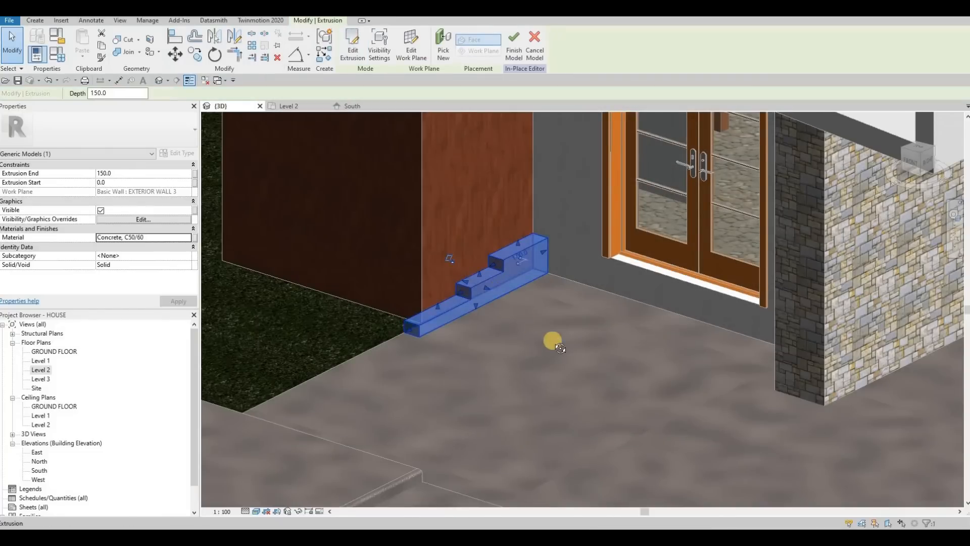
Align the stepped extrusion's free end with the stone-clad wall across the entrance, then select the extrusion.
{"action": "middle_click_drag", "start_coordinate": [661, 377], "coordinate": [677, 371], "text": "shift"}
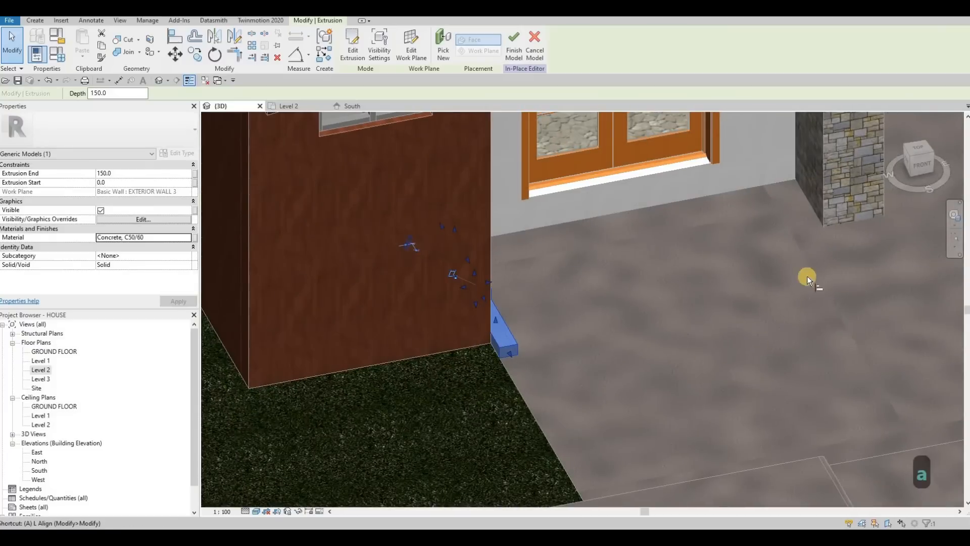
{"action": "key", "text": "l"}
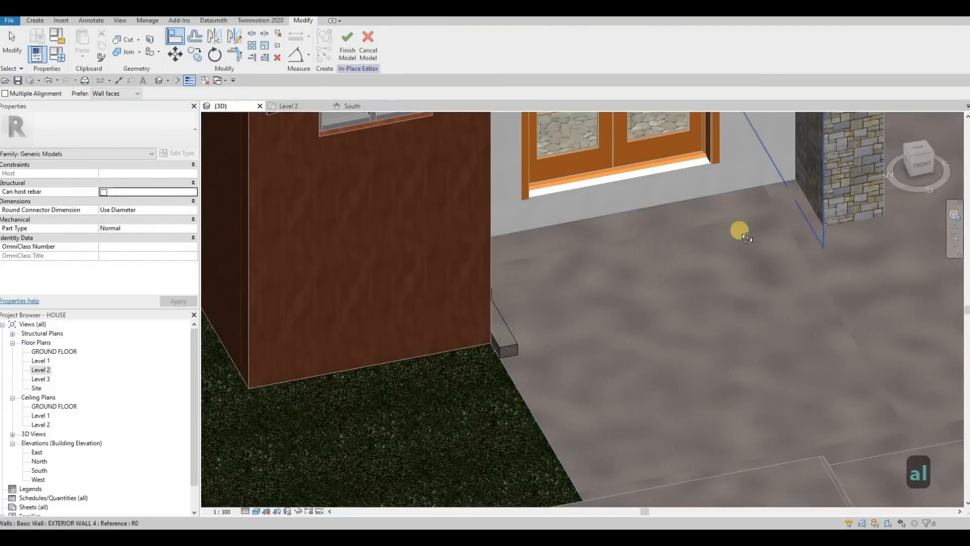
{"action": "middle_click_drag", "start_coordinate": [747, 237], "coordinate": [563, 266], "text": "shift"}
{"action": "scroll", "coordinate": [565, 265], "scroll_direction": "up", "scroll_amount": 2}
{"action": "key", "text": "Escape"}
{"action": "key", "text": "Escape"}
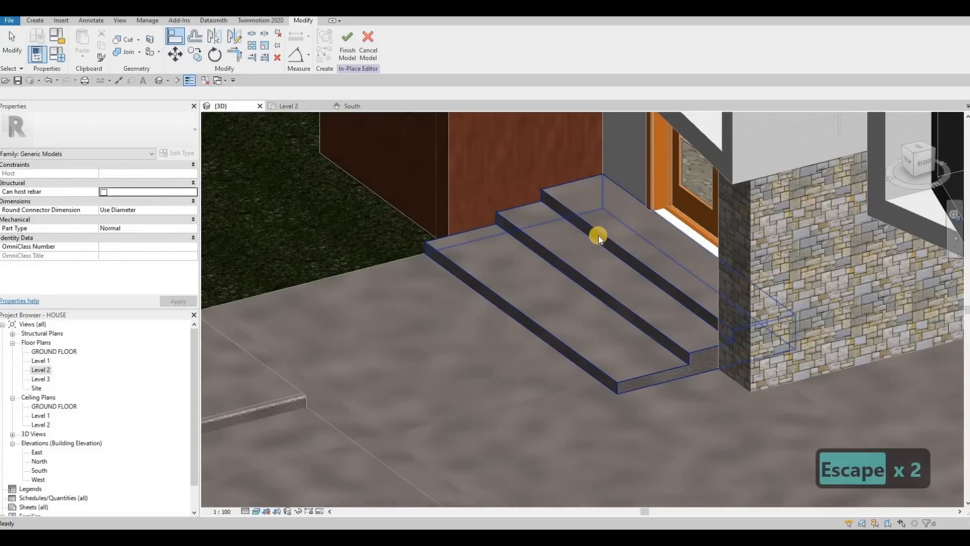
{"action": "left_click", "coordinate": [633, 268]}
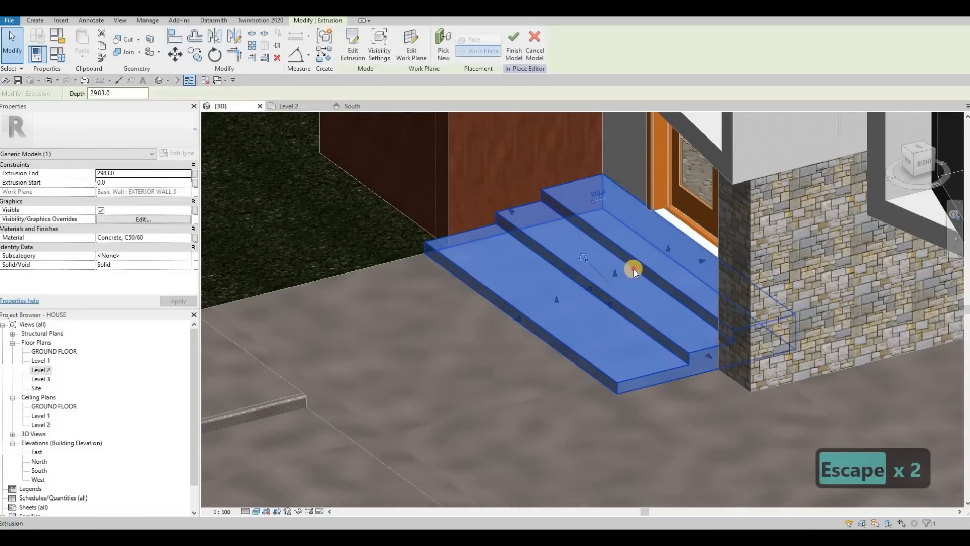
Stretch the stepped extrusion's riser faces outward to deepen the treads, moving the lowest riser farther out as well.
{"action": "left_click_drag", "start_coordinate": [616, 273], "coordinate": [553, 294]}
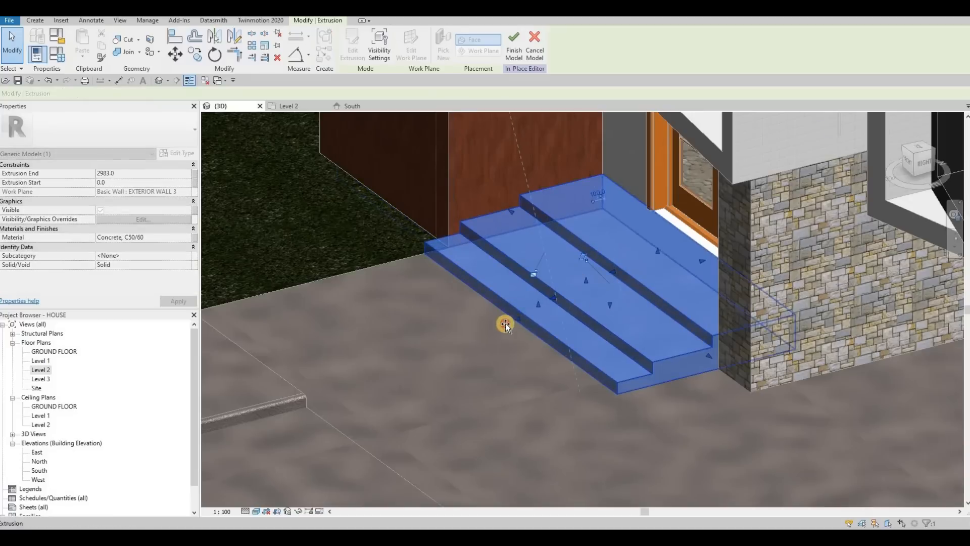
{"action": "left_click_drag", "start_coordinate": [505, 323], "coordinate": [466, 332]}
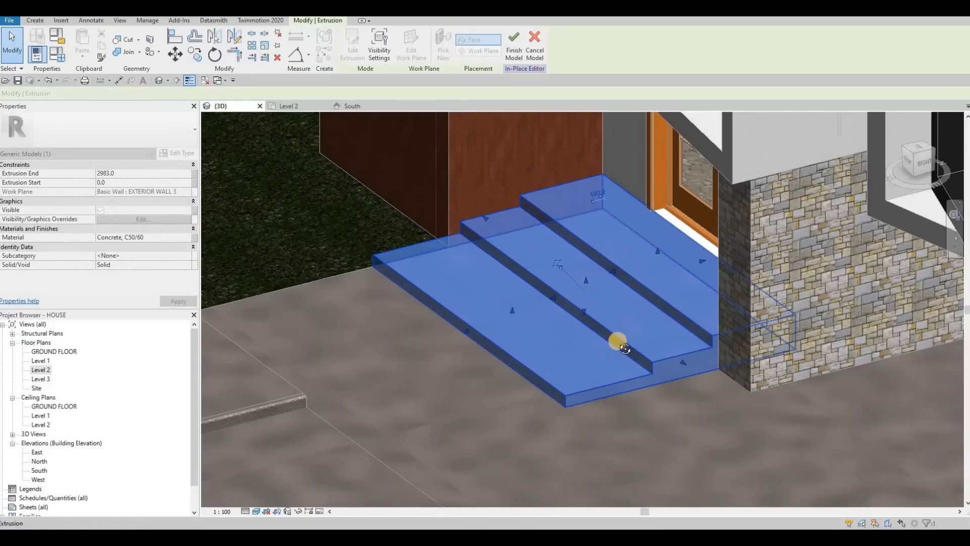
{"action": "middle_click_drag", "start_coordinate": [625, 349], "coordinate": [582, 353], "text": "shift"}
{"action": "middle_click_drag", "start_coordinate": [524, 350], "coordinate": [567, 264], "text": "shift"}
{"action": "scroll", "coordinate": [569, 256], "scroll_direction": "up", "scroll_amount": 2}
{"action": "key", "text": "Escape"}
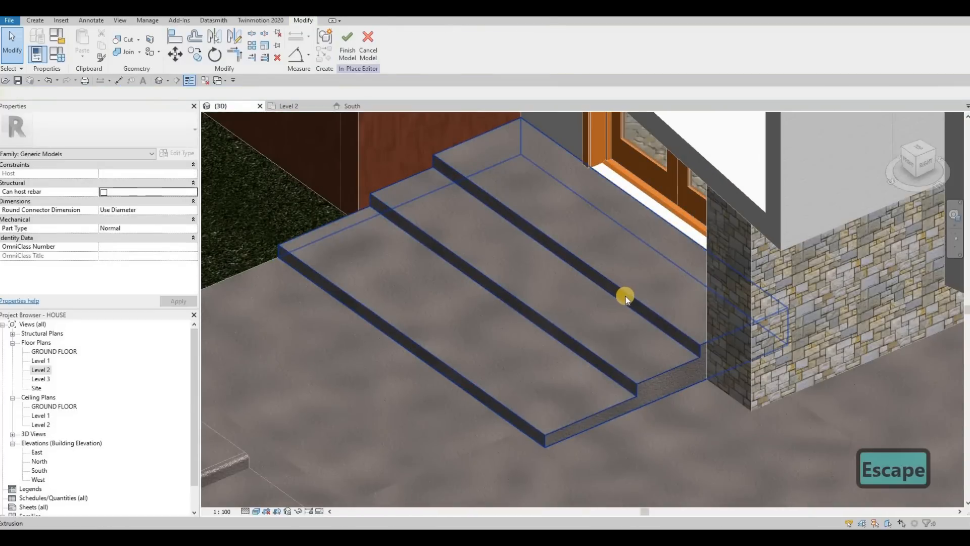
Align the top step's riser face with the end face of the stone-clad wall.
{"action": "key", "text": "a"}
{"action": "key", "text": "l"}
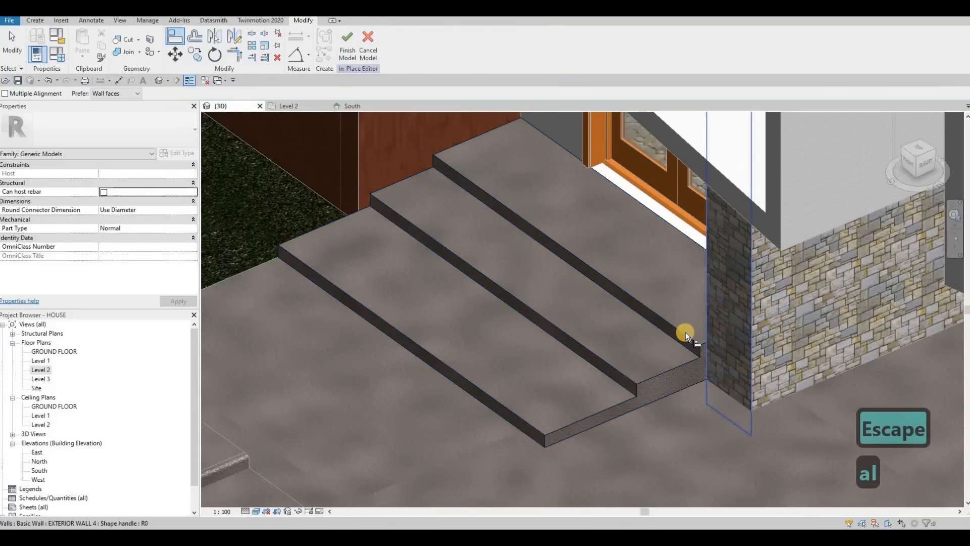
{"action": "left_click", "coordinate": [684, 332]}
{"action": "left_click", "coordinate": [671, 336]}
{"action": "middle_click_drag", "start_coordinate": [791, 325], "coordinate": [627, 335], "text": "shift"}
{"action": "key", "text": "Escape"}
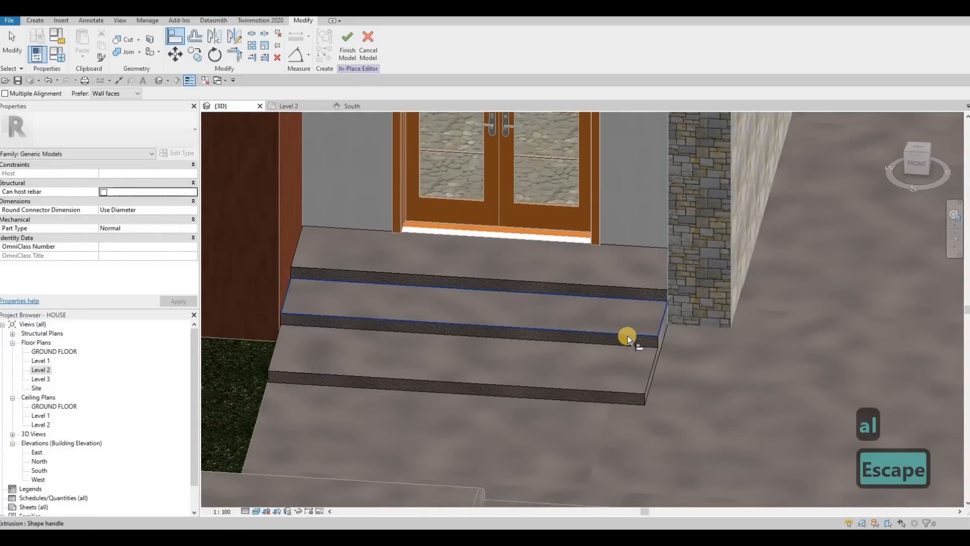
Stretch the middle step's riser slightly outward to even out the tread depths, and deselect the extrusion.
{"action": "middle_click_drag", "start_coordinate": [479, 340], "coordinate": [599, 299], "text": "shift"}
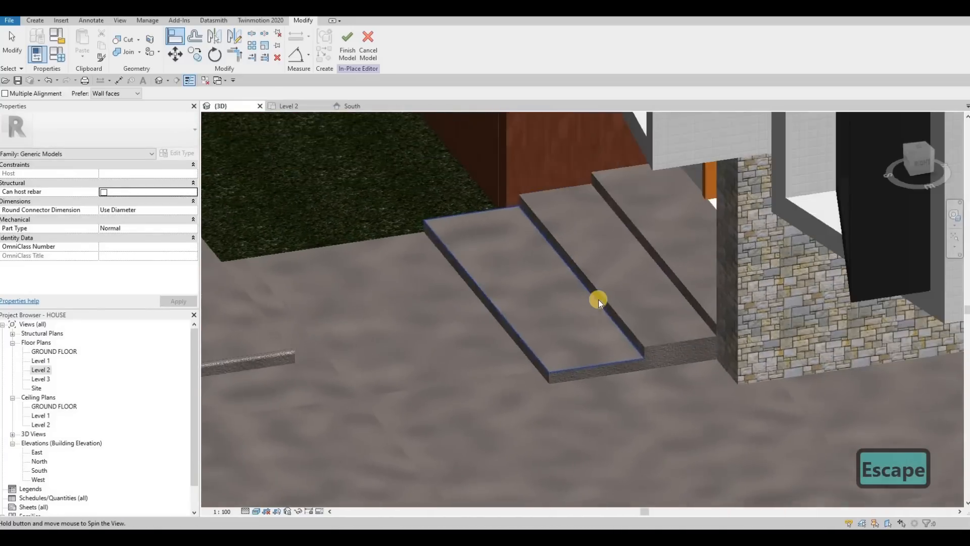
{"action": "key", "text": "Escape"}
{"action": "left_click", "coordinate": [562, 299]}
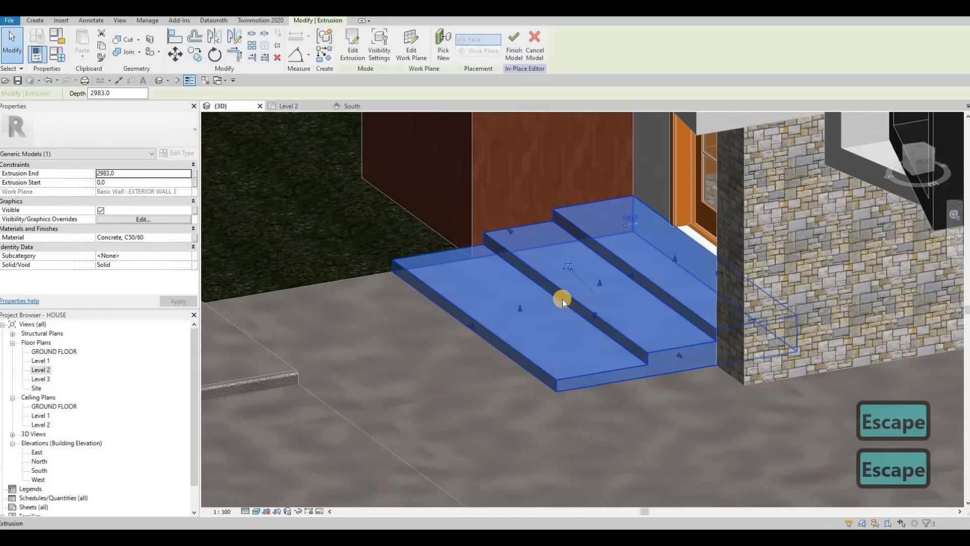
{"action": "left_click_drag", "start_coordinate": [554, 302], "coordinate": [502, 331]}
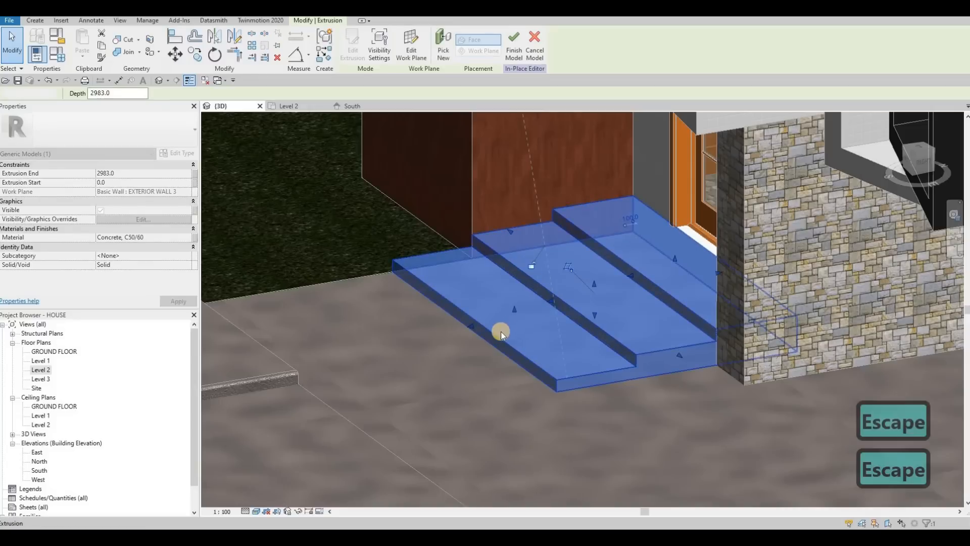
{"action": "left_click", "coordinate": [499, 333]}
{"action": "left_click", "coordinate": [472, 330]}
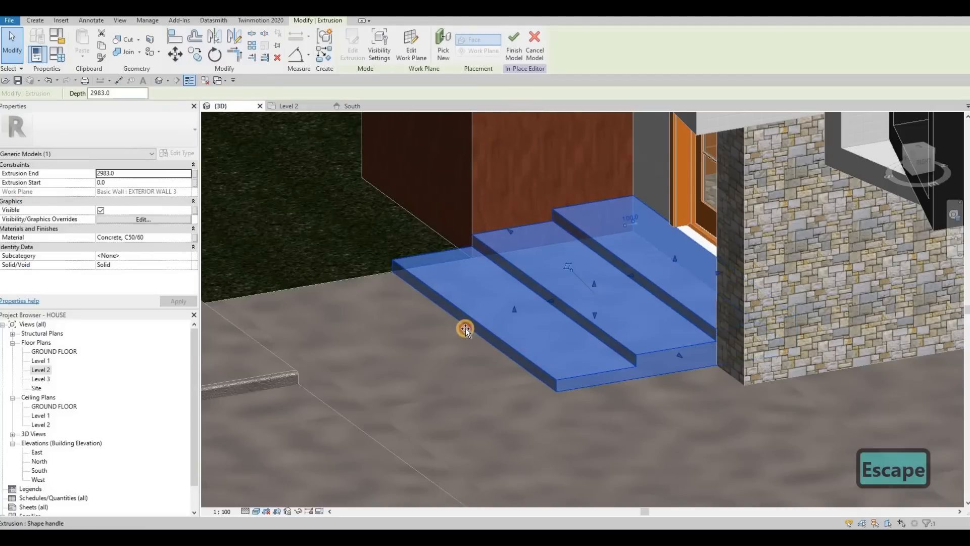
{"action": "key", "text": "Escape"}
Start a void sweep in the in-place model of the entrance steps.
{"action": "middle_click_drag", "start_coordinate": [581, 347], "coordinate": [756, 381], "text": "shift"}
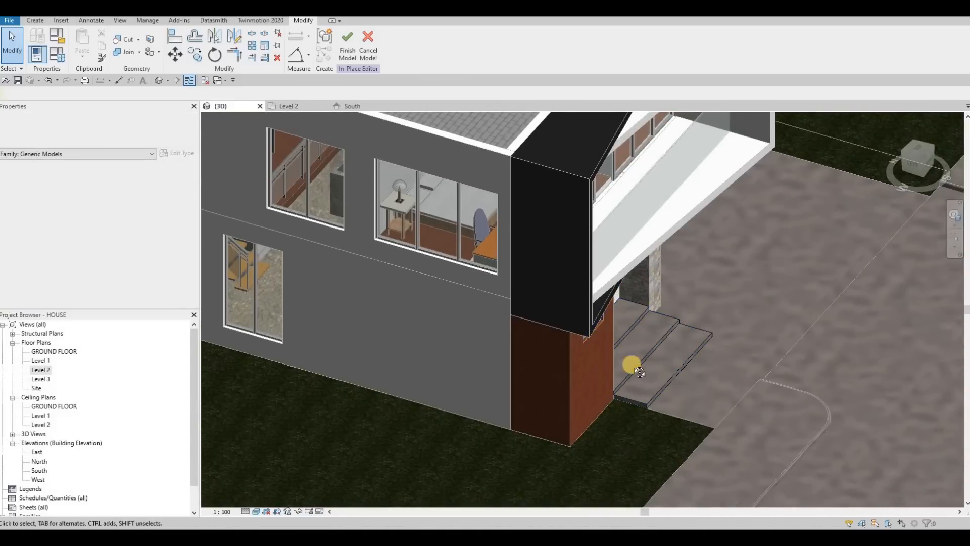
{"action": "middle_click_drag", "start_coordinate": [613, 329], "coordinate": [577, 324], "text": "shift"}
{"action": "scroll", "coordinate": [608, 332], "scroll_direction": "up", "scroll_amount": 3}
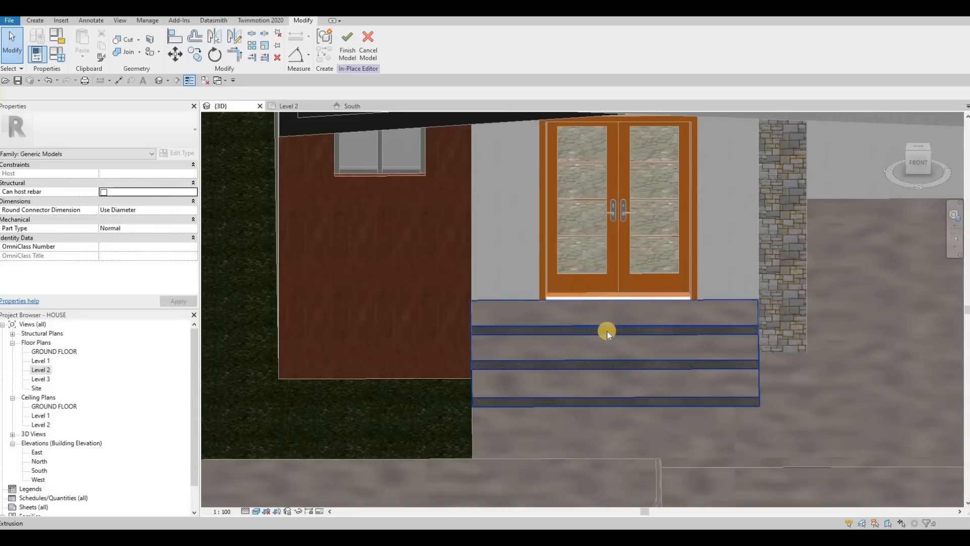
{"action": "scroll", "coordinate": [607, 331], "scroll_direction": "down", "scroll_amount": 1}
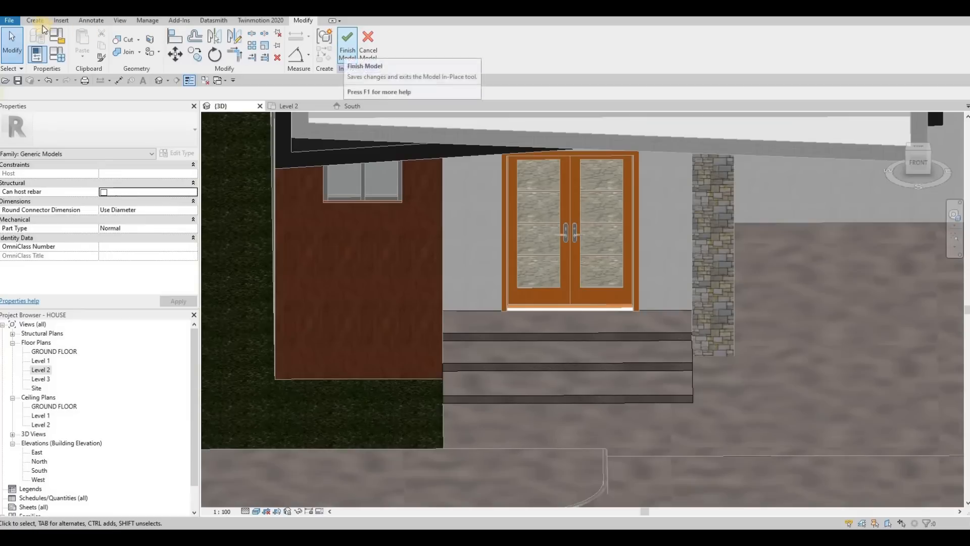
{"action": "key", "text": "Escape"}
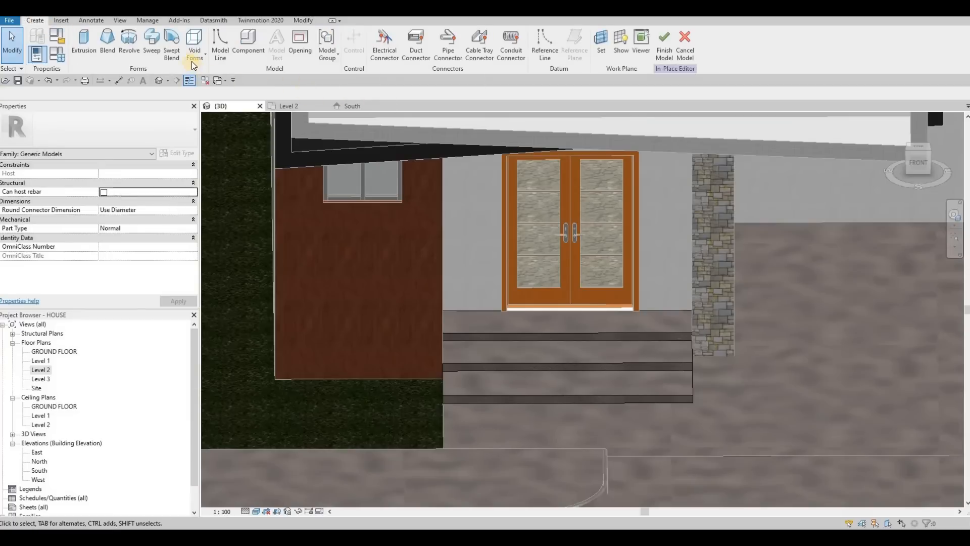
{"action": "left_click", "coordinate": [195, 57]}
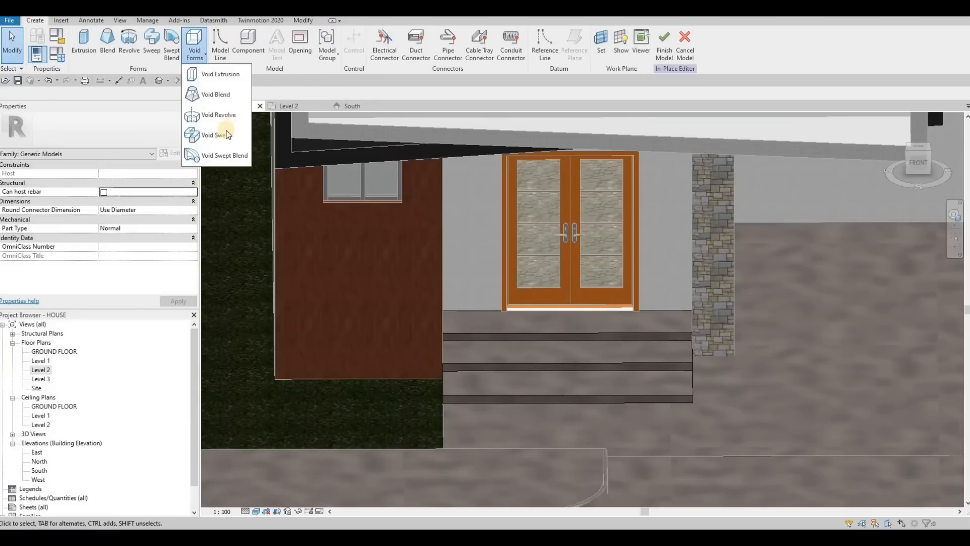
{"action": "left_click", "coordinate": [218, 135]}
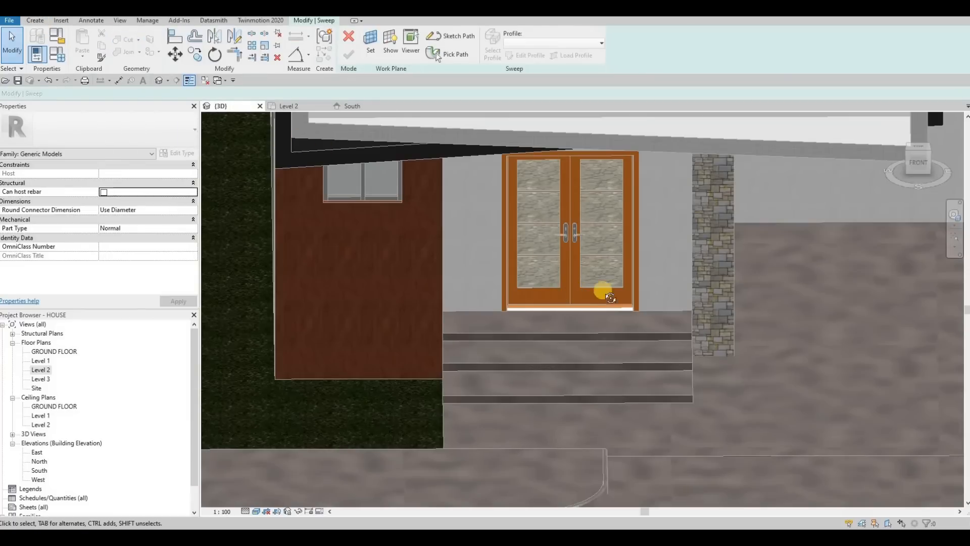
Define the sweep path from the top step's upper front edge and start sketching its profile.
{"action": "middle_click_drag", "start_coordinate": [610, 298], "coordinate": [581, 192], "text": "shift"}
{"action": "left_click", "coordinate": [463, 52]}
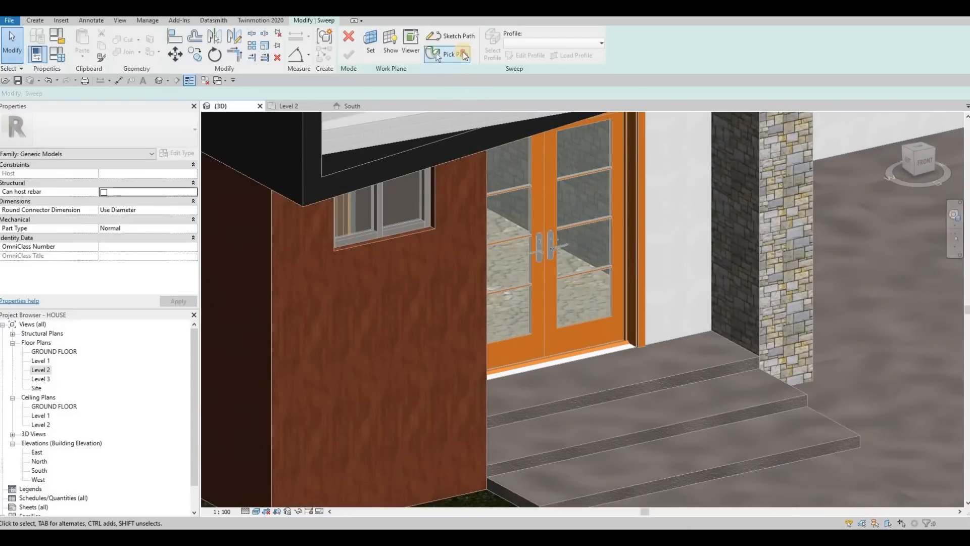
{"action": "scroll", "coordinate": [688, 383], "scroll_direction": "up", "scroll_amount": 3}
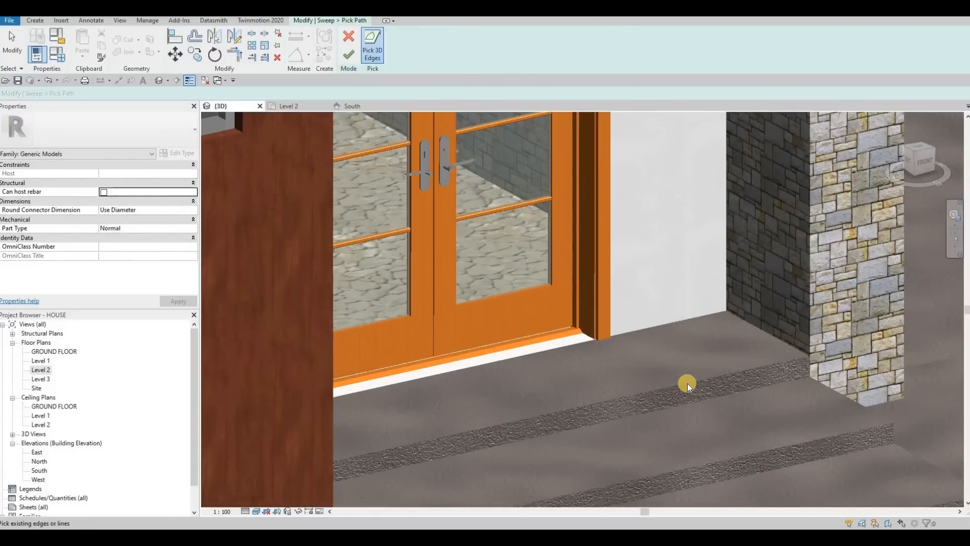
{"action": "left_click", "coordinate": [687, 383]}
{"action": "middle_click_drag", "start_coordinate": [549, 287], "coordinate": [444, 203]}
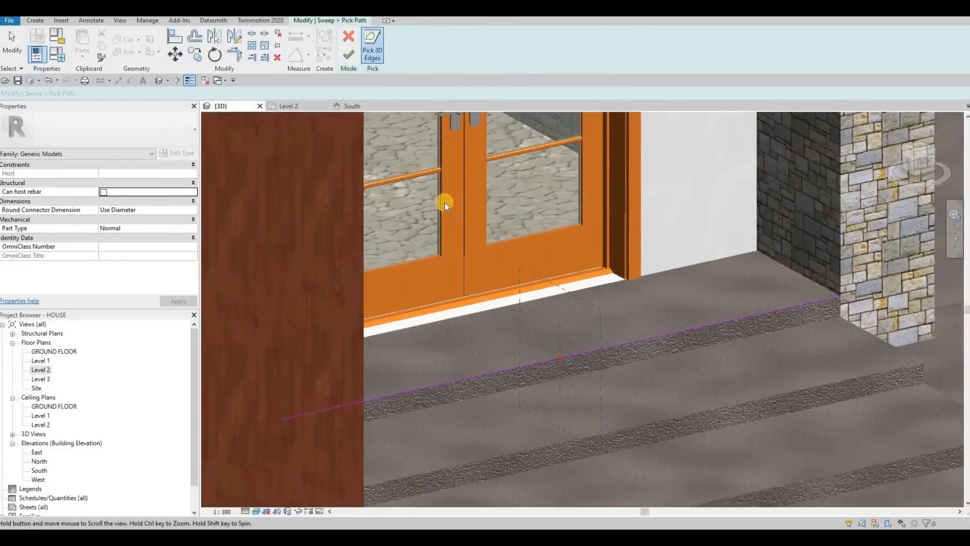
{"action": "scroll", "coordinate": [445, 202], "scroll_direction": "up", "scroll_amount": 2}
{"action": "left_click", "coordinate": [348, 52]}
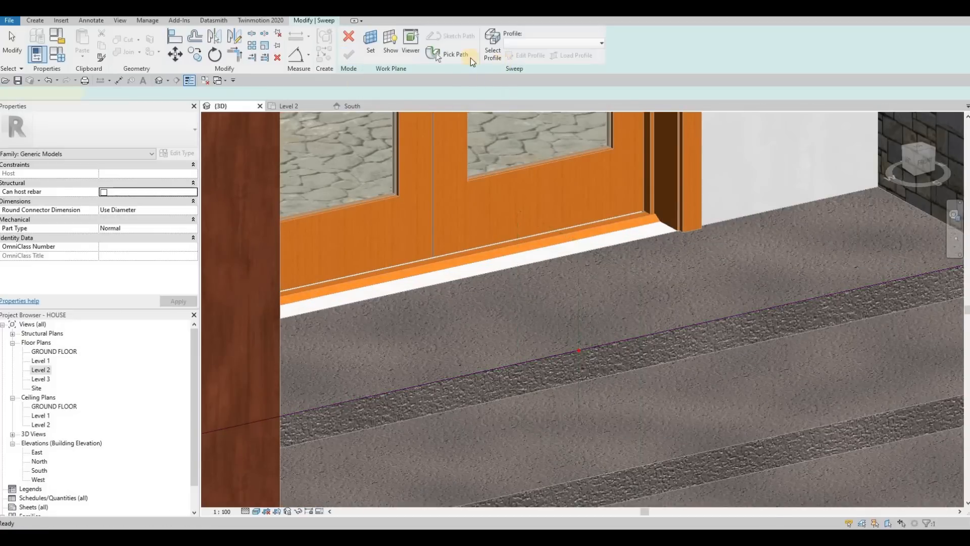
{"action": "left_click", "coordinate": [493, 48]}
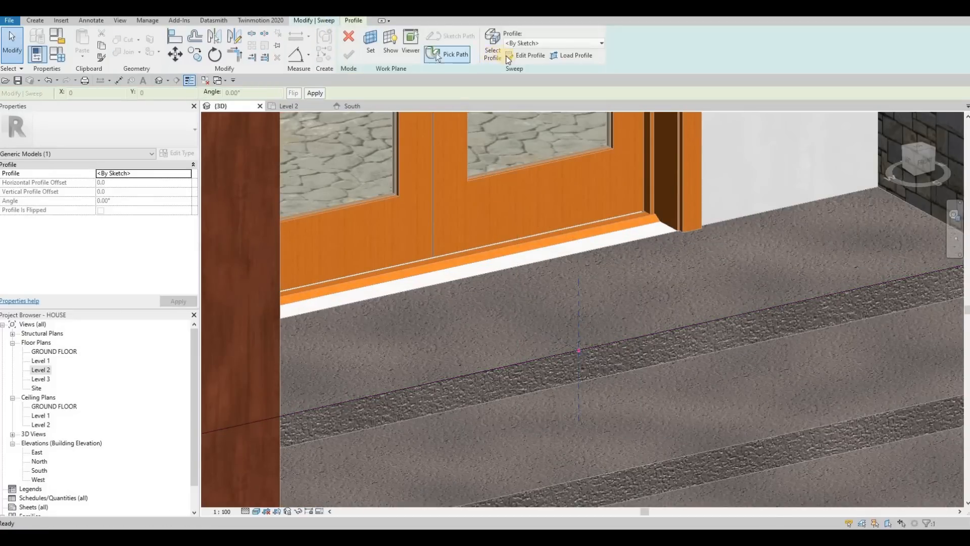
{"action": "left_click", "coordinate": [522, 56]}
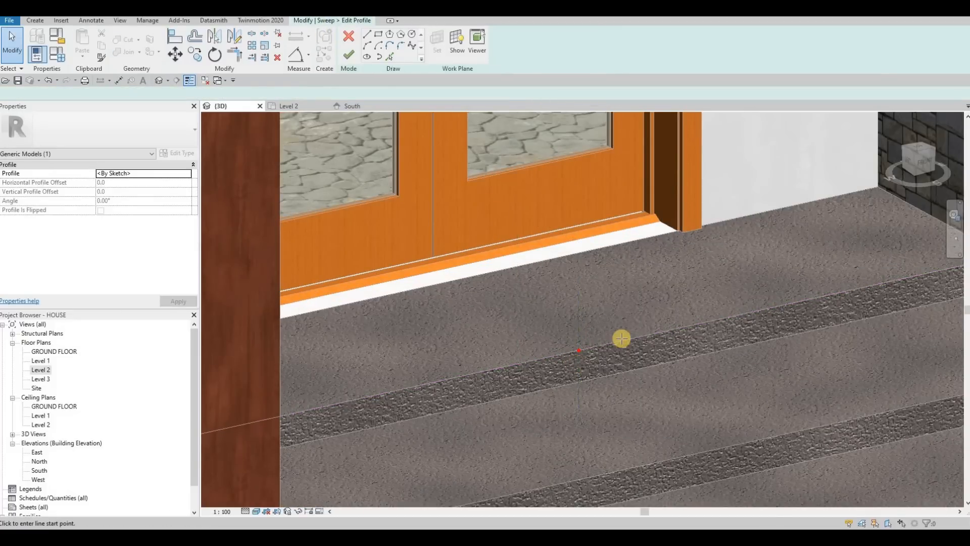
{"action": "scroll", "coordinate": [637, 303], "scroll_direction": "up", "scroll_amount": 8}
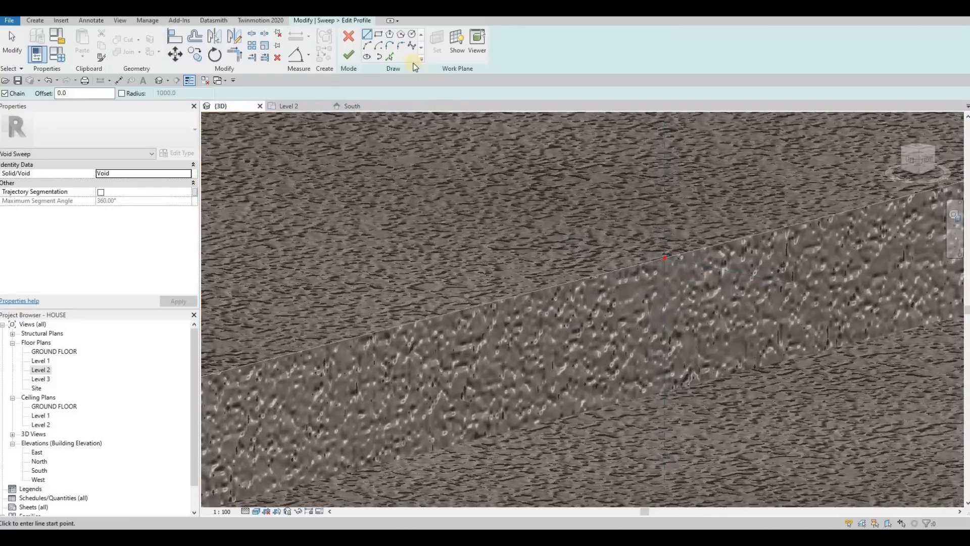
{"action": "key", "text": "r"}
{"action": "key", "text": "c"}
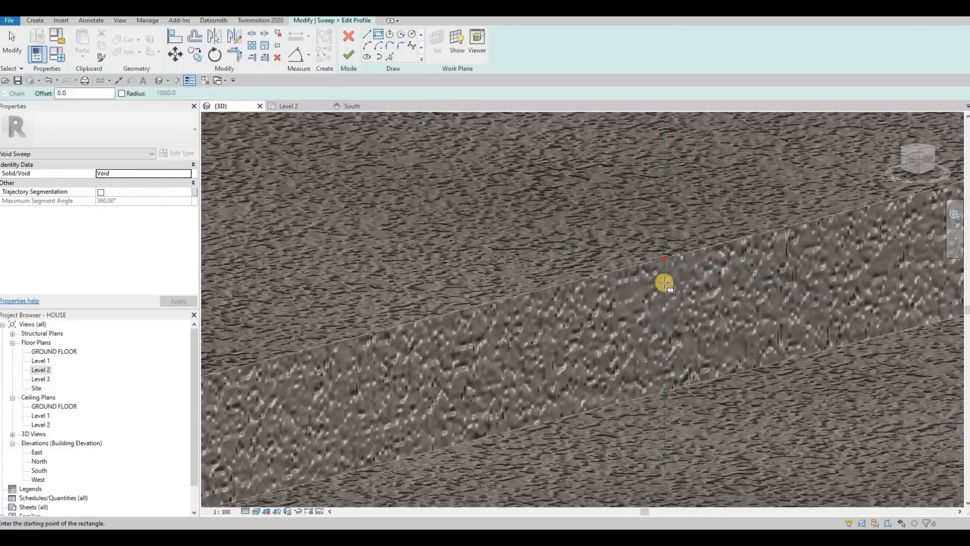
{"action": "left_click", "coordinate": [663, 257]}
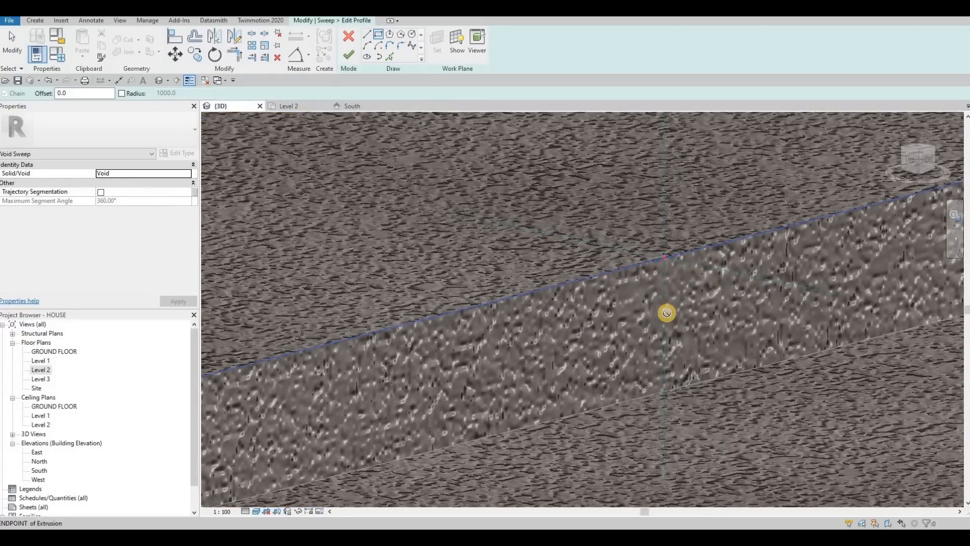
{"action": "key", "text": "Escape"}
Draw a 30 mm vertical guide line down the riser from the path's reference point.
{"action": "left_click", "coordinate": [367, 36]}
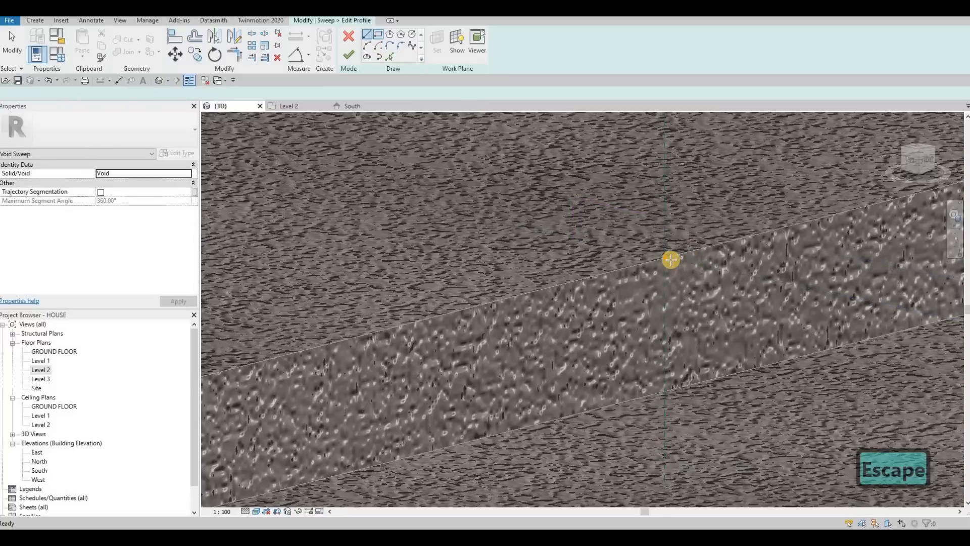
{"action": "left_click", "coordinate": [664, 296]}
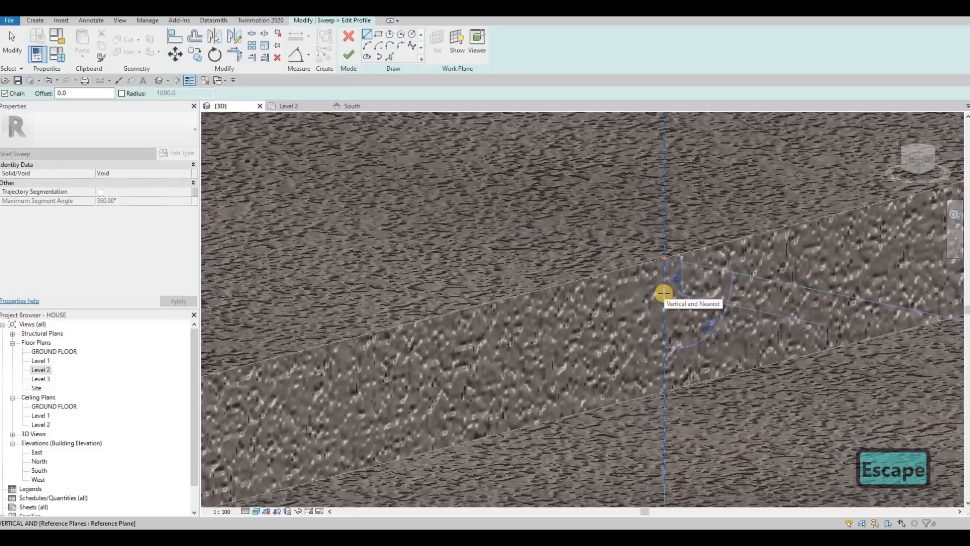
{"action": "type", "text": "30"}
{"action": "key", "text": "Return"}
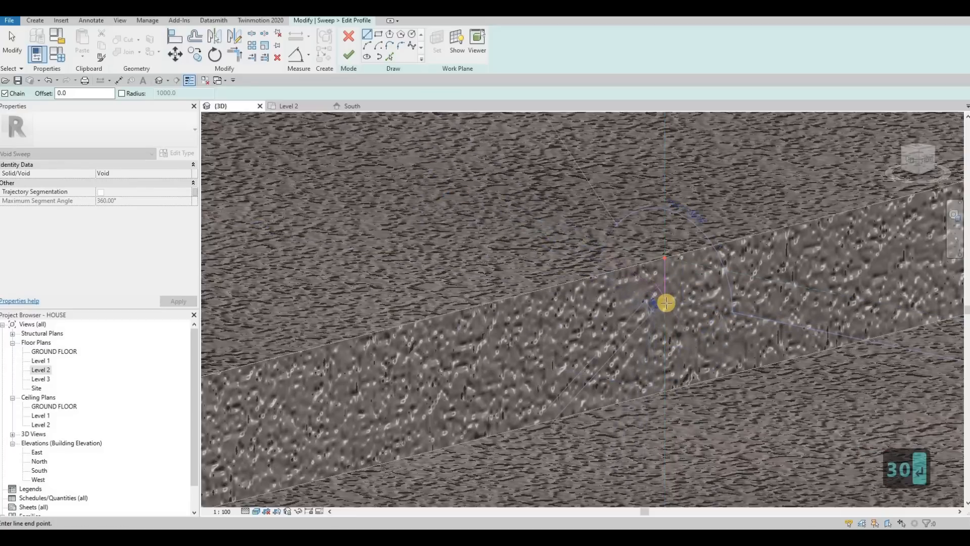
Draw a closed 5 mm by 5 mm square profile from the lower end of the guide line, reaching into the riser.
{"action": "scroll", "coordinate": [657, 303], "scroll_direction": "up", "scroll_amount": 3}
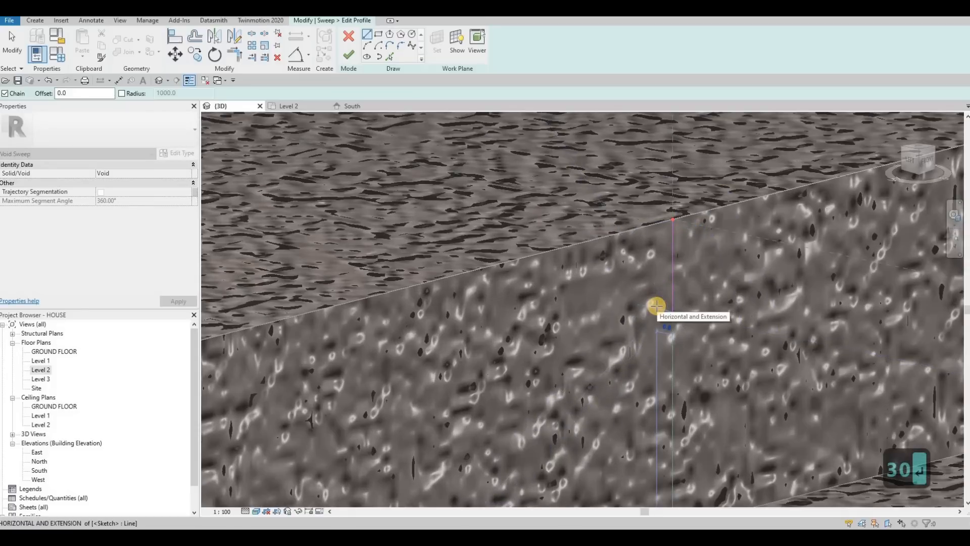
{"action": "type", "text": "5"}
{"action": "key", "text": "Return"}
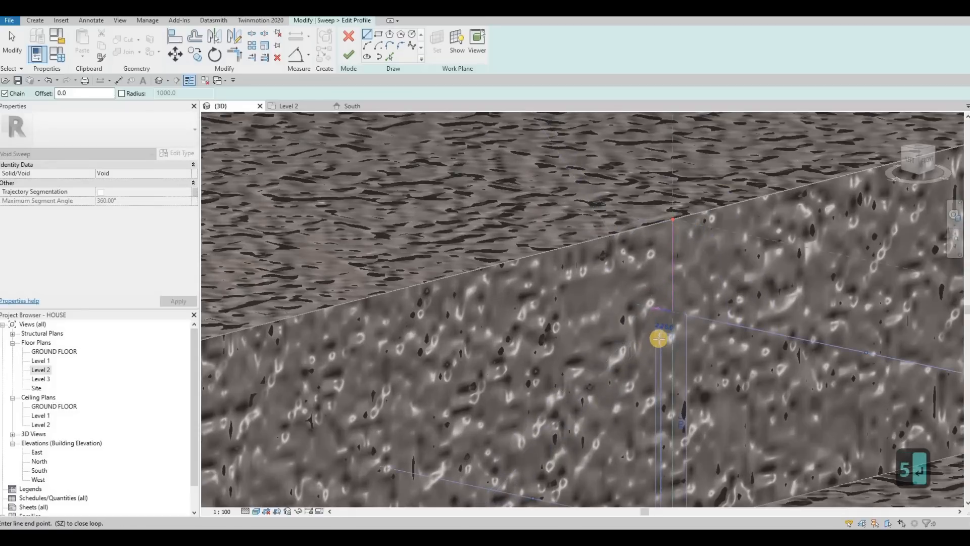
{"action": "type", "text": "5"}
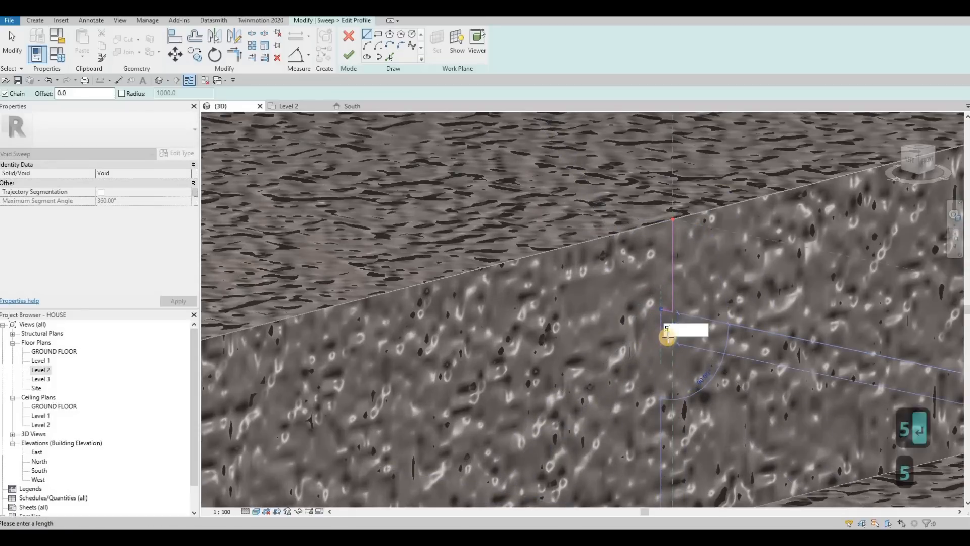
{"action": "key", "text": "Return"}
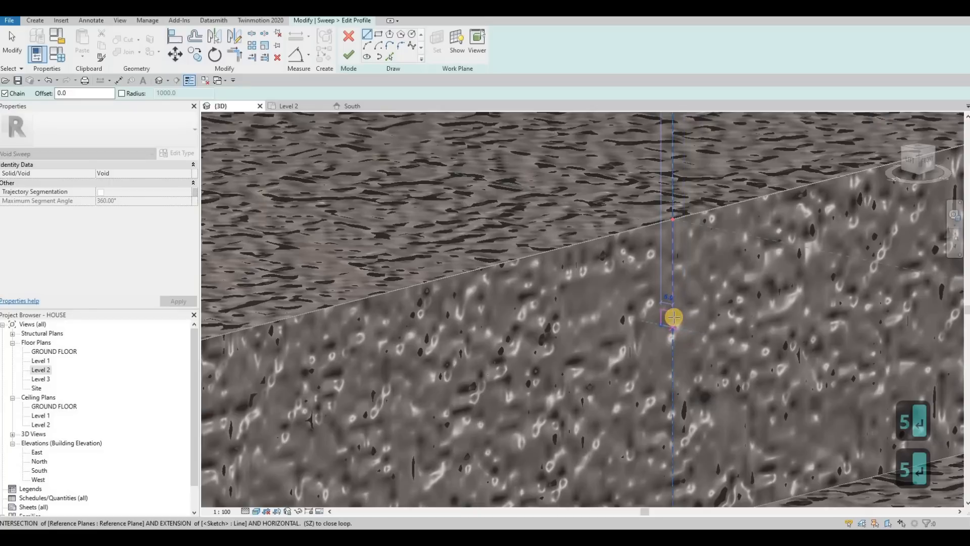
{"action": "key", "text": "Escape"}
{"action": "key", "text": "Escape"}
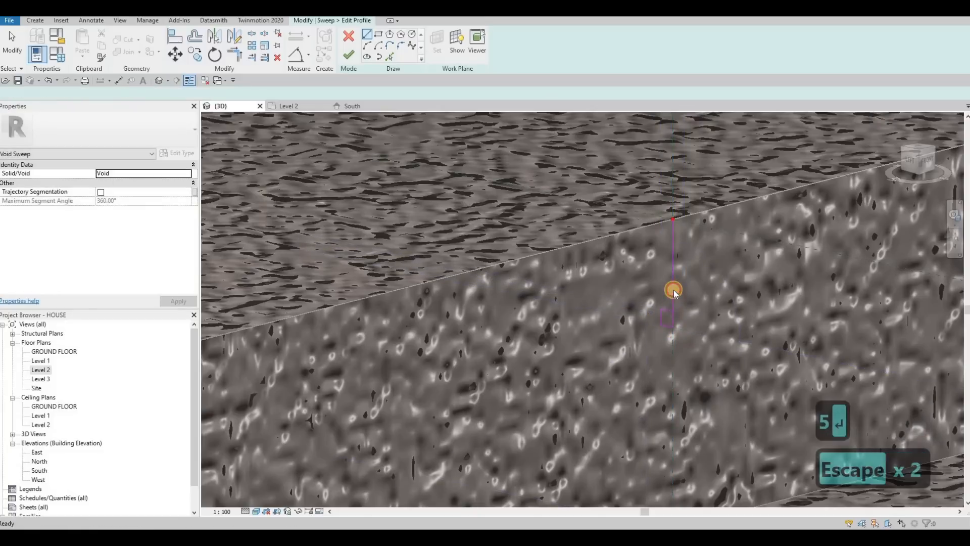
Delete the 30 mm guide line above the square profile.
{"action": "left_click", "coordinate": [674, 290]}
{"action": "key", "text": "Delete"}
{"action": "middle_click_drag", "start_coordinate": [693, 273], "coordinate": [704, 234]}
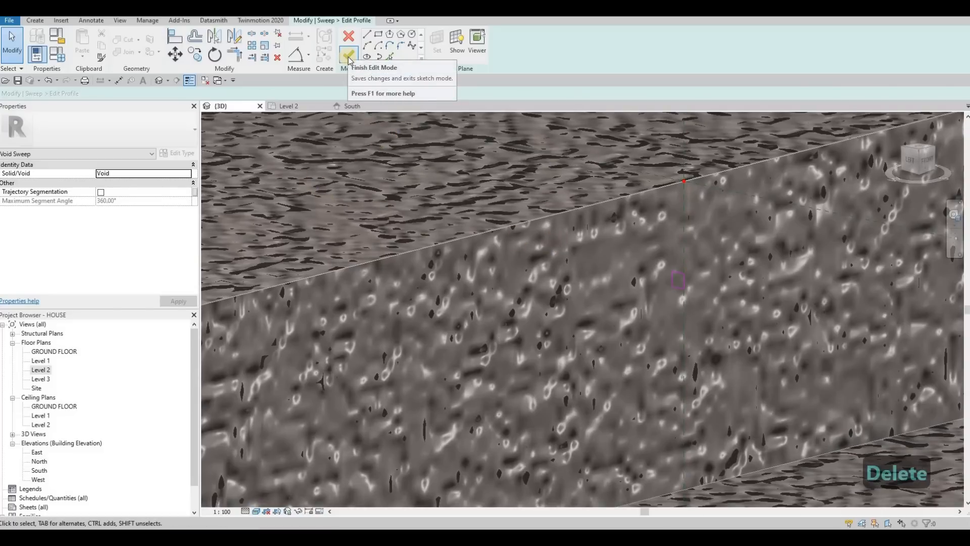
Copy the four lines of the 5 mm square profile to the clipboard.
{"action": "left_click", "coordinate": [641, 195]}
{"action": "key", "text": "Escape"}
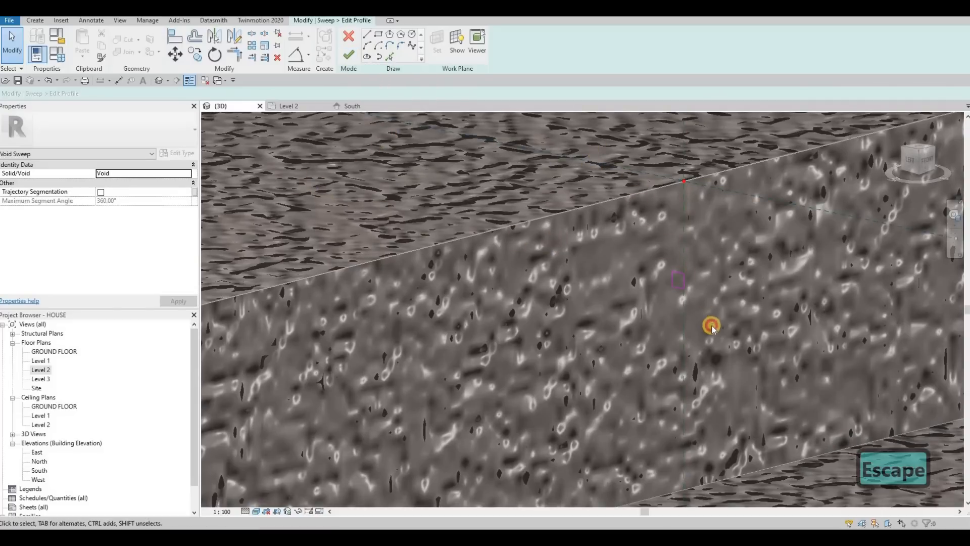
{"action": "left_click_drag", "start_coordinate": [709, 323], "coordinate": [342, 165]}
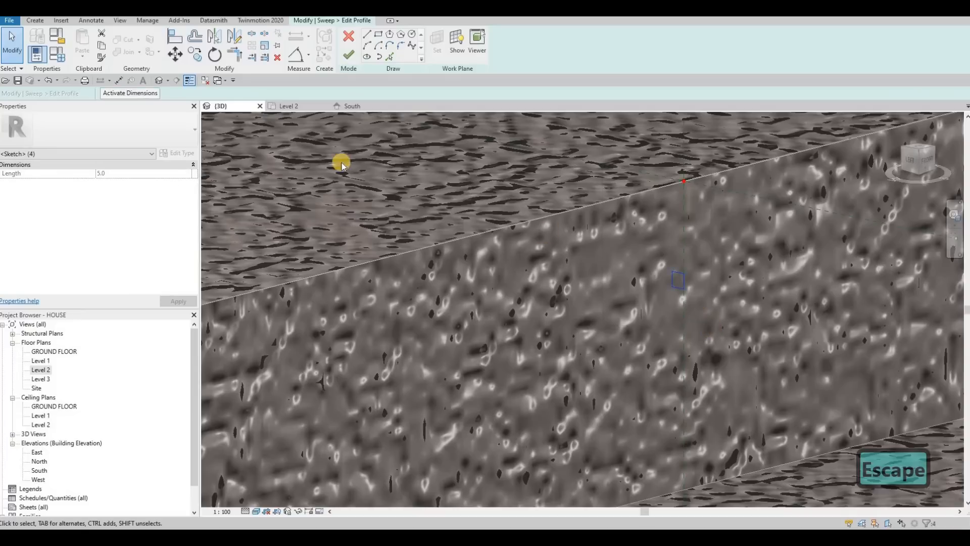
{"action": "key", "text": "ctrl+c"}
{"action": "left_click", "coordinate": [470, 189]}
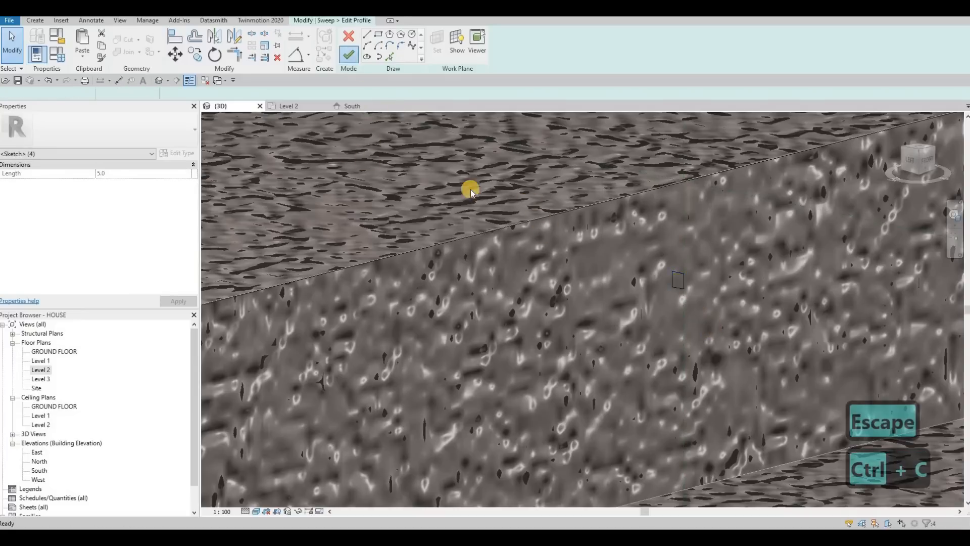
Finish the square profile and the void sweep, and cut the groove from the top step's riser.
{"action": "left_click", "coordinate": [346, 58]}
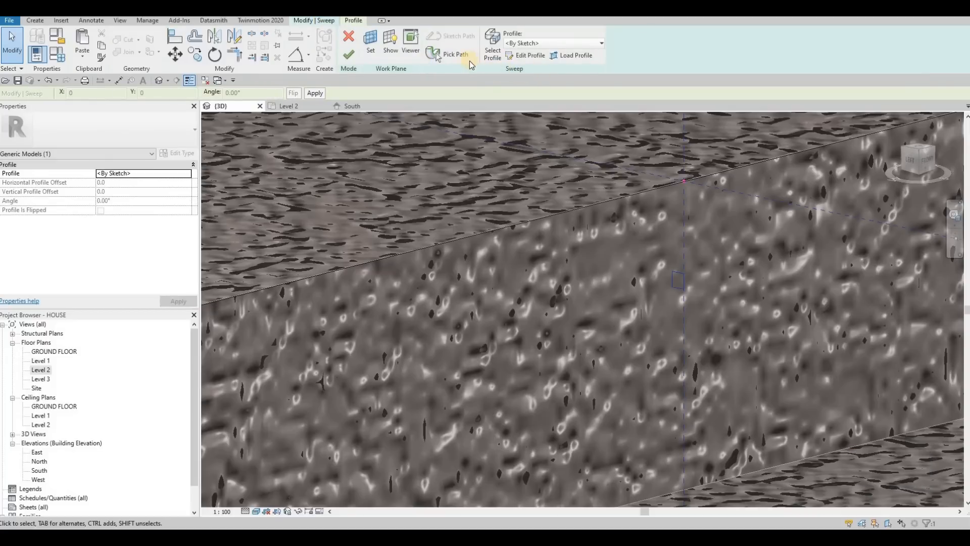
{"action": "left_click", "coordinate": [348, 53]}
{"action": "scroll", "coordinate": [591, 183], "scroll_direction": "down", "scroll_amount": 3}
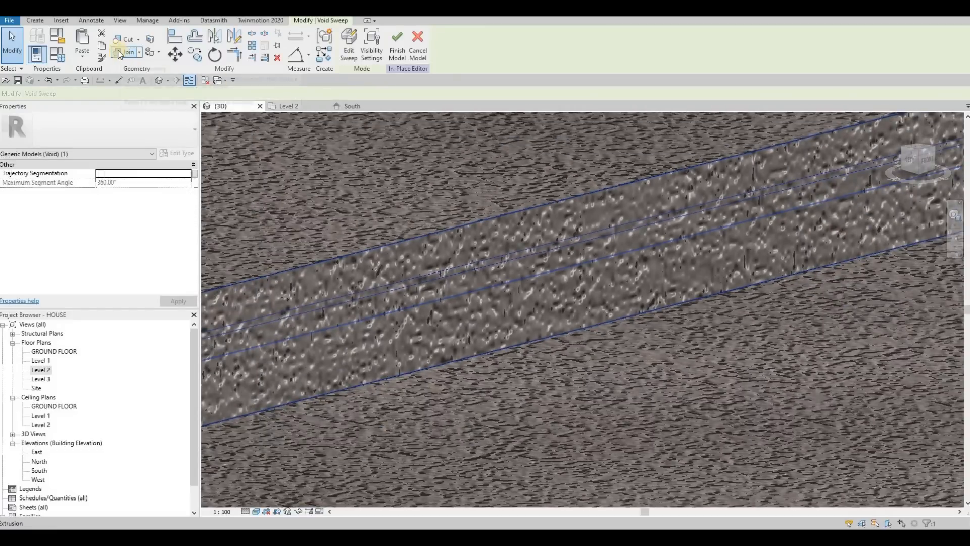
{"action": "left_click", "coordinate": [571, 172]}
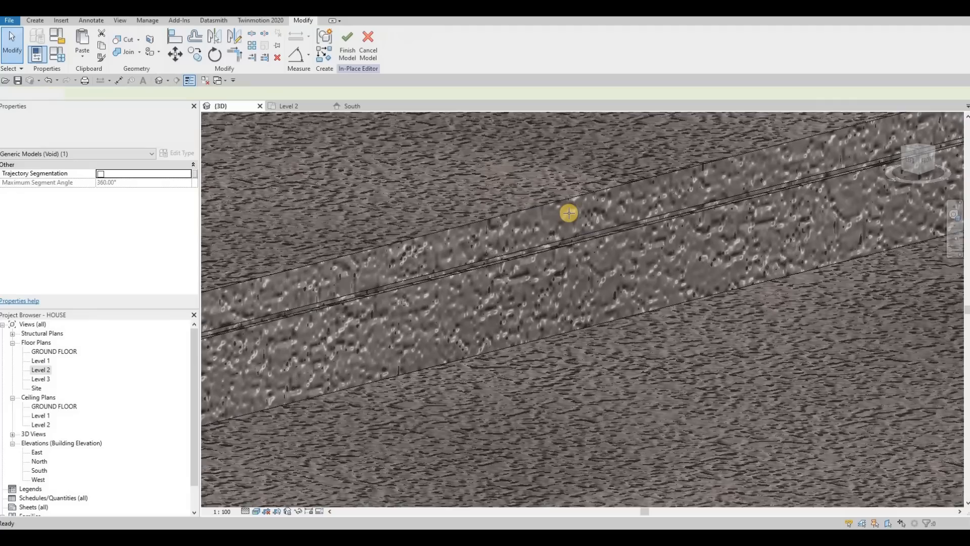
{"action": "scroll", "coordinate": [574, 219], "scroll_direction": "up", "scroll_amount": 3}
{"action": "scroll", "coordinate": [558, 234], "scroll_direction": "up", "scroll_amount": 2}
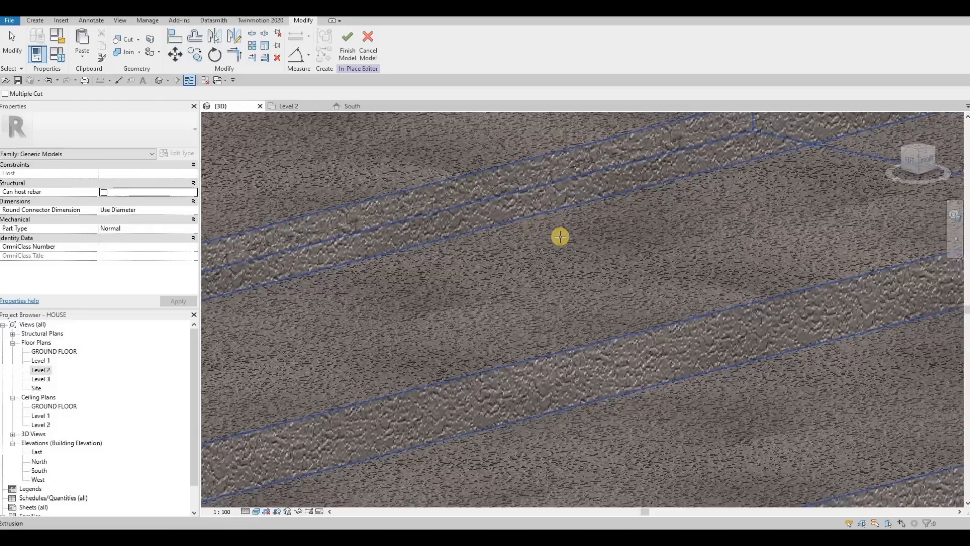
{"action": "scroll", "coordinate": [613, 242], "scroll_direction": "down", "scroll_amount": 4}
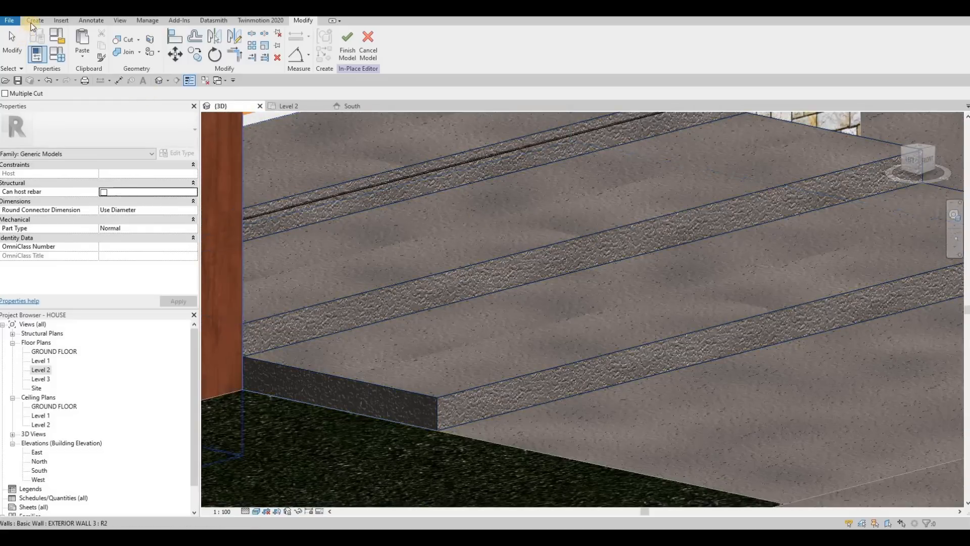
{"action": "left_click", "coordinate": [35, 21]}
{"action": "left_click", "coordinate": [194, 50]}
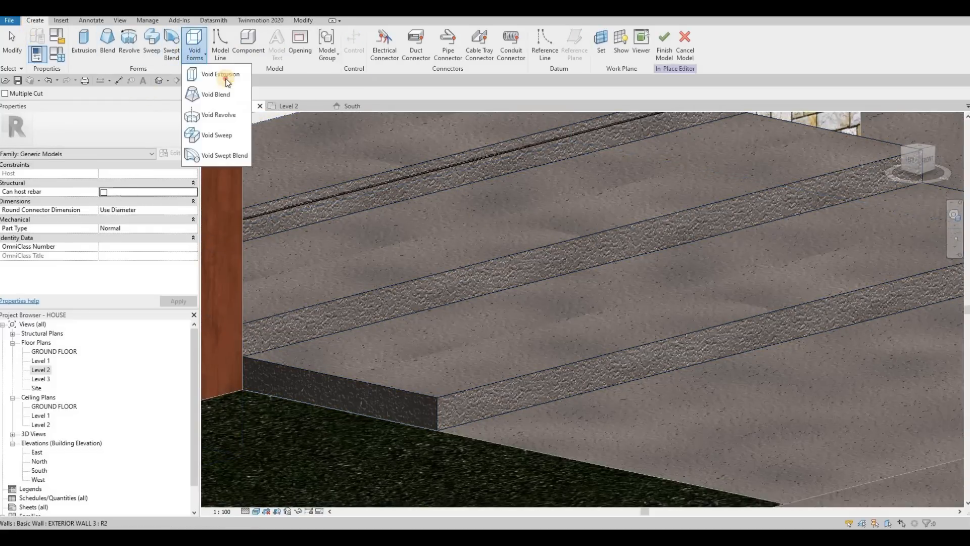
{"action": "key", "text": "Return"}
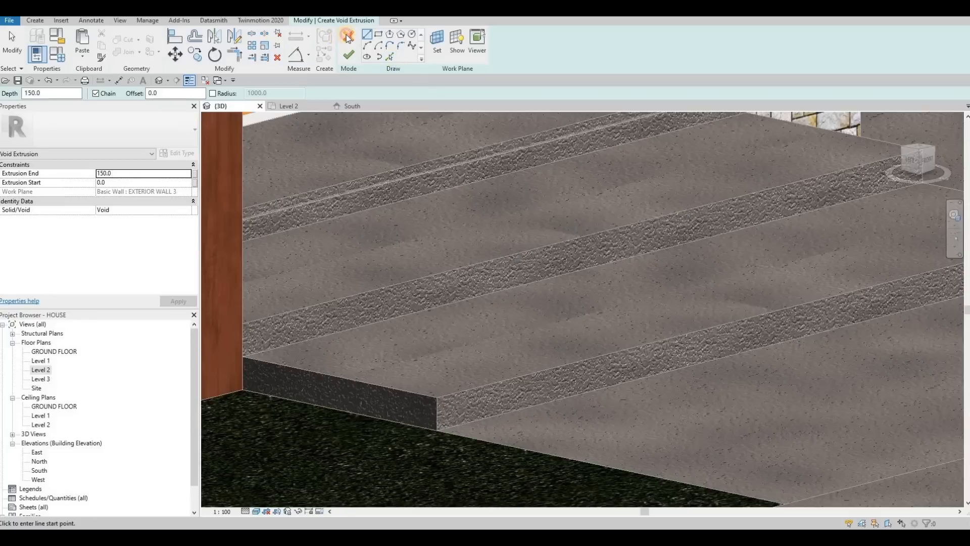
{"action": "key", "text": "Escape"}
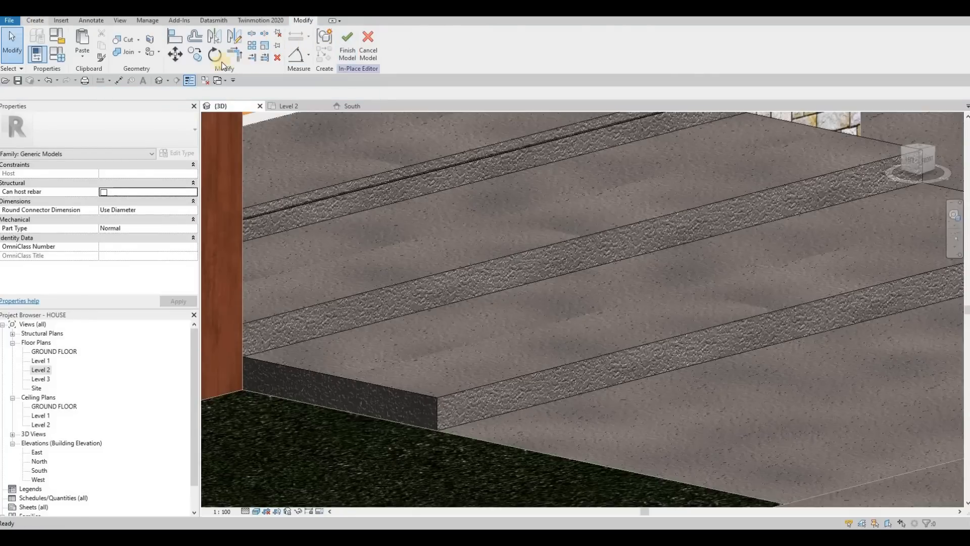
{"action": "left_click", "coordinate": [195, 50]}
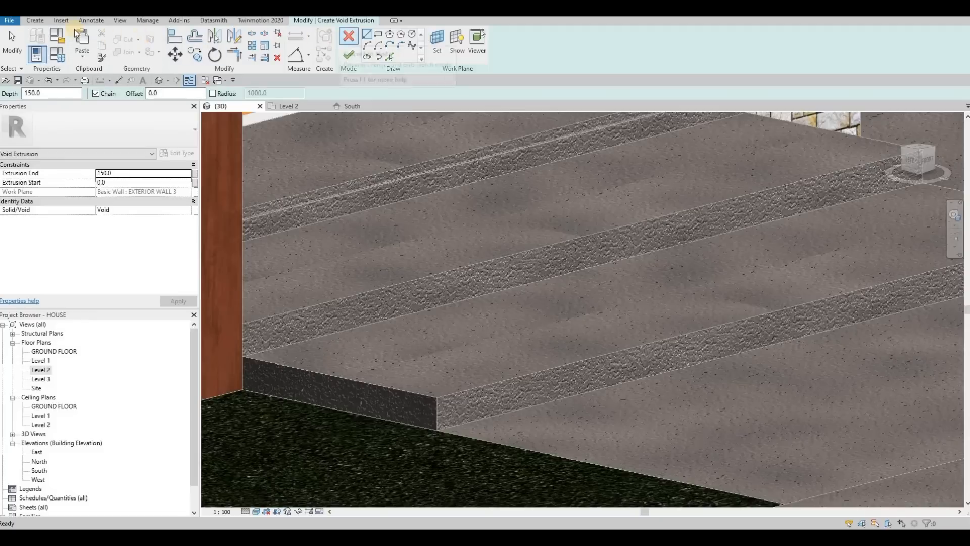
{"action": "left_click", "coordinate": [348, 36]}
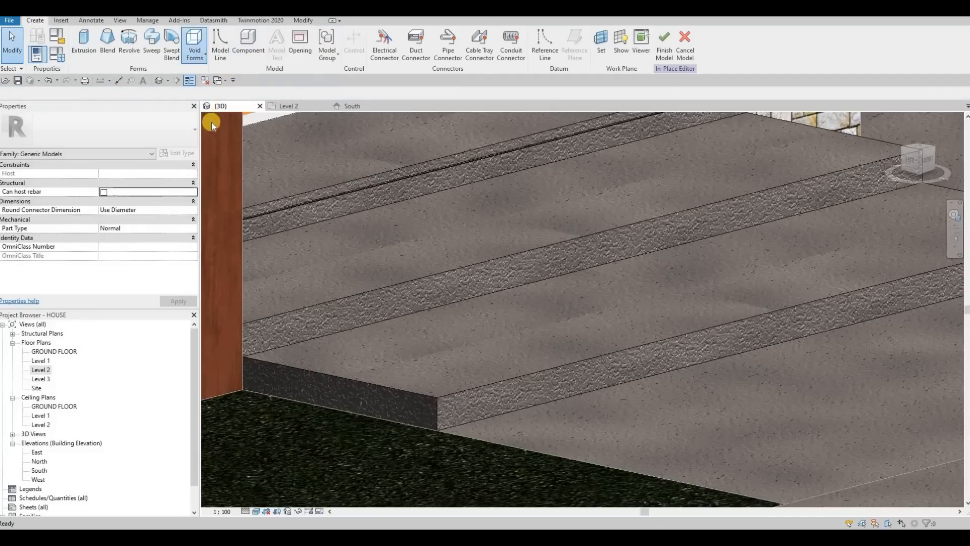
Start another void sweep along the second step's upper front edge and open its profile sketch.
{"action": "left_click", "coordinate": [195, 51]}
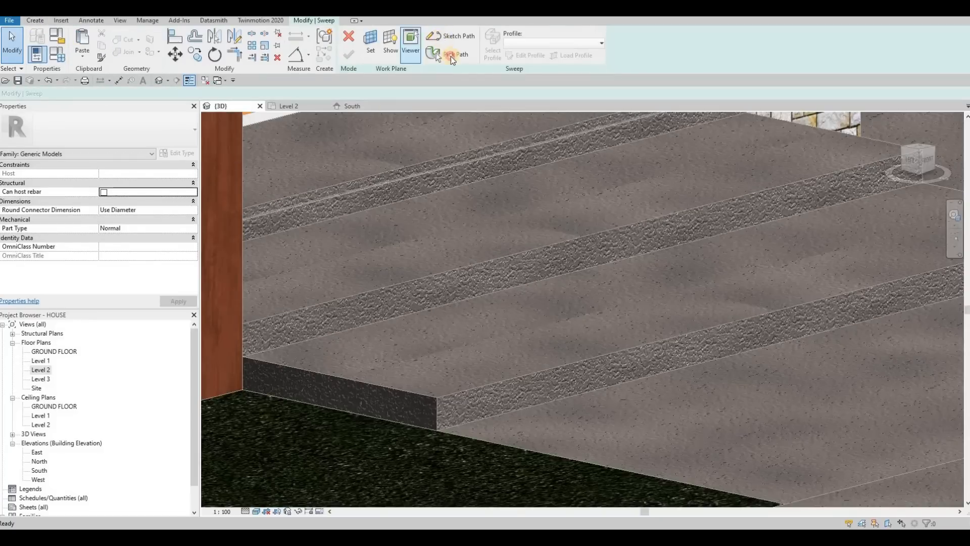
{"action": "left_click", "coordinate": [575, 238]}
{"action": "left_click", "coordinate": [356, 57]}
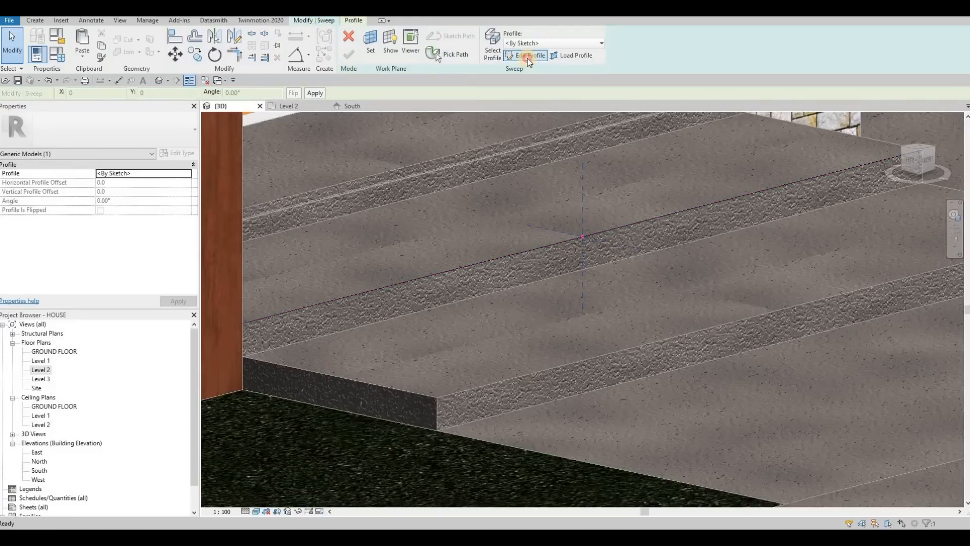
{"action": "left_click", "coordinate": [528, 58]}
Paste the copied square profile onto the second step's riser, below the path's reference point.
{"action": "scroll", "coordinate": [559, 242], "scroll_direction": "up", "scroll_amount": 3}
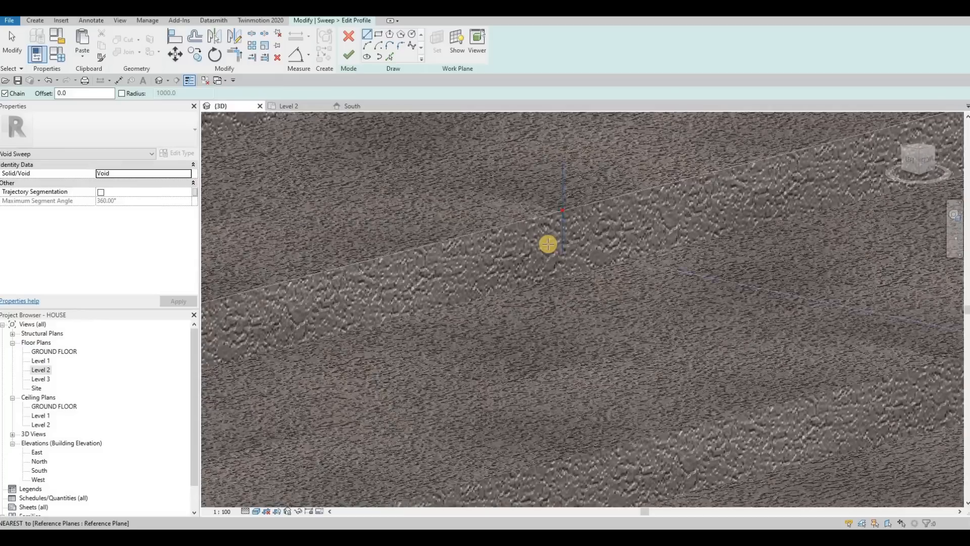
{"action": "scroll", "coordinate": [548, 244], "scroll_direction": "up", "scroll_amount": 2}
{"action": "key", "text": "ctrl+v"}
{"action": "scroll", "coordinate": [565, 238], "scroll_direction": "up", "scroll_amount": 3}
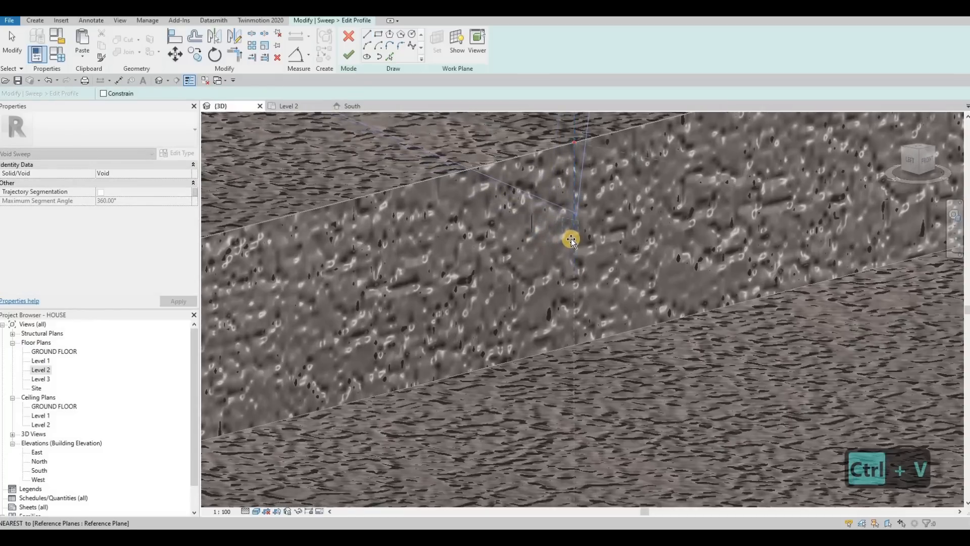
{"action": "left_click", "coordinate": [512, 150]}
{"action": "key", "text": "Escape"}
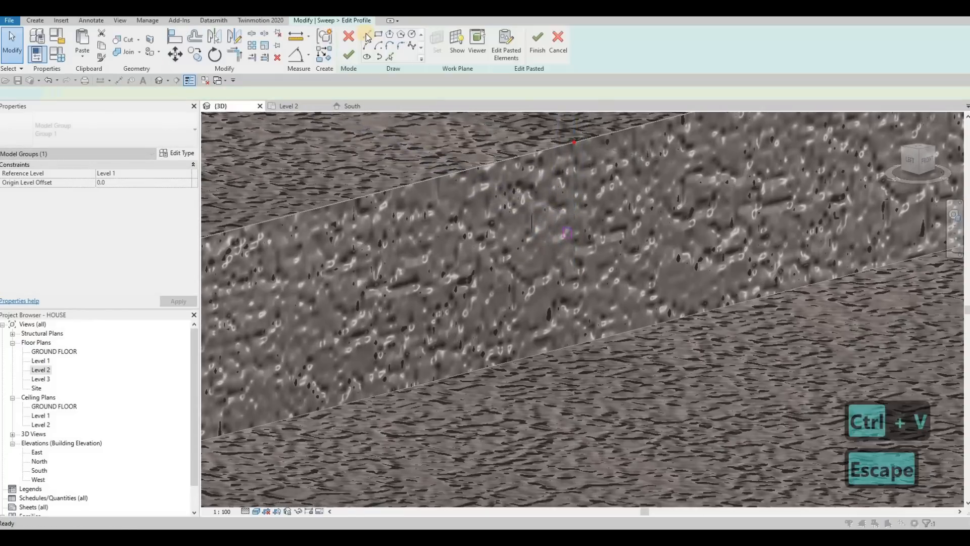
{"action": "key", "text": "Escape"}
Draw a 30 mm vertical guide line down the second riser from the path's reference point.
{"action": "left_click", "coordinate": [574, 144]}
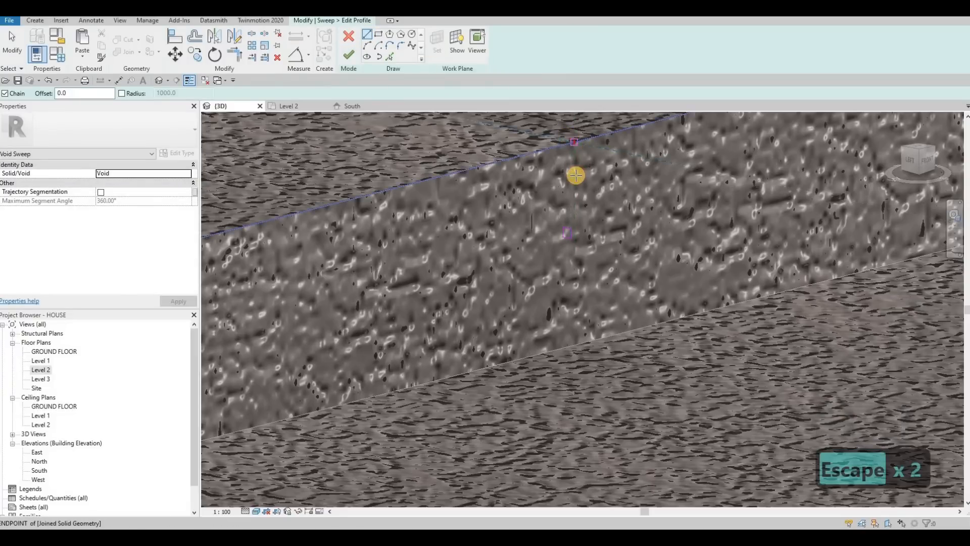
{"action": "left_click", "coordinate": [573, 179]}
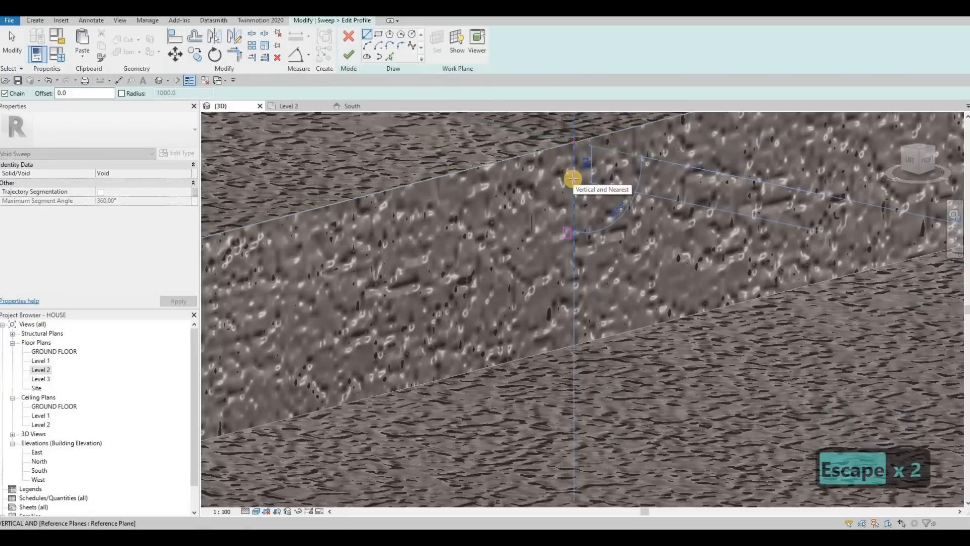
{"action": "type", "text": "30"}
{"action": "key", "text": "Return"}
{"action": "key", "text": "Escape"}
{"action": "scroll", "coordinate": [540, 212], "scroll_direction": "up", "scroll_amount": 3}
{"action": "key", "text": "Escape"}
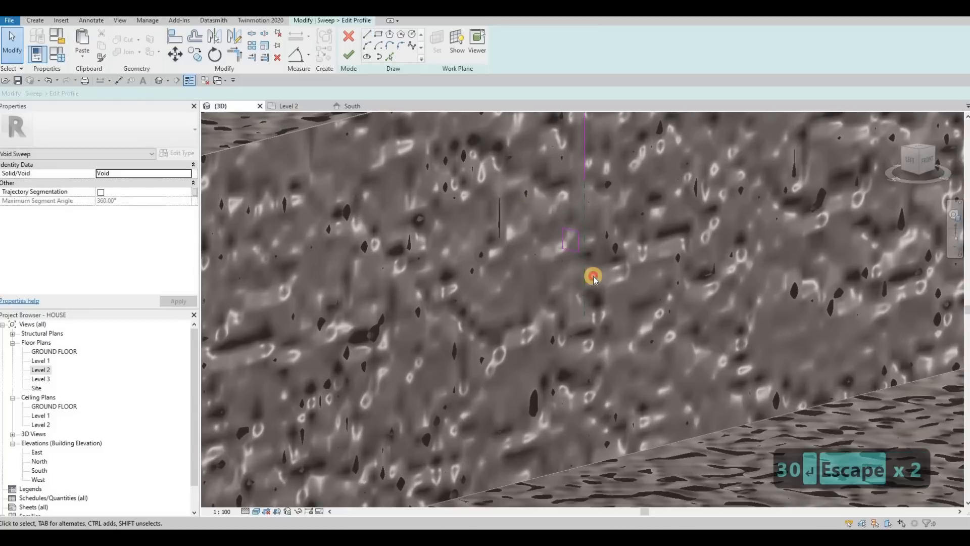
Move the pasted square profile to the lower end of the guide line and delete that line.
{"action": "left_click", "coordinate": [568, 249]}
{"action": "key", "text": "m"}
{"action": "key", "text": "v"}
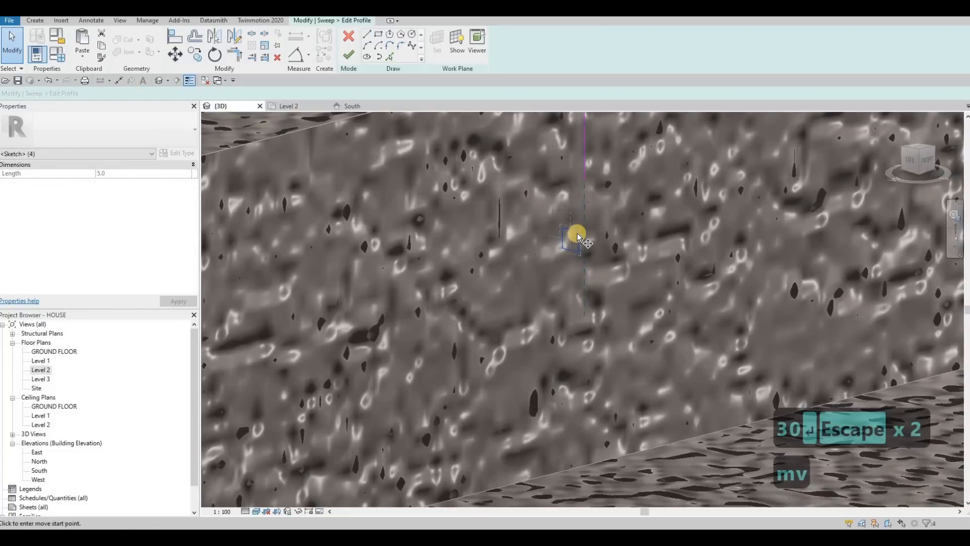
{"action": "left_click_drag", "start_coordinate": [584, 211], "coordinate": [586, 167]}
{"action": "key", "text": "Escape"}
{"action": "key", "text": "Escape"}
{"action": "left_click", "coordinate": [584, 161]}
{"action": "key", "text": "Delete"}
Finish the second void sweep and cut its groove from the second step's riser.
{"action": "scroll", "coordinate": [584, 182], "scroll_direction": "down", "scroll_amount": 5}
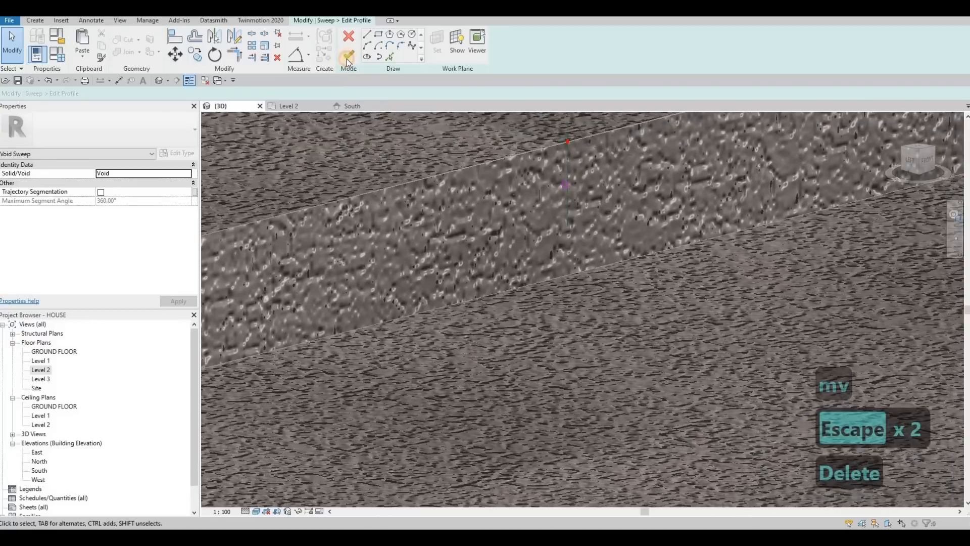
{"action": "left_click", "coordinate": [347, 57]}
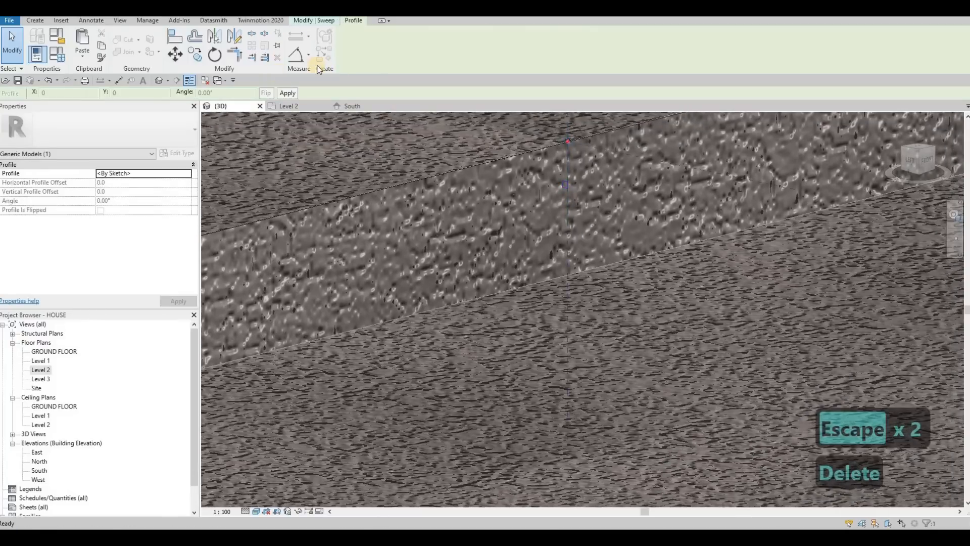
{"action": "left_click", "coordinate": [312, 20]}
{"action": "left_click", "coordinate": [349, 55]}
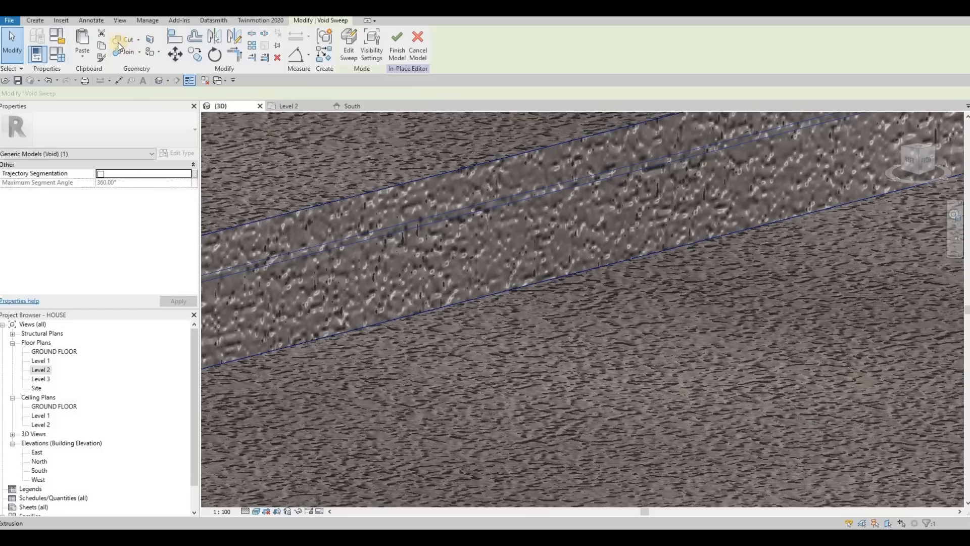
{"action": "left_click", "coordinate": [130, 41]}
{"action": "scroll", "coordinate": [600, 242], "scroll_direction": "down", "scroll_amount": 3}
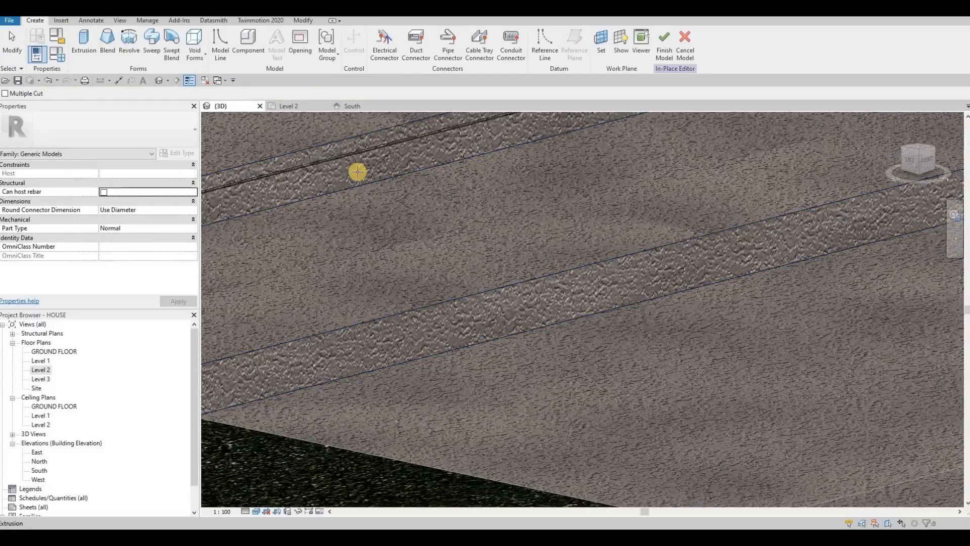
Define a third void sweep path from the next lower step's upper front edge and start sketching its profile.
{"action": "middle_click_drag", "start_coordinate": [325, 213], "coordinate": [282, 201]}
{"action": "scroll", "coordinate": [363, 243], "scroll_direction": "down", "scroll_amount": 2}
{"action": "scroll", "coordinate": [244, 218], "scroll_direction": "up", "scroll_amount": 2}
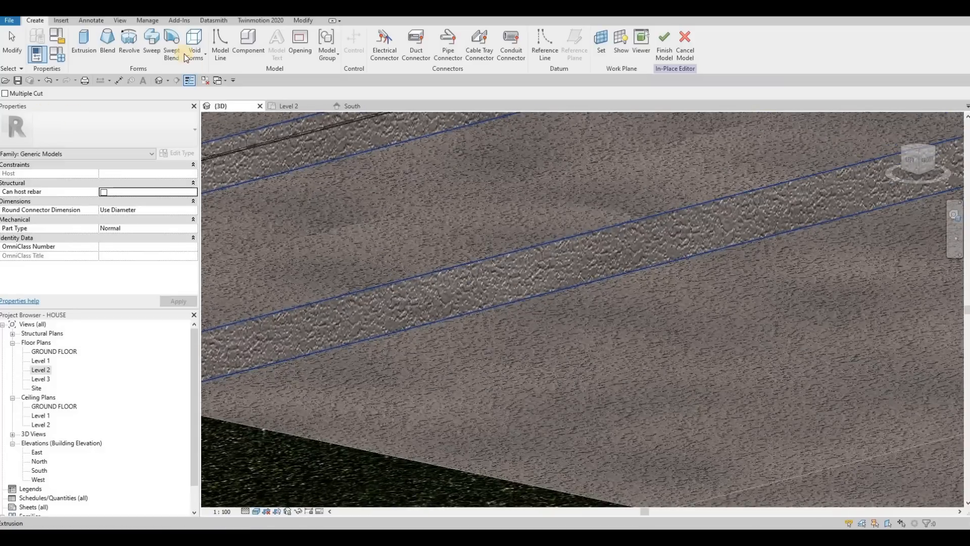
{"action": "left_click", "coordinate": [196, 61]}
{"action": "left_click", "coordinate": [217, 135]}
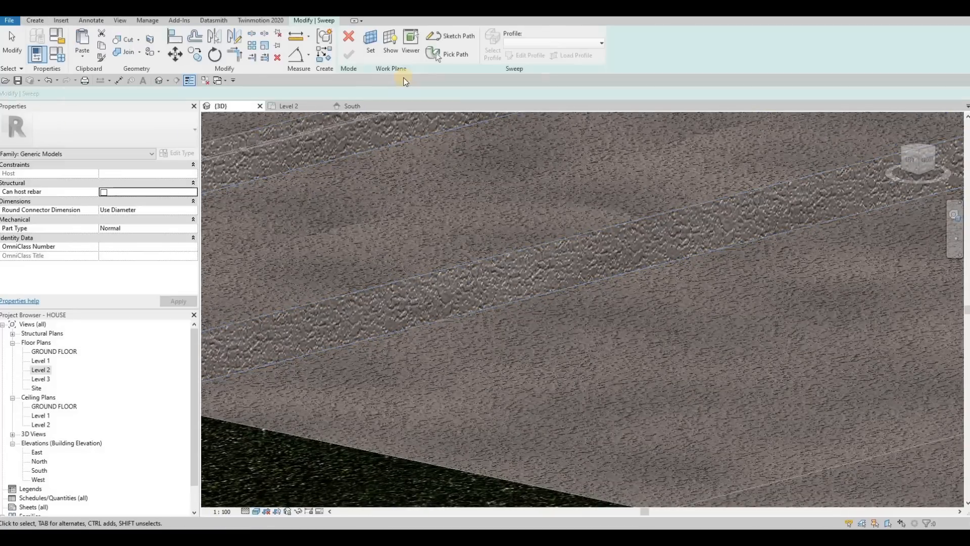
{"action": "left_click", "coordinate": [445, 56]}
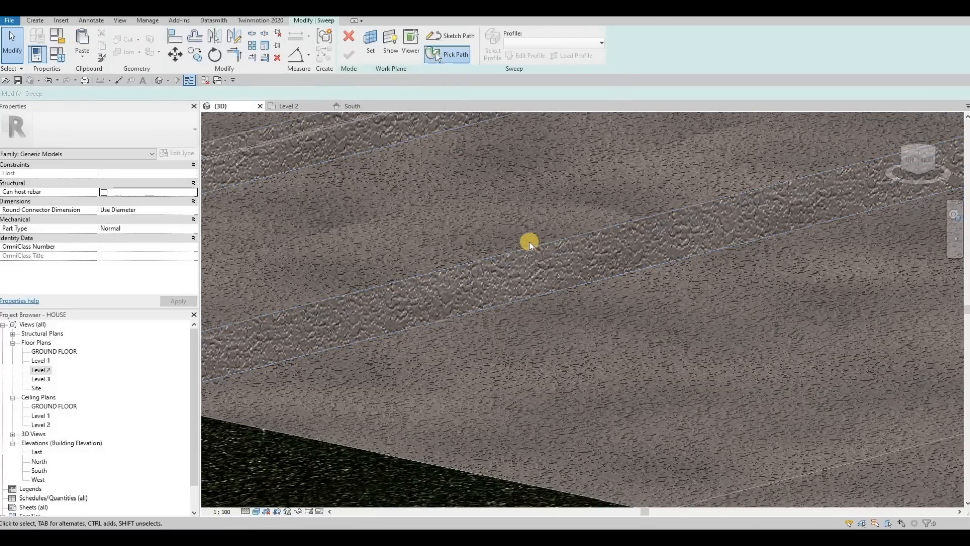
{"action": "left_click", "coordinate": [488, 252]}
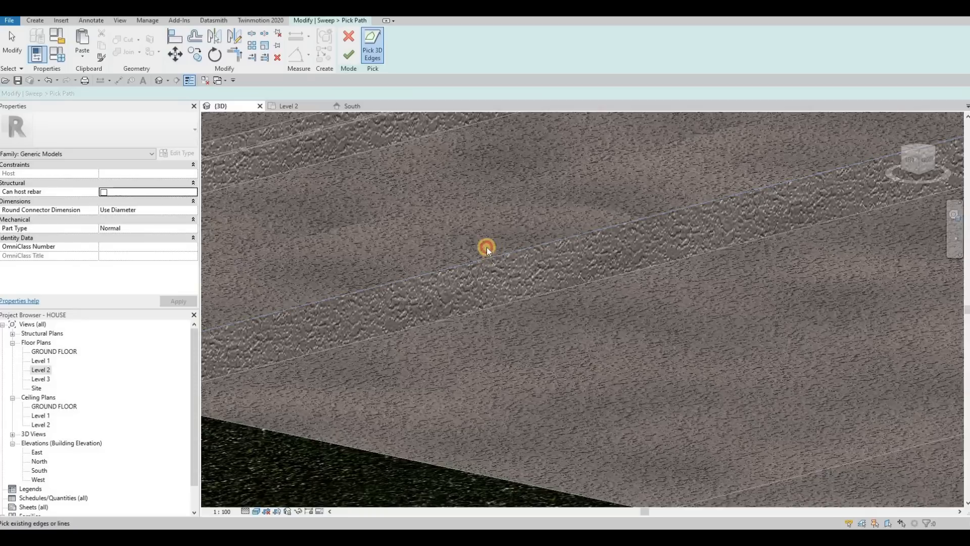
{"action": "left_click", "coordinate": [348, 54]}
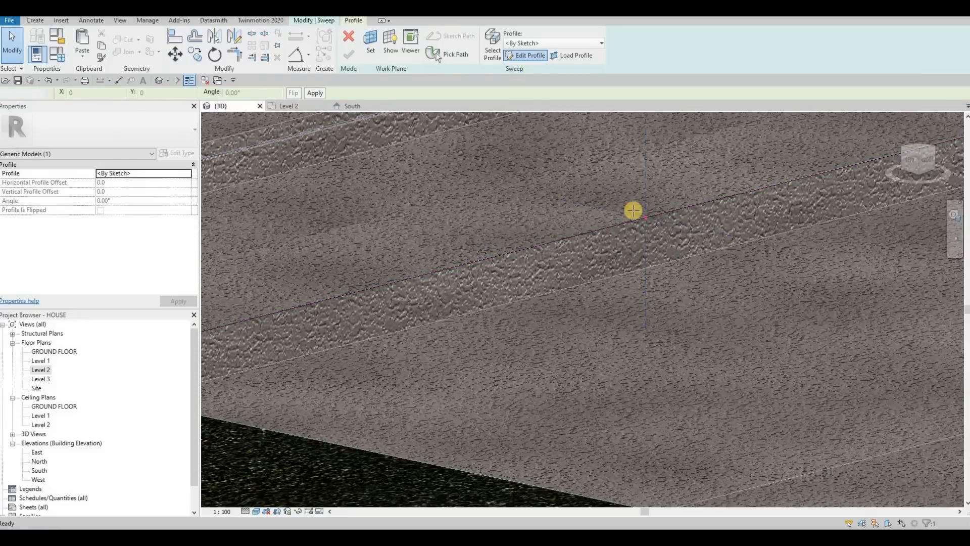
Paste the copied square profile onto the third step's riser, below the path's reference point.
{"action": "scroll", "coordinate": [622, 216], "scroll_direction": "up", "scroll_amount": 5}
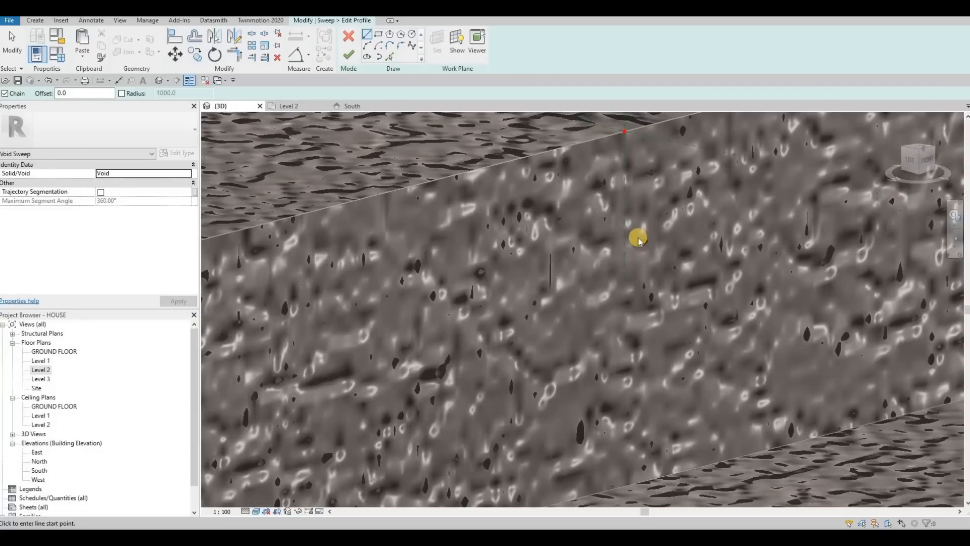
{"action": "key", "text": "ctrl+v"}
{"action": "left_click", "coordinate": [607, 185]}
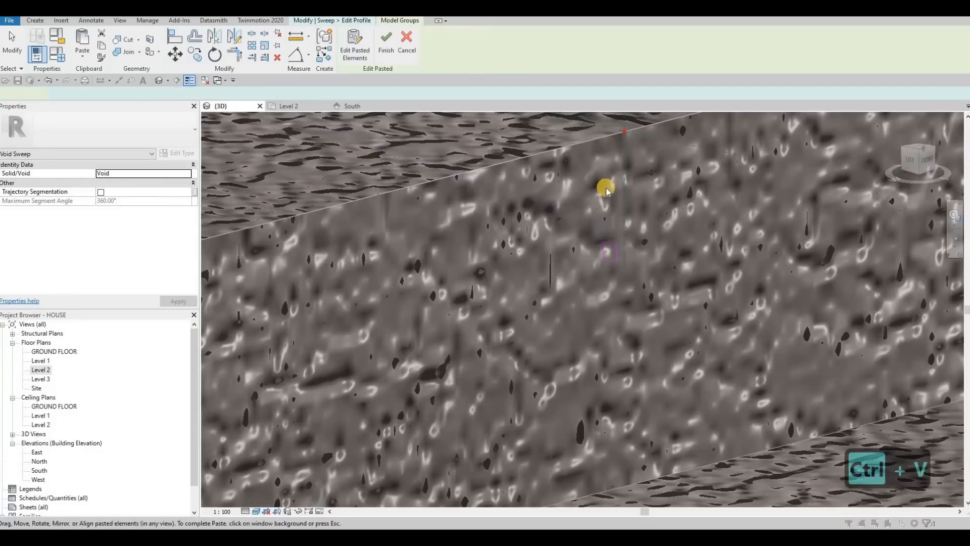
{"action": "key", "text": "Escape"}
{"action": "key", "text": "Escape"}
{"action": "key", "text": "Escape"}
Accept the pasted square profile and sketch a vertical 30 mm guide line down from the third sweep path's reference point.
{"action": "left_click", "coordinate": [367, 35]}
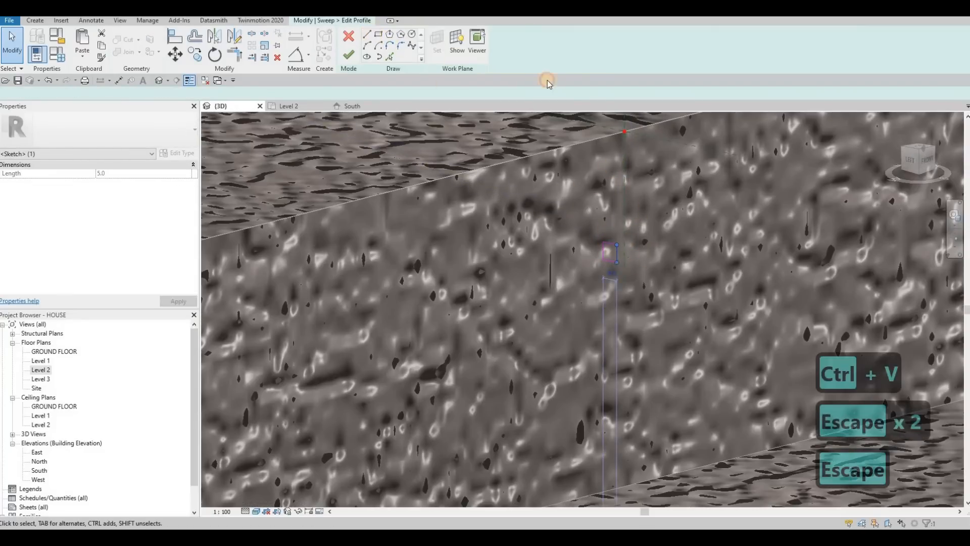
{"action": "left_click", "coordinate": [627, 191]}
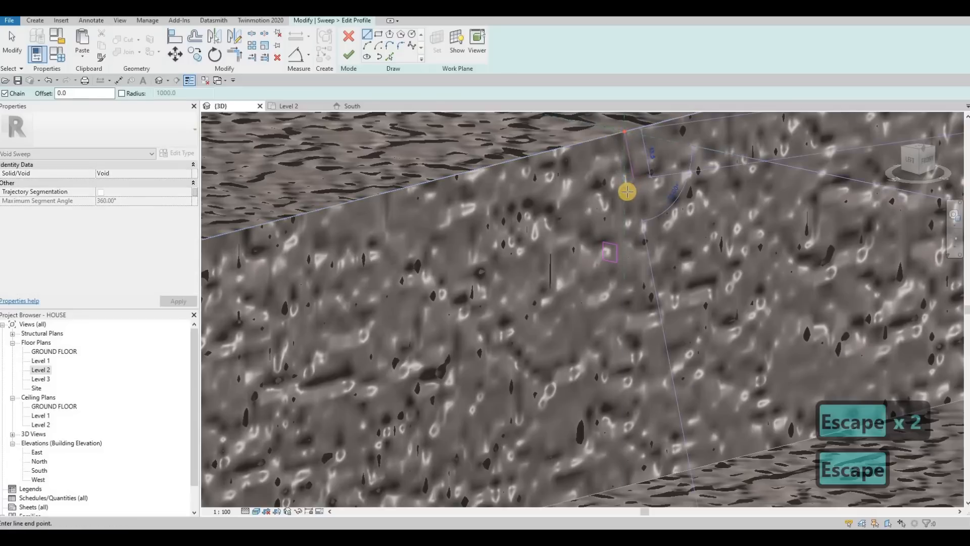
{"action": "type", "text": "30"}
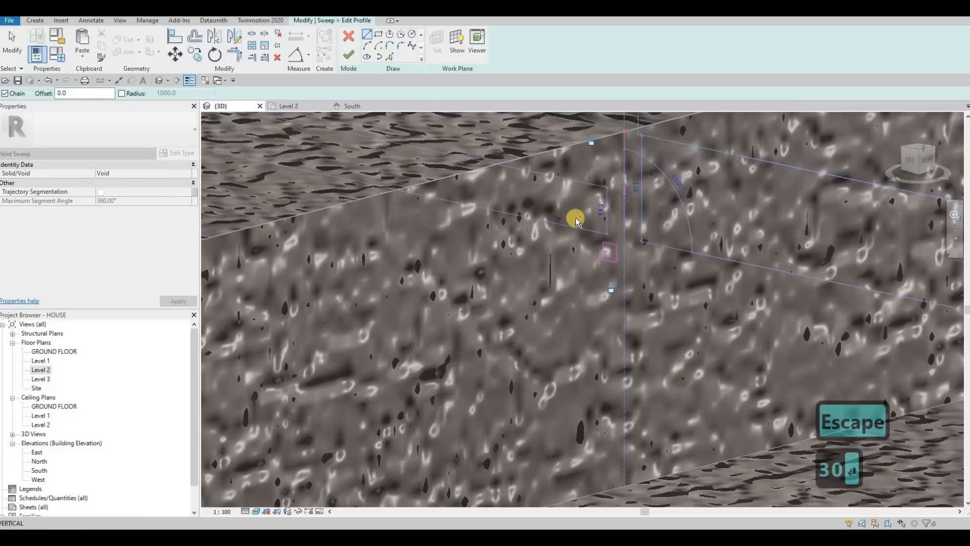
{"action": "key", "text": "Return"}
{"action": "key", "text": "Escape"}
{"action": "key", "text": "Escape"}
Move the square profile to the lower end of the 30 mm guide line and delete that line.
{"action": "left_click", "coordinate": [614, 252]}
{"action": "key", "text": "m"}
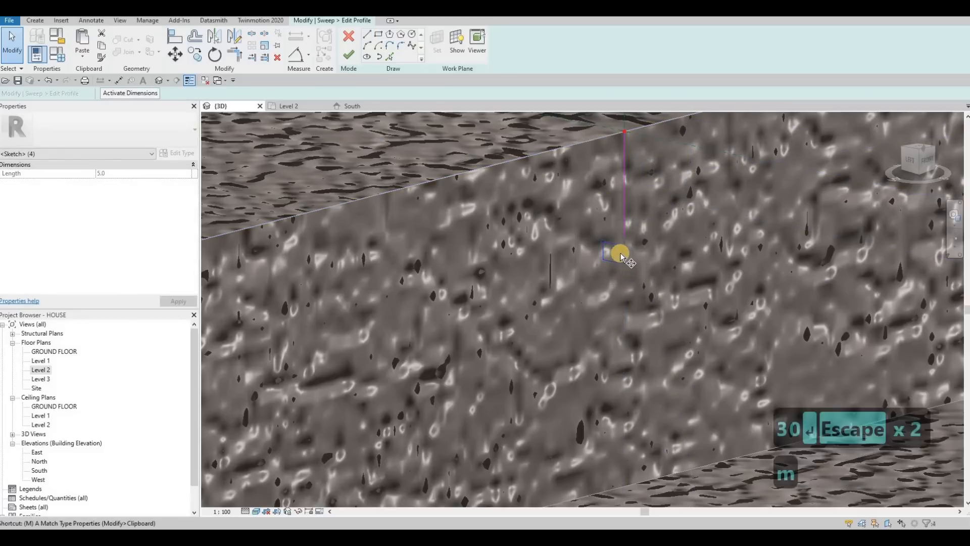
{"action": "key", "text": "v"}
{"action": "scroll", "coordinate": [618, 238], "scroll_direction": "up", "scroll_amount": 3}
{"action": "left_click", "coordinate": [625, 228]}
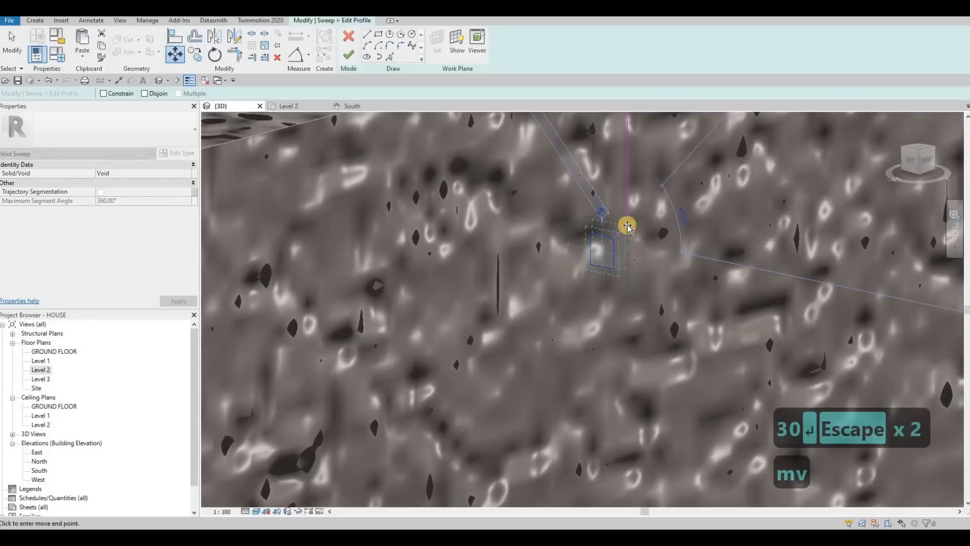
{"action": "key", "text": "Tab"}
{"action": "key", "text": "Tab"}
{"action": "left_click", "coordinate": [627, 207]}
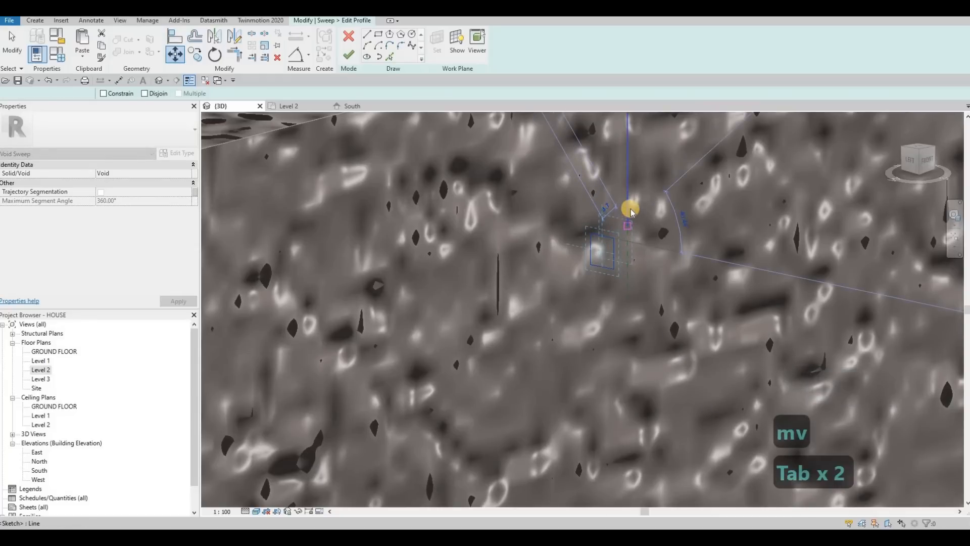
{"action": "key", "text": "Escape"}
{"action": "key", "text": "Escape"}
{"action": "left_click", "coordinate": [629, 211]}
{"action": "key", "text": "Delete"}
Finish the third void sweep and cut its groove from the third step's riser.
{"action": "scroll", "coordinate": [629, 213], "scroll_direction": "down", "scroll_amount": 5}
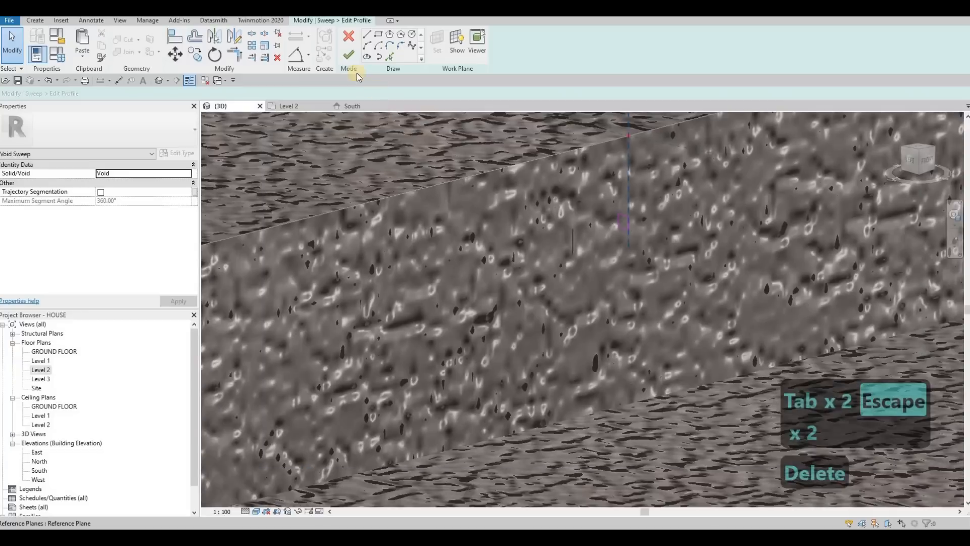
{"action": "left_click", "coordinate": [349, 54]}
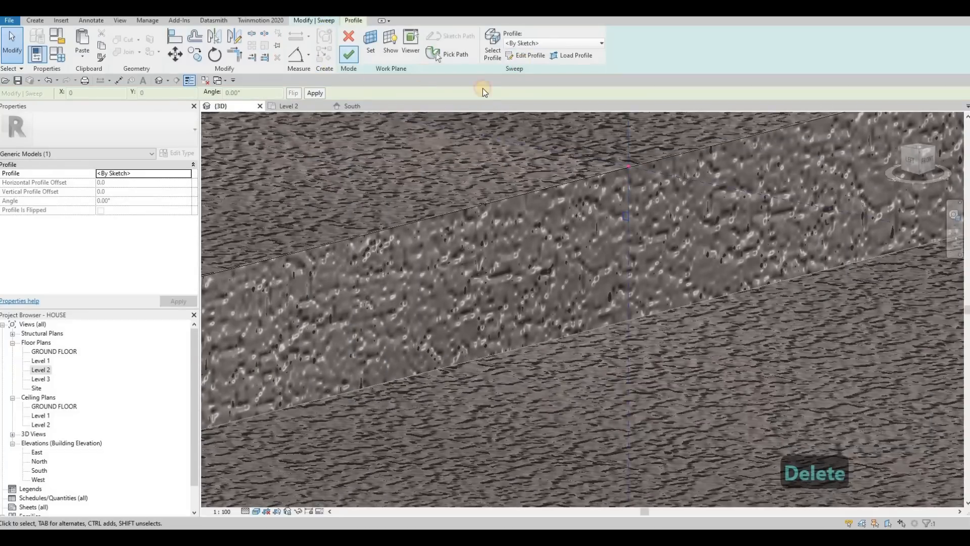
{"action": "left_click", "coordinate": [348, 55]}
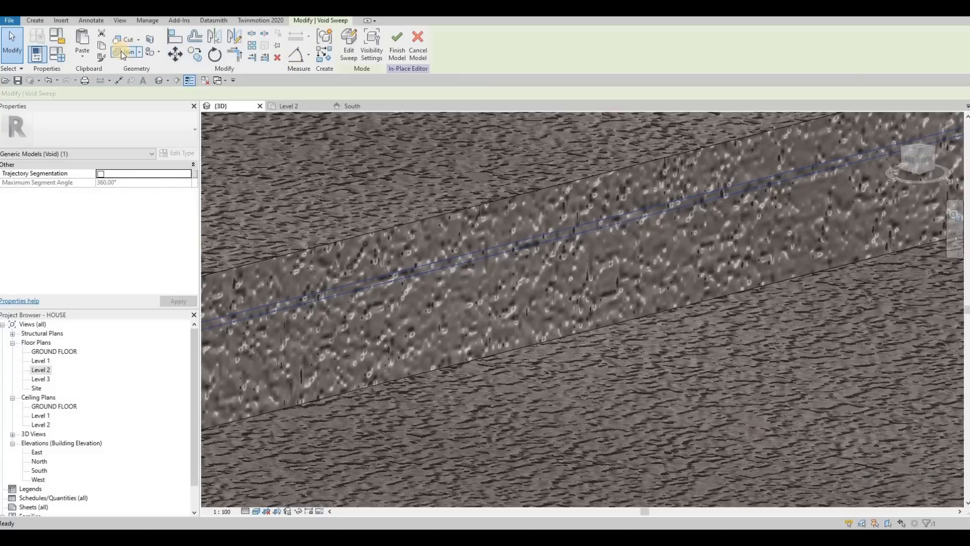
{"action": "left_click", "coordinate": [122, 39]}
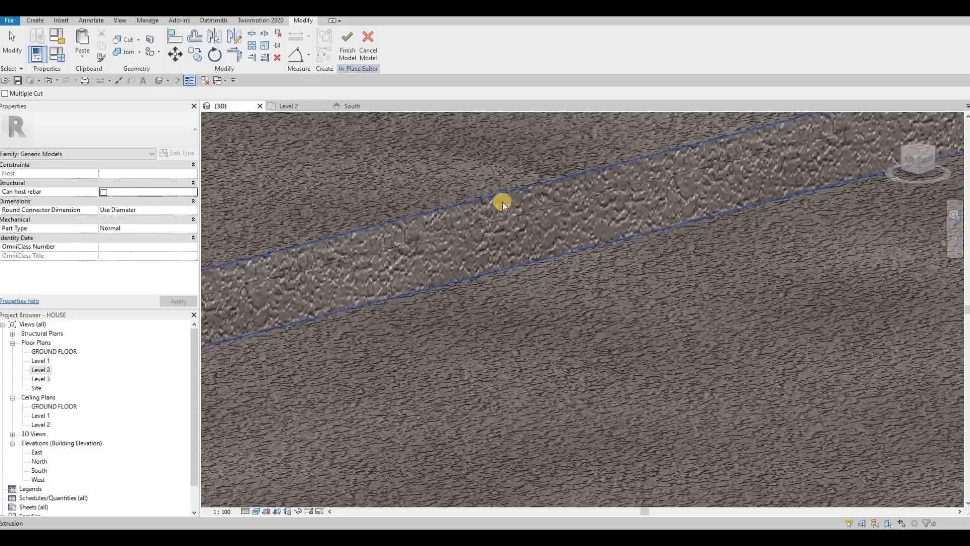
{"action": "key", "text": "Escape"}
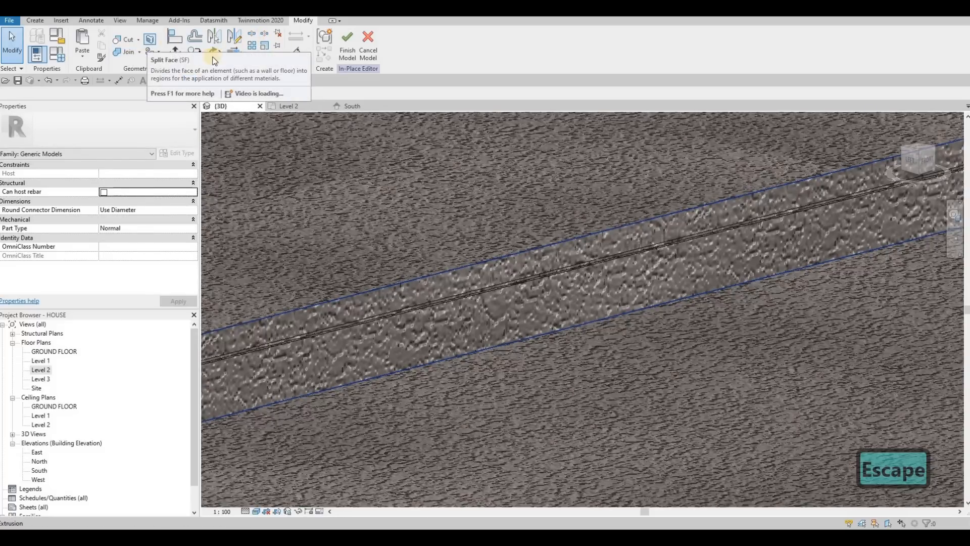
{"action": "left_click", "coordinate": [154, 54]}
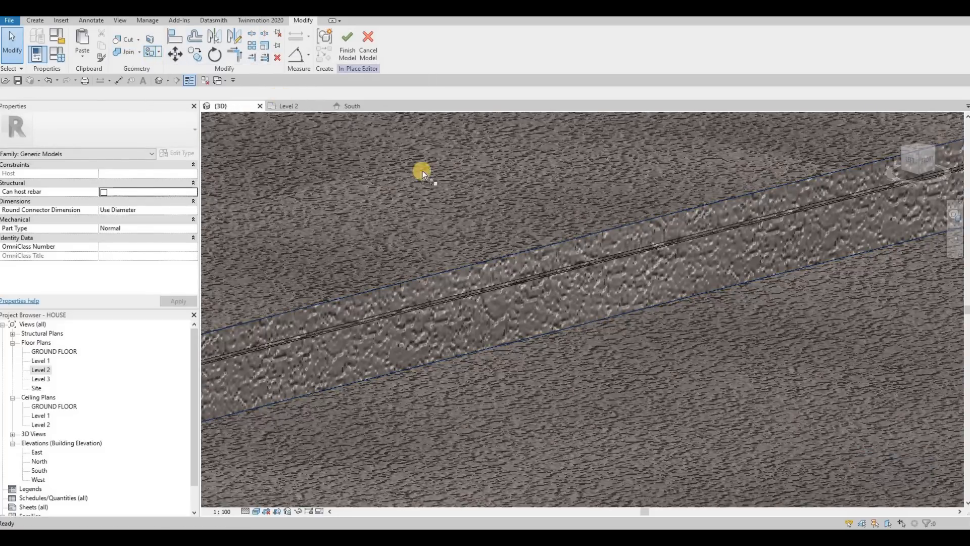
{"action": "left_click", "coordinate": [611, 284]}
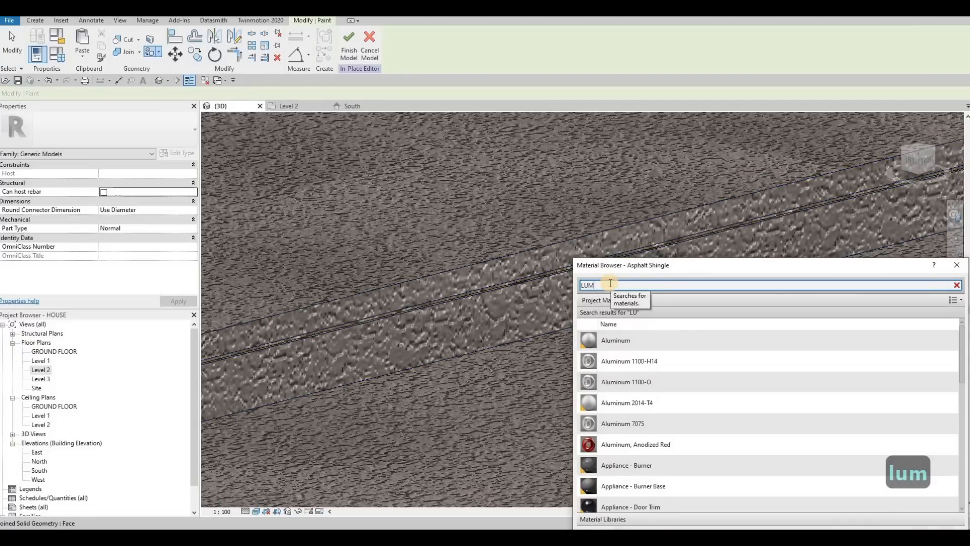
{"action": "type", "text": "LUMIN"}
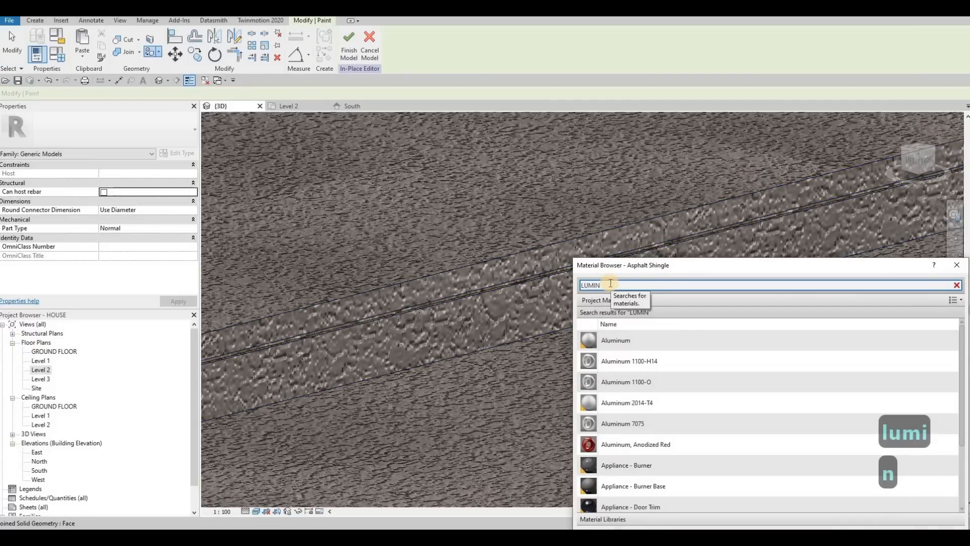
{"action": "type", "text": "A"}
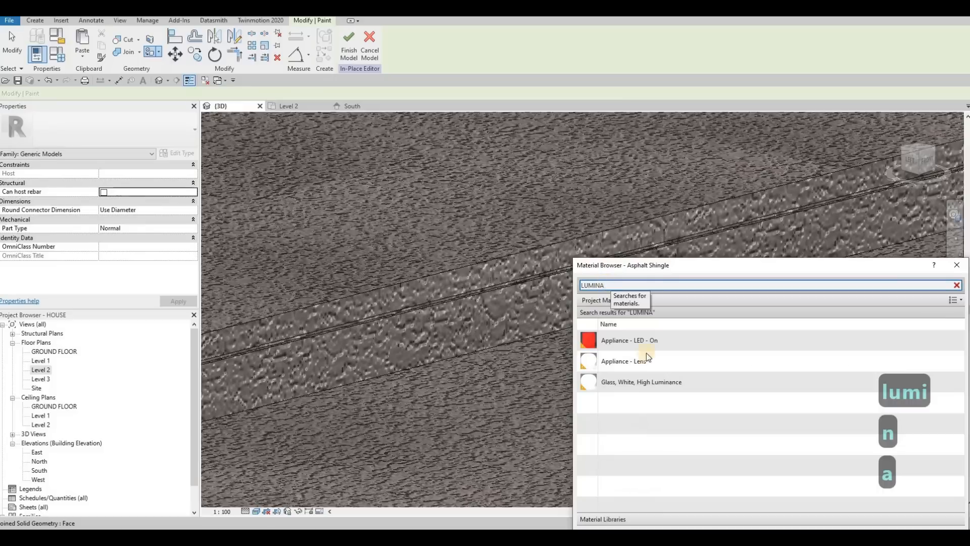
{"action": "left_click", "coordinate": [678, 386]}
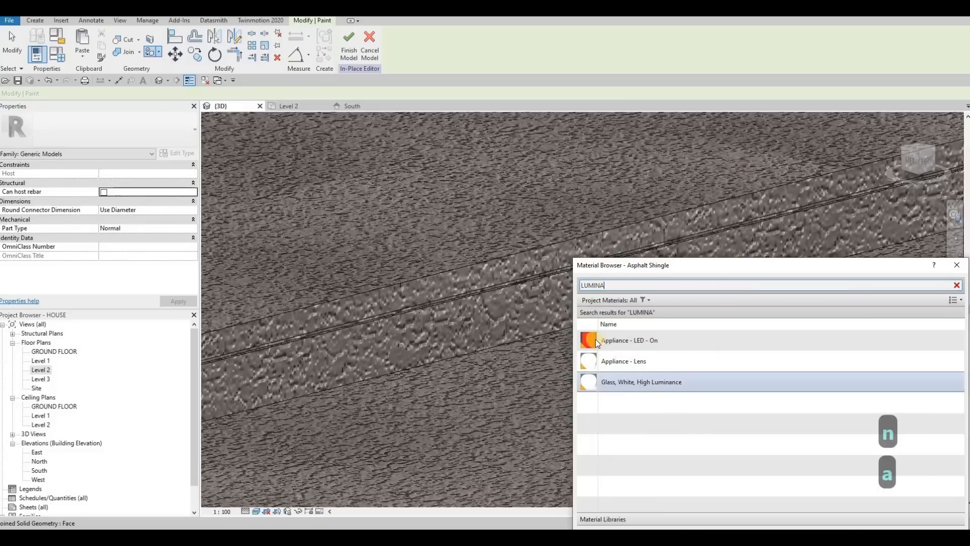
{"action": "left_click", "coordinate": [653, 386]}
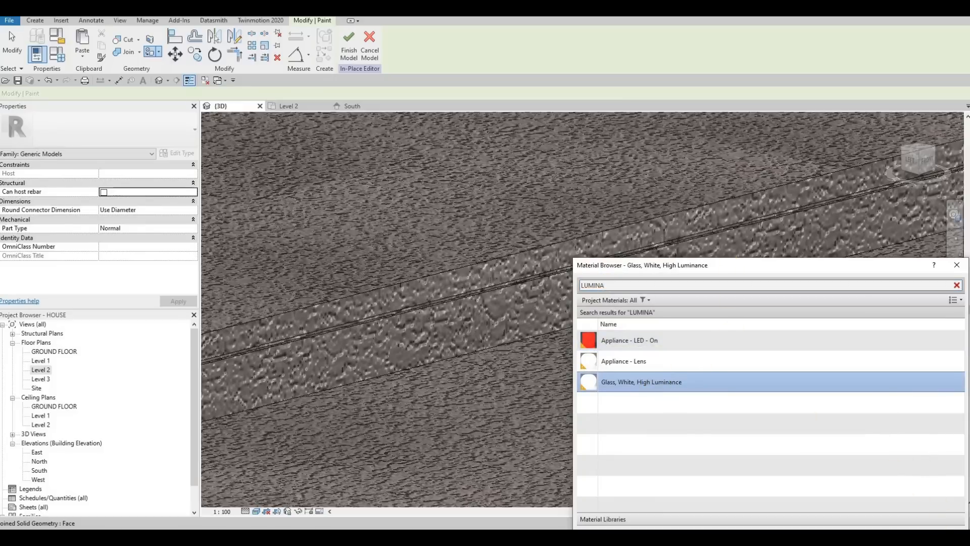
{"action": "key", "text": "Escape"}
Paint the inner face of one riser groove with the Asphalt Shingle material.
{"action": "scroll", "coordinate": [546, 262], "scroll_direction": "up", "scroll_amount": 4}
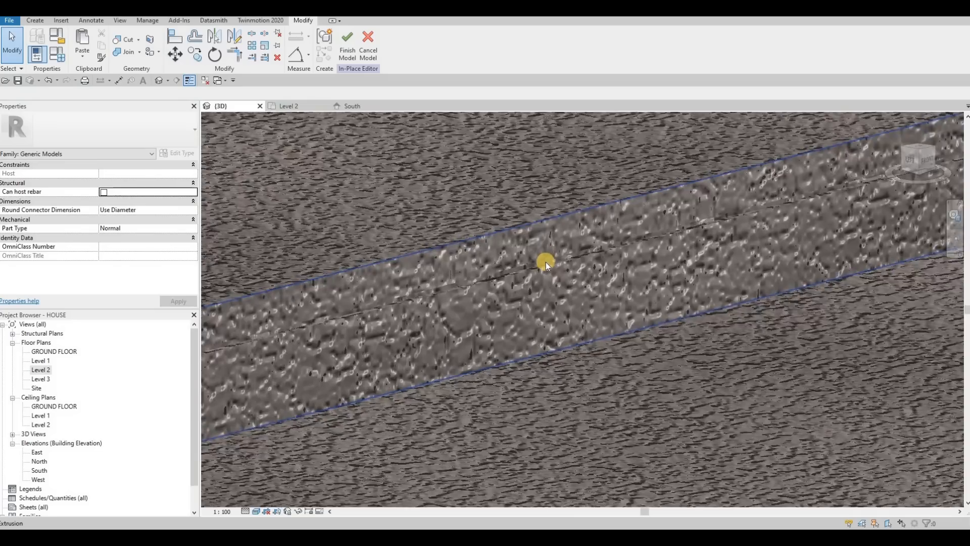
{"action": "scroll", "coordinate": [543, 262], "scroll_direction": "up", "scroll_amount": 2}
{"action": "key", "text": "Tab"}
{"action": "key", "text": "Tab"}
{"action": "key", "text": "Tab"}
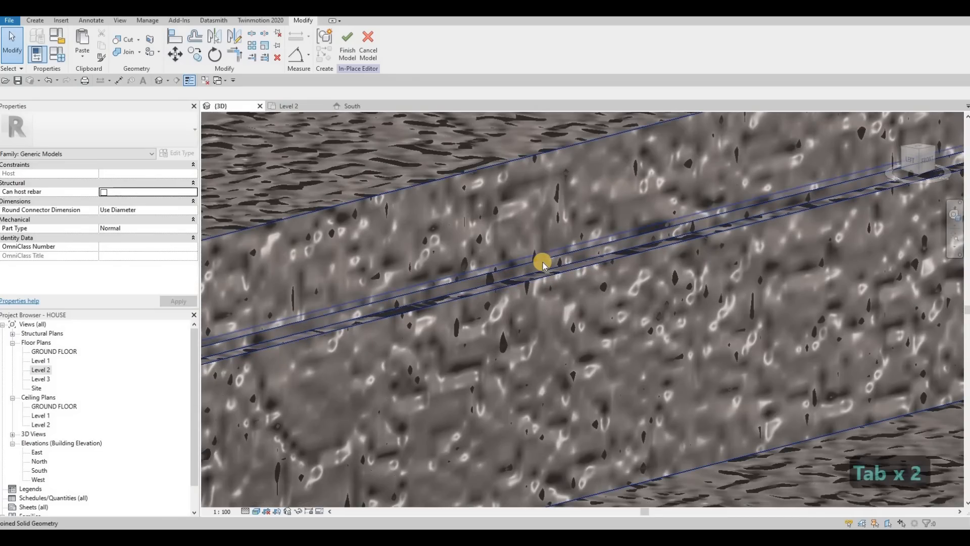
{"action": "scroll", "coordinate": [549, 263], "scroll_direction": "down", "scroll_amount": 4}
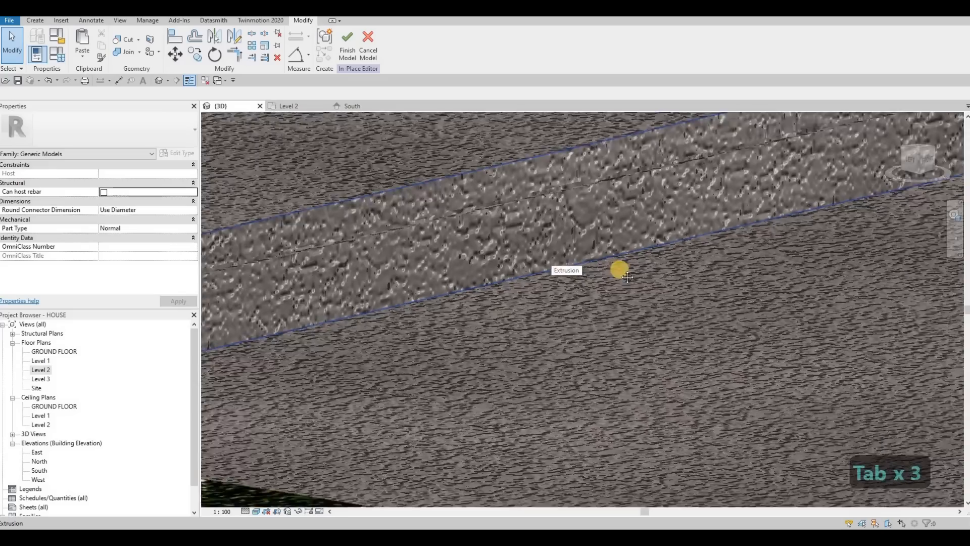
{"action": "middle_click_drag", "start_coordinate": [619, 269], "coordinate": [632, 283]}
{"action": "scroll", "coordinate": [497, 216], "scroll_direction": "down", "scroll_amount": 3}
{"action": "scroll", "coordinate": [511, 272], "scroll_direction": "up", "scroll_amount": 5}
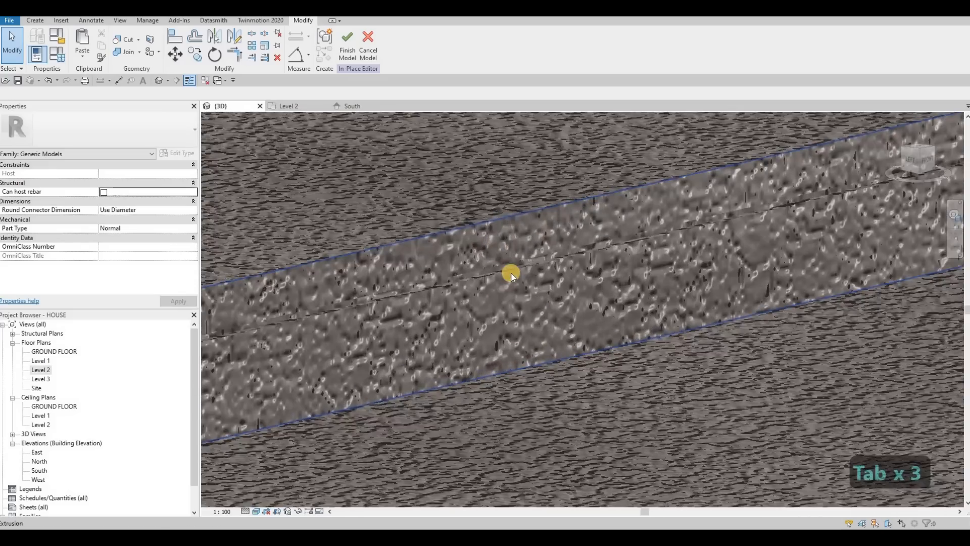
{"action": "scroll", "coordinate": [460, 278], "scroll_direction": "up", "scroll_amount": 2}
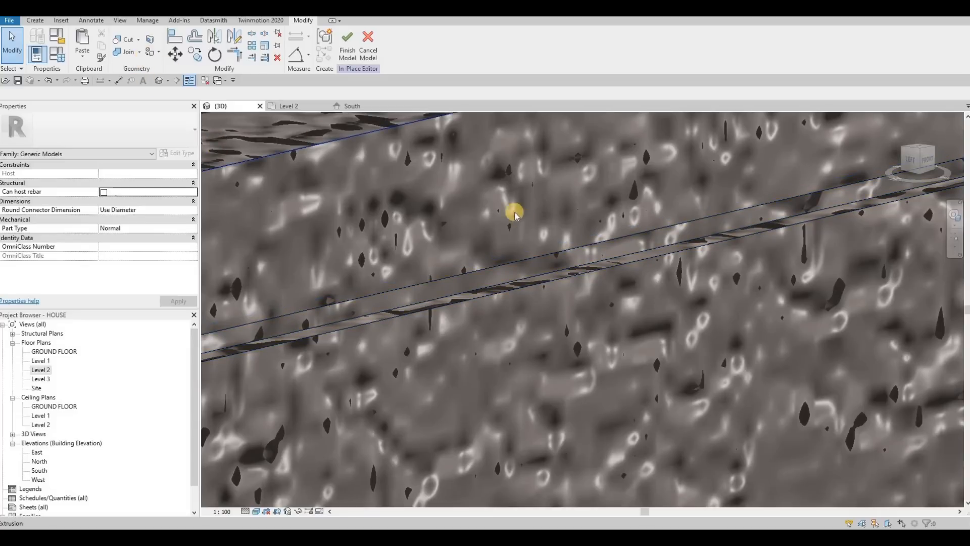
{"action": "key", "text": "p"}
{"action": "key", "text": "t"}
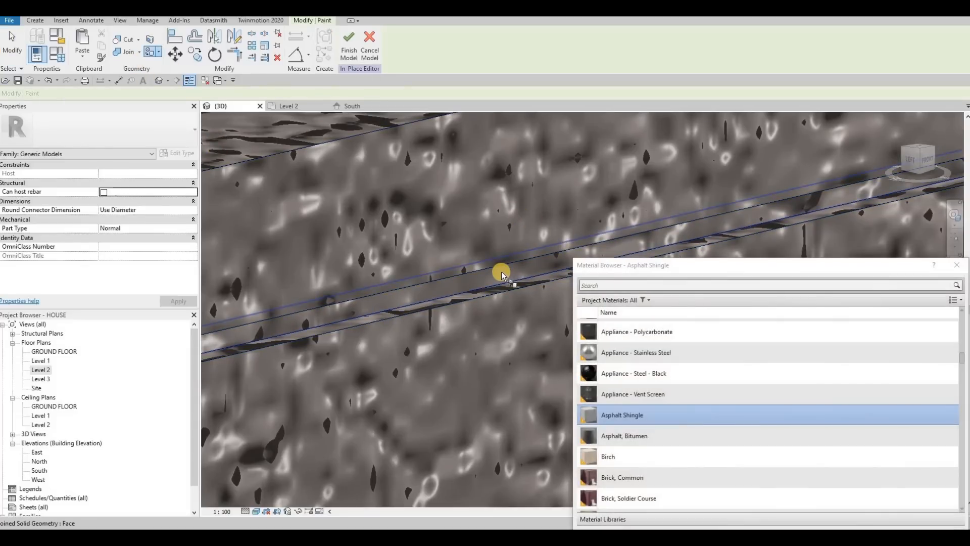
{"action": "left_click", "coordinate": [505, 274]}
Paint the inner faces of the remaining riser grooves with the same Asphalt Shingle material.
{"action": "scroll", "coordinate": [462, 212], "scroll_direction": "down", "scroll_amount": 3}
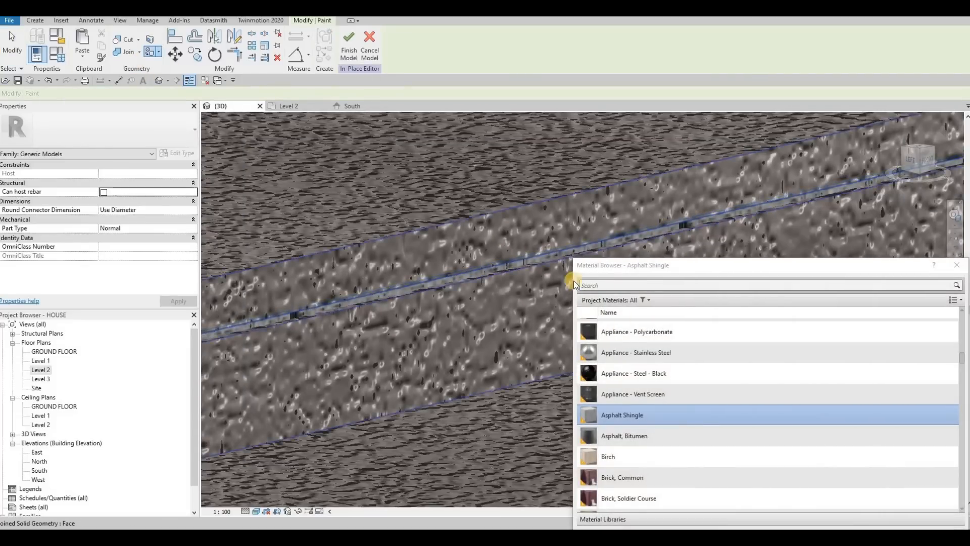
{"action": "mouse_move", "coordinate": [567, 275]}
{"action": "middle_mouse_down"}
{"action": "mouse_move", "coordinate": [576, 307]}
{"action": "mouse_move", "coordinate": [470, 249]}
{"action": "mouse_move", "coordinate": [502, 286]}
{"action": "mouse_move", "coordinate": [395, 150]}
{"action": "middle_mouse_up"}
{"action": "scroll", "coordinate": [390, 168], "scroll_direction": "up", "scroll_amount": 3}
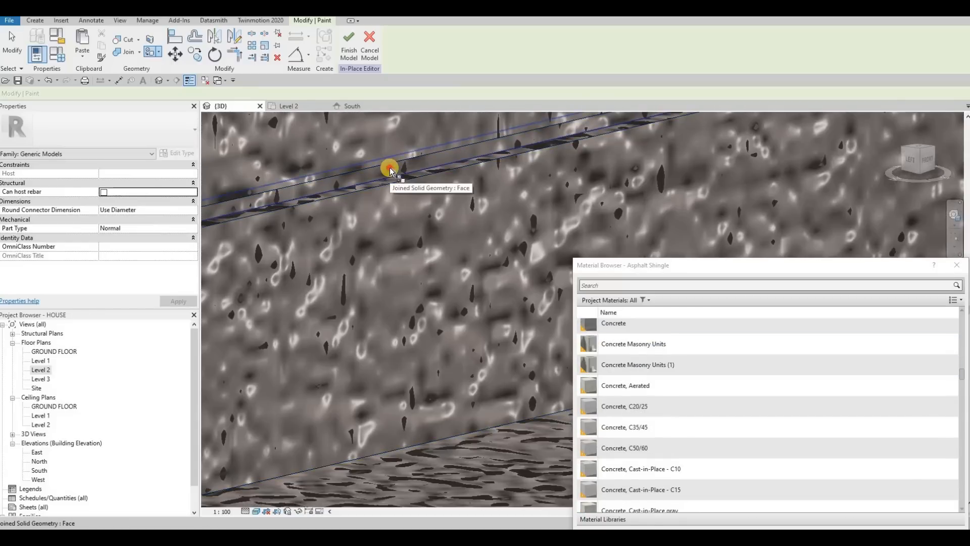
{"action": "scroll", "coordinate": [505, 298], "scroll_direction": "down", "scroll_amount": 3}
{"action": "middle_click_drag", "start_coordinate": [504, 299], "coordinate": [383, 181]}
{"action": "scroll", "coordinate": [390, 192], "scroll_direction": "up", "scroll_amount": 5}
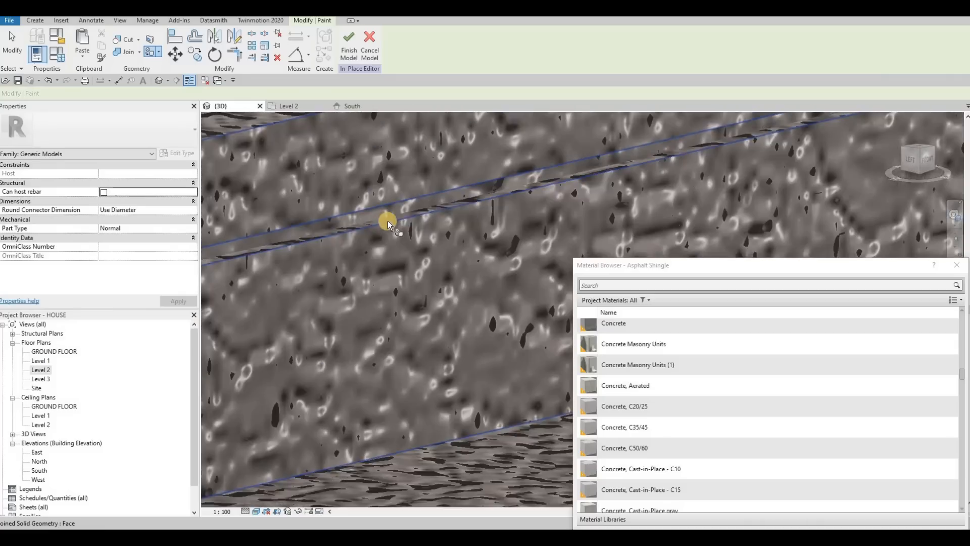
{"action": "left_click", "coordinate": [387, 222]}
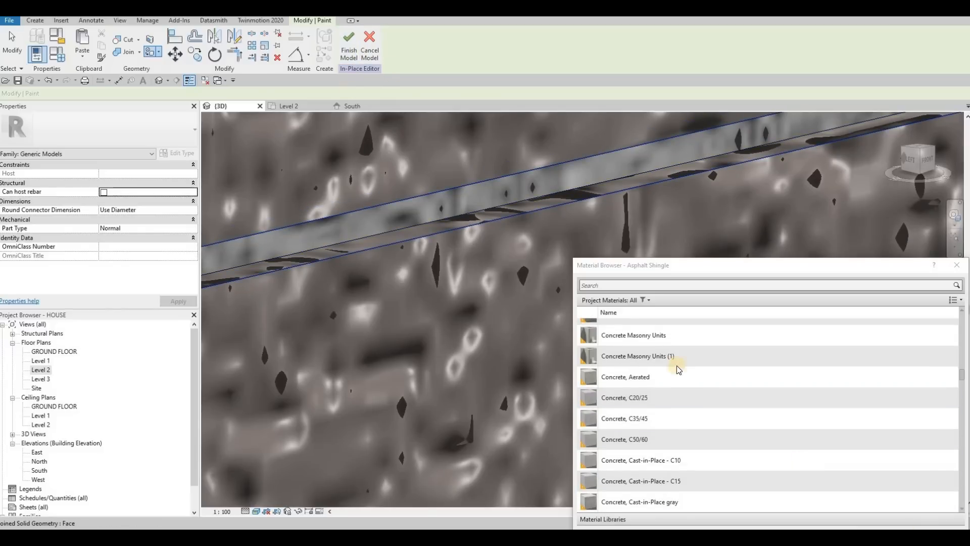
End painting and finish the in-place model of the entrance steps.
{"action": "key", "text": "Escape"}
{"action": "left_click", "coordinate": [392, 140]}
{"action": "left_click", "coordinate": [347, 47]}
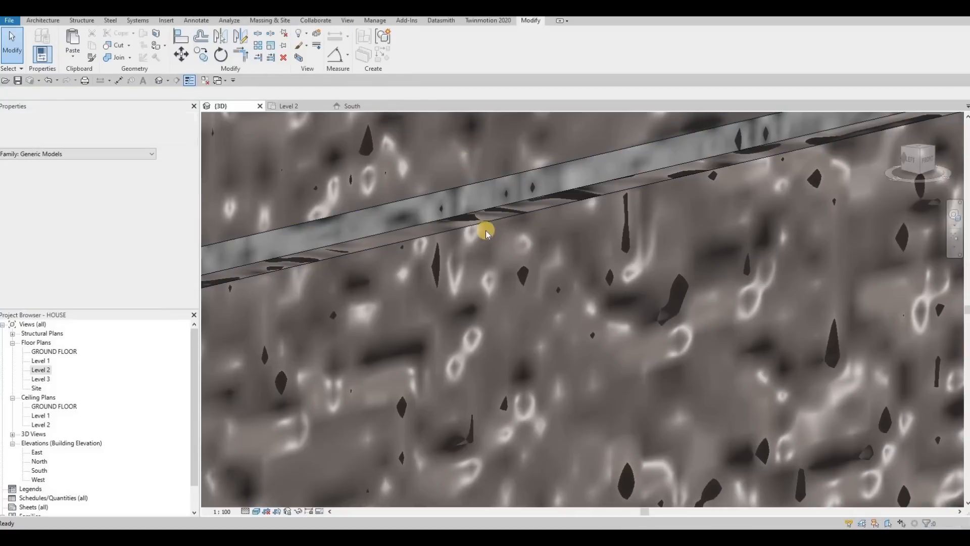
{"action": "key", "text": "Escape"}
Examine the finished entrance steps and their riser grooves from several angles.
{"action": "scroll", "coordinate": [627, 252], "scroll_direction": "down", "scroll_amount": 6}
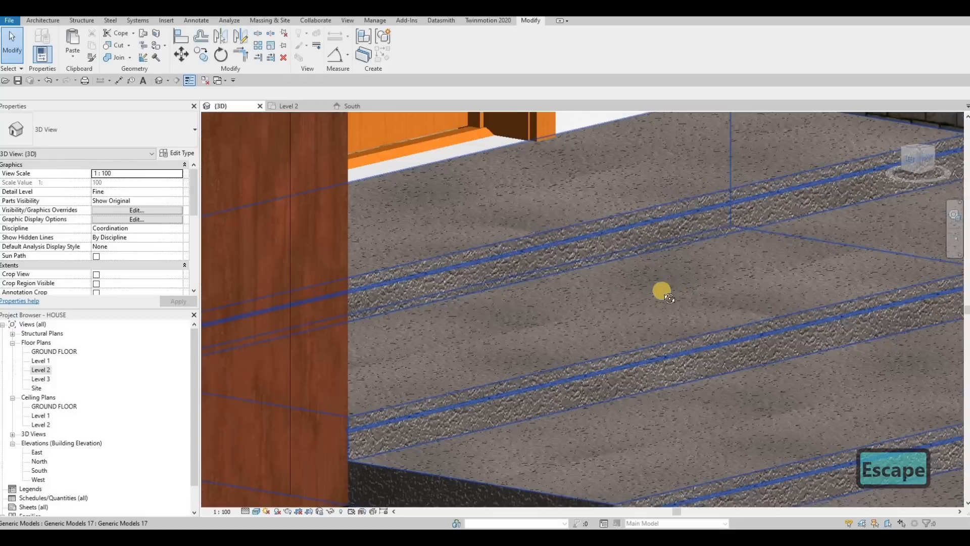
{"action": "middle_click_drag", "start_coordinate": [670, 298], "coordinate": [559, 271], "text": "shift"}
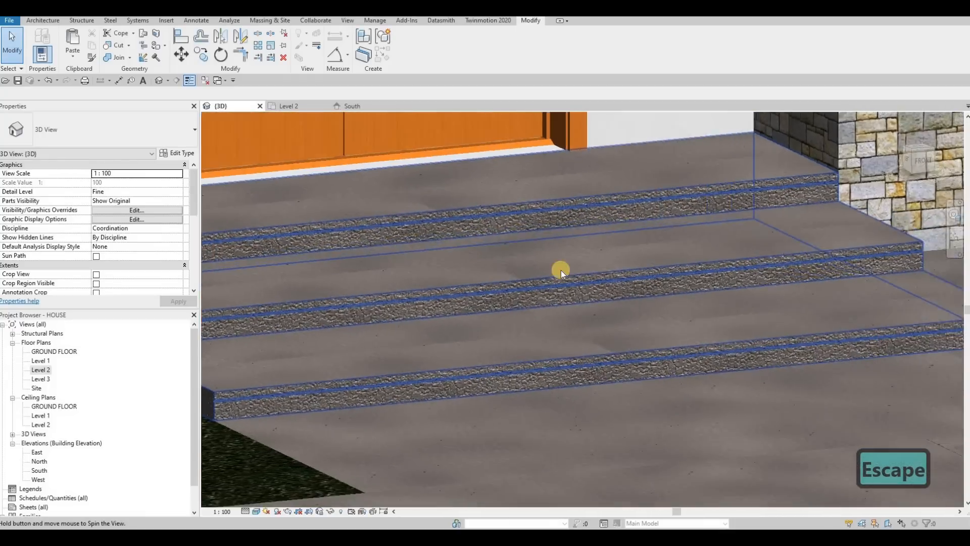
{"action": "scroll", "coordinate": [537, 273], "scroll_direction": "up", "scroll_amount": 3}
{"action": "mouse_move", "coordinate": [490, 279]}
{"action": "middle_mouse_down", "text": "shift"}
{"action": "mouse_move", "coordinate": [485, 254]}
{"action": "mouse_move", "coordinate": [743, 306]}
{"action": "mouse_move", "coordinate": [764, 295]}
{"action": "mouse_move", "coordinate": [479, 265]}
{"action": "middle_mouse_up", "text": "shift"}
{"action": "scroll", "coordinate": [479, 266], "scroll_direction": "down", "scroll_amount": 3}
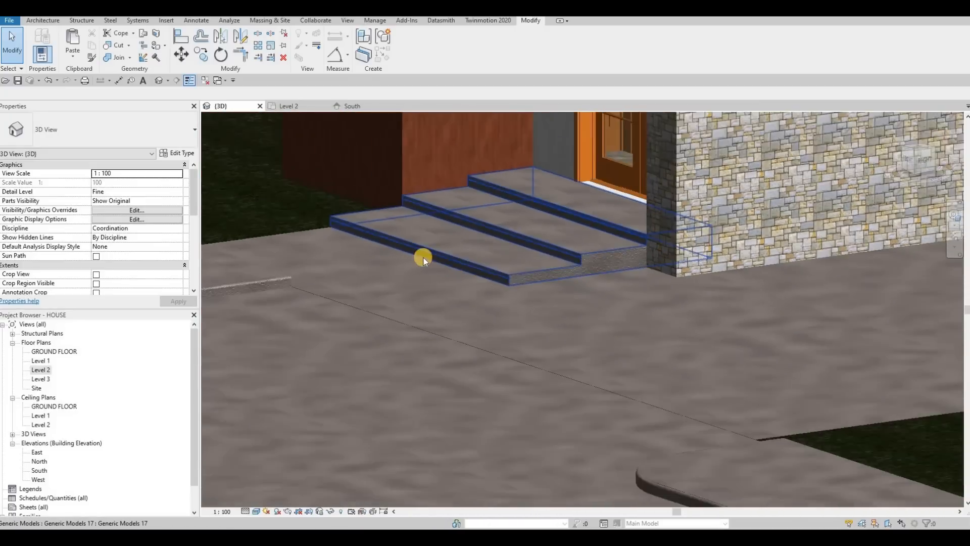
{"action": "key", "text": "Escape"}
{"action": "key", "text": "Escape"}
{"action": "middle_click_drag", "start_coordinate": [556, 307], "coordinate": [599, 323]}
{"action": "scroll", "coordinate": [598, 323], "scroll_direction": "up", "scroll_amount": 2}
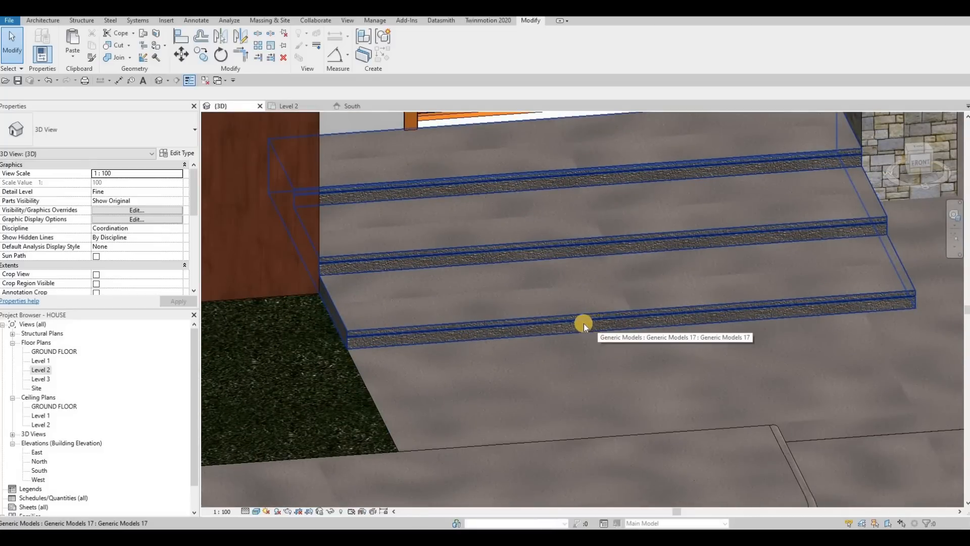
Review the whole house from the front, including the facade, entrance steps and driveway.
{"action": "scroll", "coordinate": [605, 299], "scroll_direction": "down", "scroll_amount": 5}
{"action": "middle_click_drag", "start_coordinate": [575, 347], "coordinate": [639, 336], "text": "shift"}
{"action": "middle_click_drag", "start_coordinate": [828, 196], "coordinate": [781, 223], "text": "shift"}
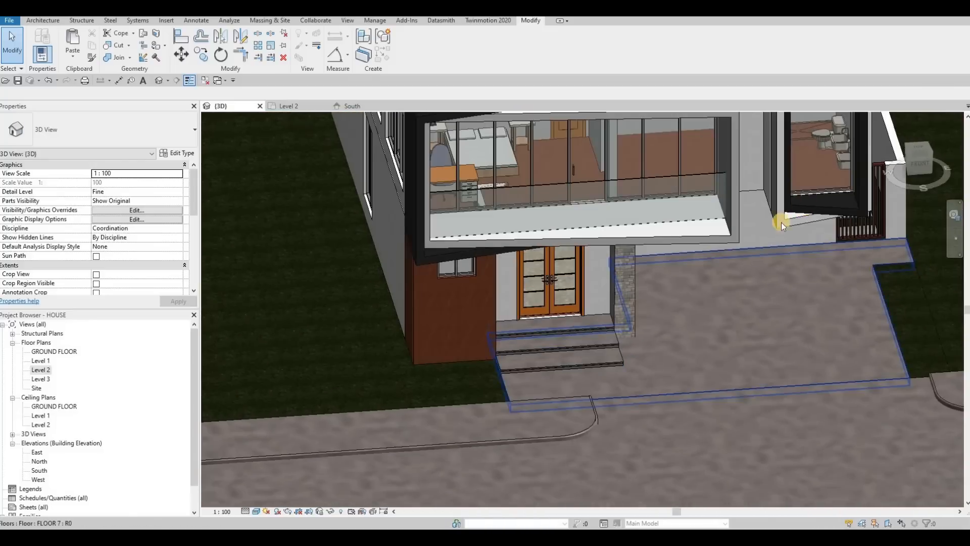
{"action": "middle_click_drag", "start_coordinate": [602, 243], "coordinate": [743, 273], "text": "shift"}
{"action": "middle_click_drag", "start_coordinate": [597, 293], "coordinate": [616, 317], "text": "shift"}
{"action": "middle_click_drag", "start_coordinate": [678, 298], "coordinate": [637, 317]}
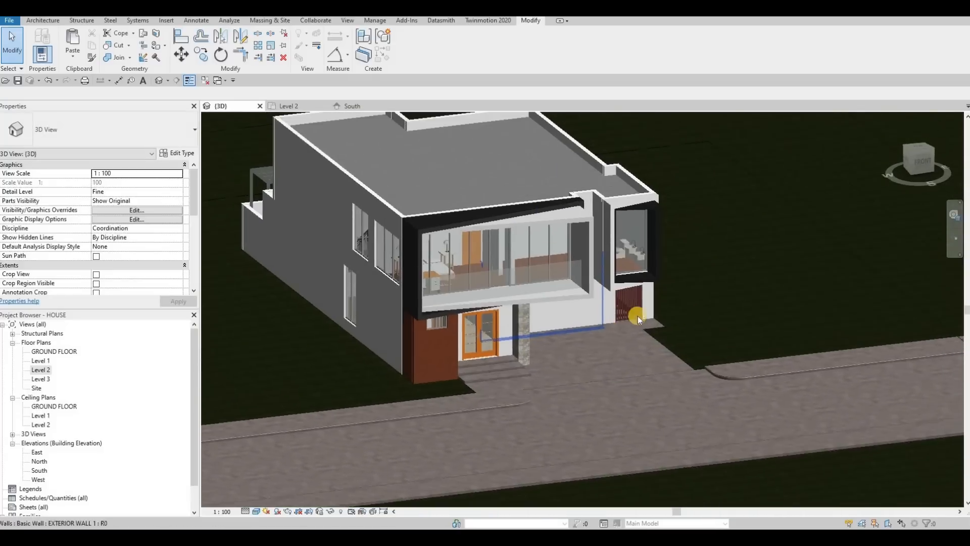
{"action": "scroll", "coordinate": [669, 330], "scroll_direction": "down", "scroll_amount": 3}
{"action": "scroll", "coordinate": [668, 329], "scroll_direction": "up", "scroll_amount": 2}
{"action": "scroll", "coordinate": [678, 350], "scroll_direction": "up", "scroll_amount": 1}
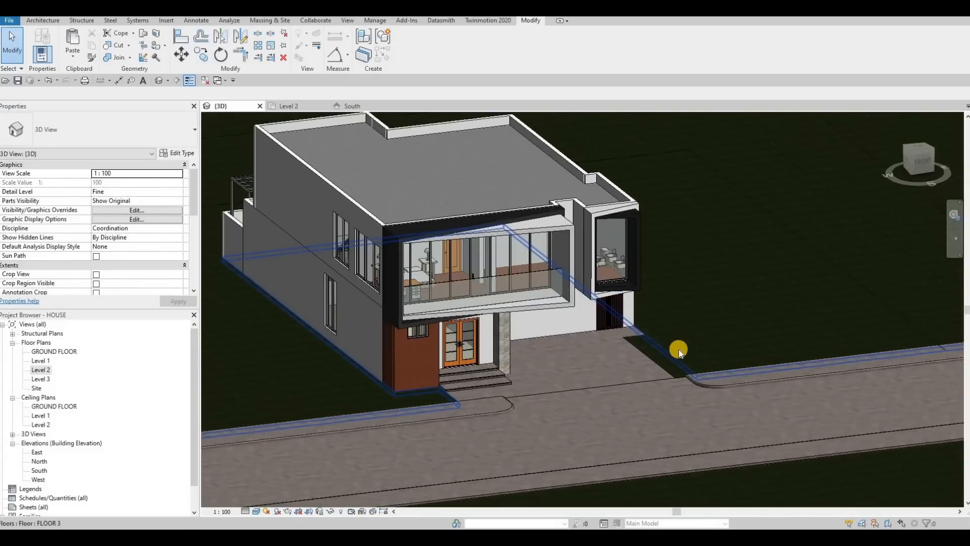
{"action": "scroll", "coordinate": [678, 350], "scroll_direction": "up", "scroll_amount": 1}
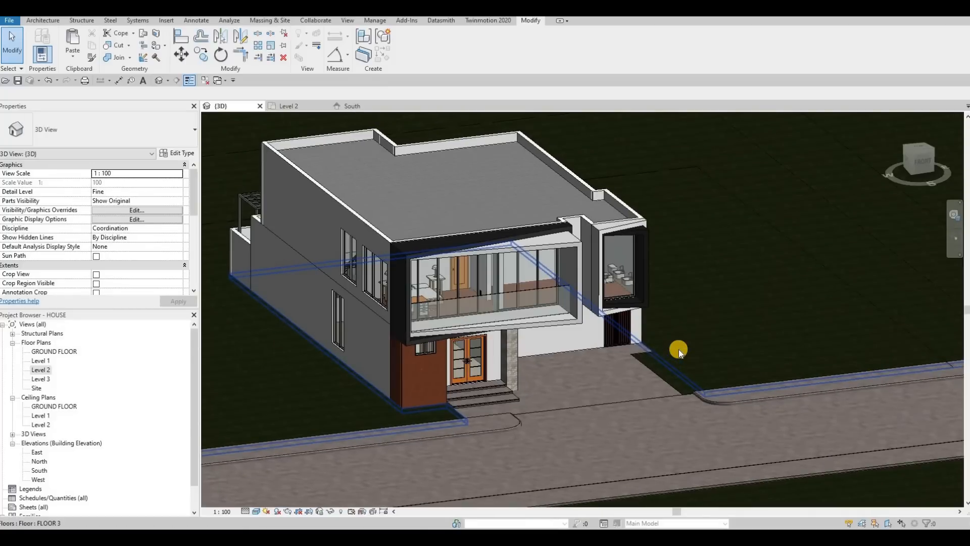